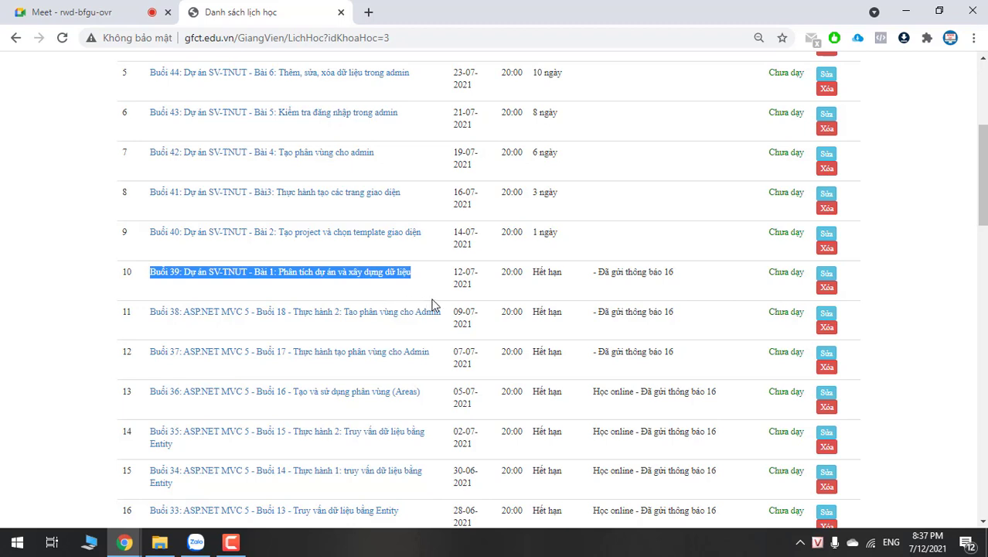
Launch Microsoft Excel 2010 to get a blank workbook.
click(437, 300)
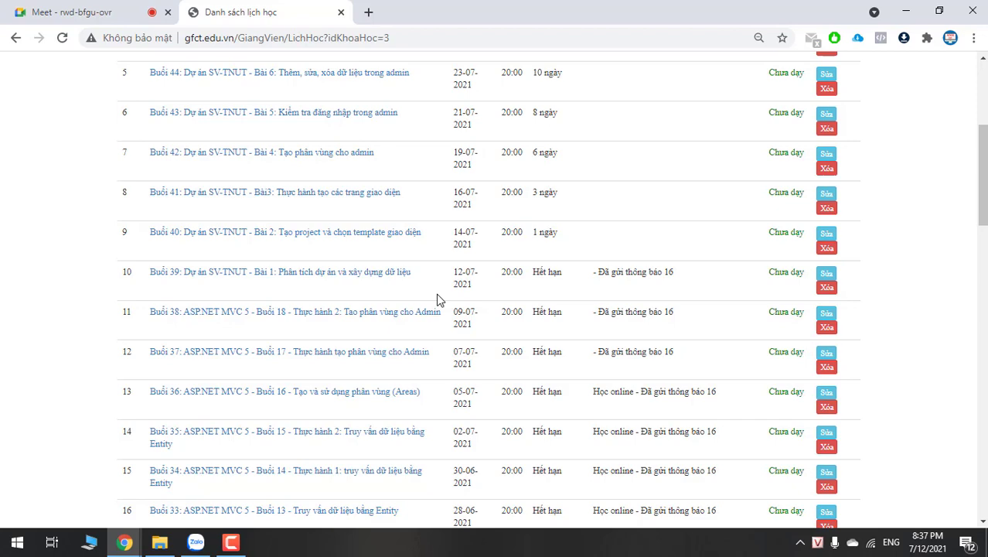
key(super)
text(e)
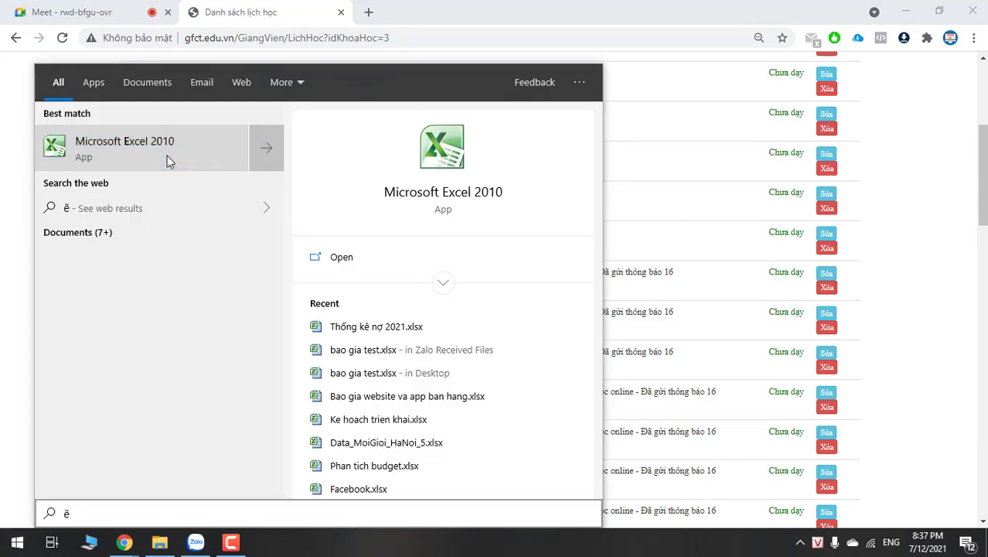
click(168, 159)
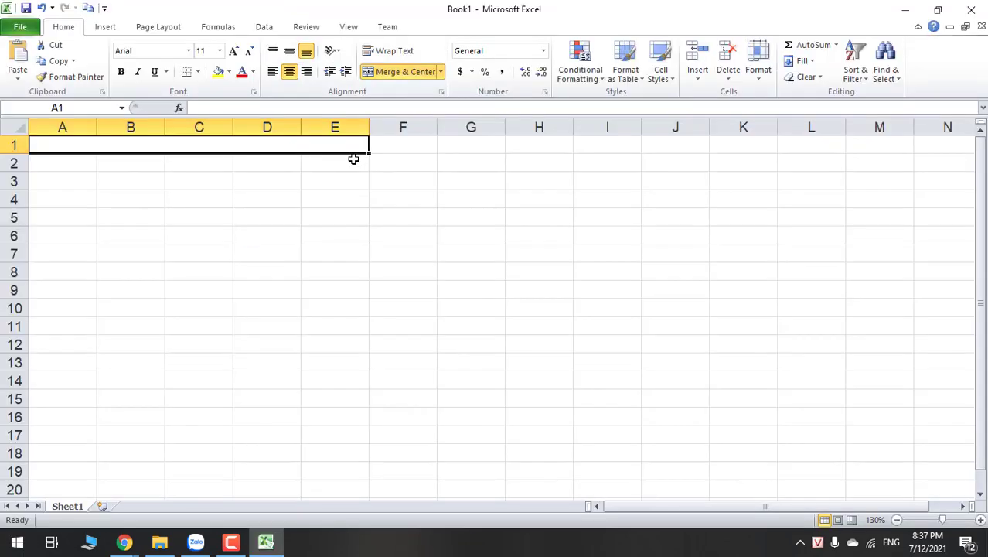
Enter the title "Yêu cầu dự án - SV TNUT" in the merged cell A1.
text(Yêu cầu)
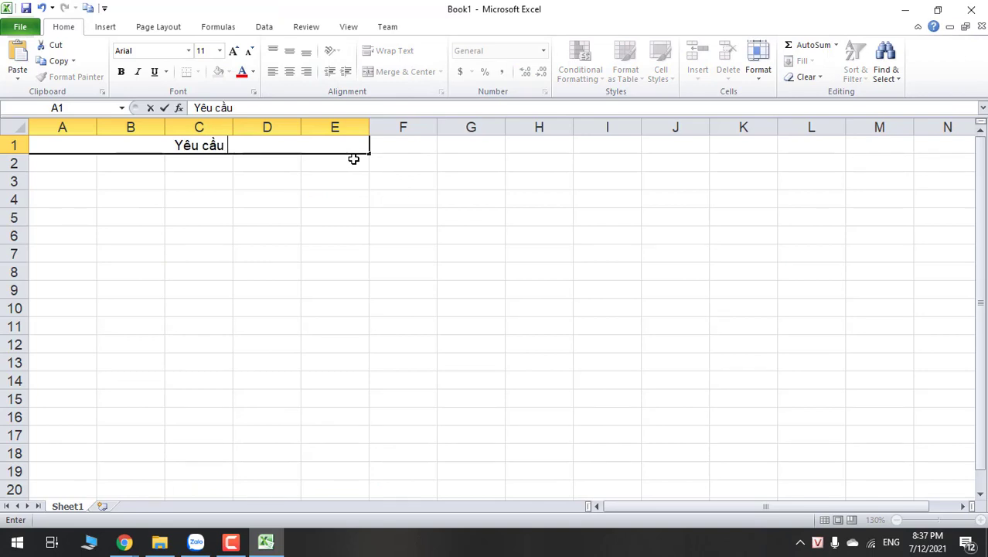
key(BackSpace)
text(:)
key(BackSpace)
key(BackSpace)
key(BackSpace)
key(BackSpace)
key(BackSpace)
key(BackSpace)
key(BackSpace)
key(BackSpace)
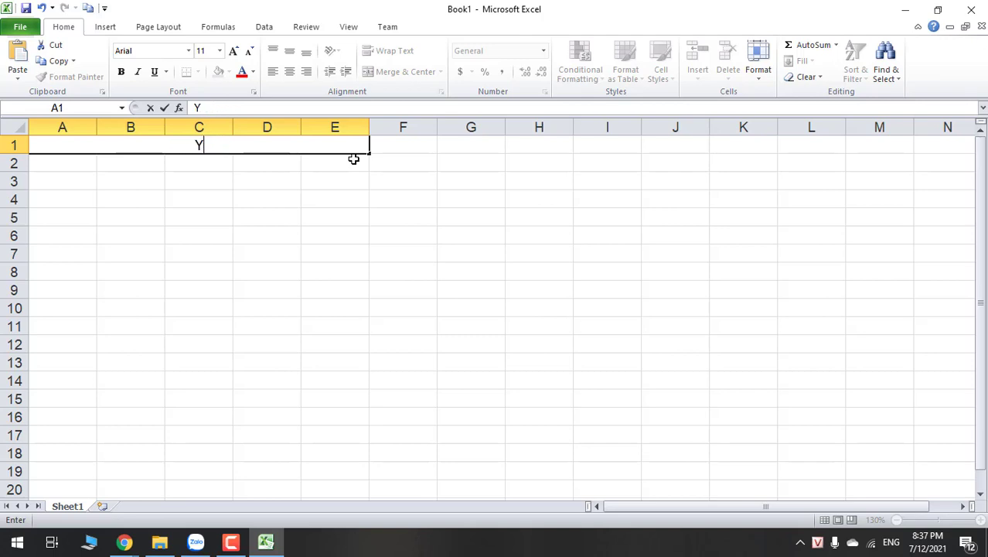
text(Yêu cầu )
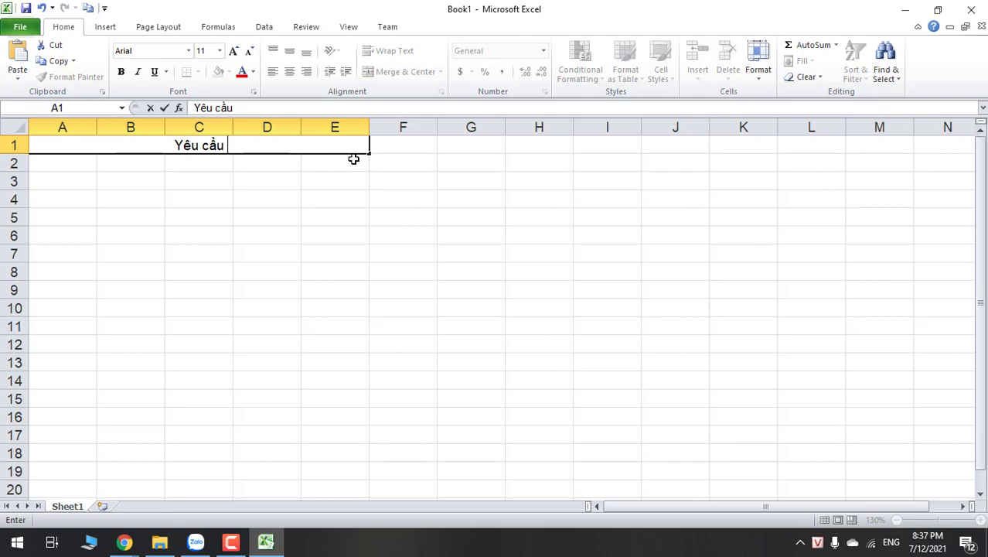
text(dự án -)
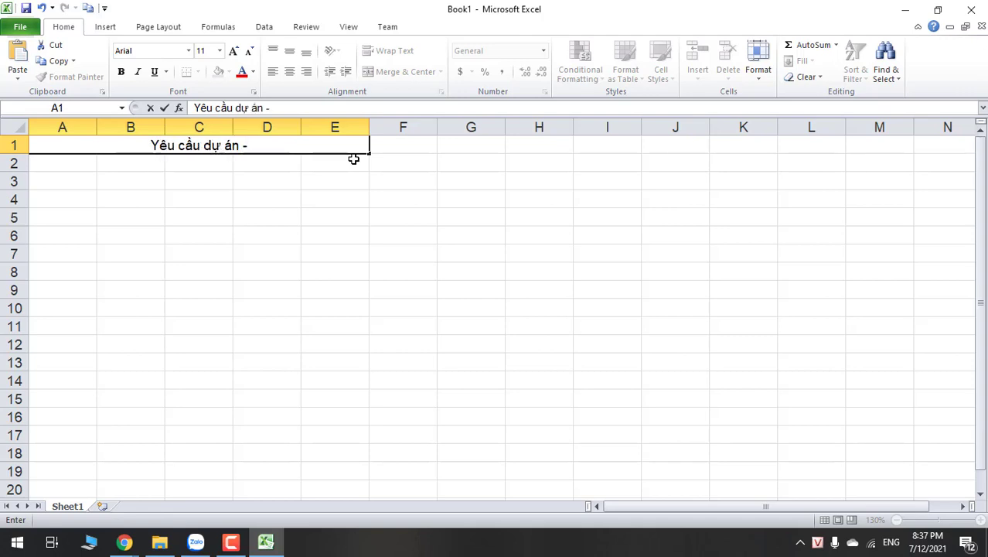
text( SV TNUT)
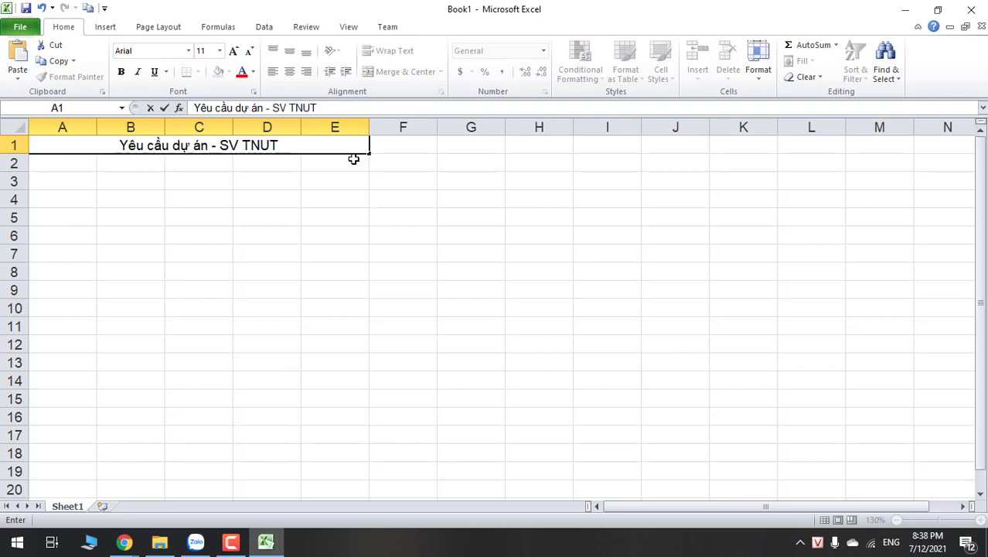
click(311, 220)
Enter the column headers "STT", "Yêu cầu" and "Ghi chú" in cells A2 to C2.
click(88, 163)
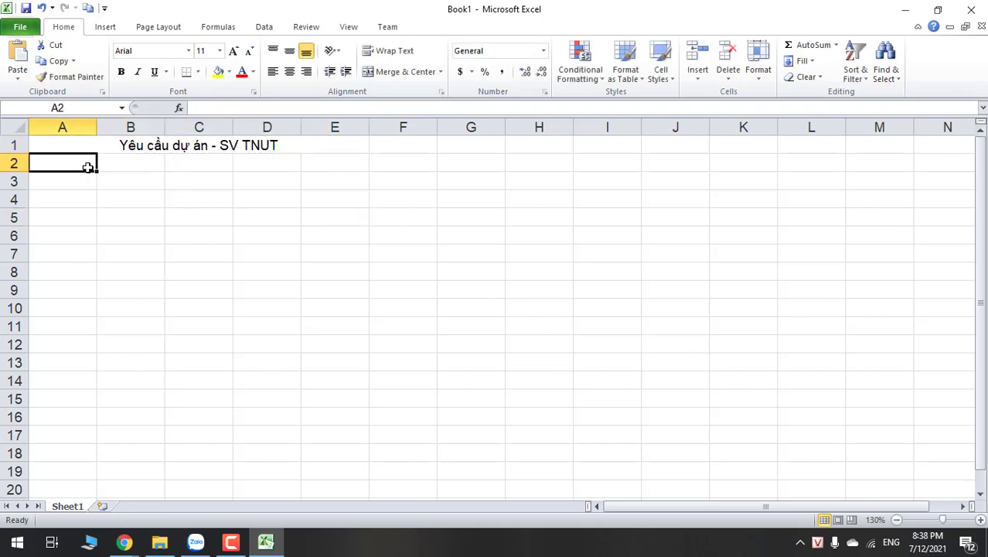
text(STT)
click(123, 166)
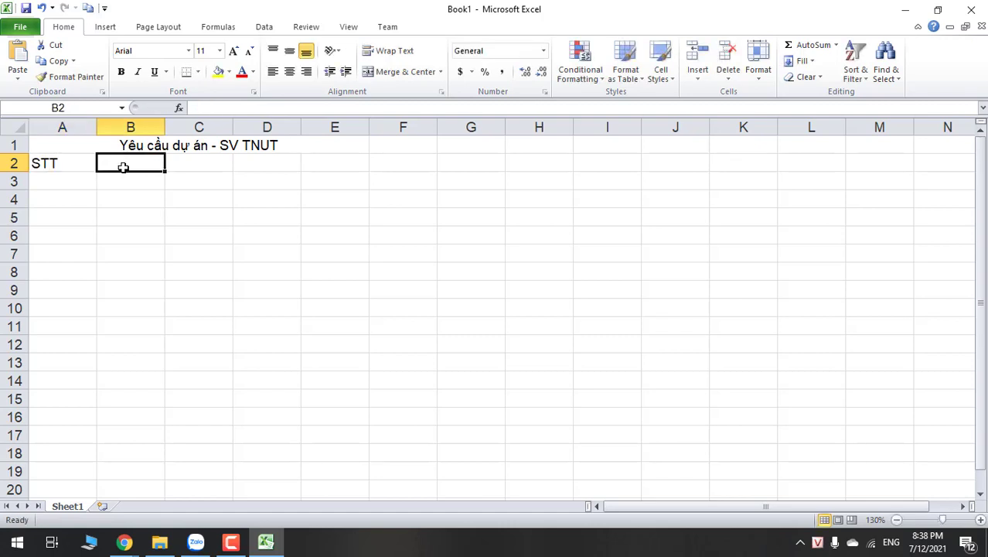
text(Yêu cầu)
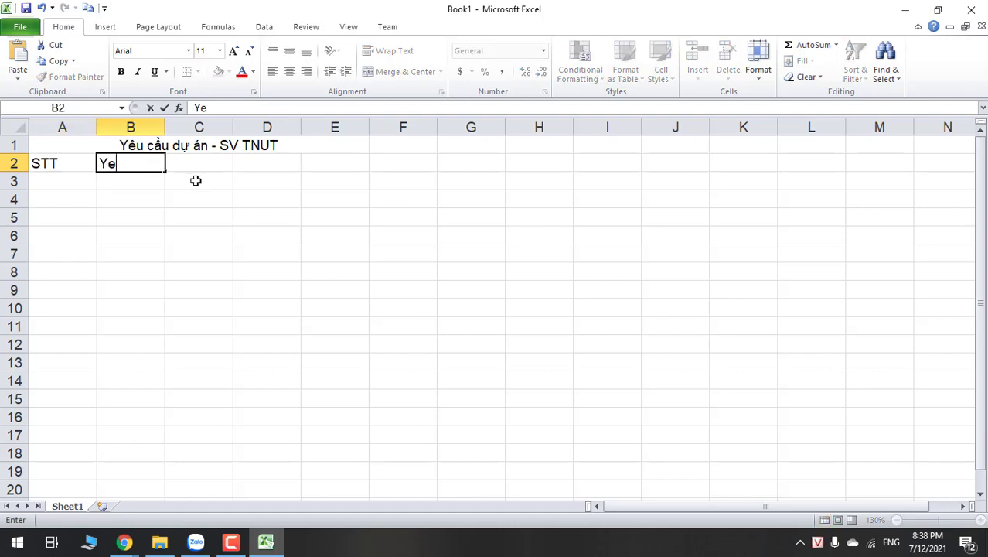
key(Tab)
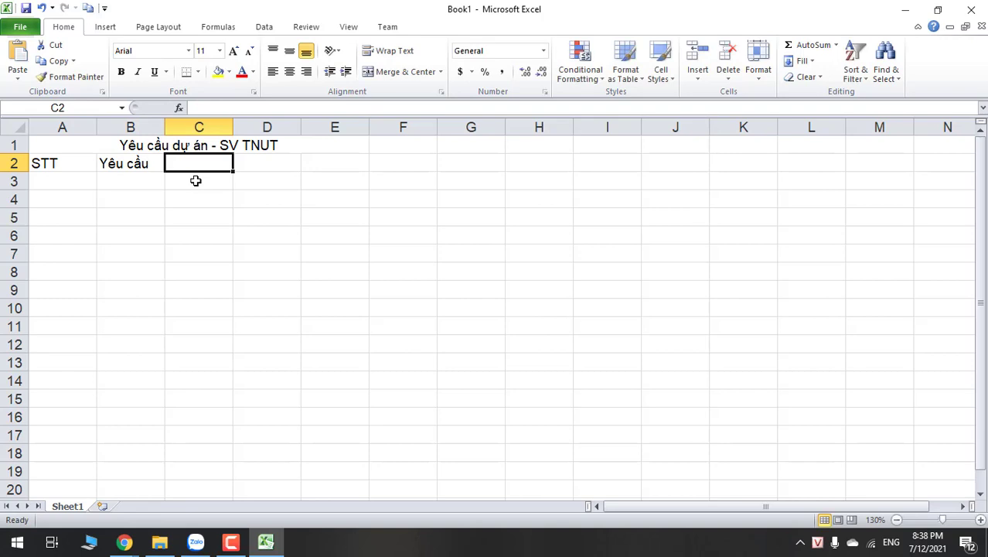
text(Ghi)
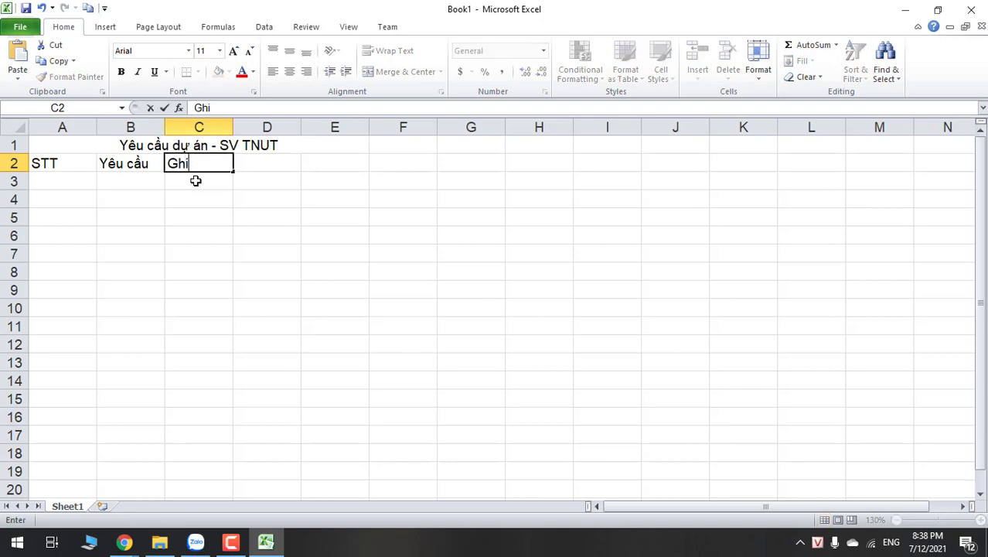
text( chú)
click(265, 162)
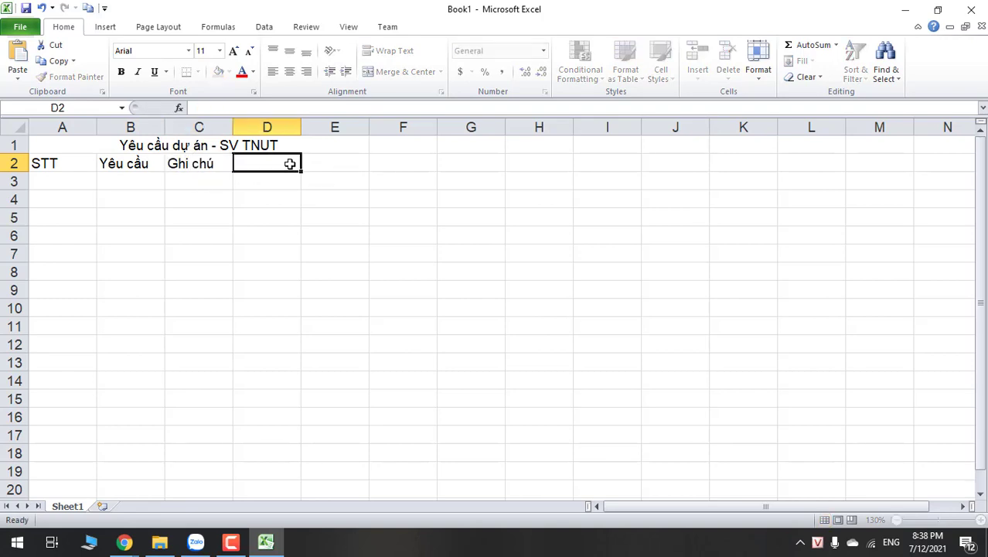
Widen columns B, C and D, making column B slightly narrower than column C.
click(210, 162)
drag(164, 127, 388, 127)
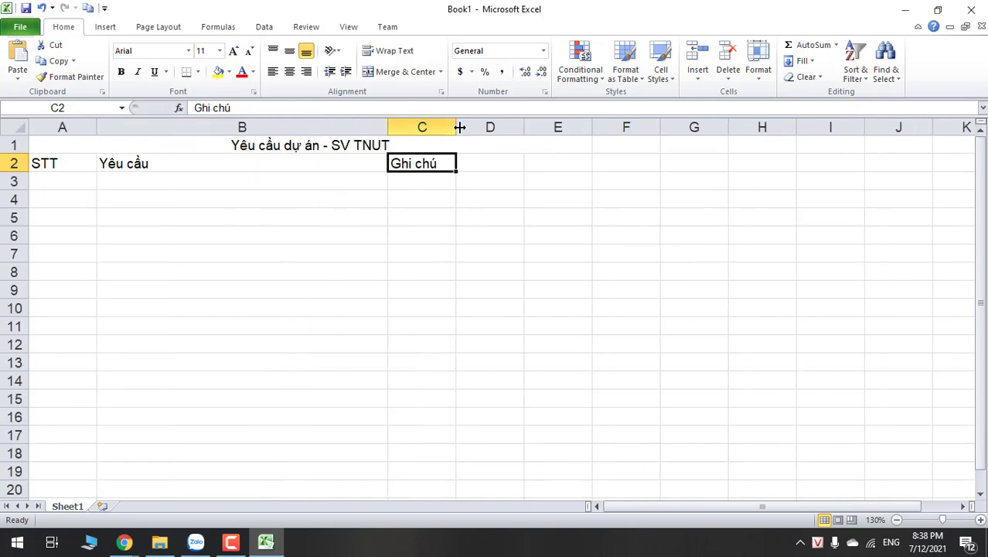
drag(456, 127, 560, 127)
drag(627, 127, 679, 126)
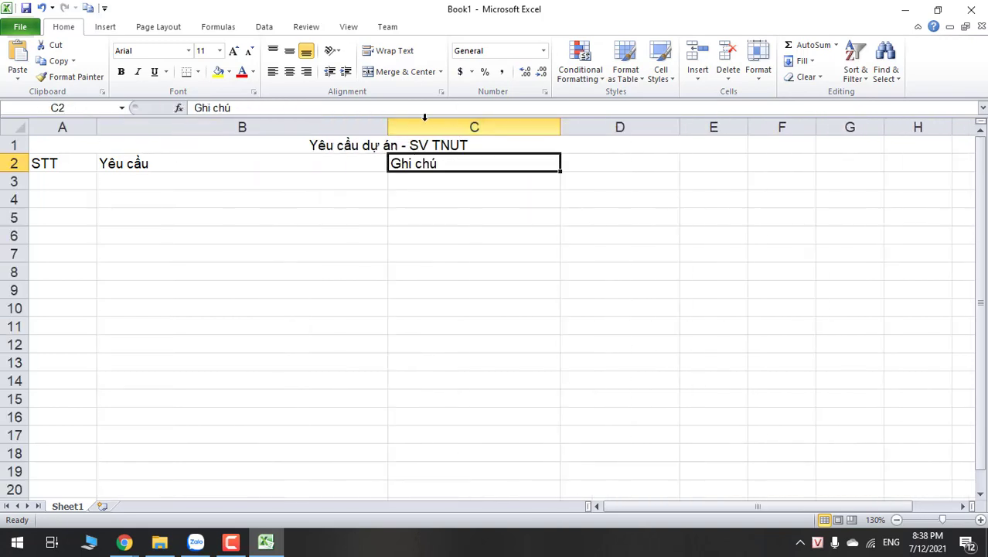
drag(389, 127, 261, 127)
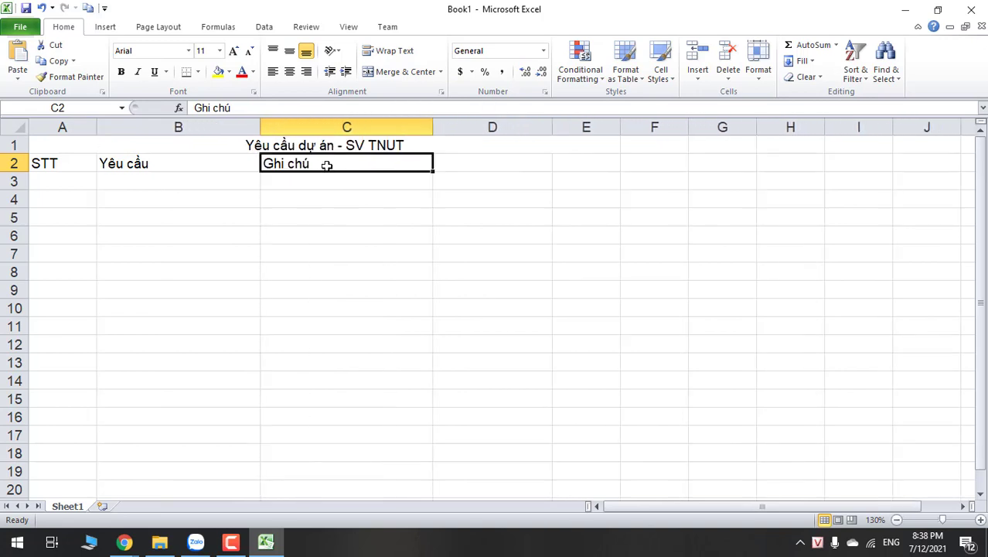
Replace the header in C2 with "Mô tả" and enter "Ghi chú" in D2.
text(Mô tả)
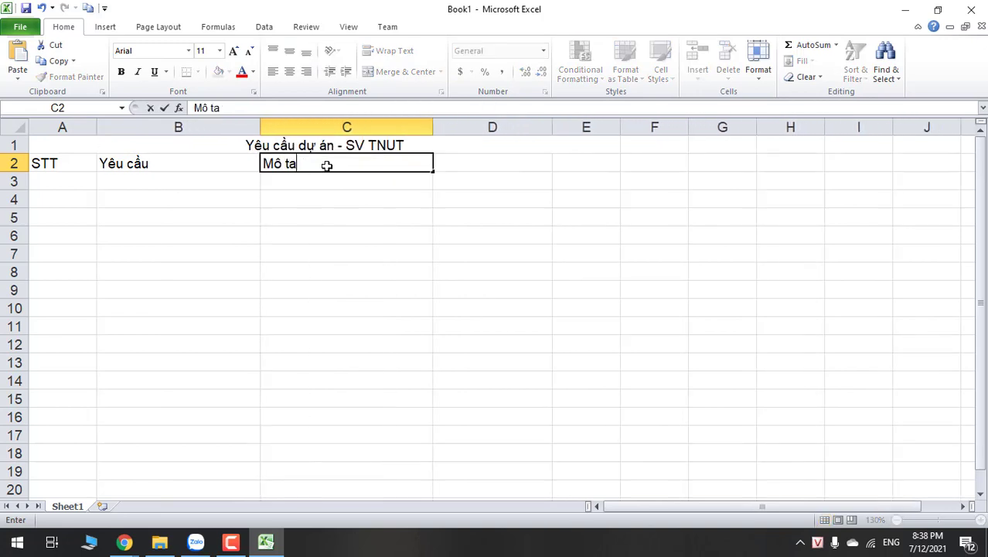
click(473, 164)
text(Ghi)
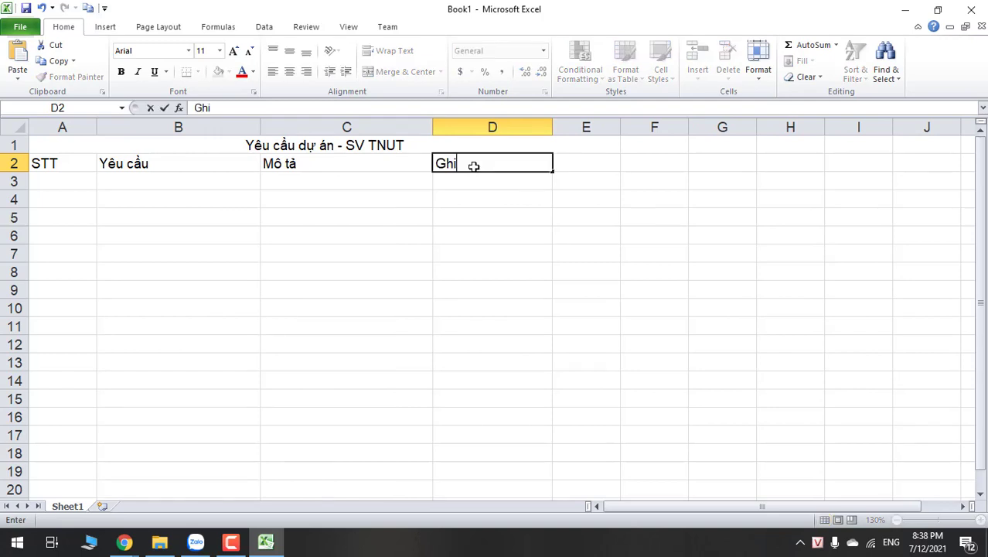
text( chú)
click(489, 147)
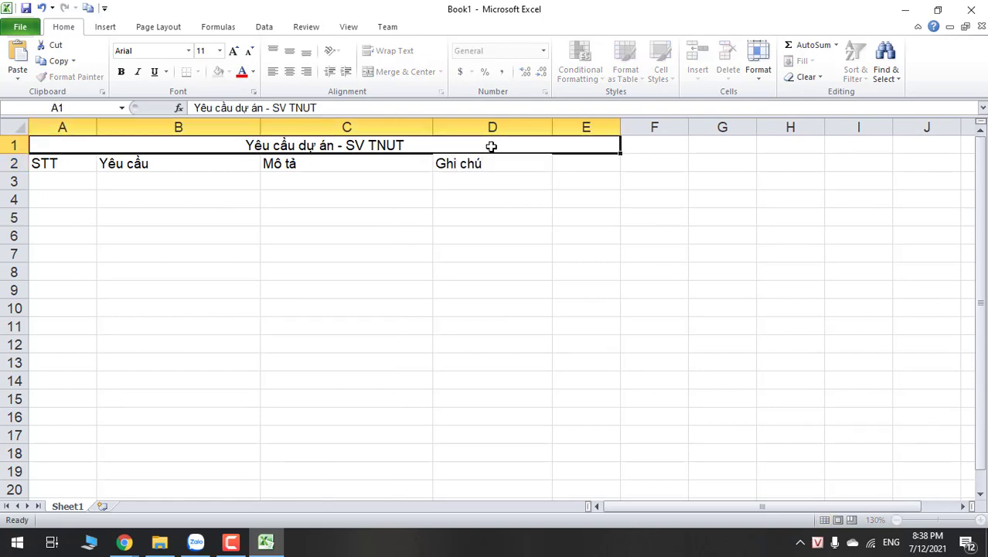
Change the header in C2 to "Đối tượng sử dụng".
click(344, 165)
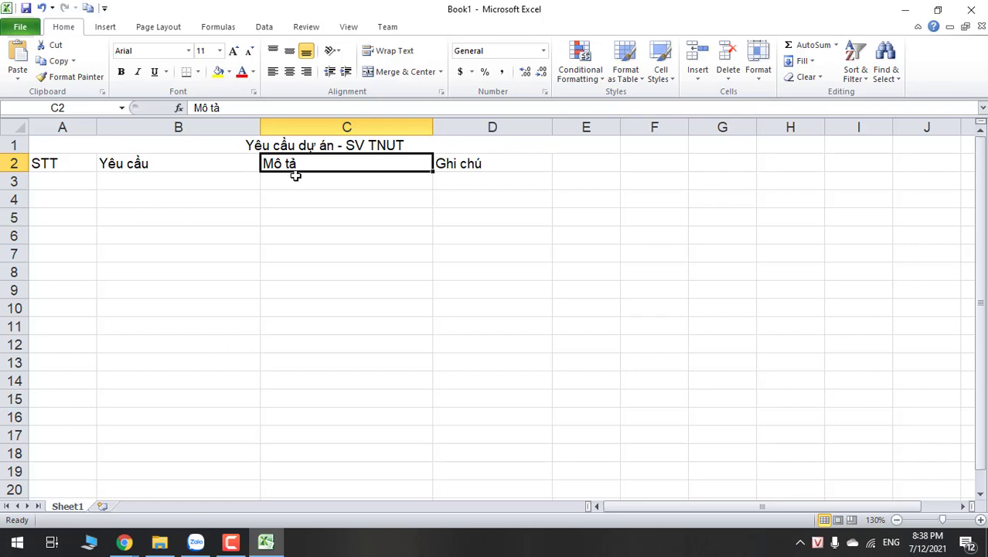
text(Đ)
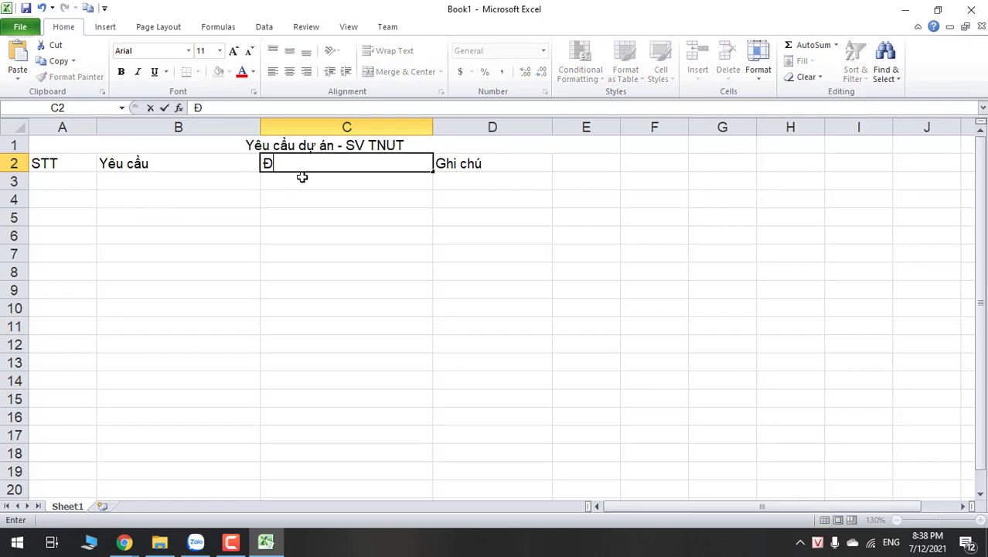
text(ối tuongwj sử dụng)
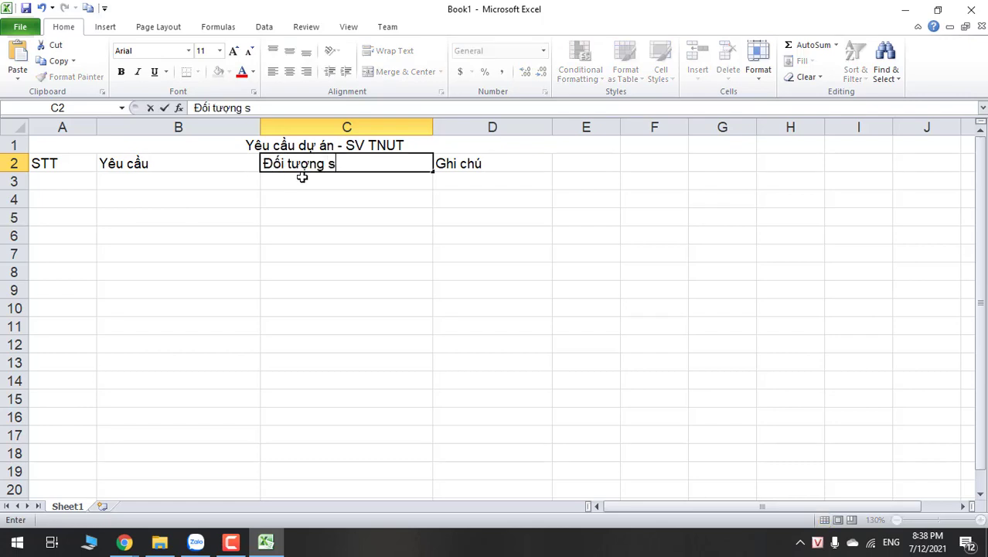
click(302, 199)
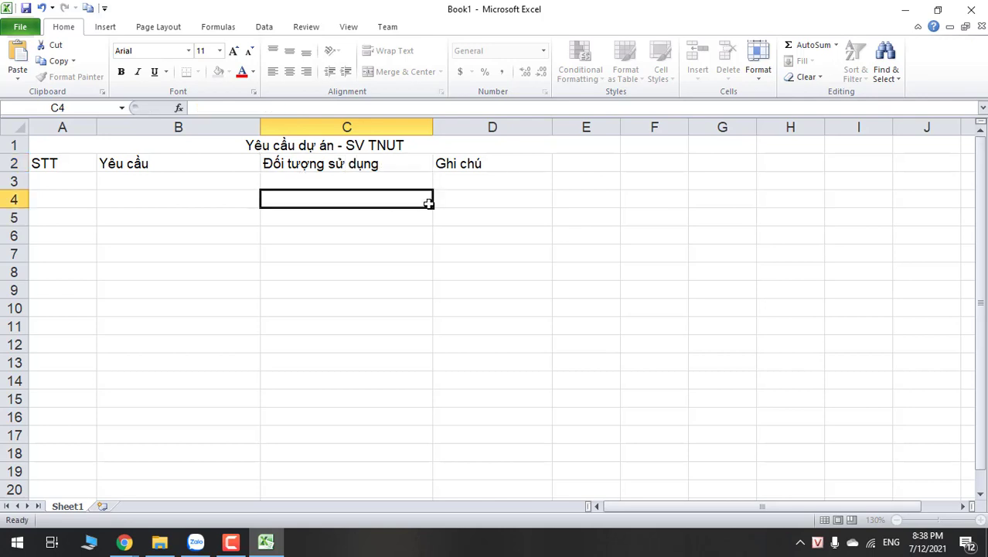
Try merging and centering the header cells A2:D2, and undo the merge.
drag(464, 164, 35, 165)
click(401, 77)
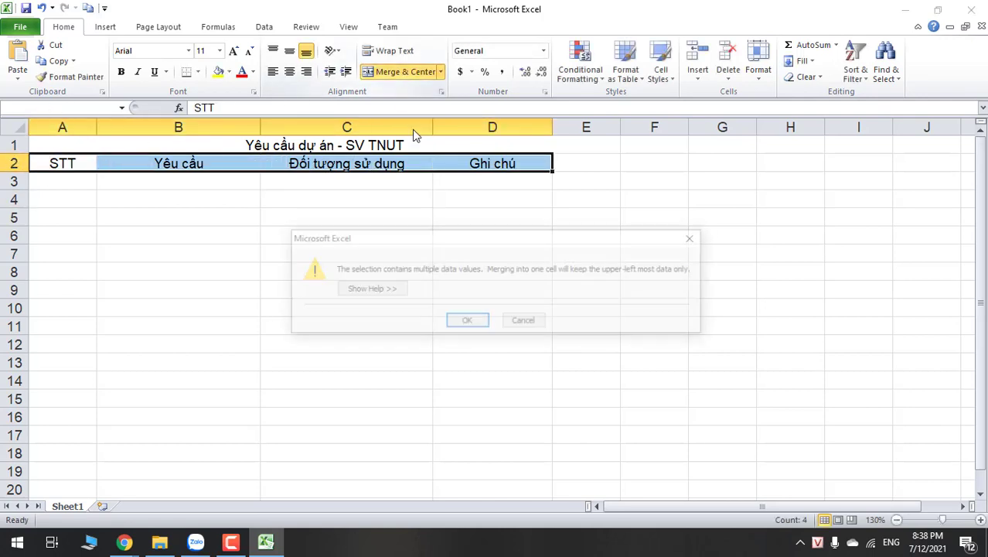
click(467, 321)
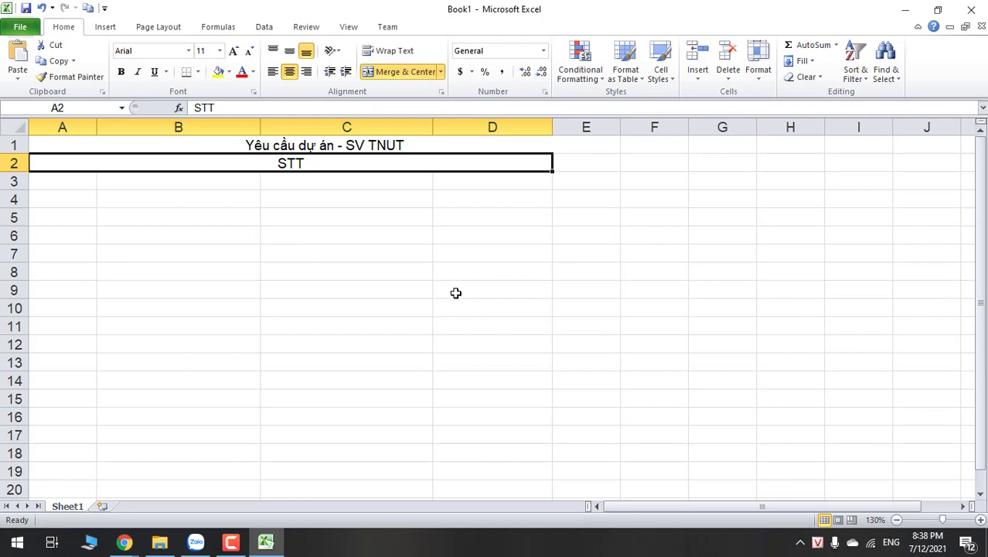
key(ctrl+z)
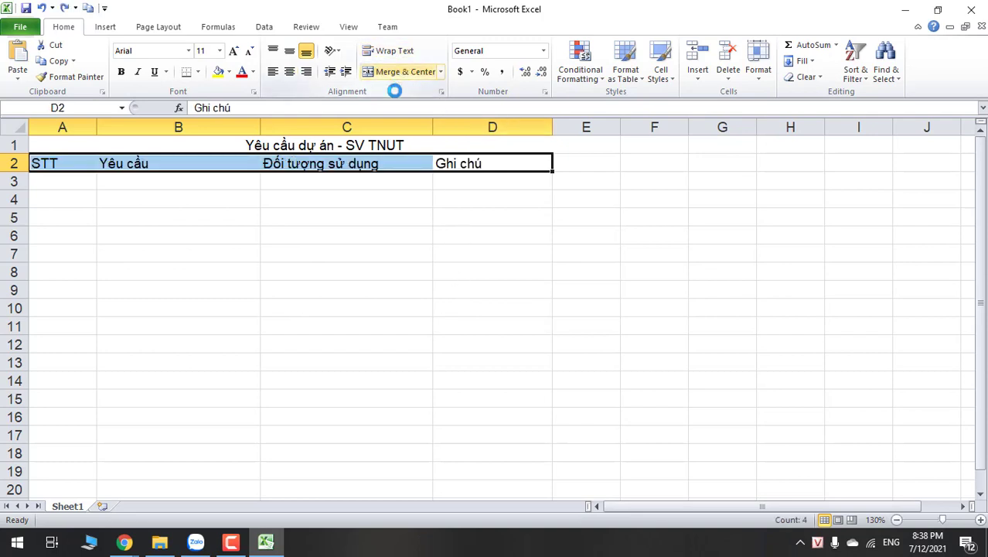
Make the header cells A2:D2 and the title in A1 bold.
key(ctrl+b)
click(381, 145)
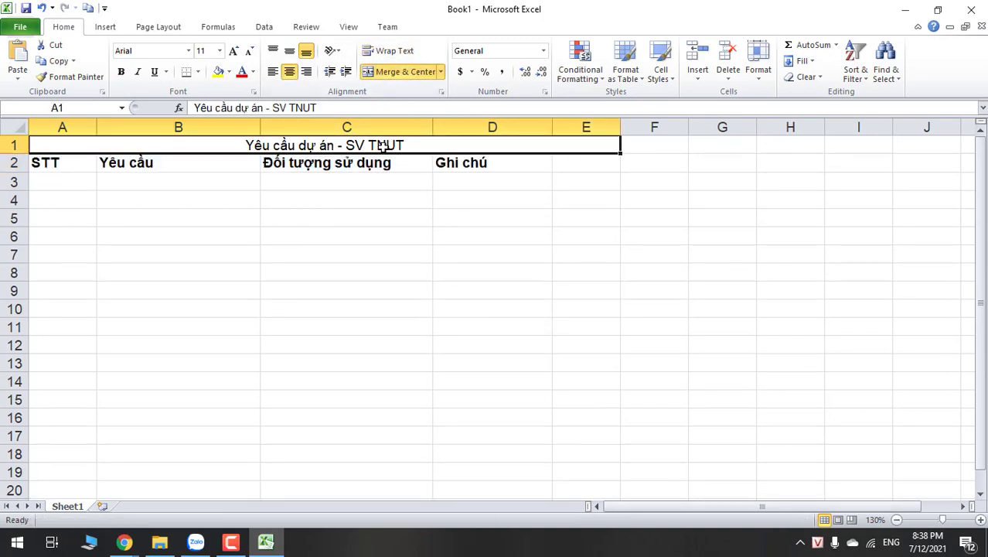
key(ctrl+b)
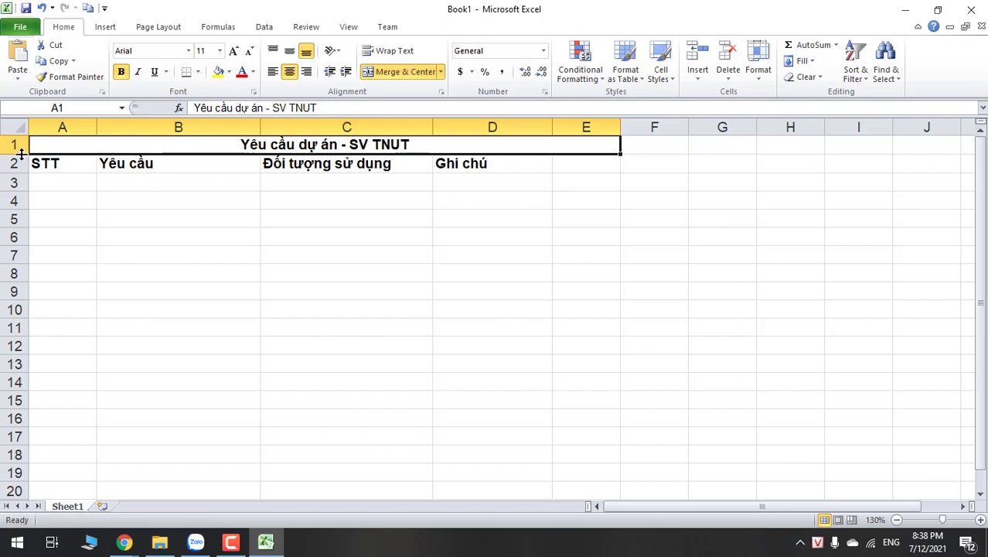
Increase the height of row 1 and middle-align all cells of the sheet vertically.
drag(18, 154, 19, 184)
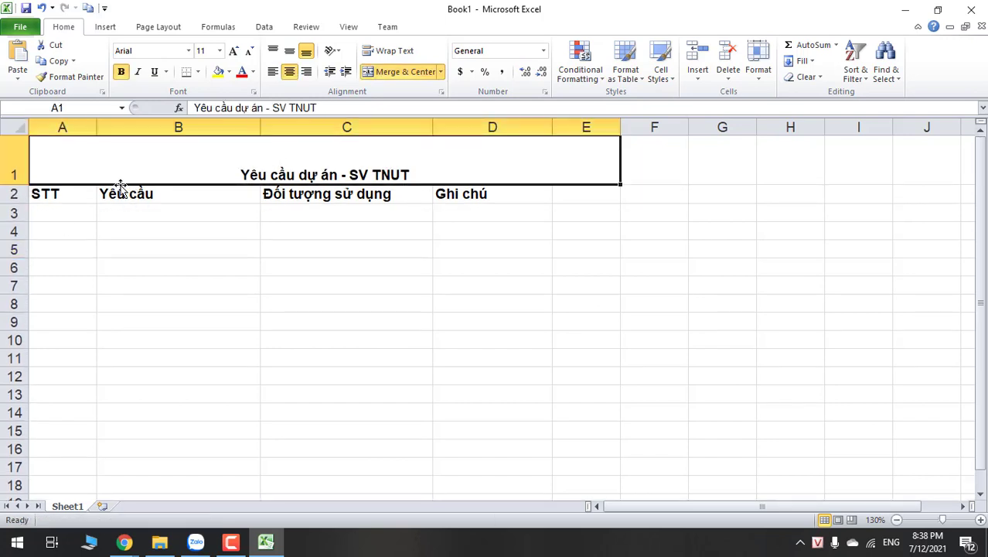
key(ctrl+a)
key(ctrl+a)
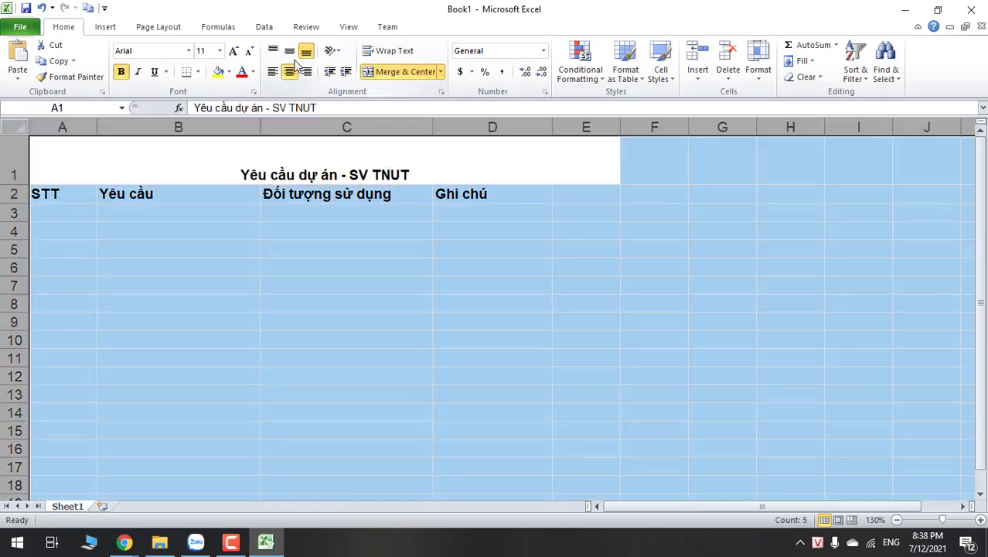
click(290, 53)
click(372, 174)
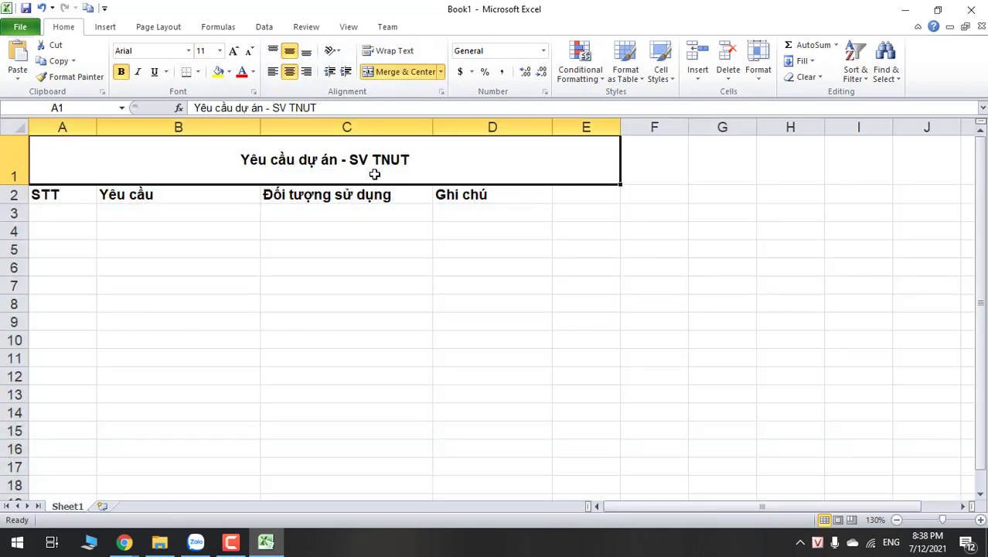
click(227, 228)
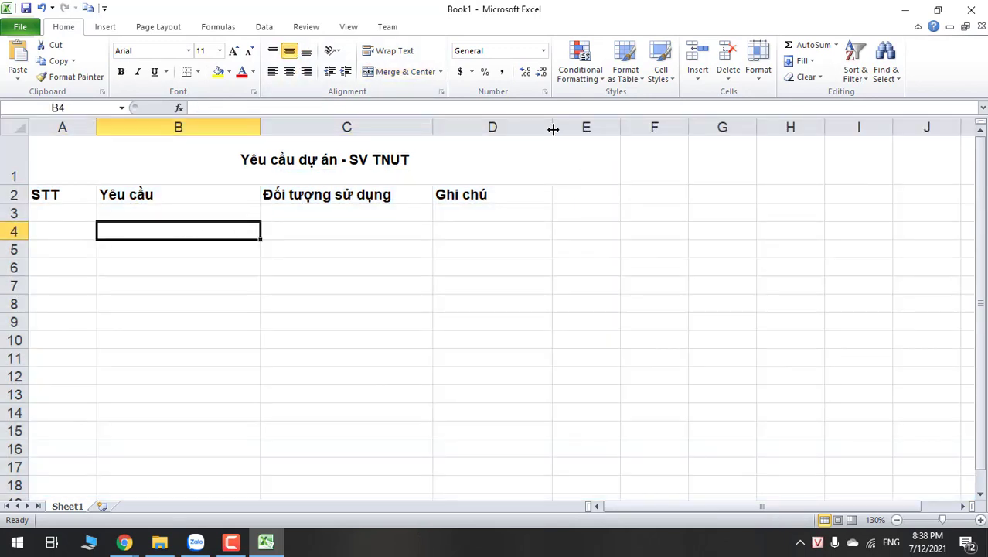
Widen the "Đối tượng sử dụng" and "Ghi chú" columns further, keeping C the widest.
drag(433, 127, 529, 127)
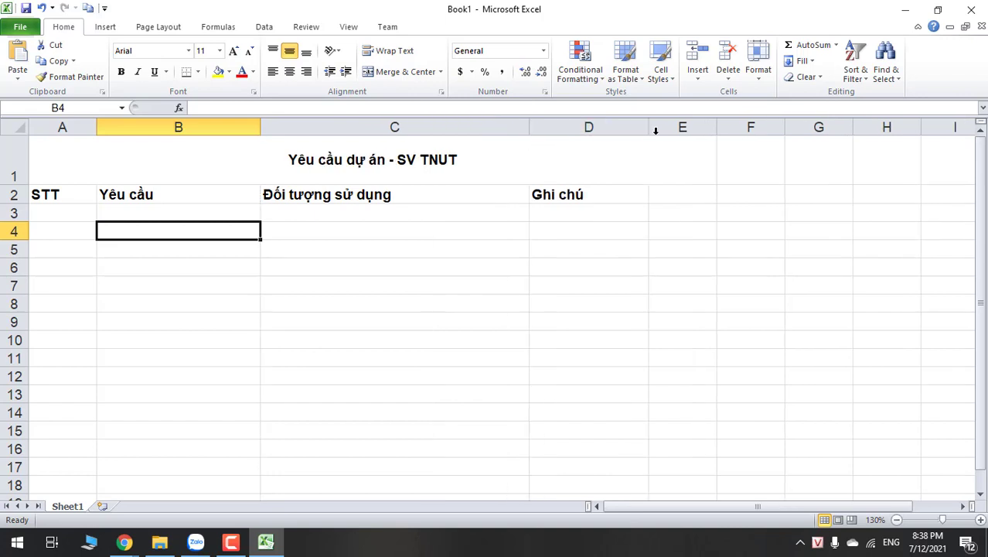
drag(653, 128, 720, 128)
click(417, 254)
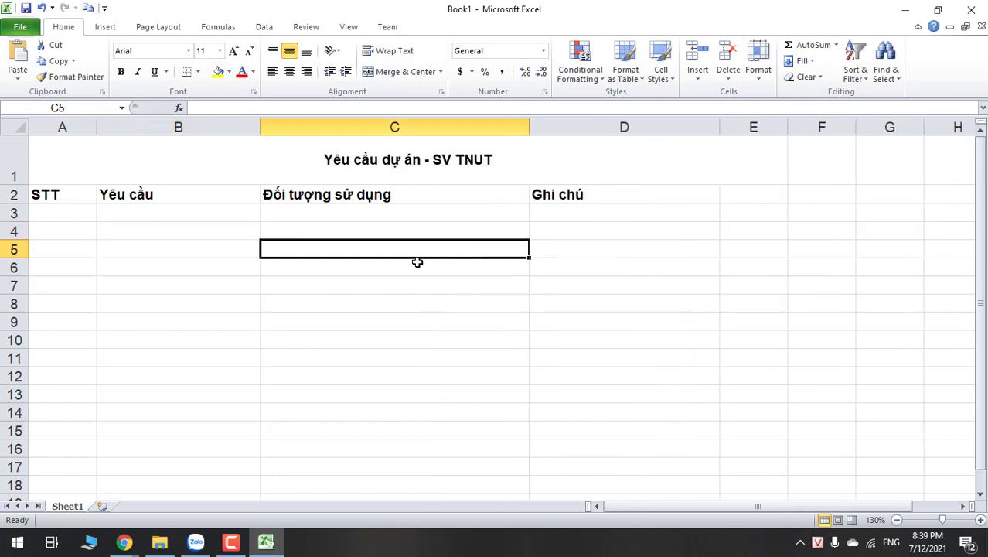
Center the header cells A2:D2 horizontally.
drag(40, 193, 602, 201)
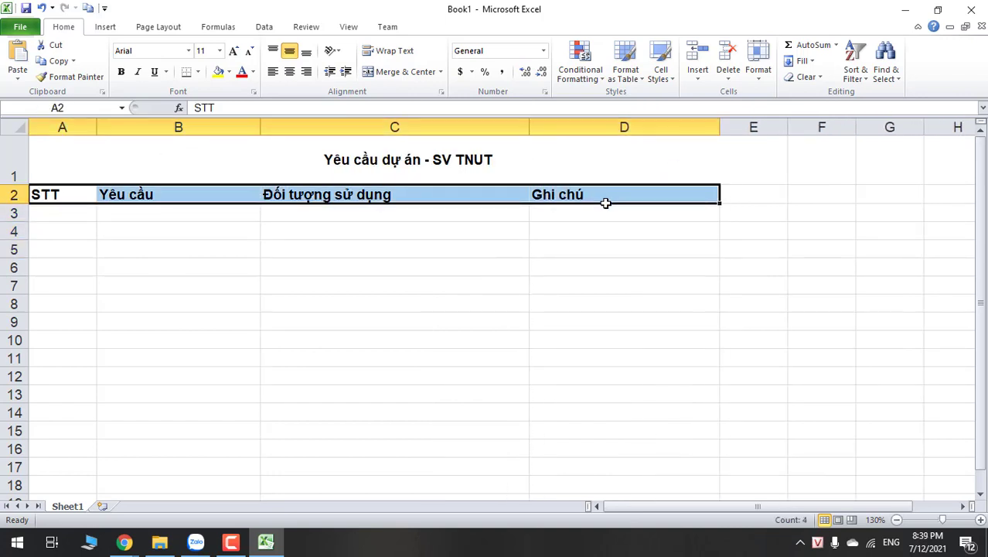
click(289, 71)
drag(176, 280, 175, 269)
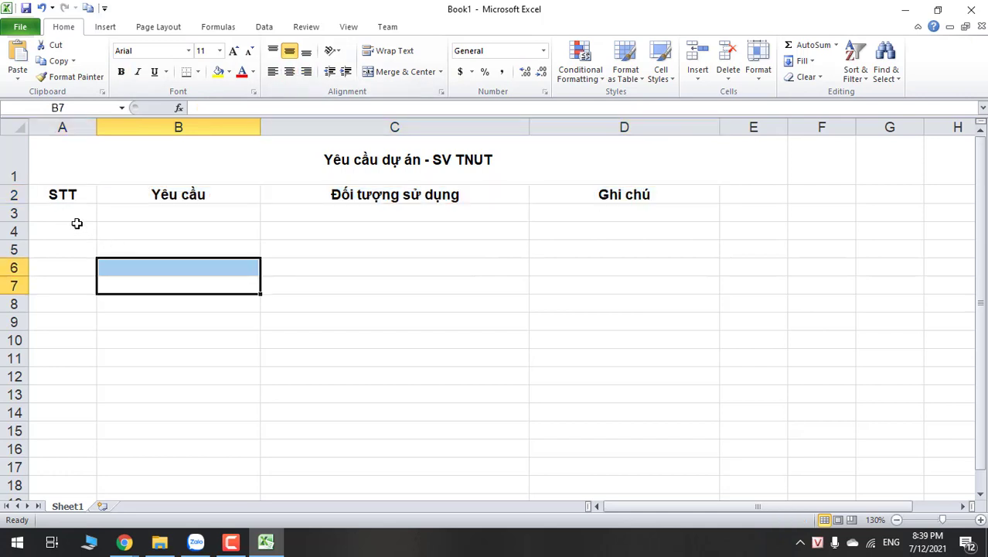
Enter 1 in A3 as the first row number under "STT".
click(78, 214)
text(1)
click(172, 214)
click(205, 264)
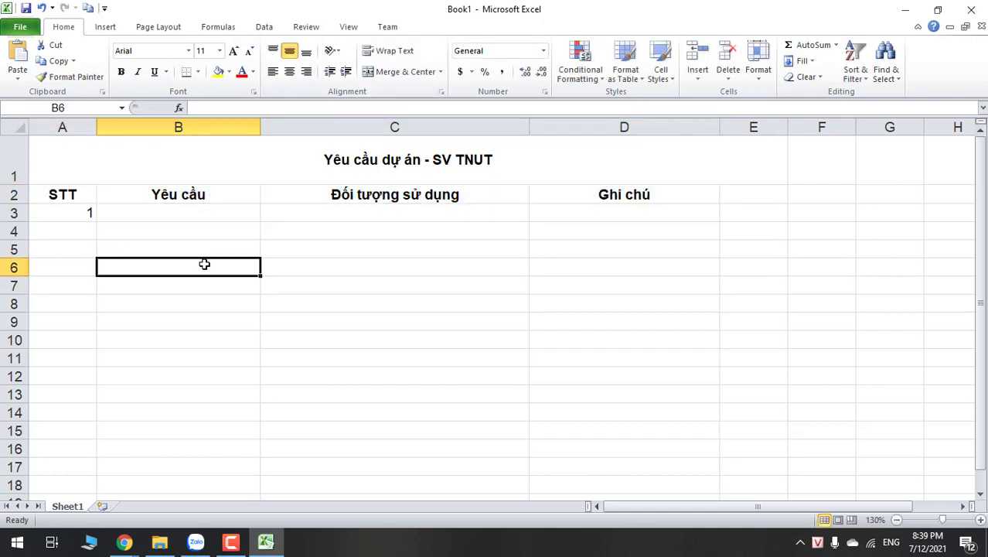
Enter the requirement "Có trang thông tin giới thiệu về nhà trường" in B3.
click(191, 216)
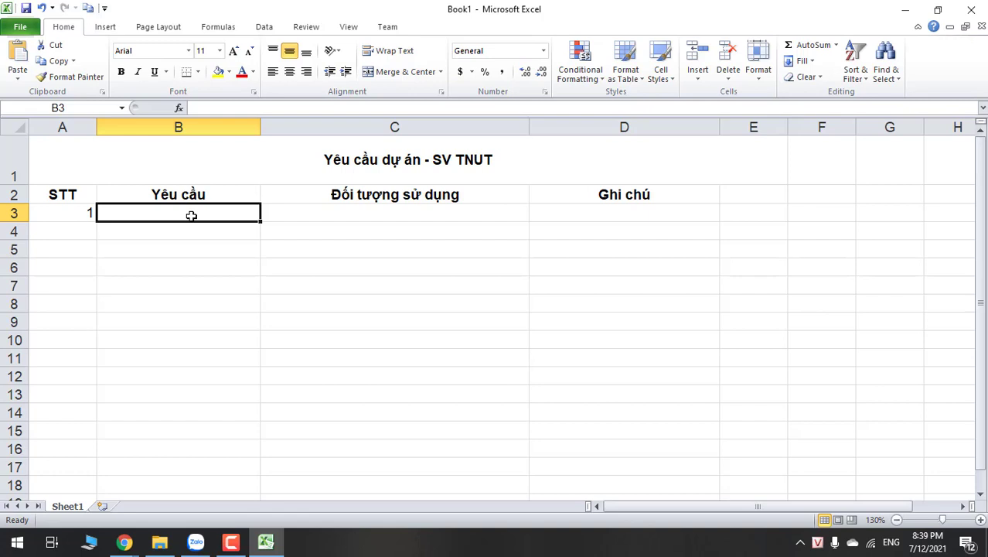
text(Có )
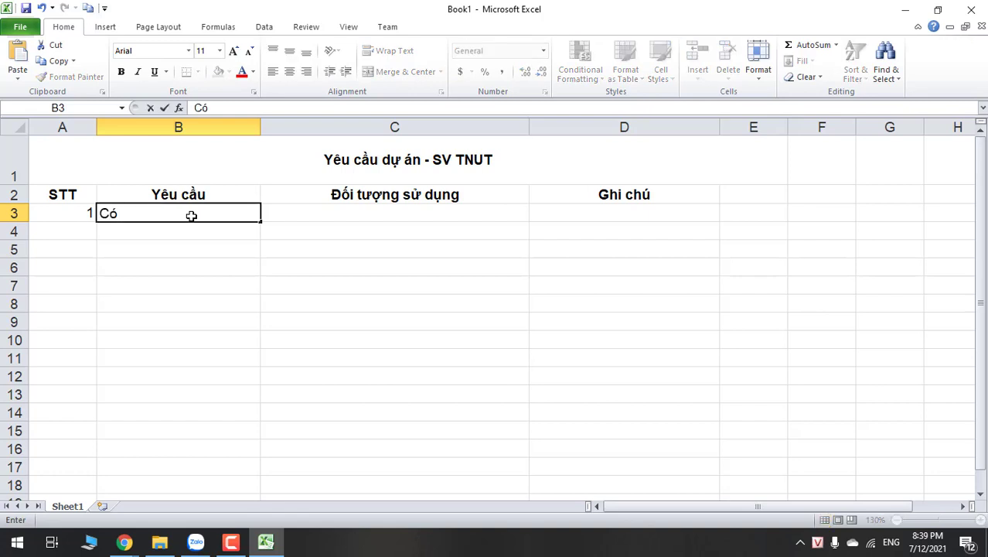
text(thông tin)
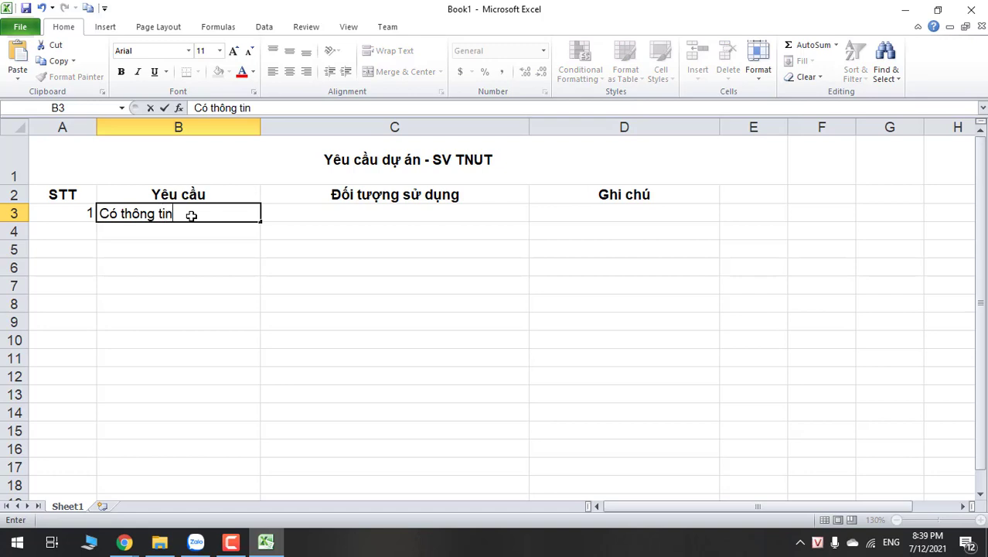
key(BackSpace)
key(BackSpace)
key(BackSpace)
key(BackSpace)
key(BackSpace)
key(BackSpace)
key(BackSpace)
key(BackSpace)
text(rang thông t)
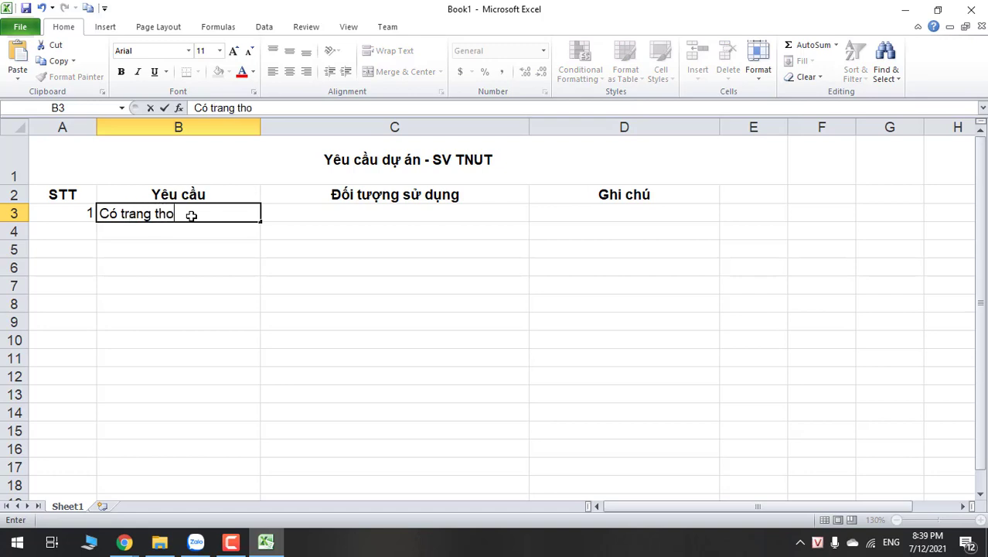
text(in guioi)
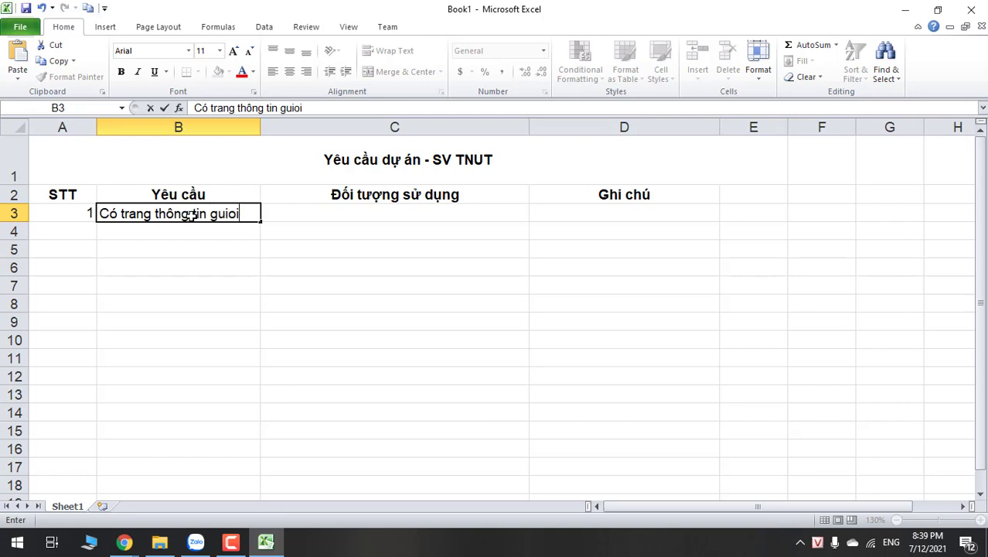
text(w)
key(BackSpace)
key(BackSpace)
key(BackSpace)
key(BackSpace)
text(iới thieệu)
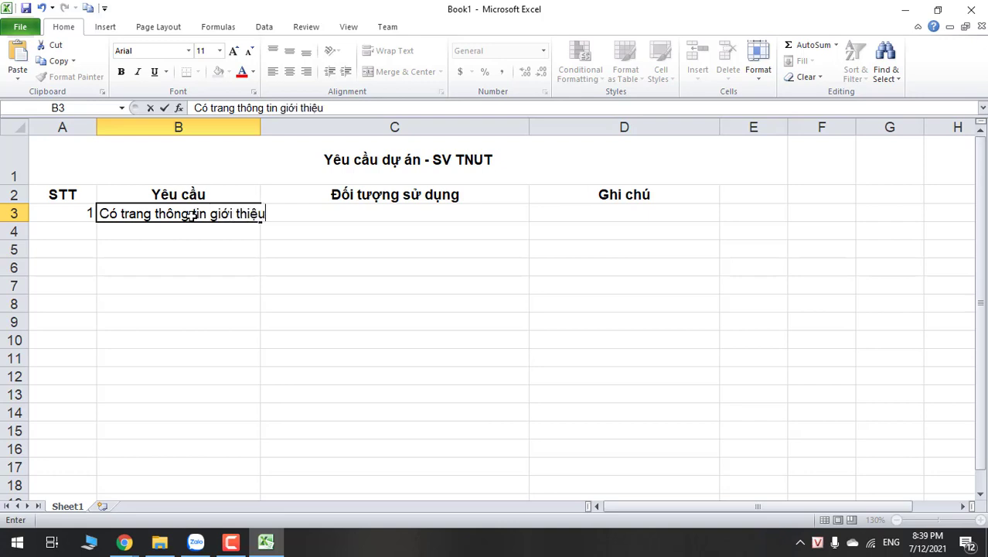
text( về nahf tr)
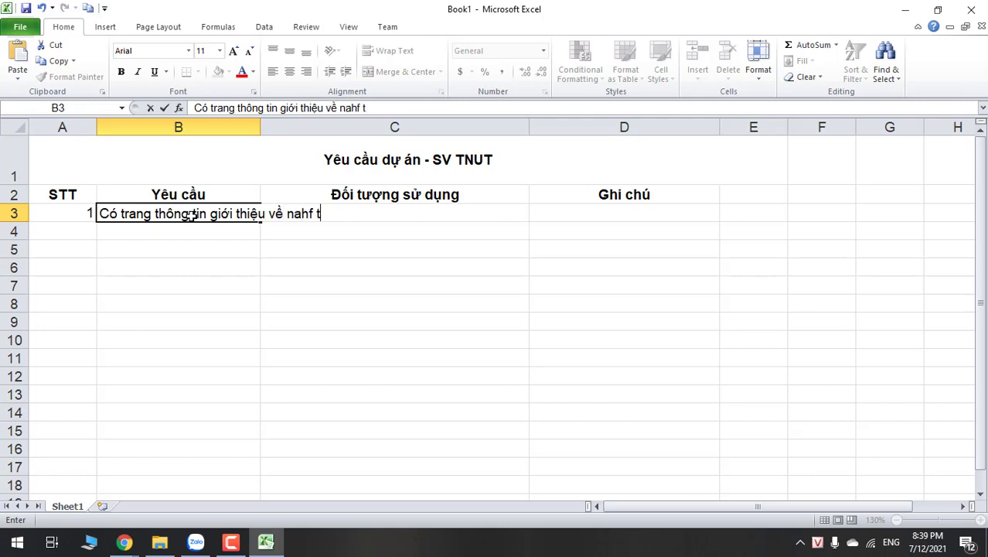
key(BackSpace)
key(BackSpace)
key(BackSpace)
key(BackSpace)
key(BackSpace)
key(BackSpace)
text(hà trường)
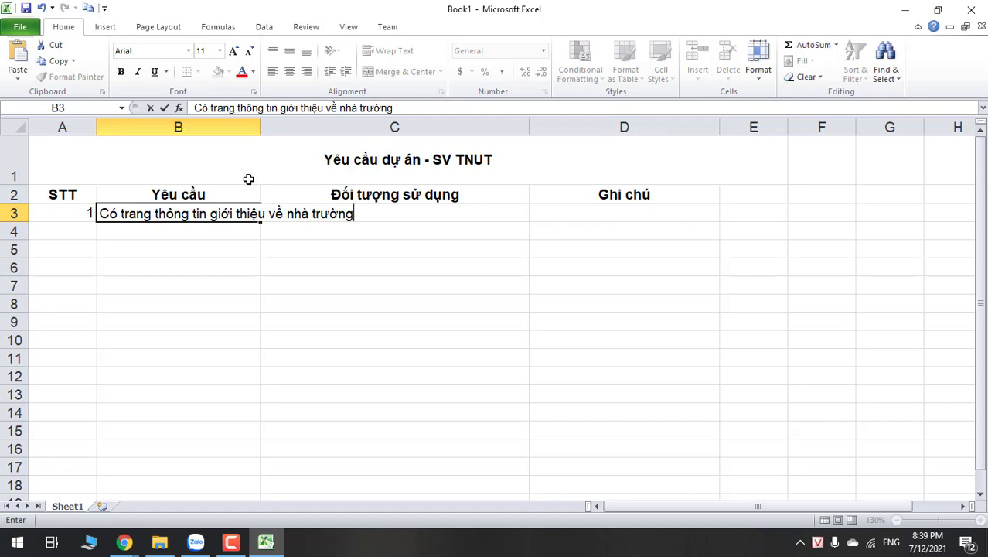
click(267, 290)
Turn on text wrapping for all cells of the sheet.
key(ctrl+a)
click(390, 50)
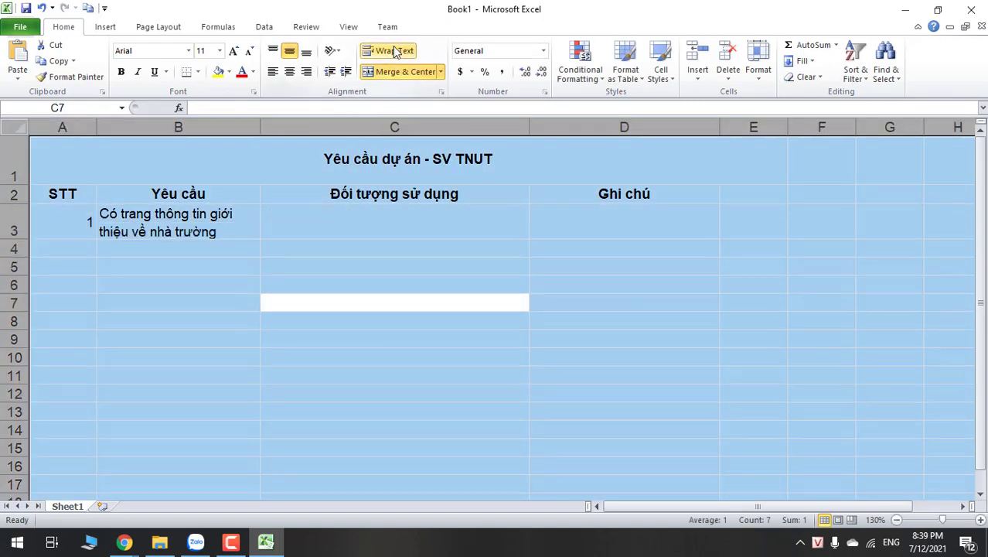
click(232, 269)
Enter "Khách" in C3 as the target user of the first requirement.
click(236, 234)
click(354, 220)
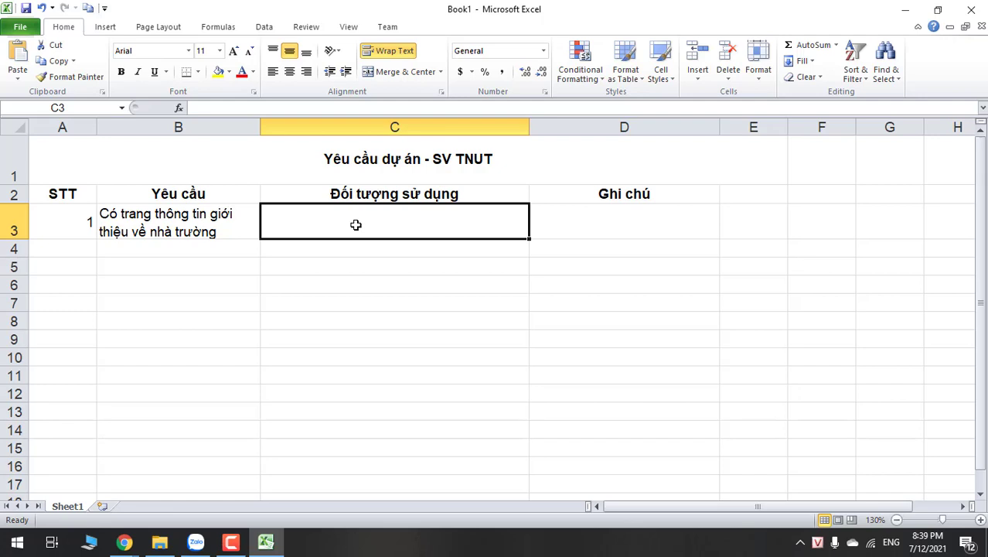
text(Khách)
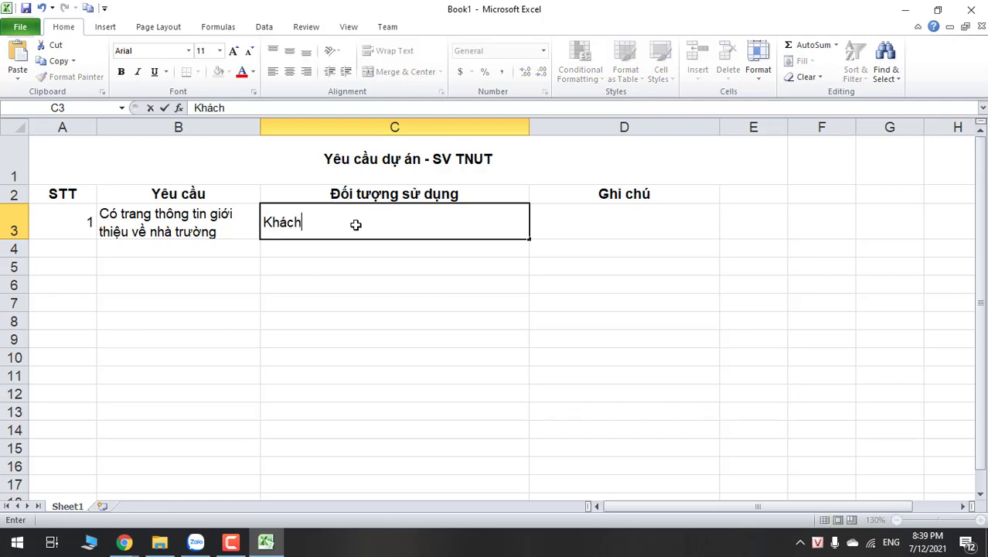
click(359, 248)
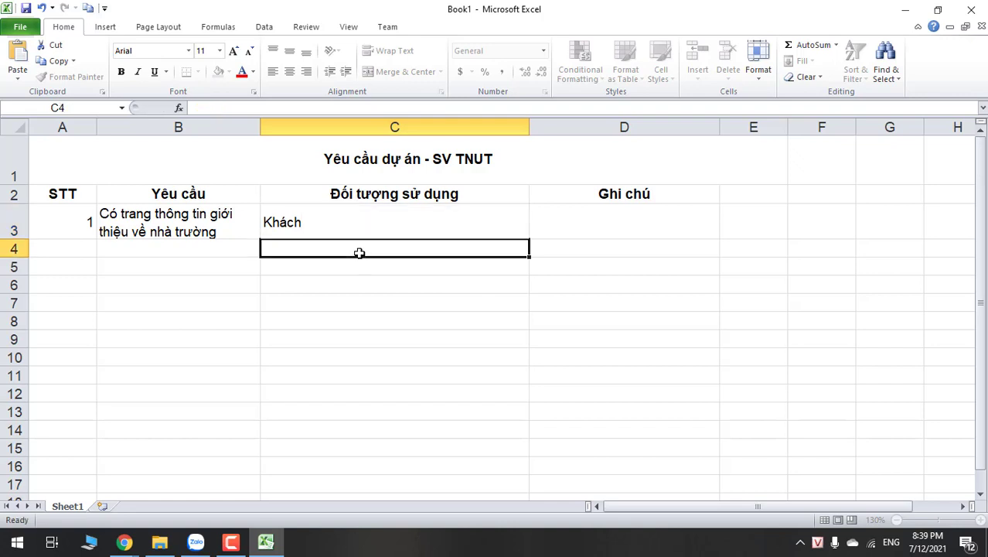
Widen the "Yêu cầu" column slightly and narrow the "Đối tượng sử dụng" column.
drag(260, 126, 283, 126)
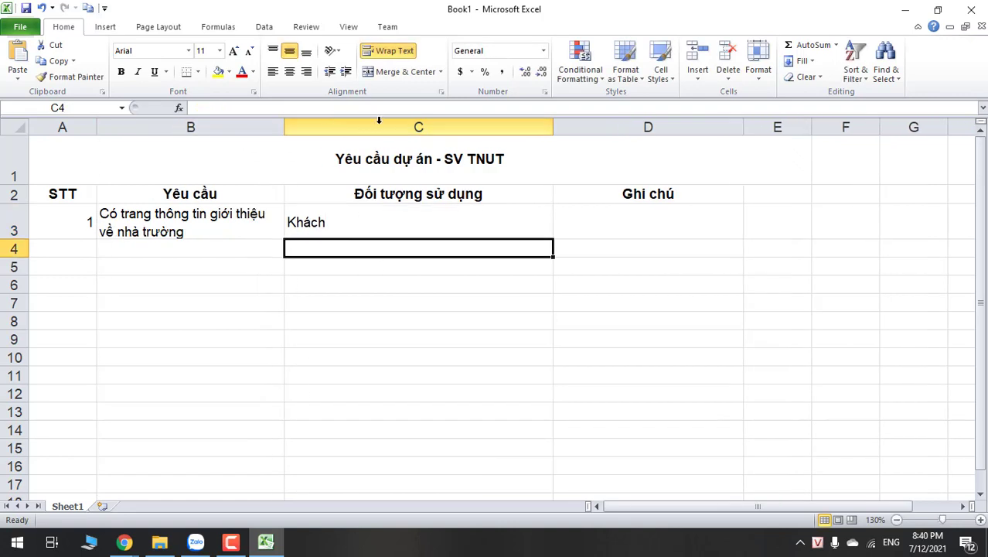
drag(559, 128, 503, 128)
click(426, 279)
Center the contents of the whole "STT" column A horizontally.
click(77, 247)
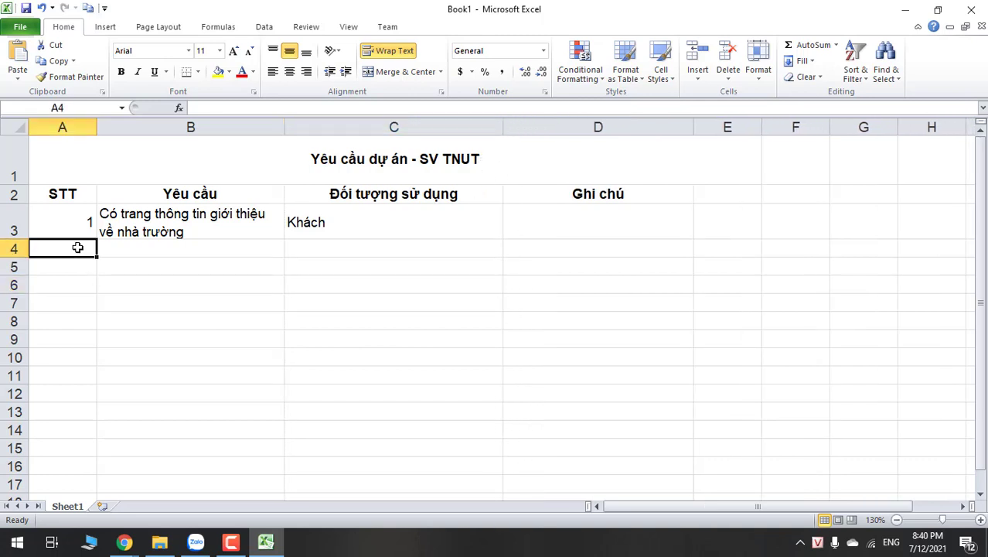
click(79, 123)
click(289, 71)
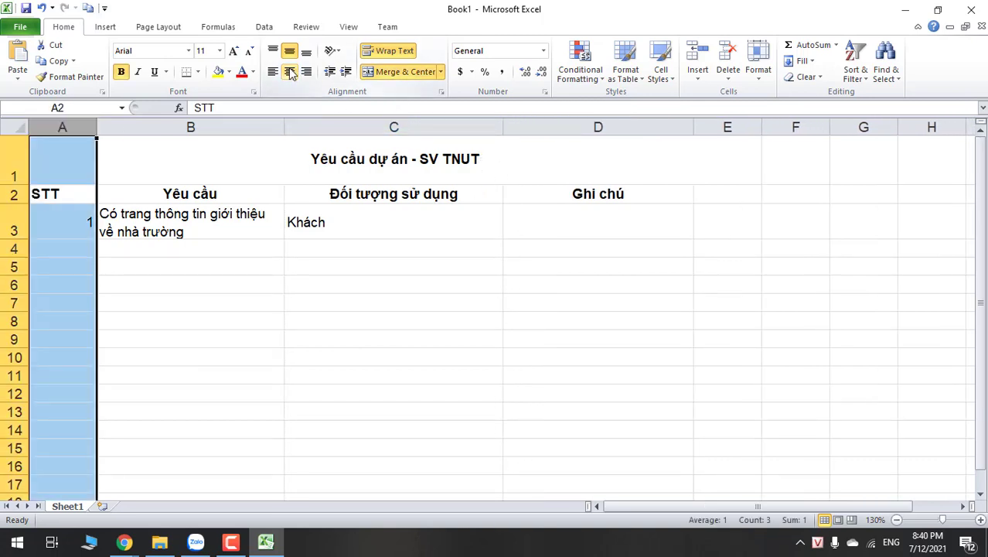
click(289, 71)
click(162, 261)
Number row 4 as 2 and enter the requirement "Thông tin tuyển sinh: Viết các bài liên quan đến tuyển sinh" in B4.
click(73, 249)
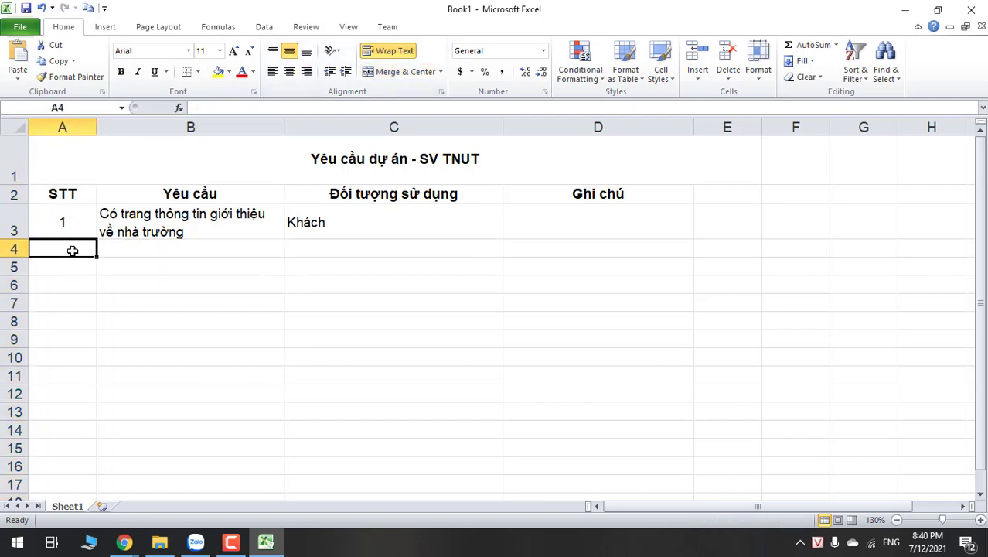
text(2)
click(150, 246)
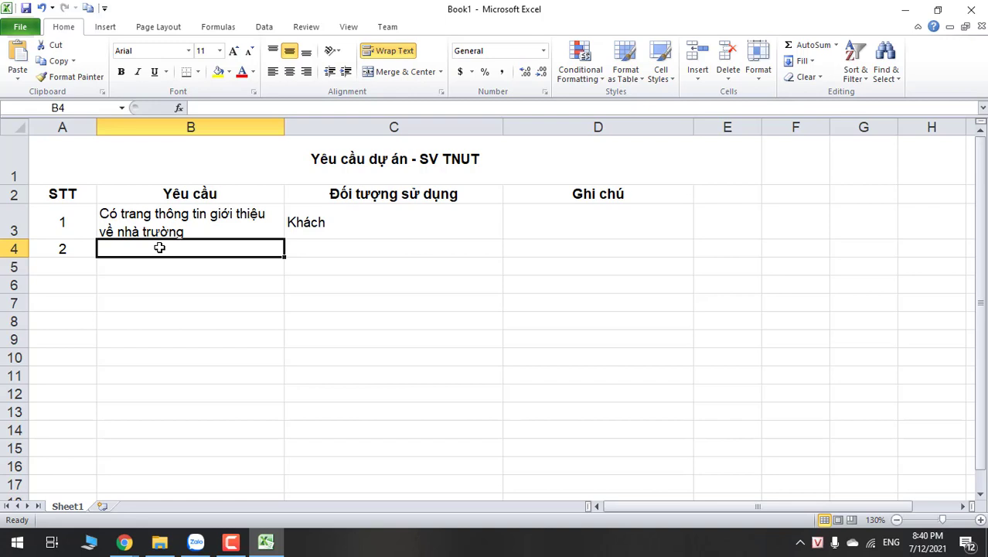
text(Thông)
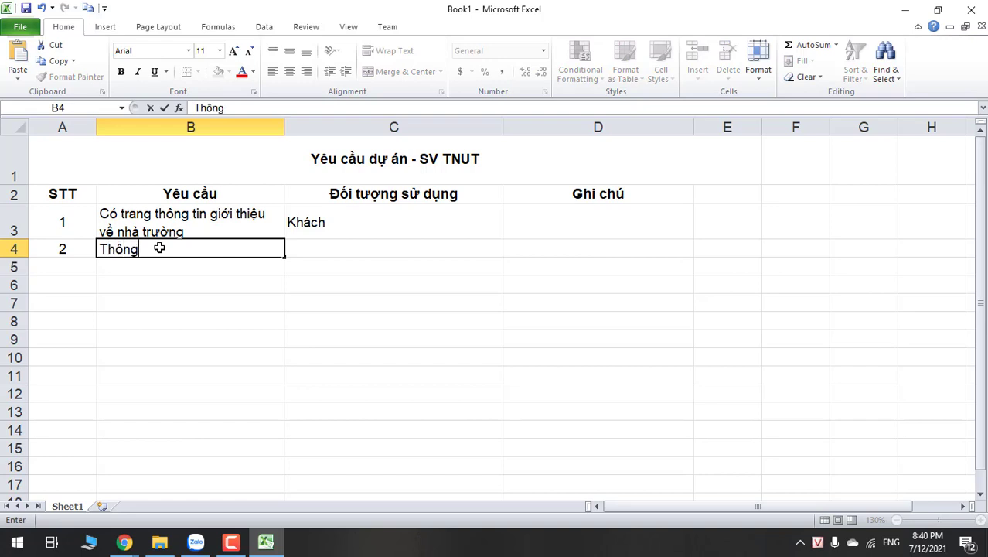
text( tin tuyển )
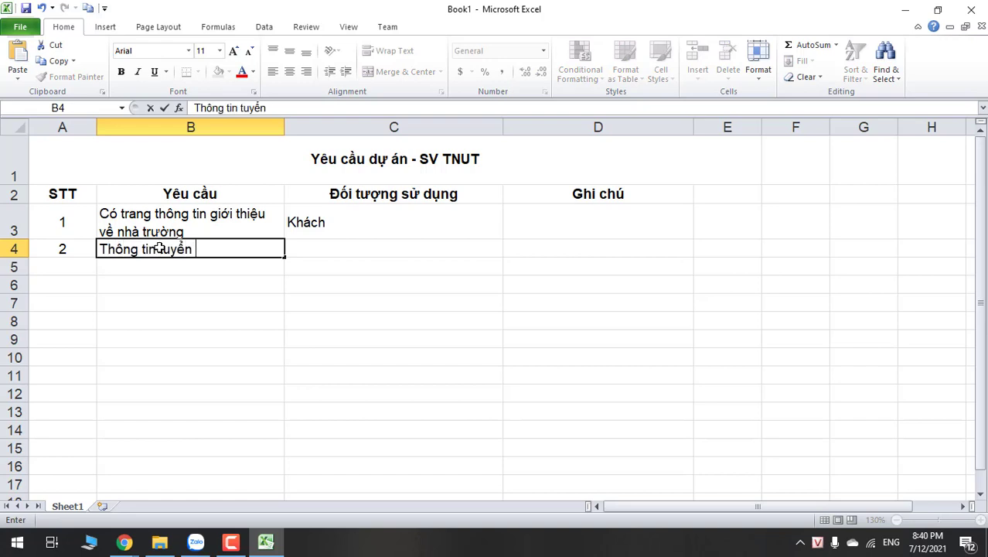
text(sinh:)
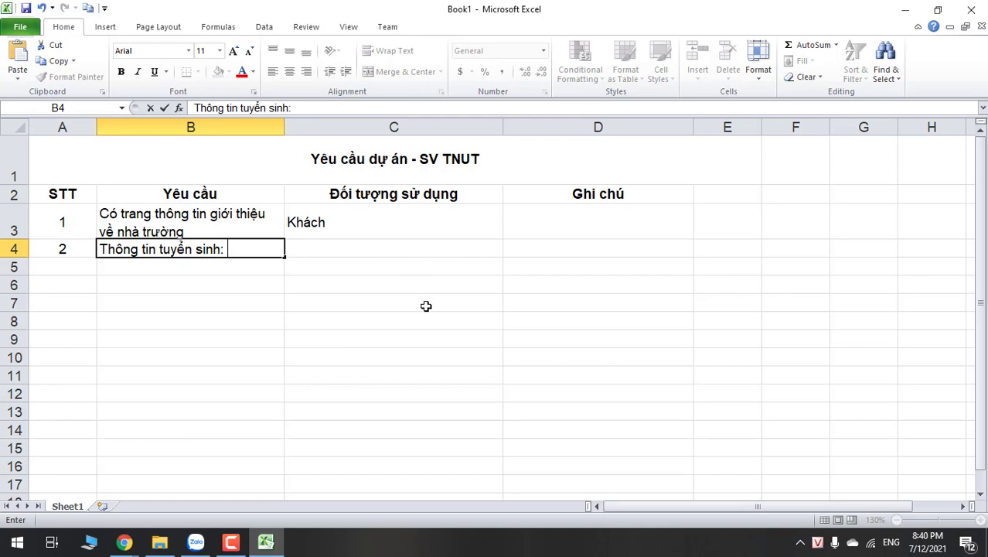
text(Viết ca)
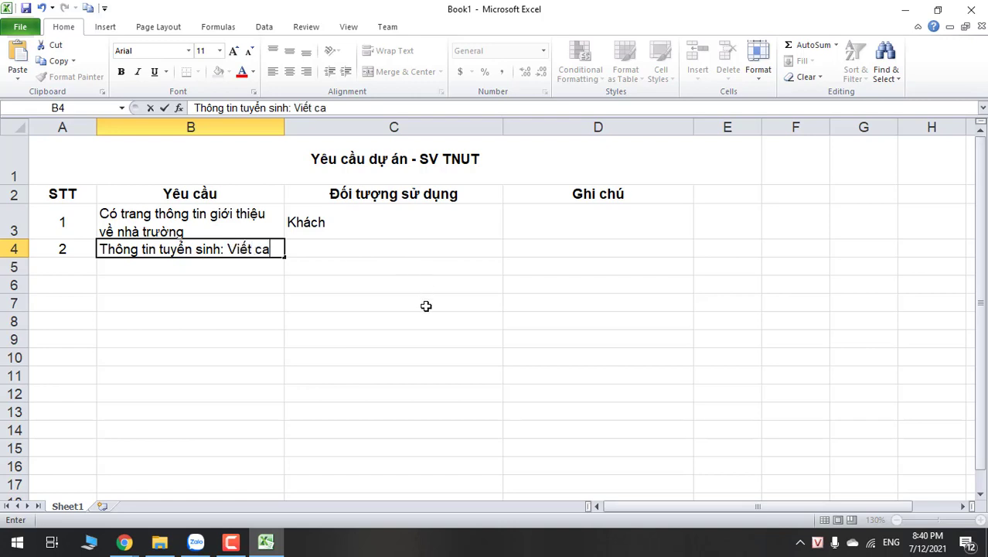
key(BackSpace)
text(ác bài liên)
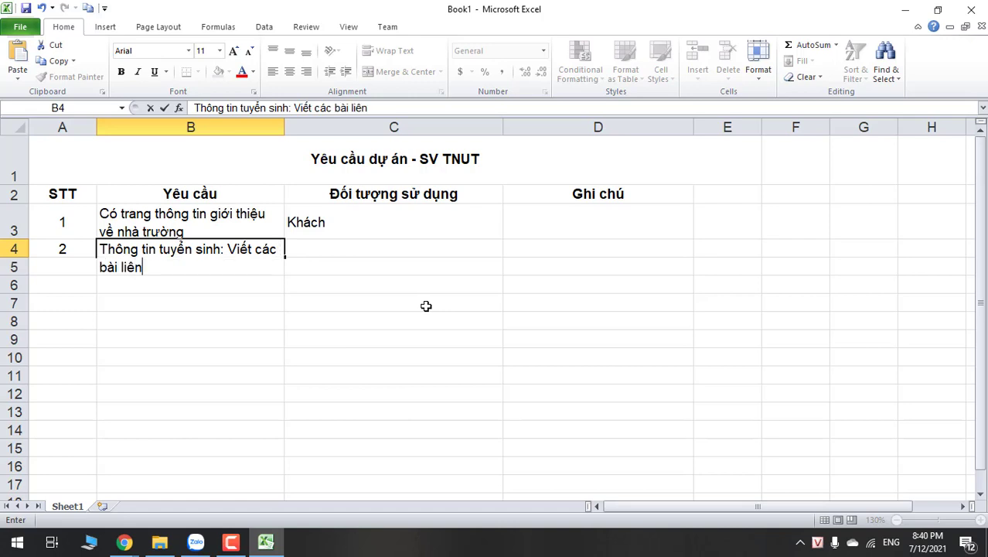
text( quan đế)
text(n tuye)
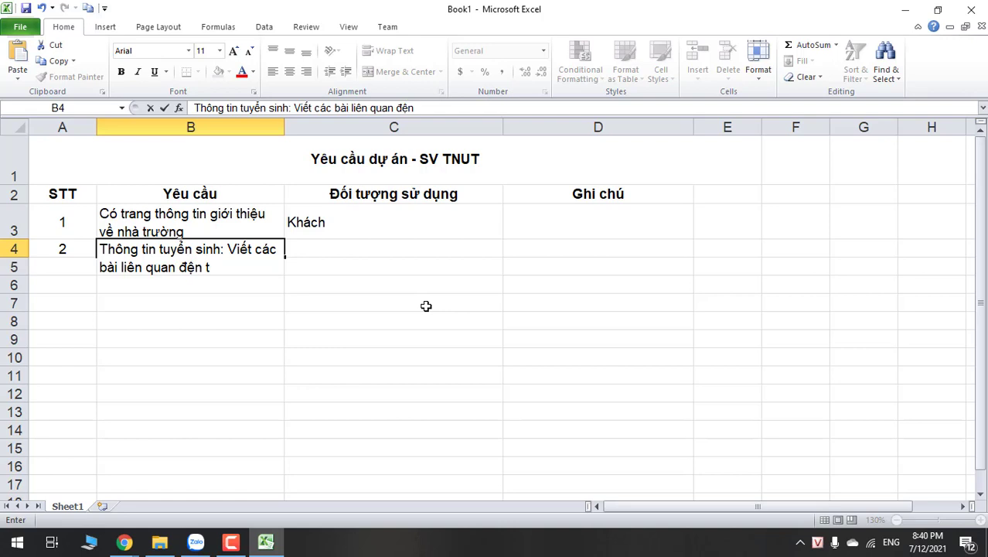
key(BackSpace)
key(BackSpace)
key(BackSpace)
key(BackSpace)
key(BackSpace)
text(j)
key(BackSpace)
key(BackSpace)
key(BackSpace)
text(ến tuyển sinh)
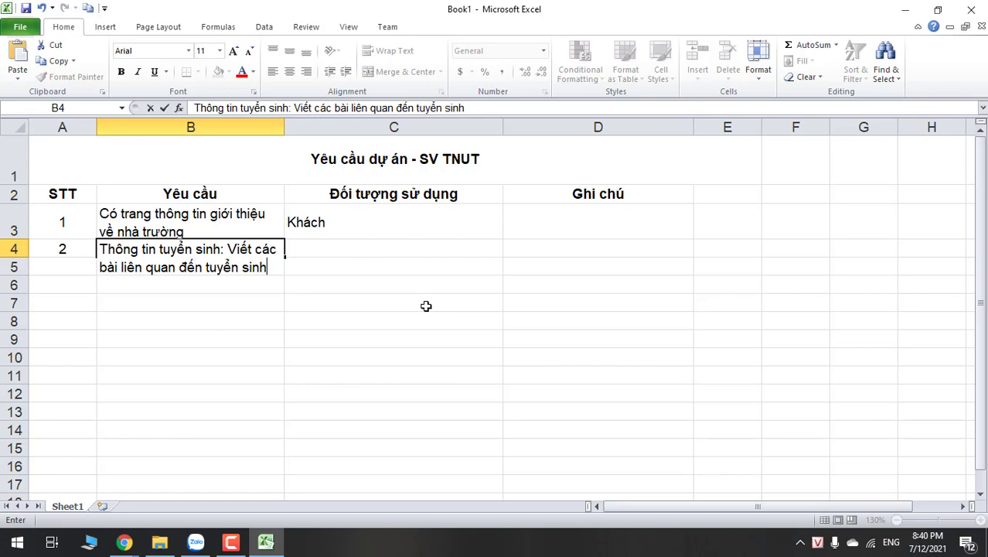
key(Return)
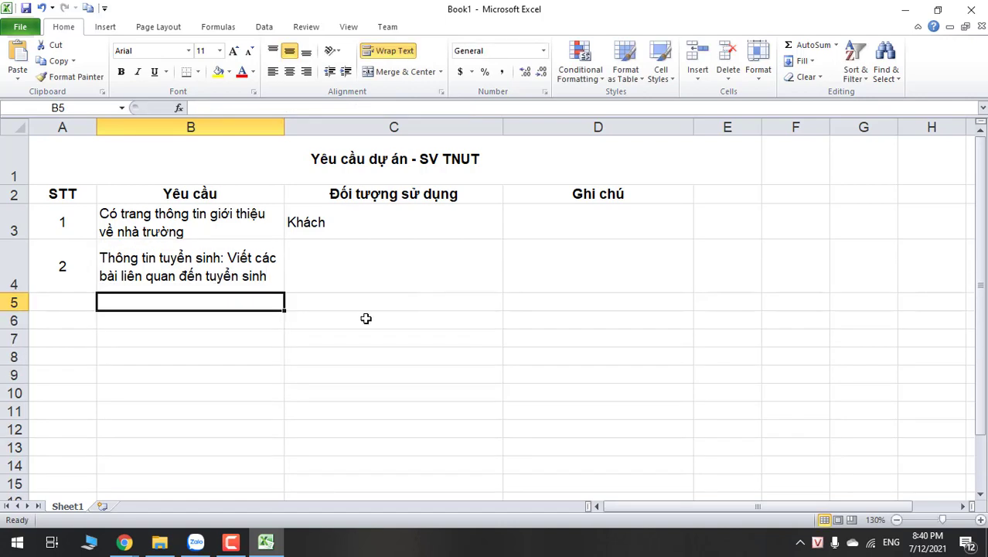
Number row 5 as 3 and enter the requirement "Đăng ký nhận thông tin tuyển sinh" in B5.
click(51, 303)
text(3)
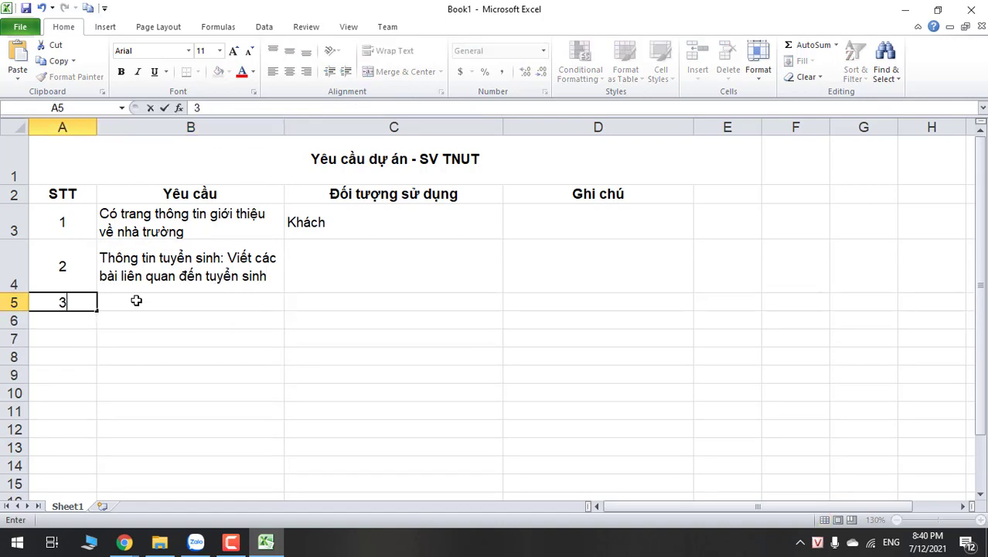
click(137, 300)
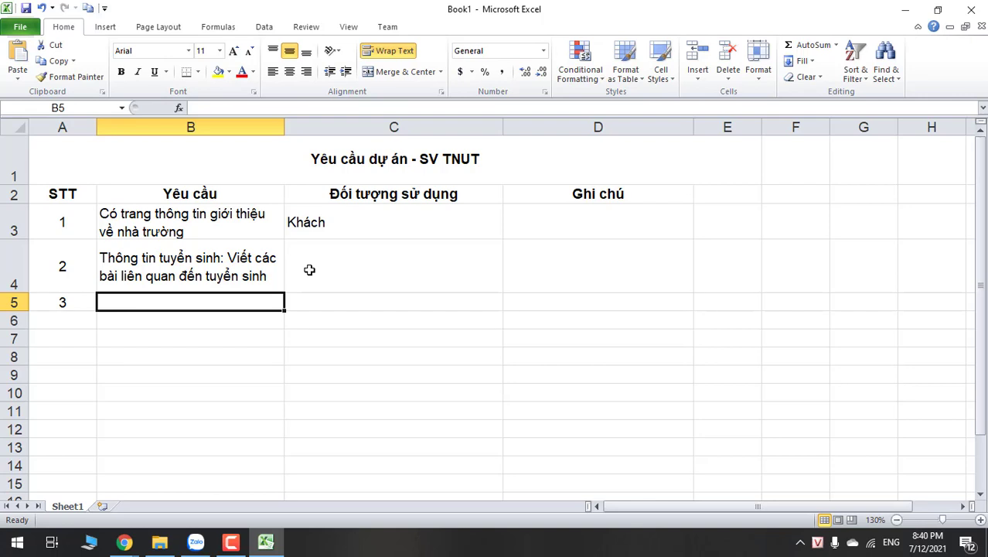
text(Đang ký)
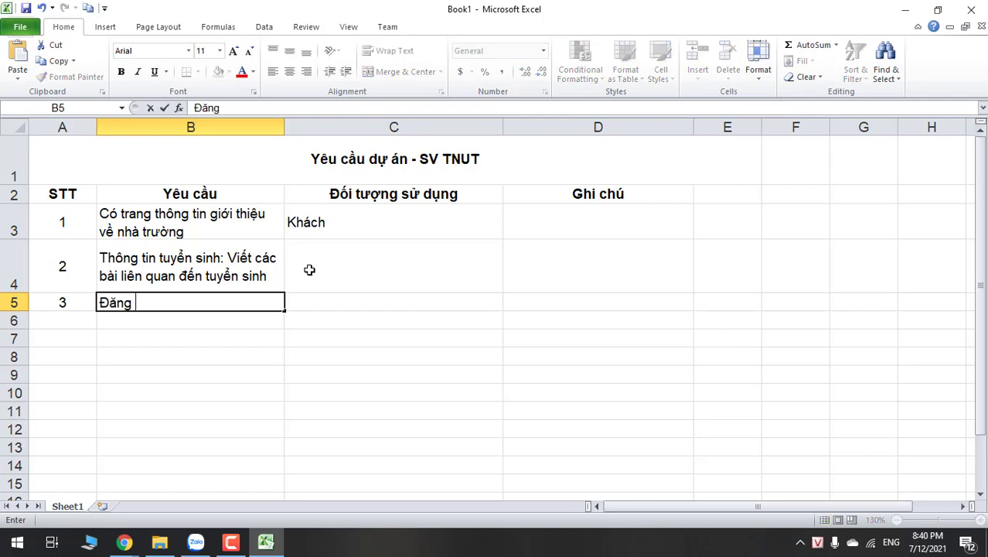
text( nhân)
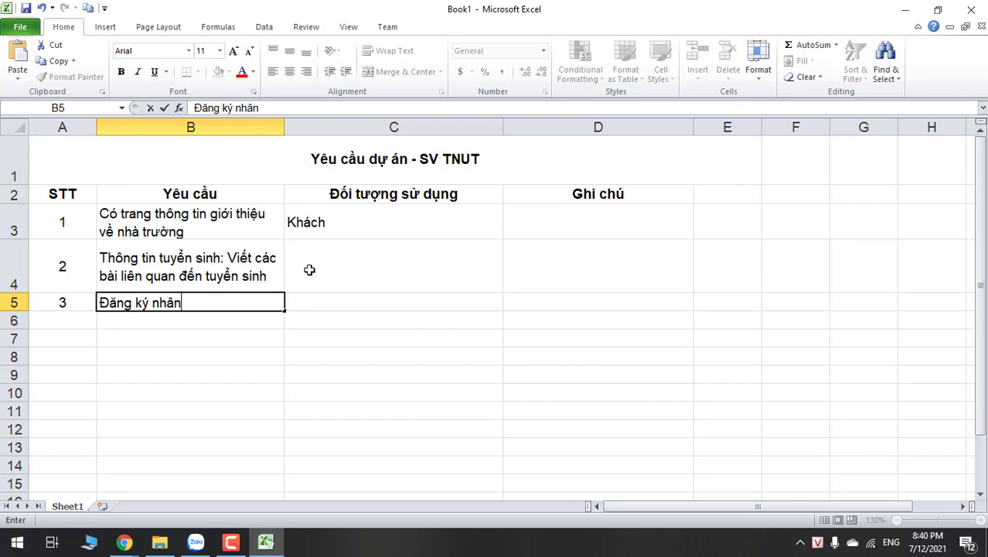
key(BackSpace)
key(BackSpace)
text(ận thông tin )
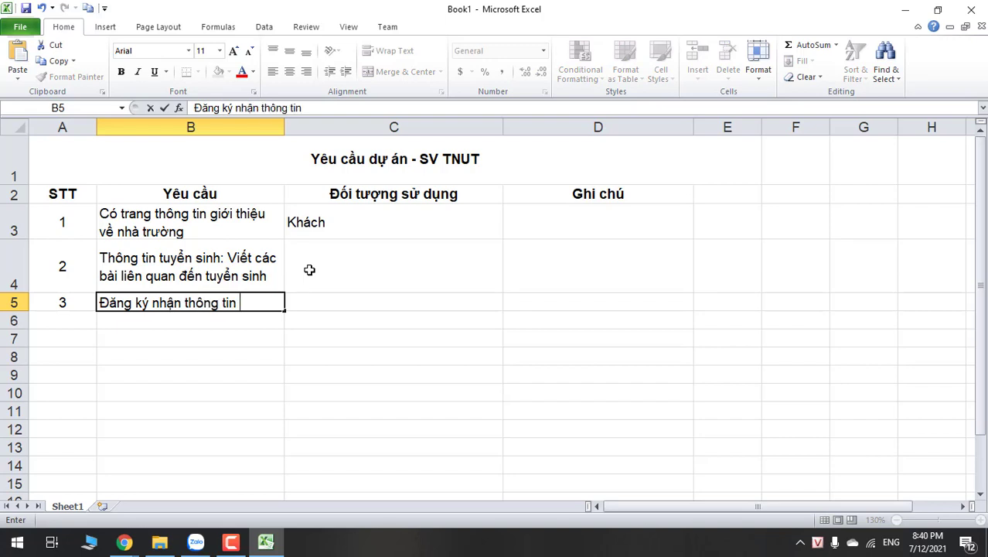
text(tuyển sinh)
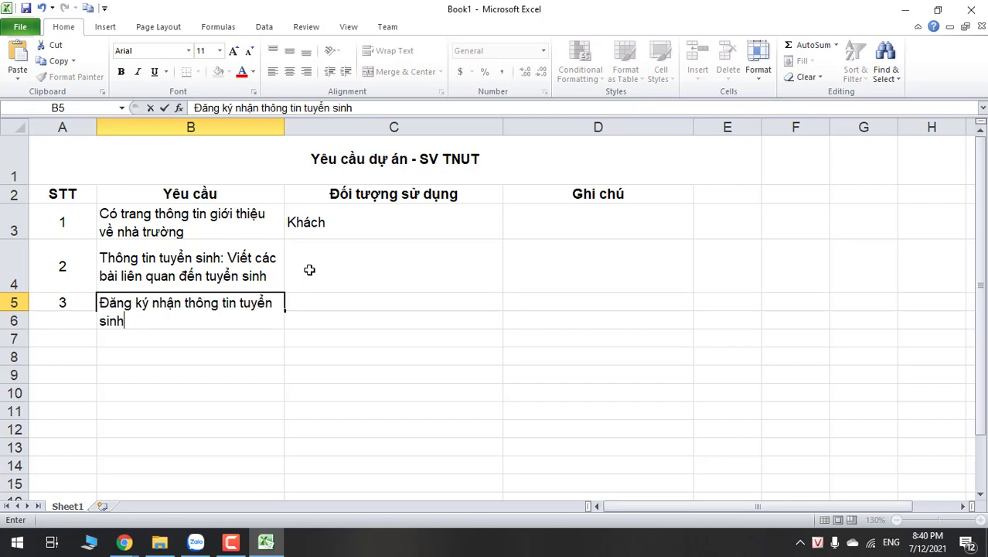
click(260, 325)
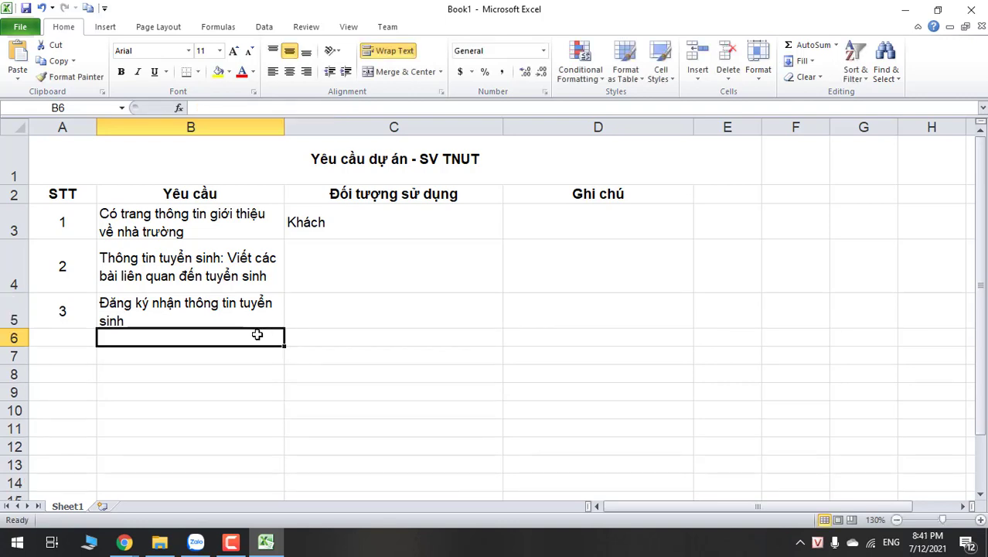
Enter "Khách" as the target user in C4 and copy it to C5.
click(320, 267)
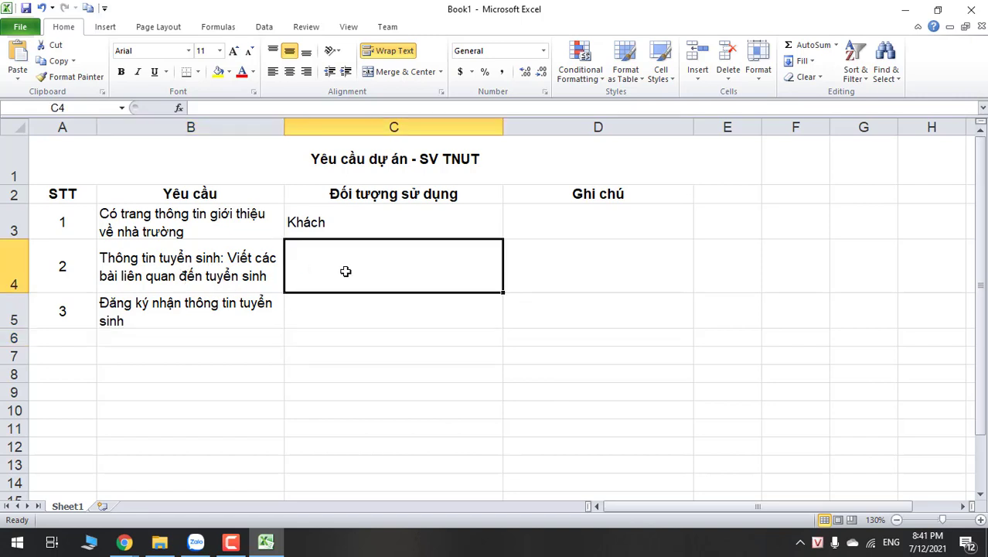
text(Khách)
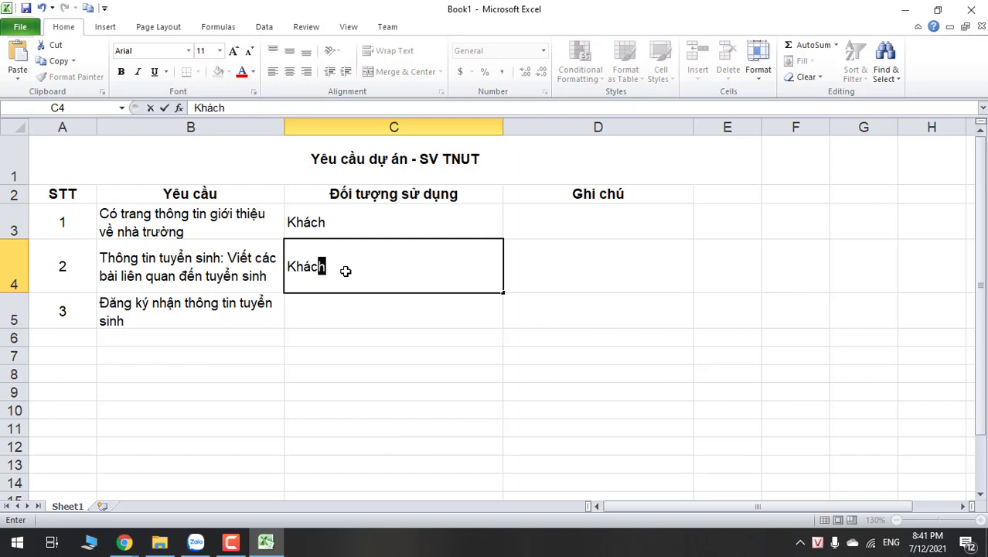
click(313, 321)
click(289, 267)
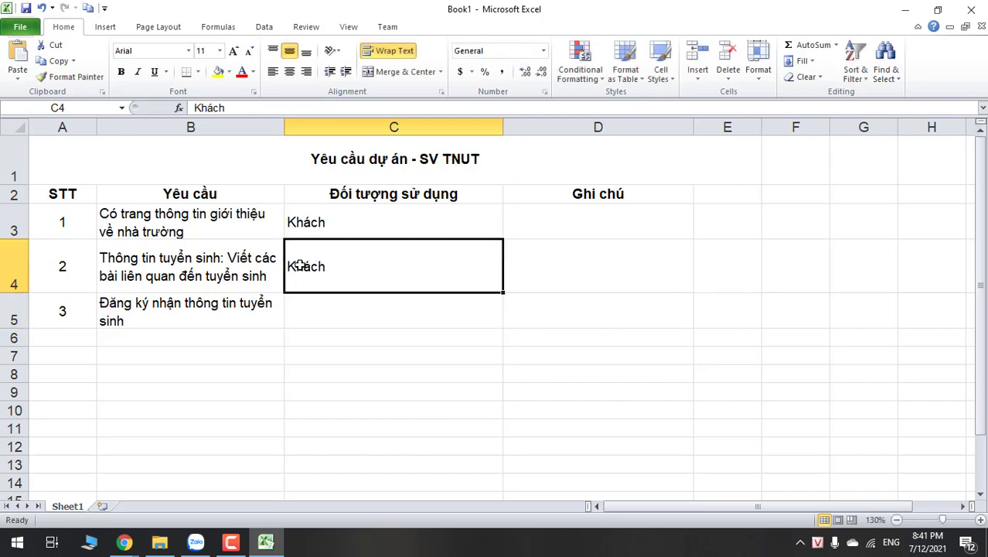
key(ctrl+c)
click(304, 304)
key(ctrl+v)
click(329, 339)
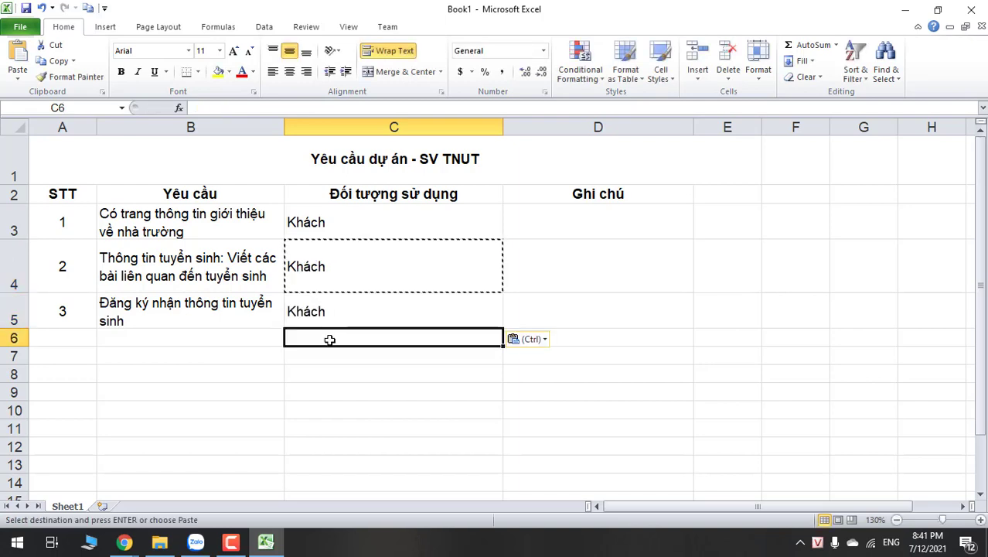
key(ctrl+s)
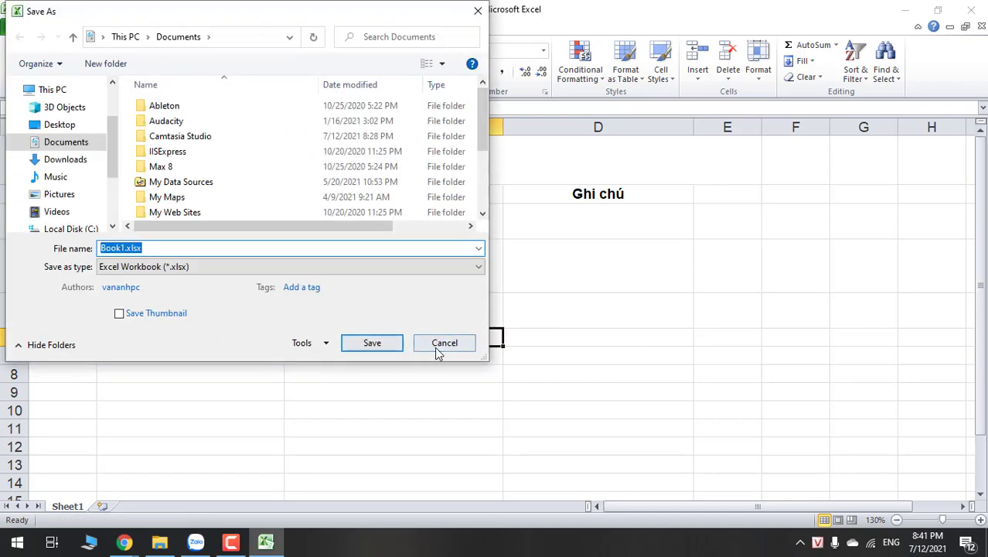
click(445, 345)
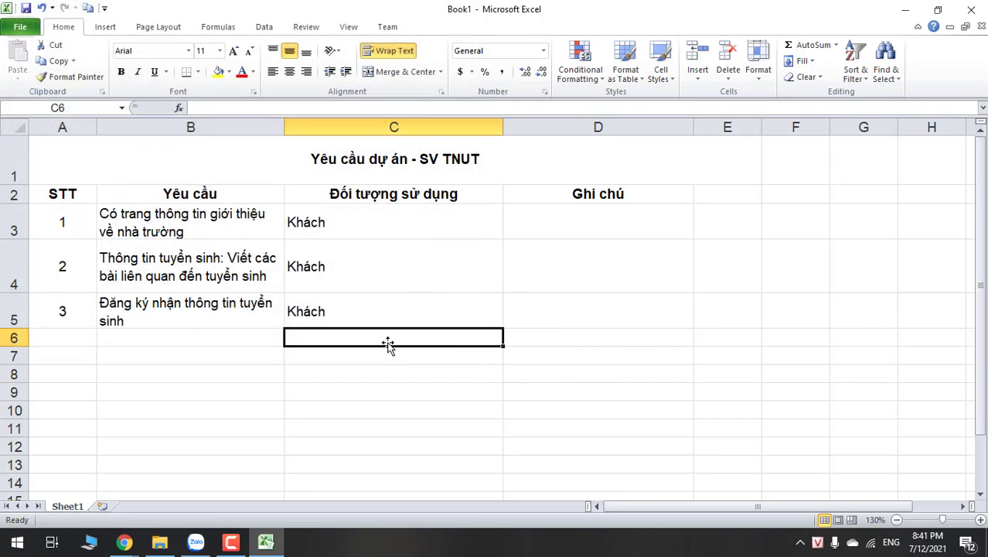
Number row 6 as 4 and enter the requirement "Thông báo của nhà trường: Tin tức" in B6.
click(85, 339)
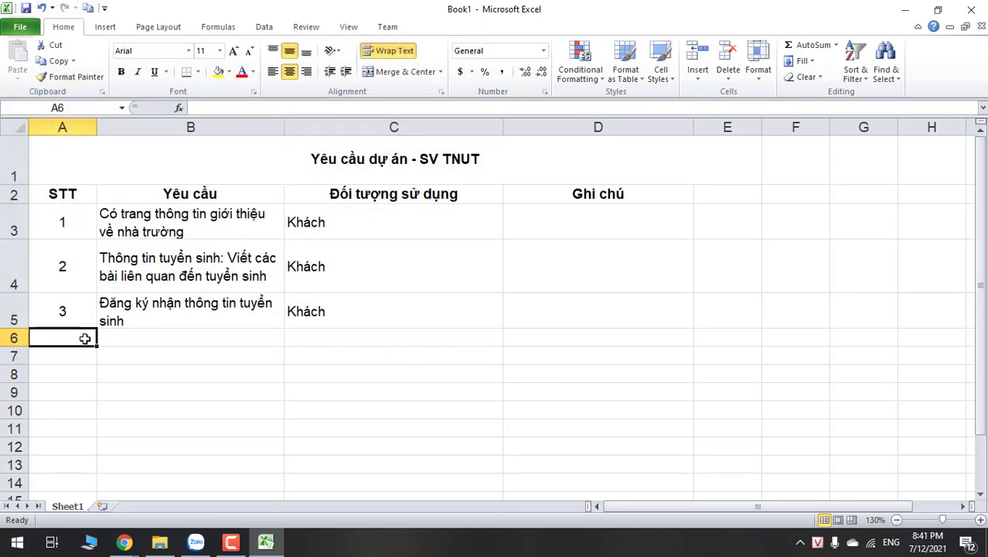
text(4)
click(155, 337)
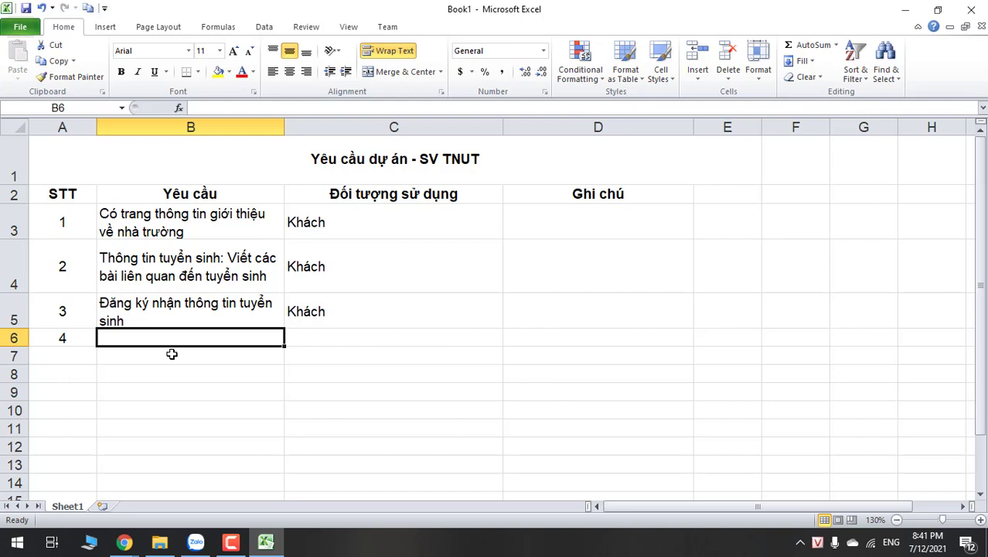
text(Thông)
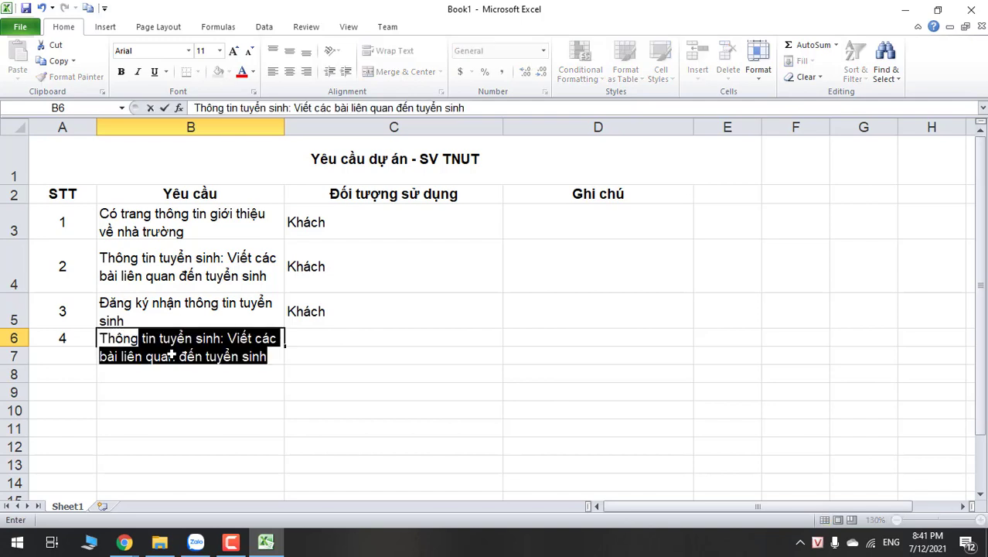
text( bao của n)
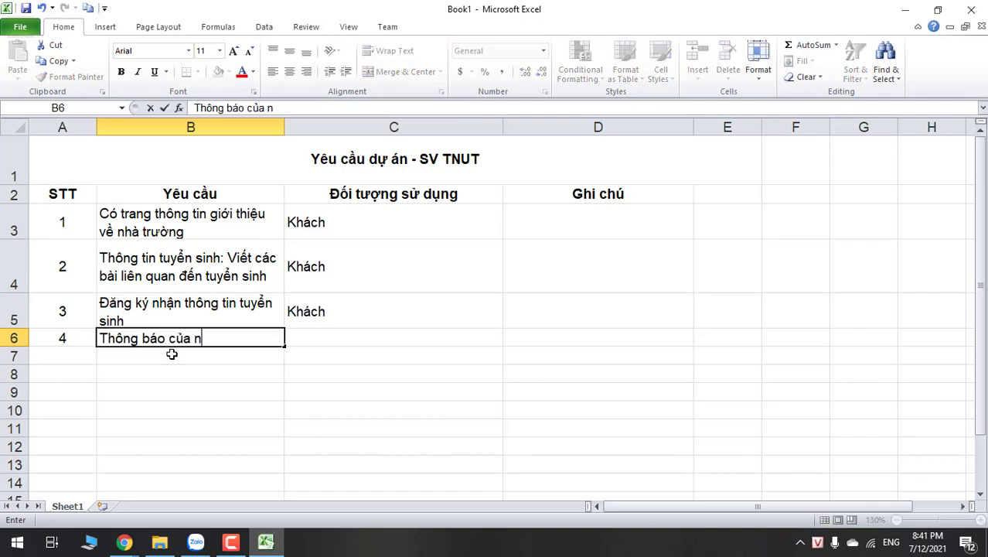
text(hà trường: )
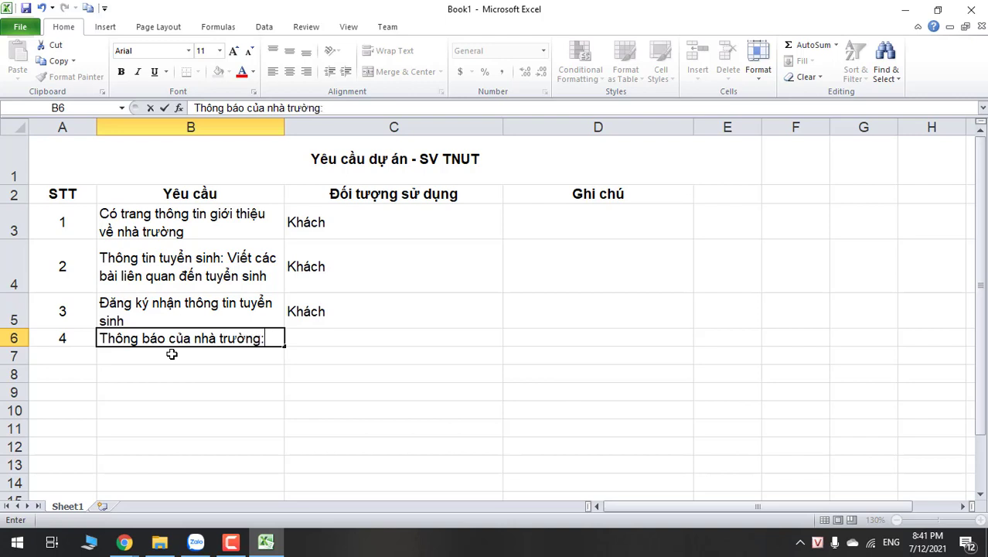
text(Tin tức)
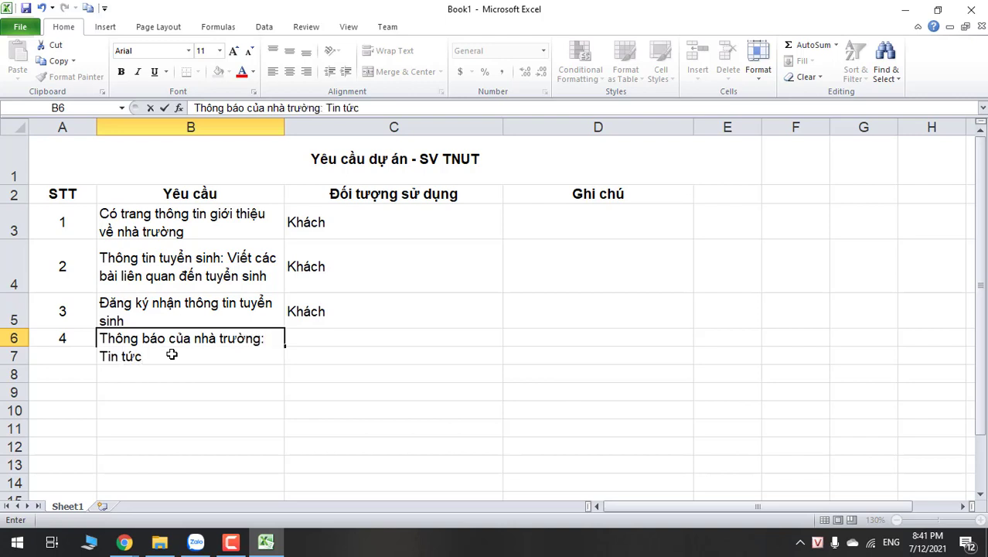
key(Tab)
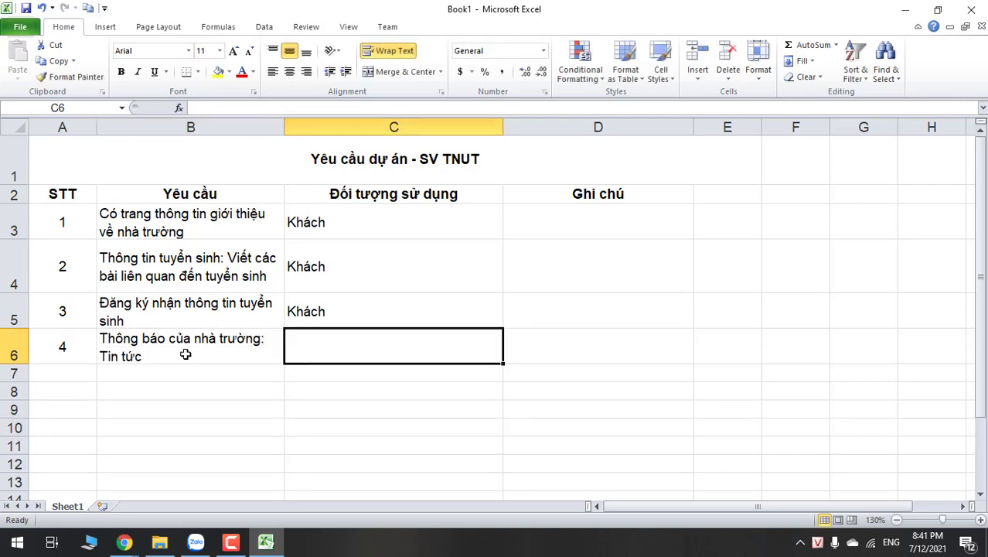
Enter "Khách" as the target user of requirement 4 in C6.
click(219, 360)
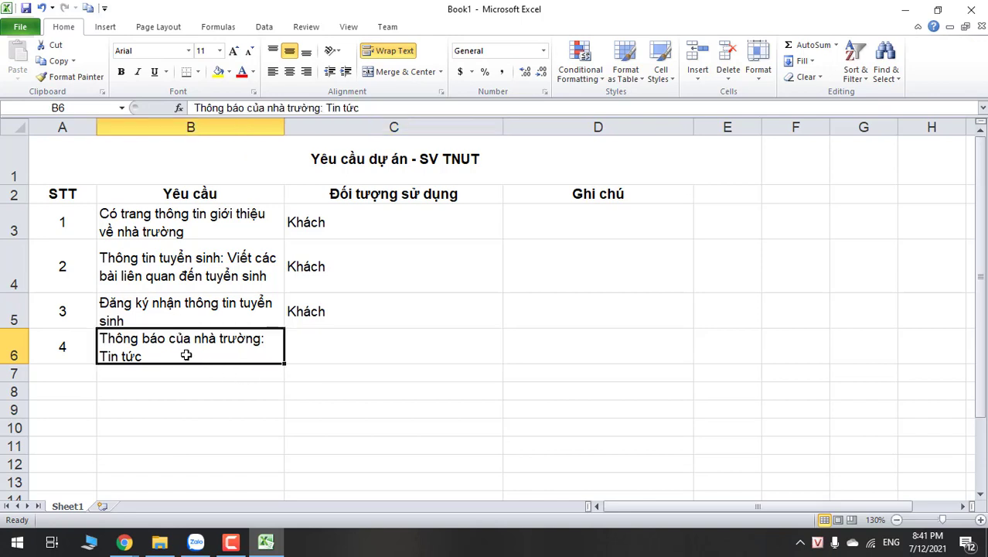
click(172, 386)
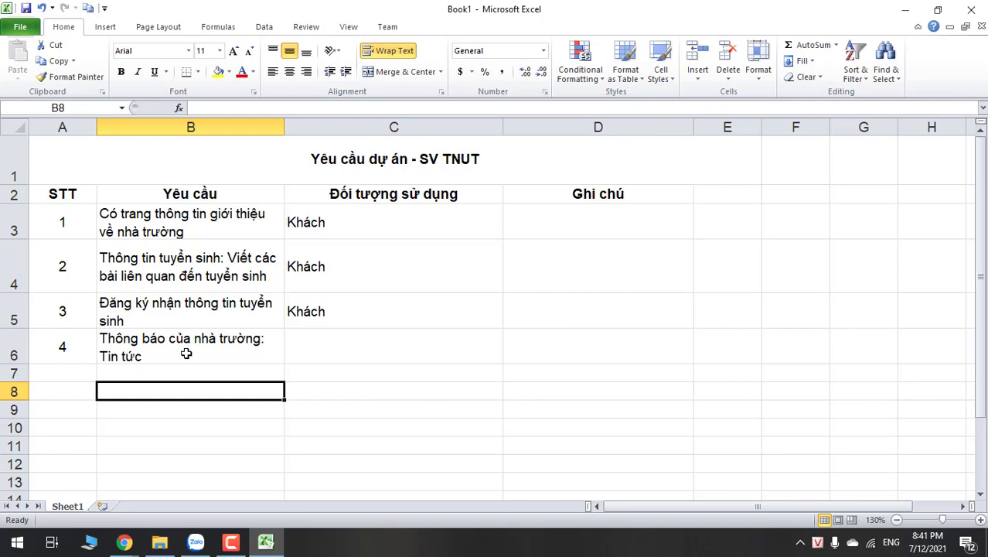
click(169, 352)
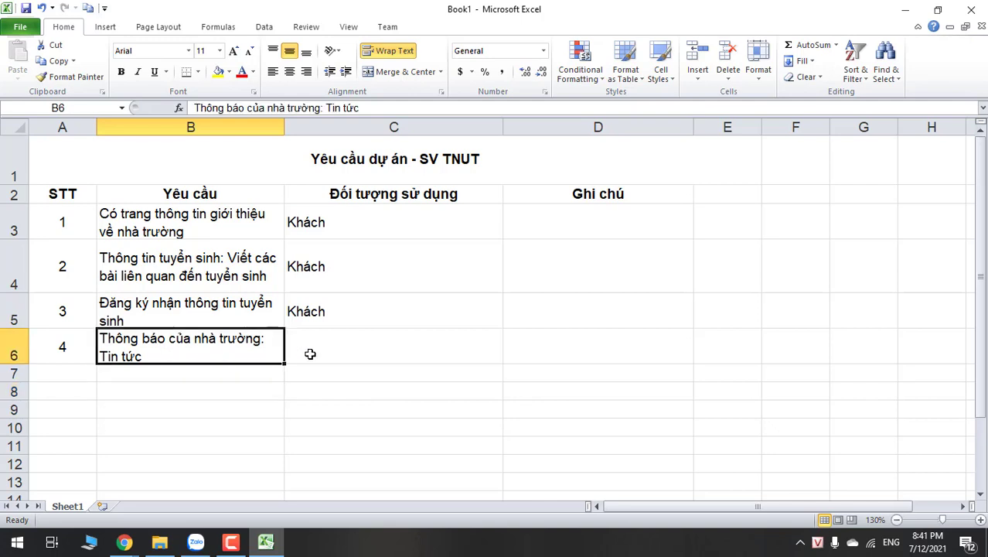
click(311, 353)
text(Khách)
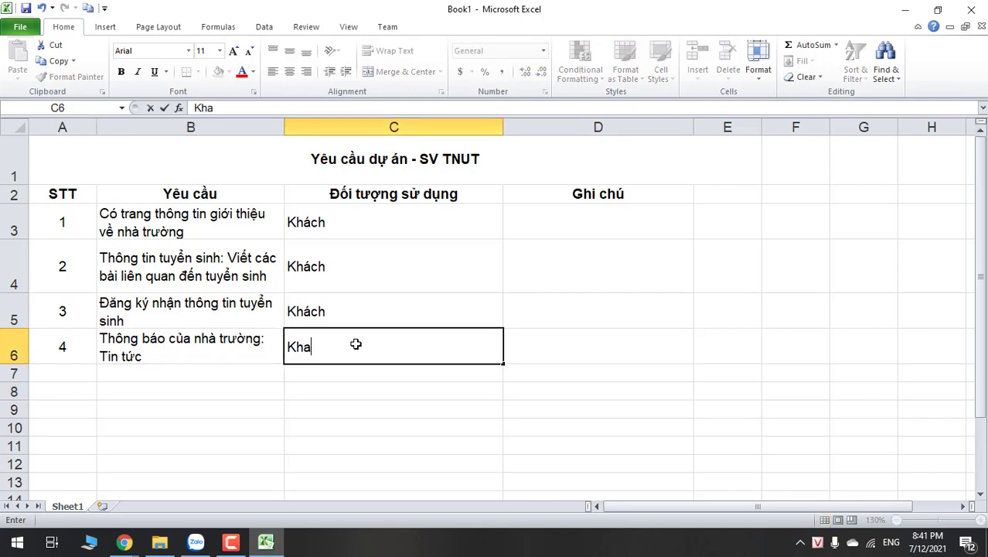
click(233, 376)
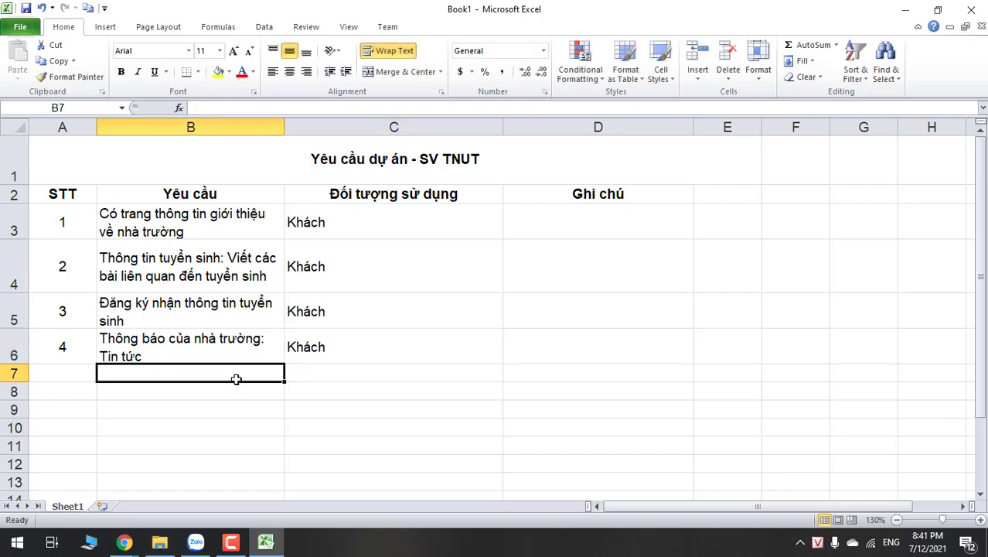
Number row 7 as 5 and enter the requirement "Tra cứu: Văn bản, lịch" in B7.
click(56, 376)
text(4)
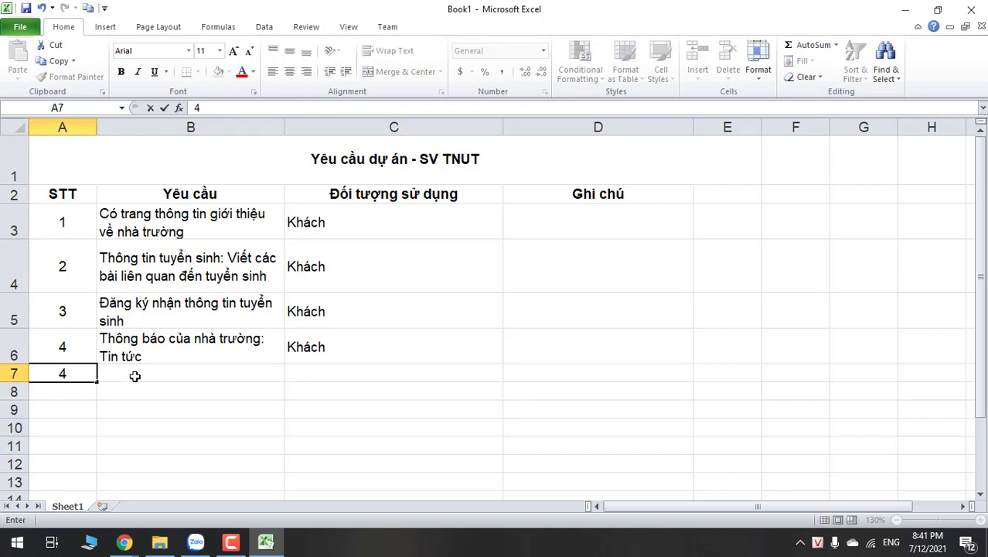
key(BackSpace)
text(5)
click(136, 376)
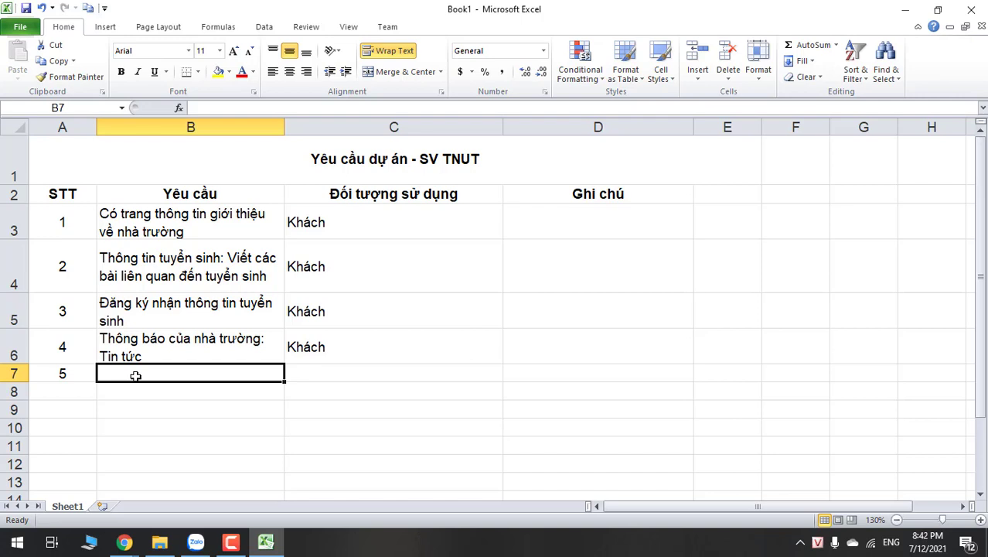
text(Tra cứu)
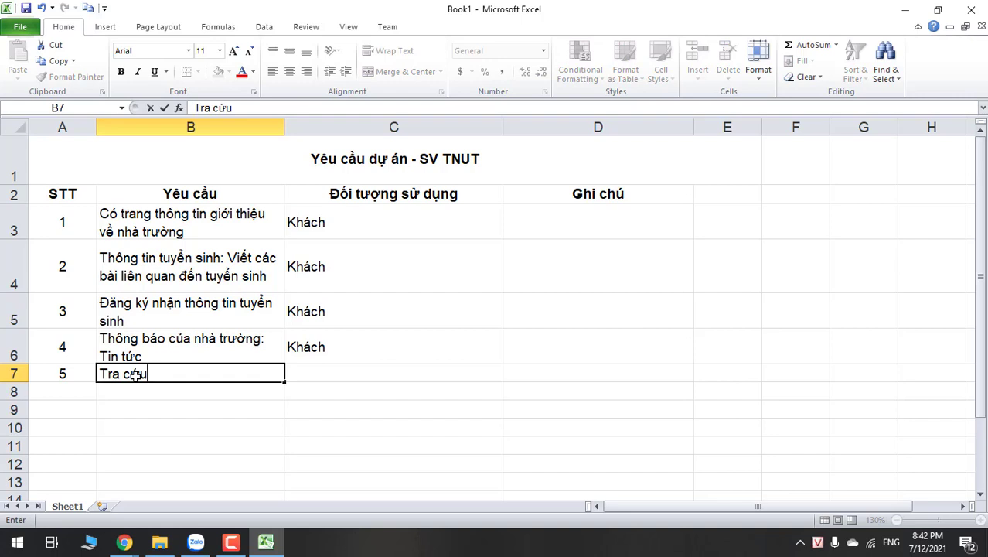
text(: Văn bản,)
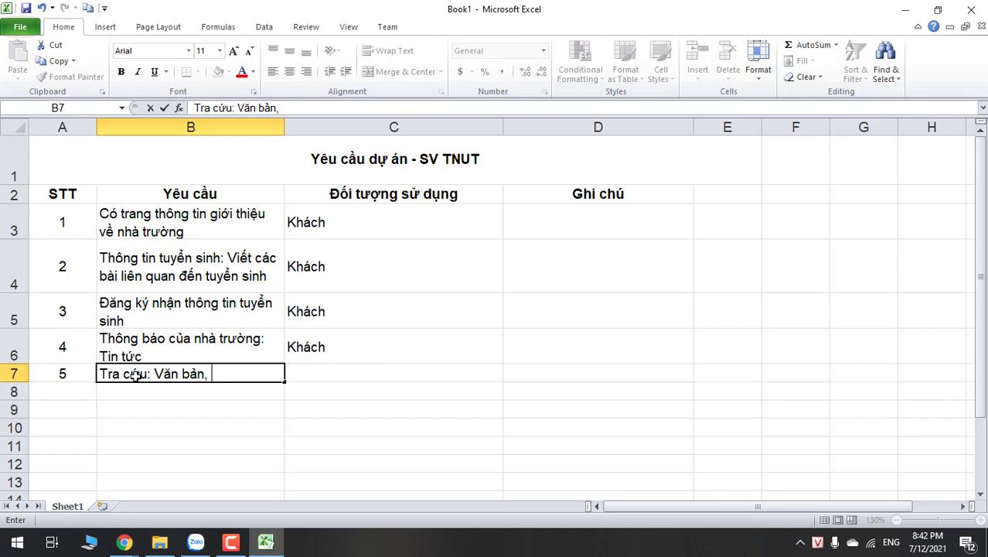
text(lịch)
click(121, 386)
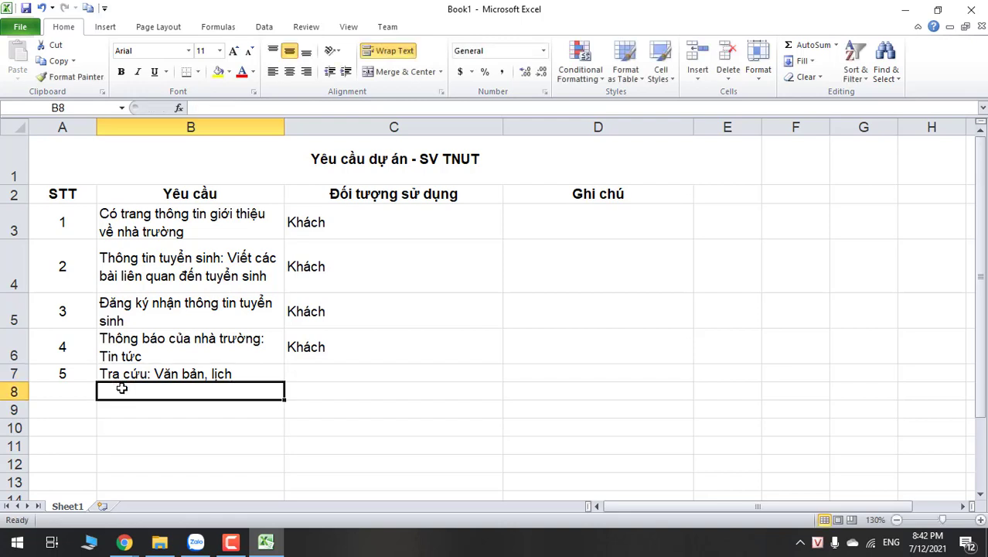
Extend the requirement text in B7 with "sự kiện" at its end.
double_click(236, 376)
text(sự kiện)
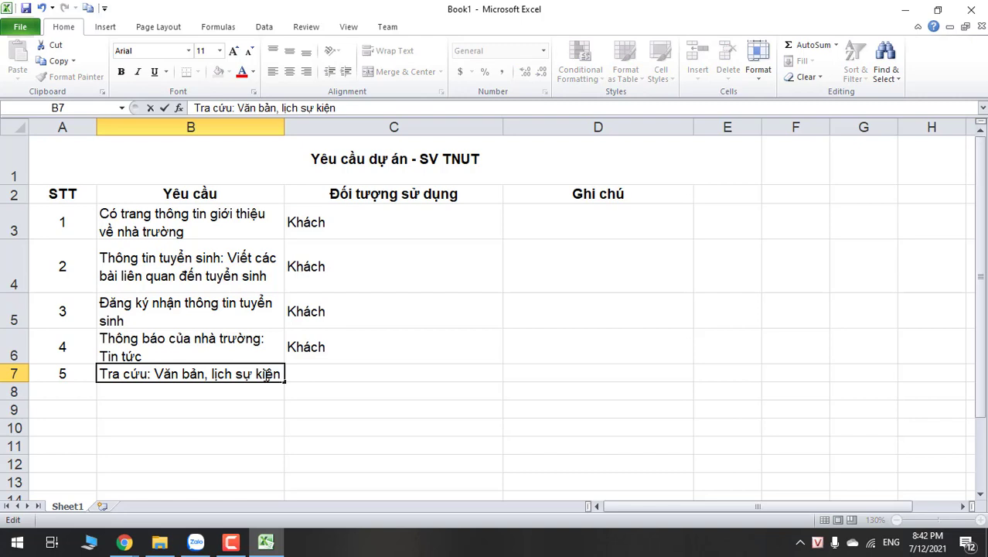
click(252, 386)
click(156, 408)
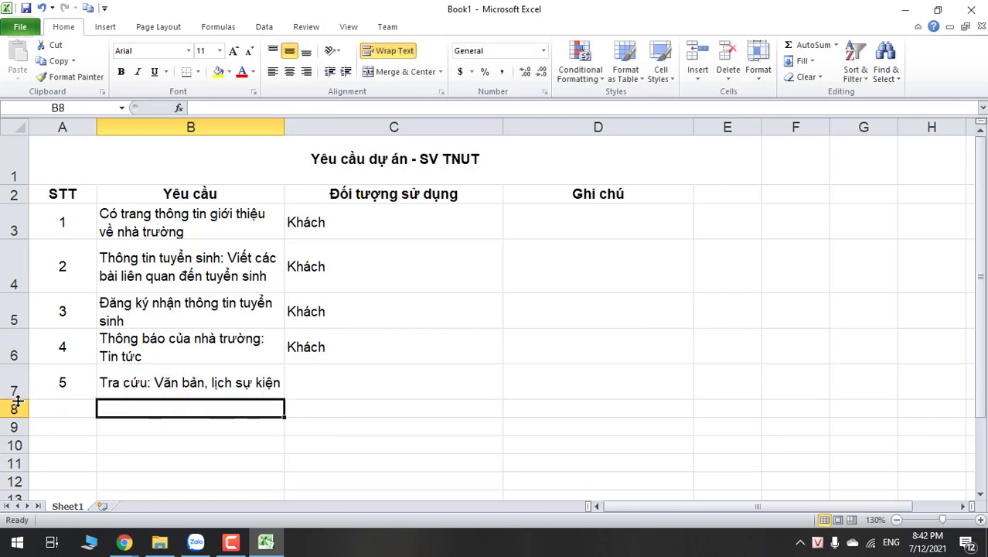
click(211, 391)
Enter "Sinh viên, khách" as the target users of requirement 5 in C7.
click(327, 387)
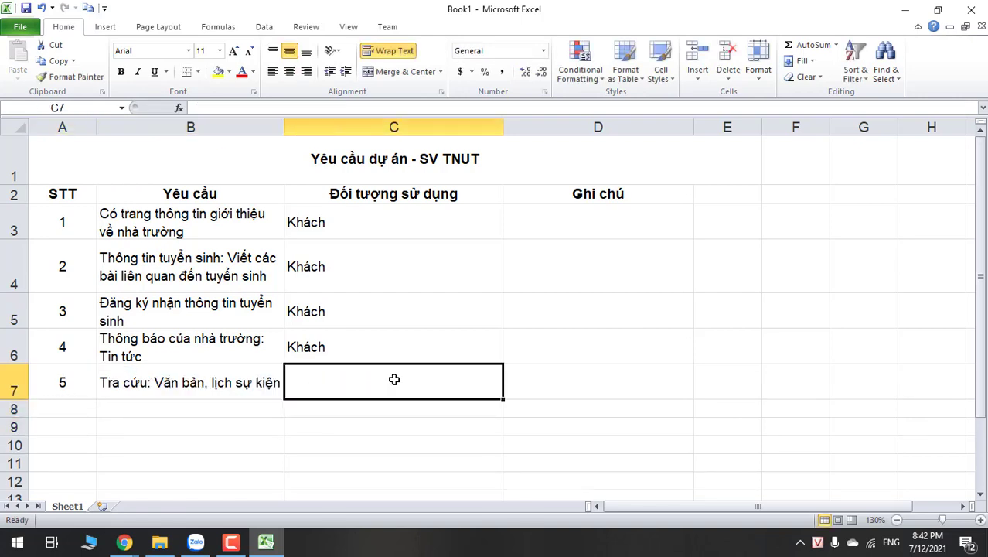
text(Sing)
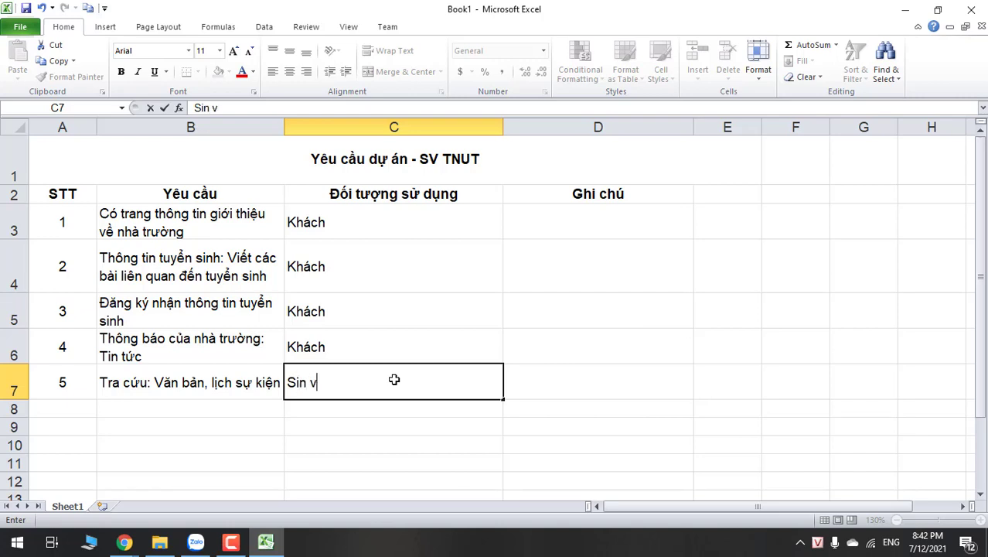
key(BackSpace)
text(h vien)
text(e, k)
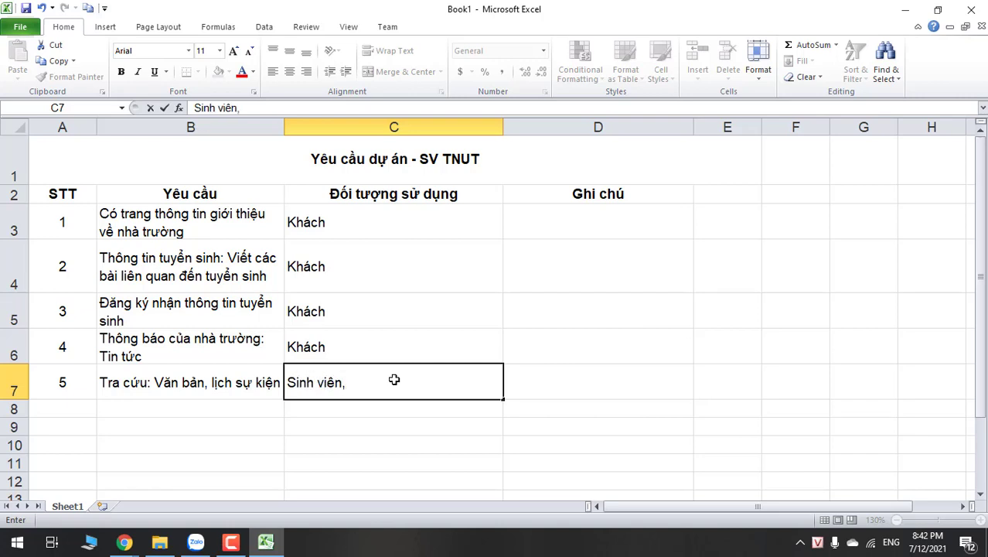
text(hách)
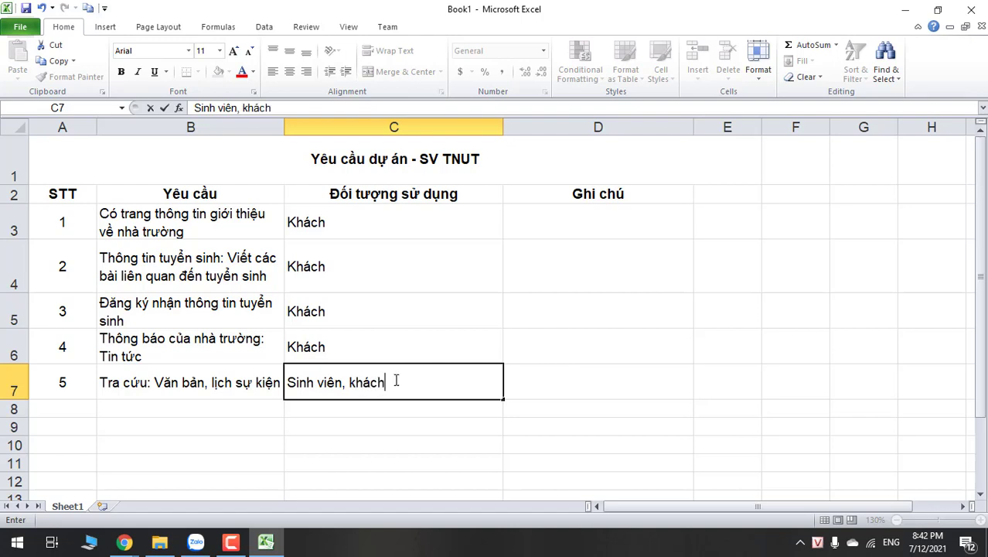
key(Return)
Number the next requirement row as 6 in A8.
click(254, 404)
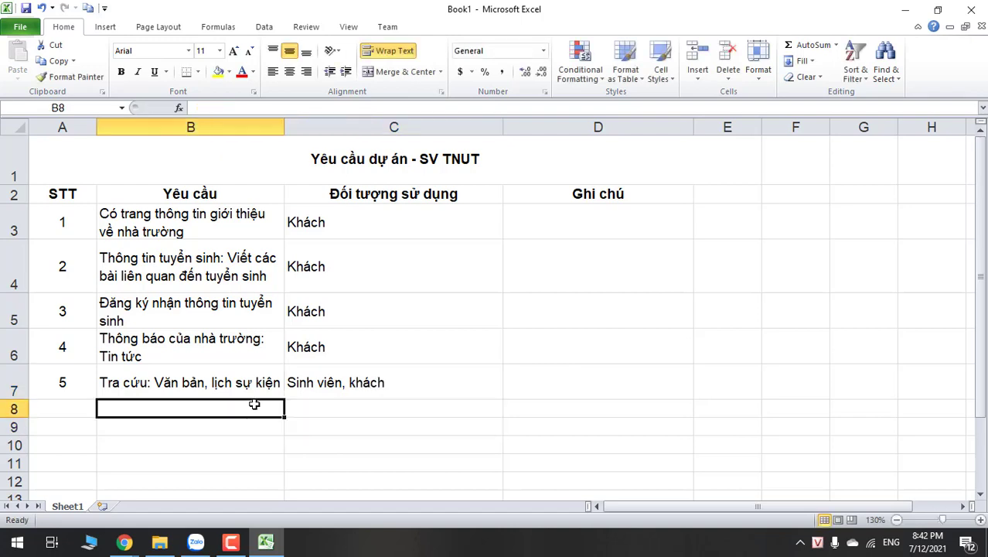
click(70, 412)
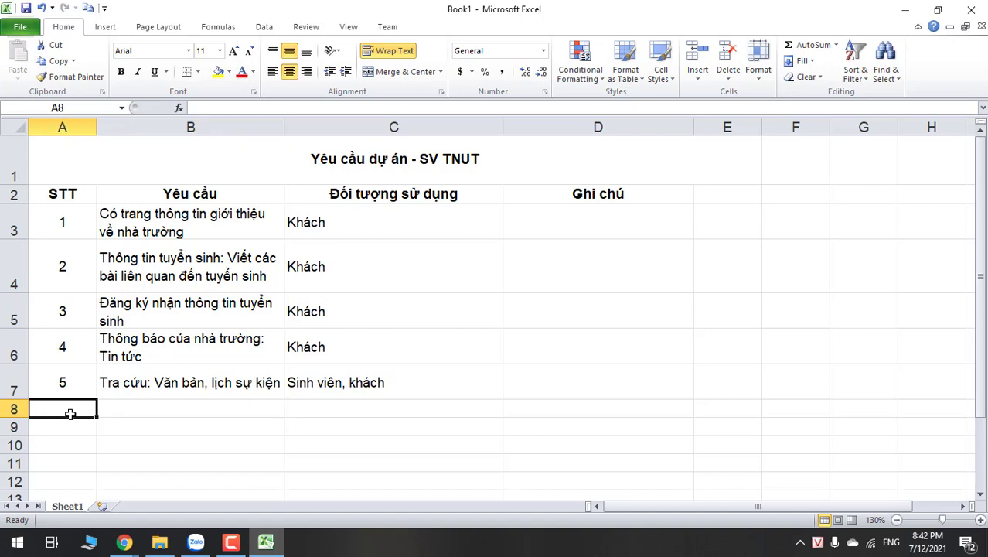
text(6)
Enter the requirement "Cộng đồng: Sinh viên có thể đăng bài, bình luận, trả lời bình luận" in B8.
click(148, 410)
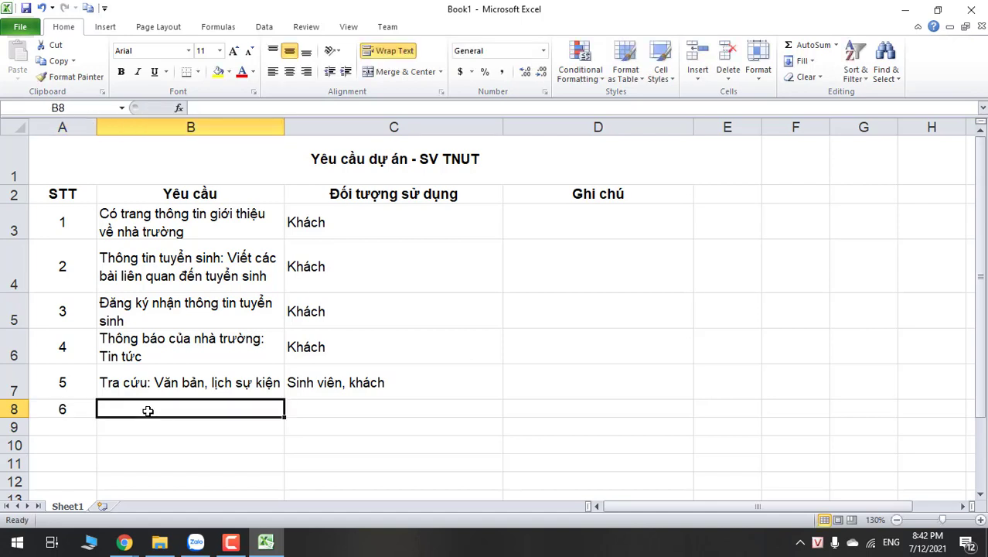
text(Cộng đô)
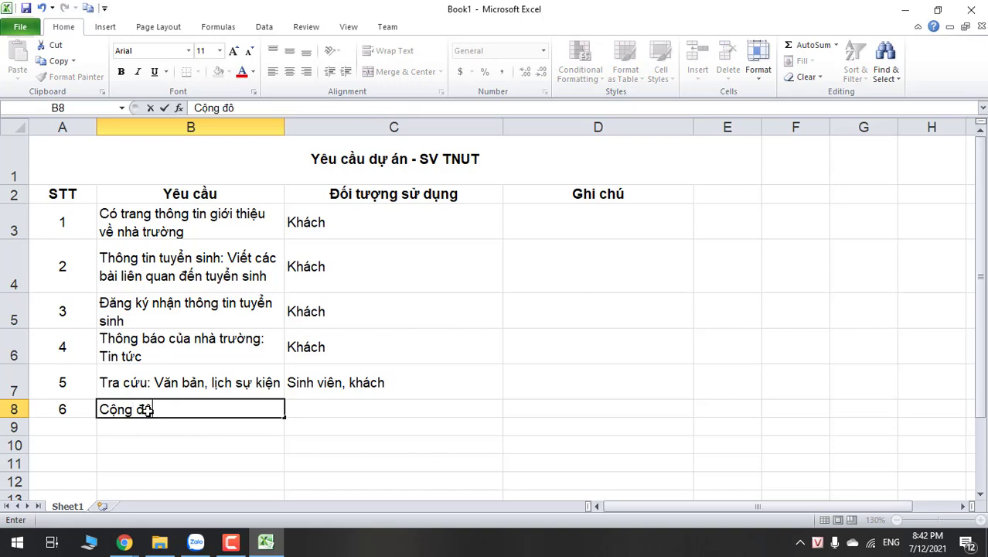
text(ng:)
text(Sinh viên co)
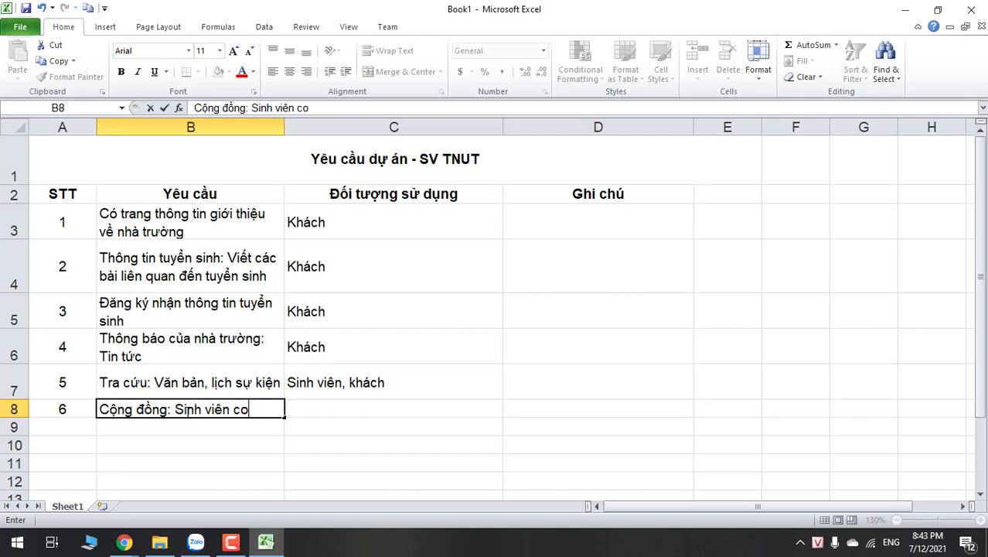
key(BackSpace)
text(ó thể đăng )
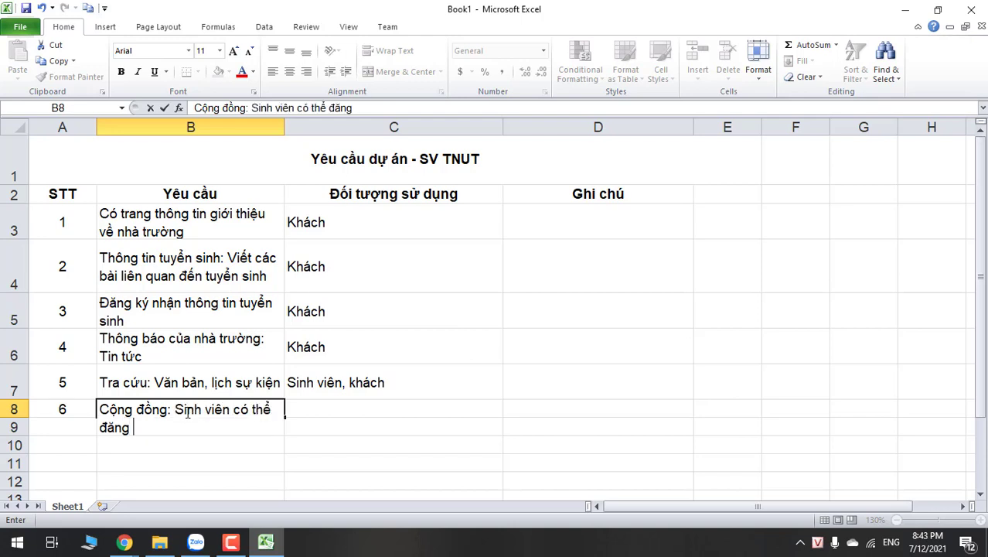
text(bài)
text(, )
text(b)
key(BackSpace)
text(bình )
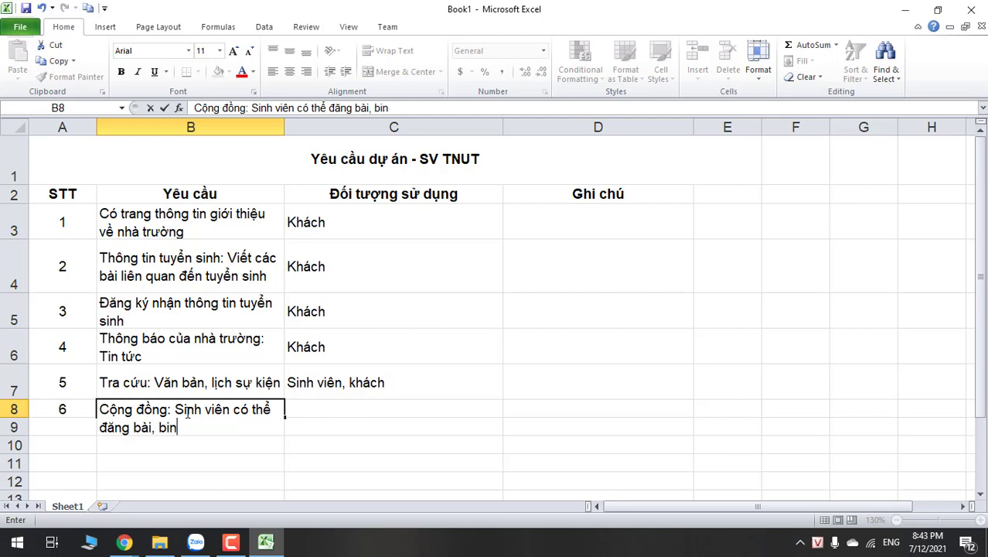
text(luận,)
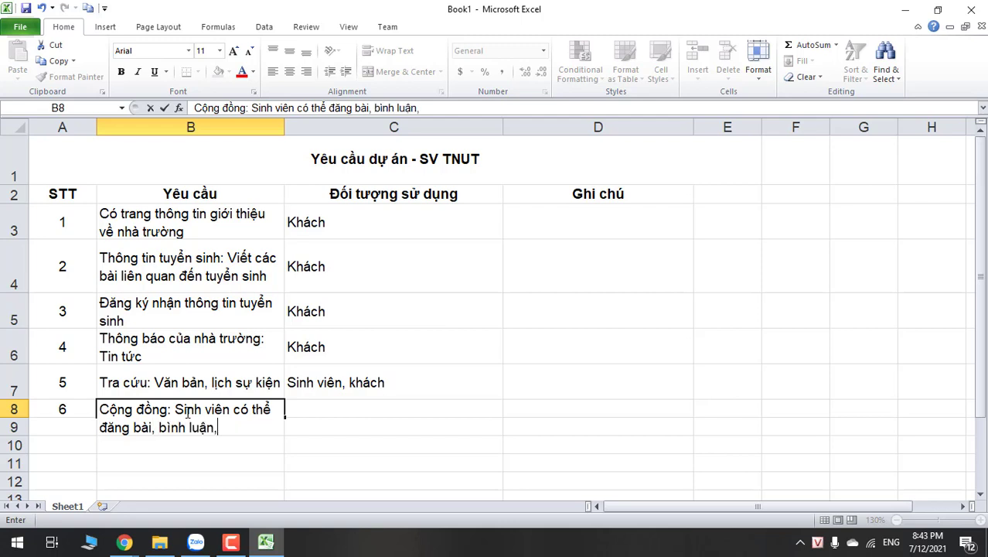
text( traả lời )
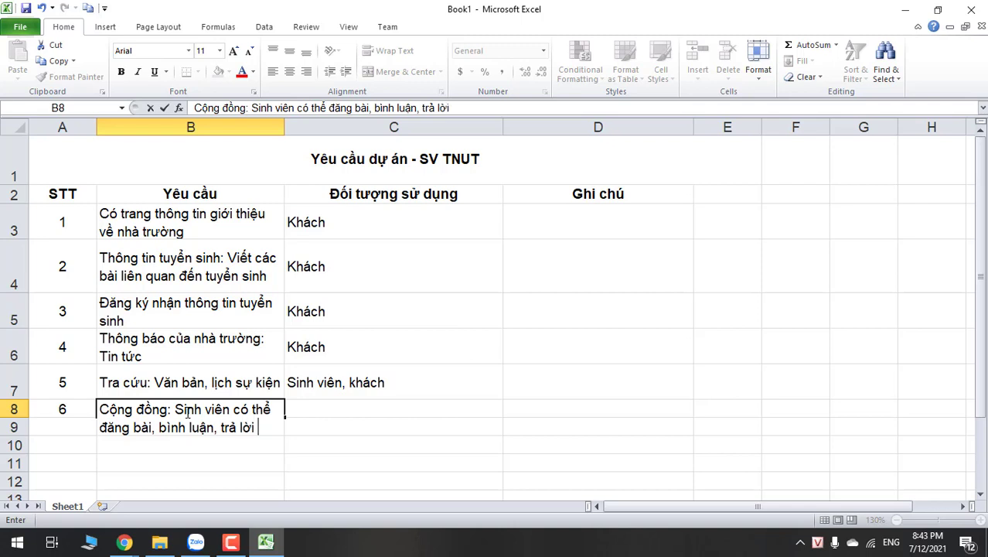
text(binh luận)
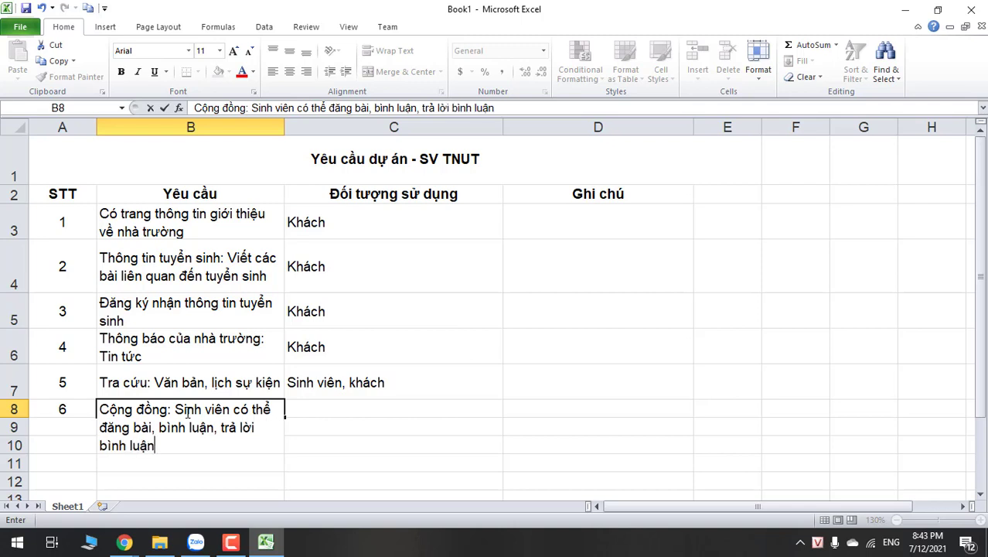
Enter "Sinh viên" as the target user of requirement 6 in C8, removing the autocompleted ", khách".
click(408, 406)
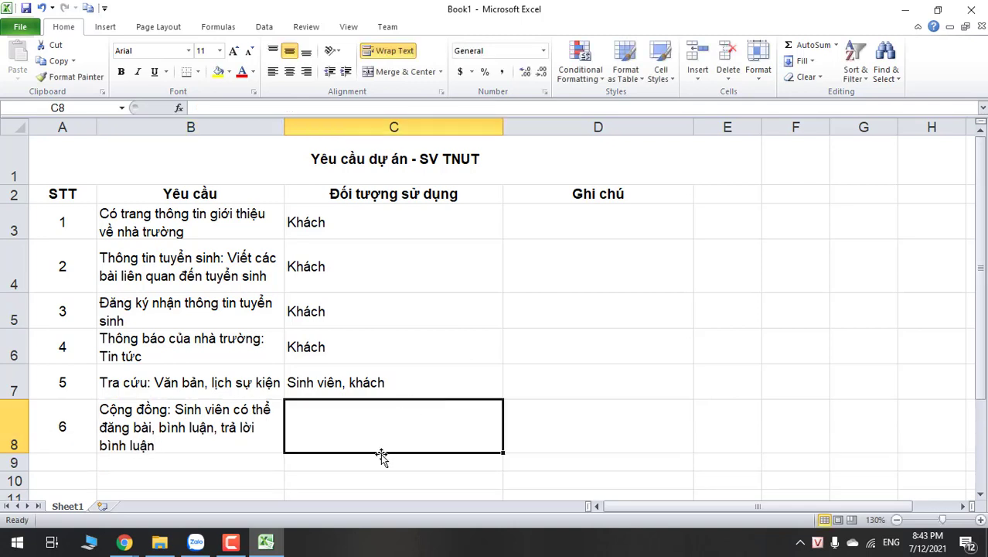
text(Sinh viên)
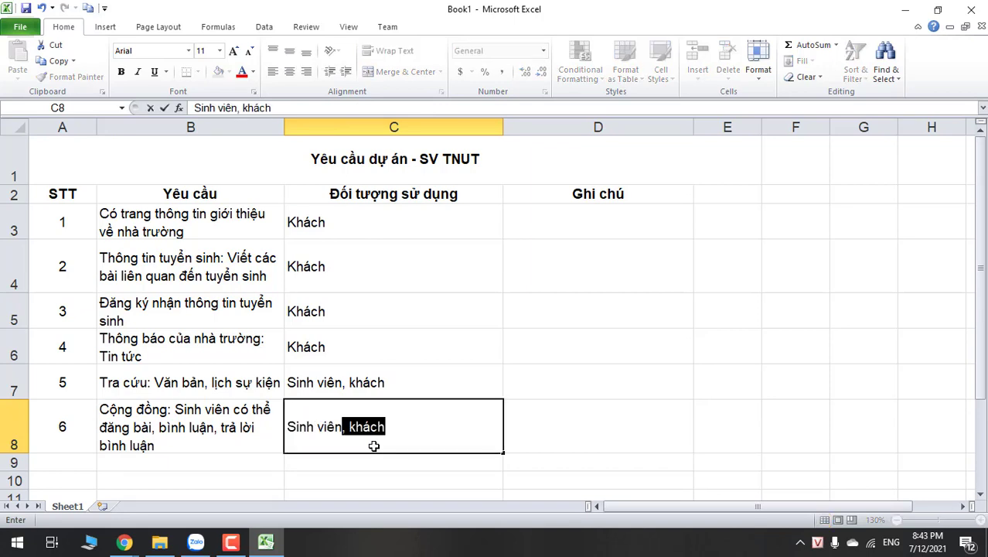
key(Delete)
click(320, 470)
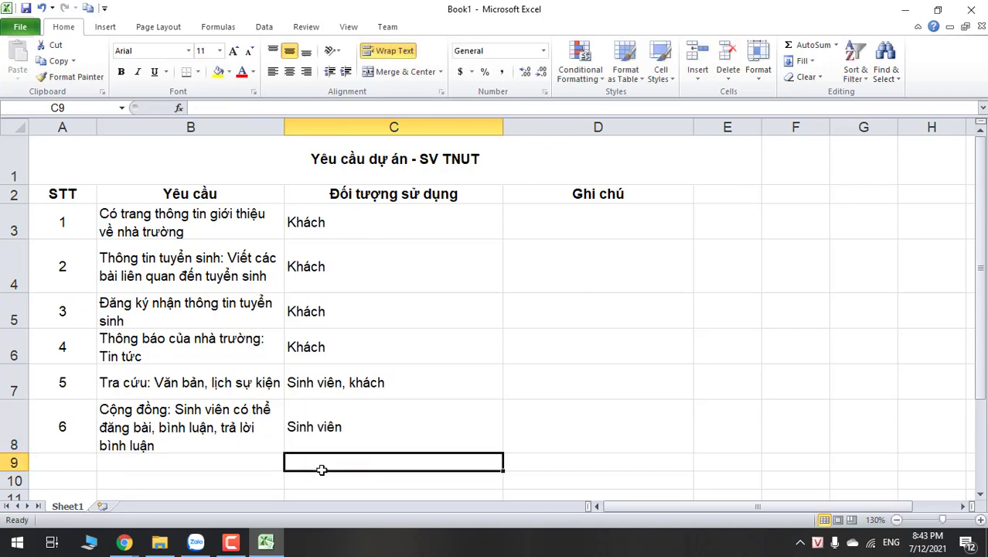
Number the row below requirement 6 as 7 in A9.
click(230, 470)
scroll(230, 473, down, 1)
scroll(121, 426, up, 1)
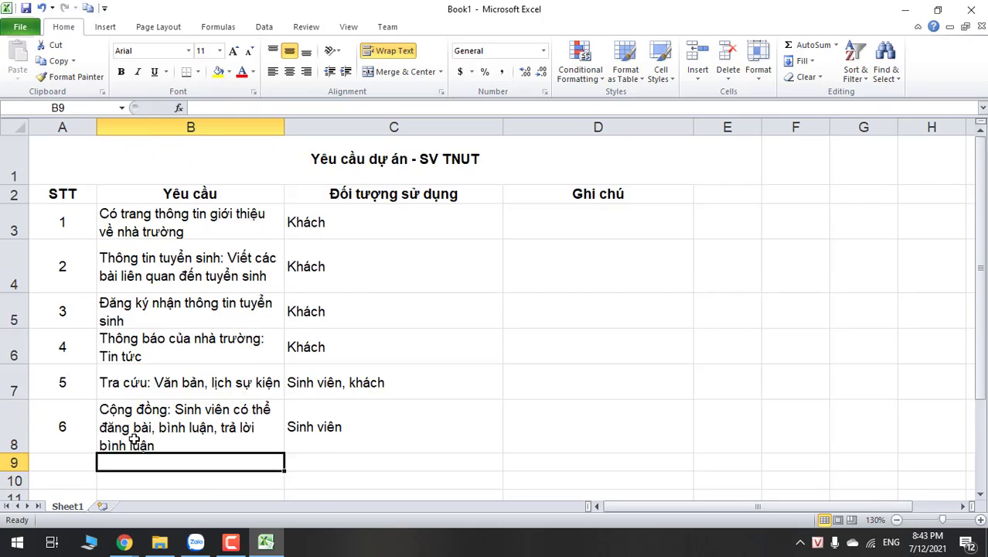
click(68, 462)
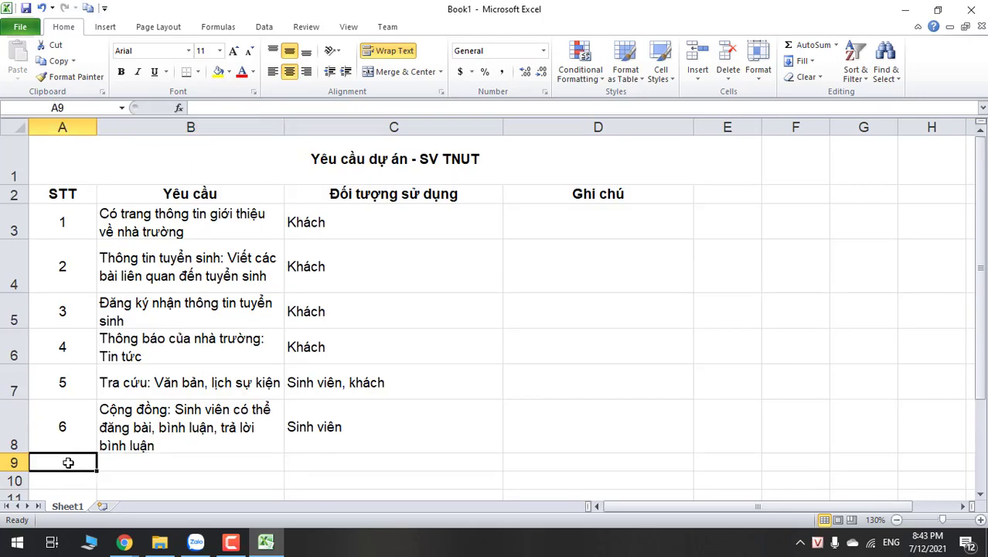
text(7)
Enter the requirement "Gửi yêu cầu tới bộ môn, khoa" in B9.
click(131, 461)
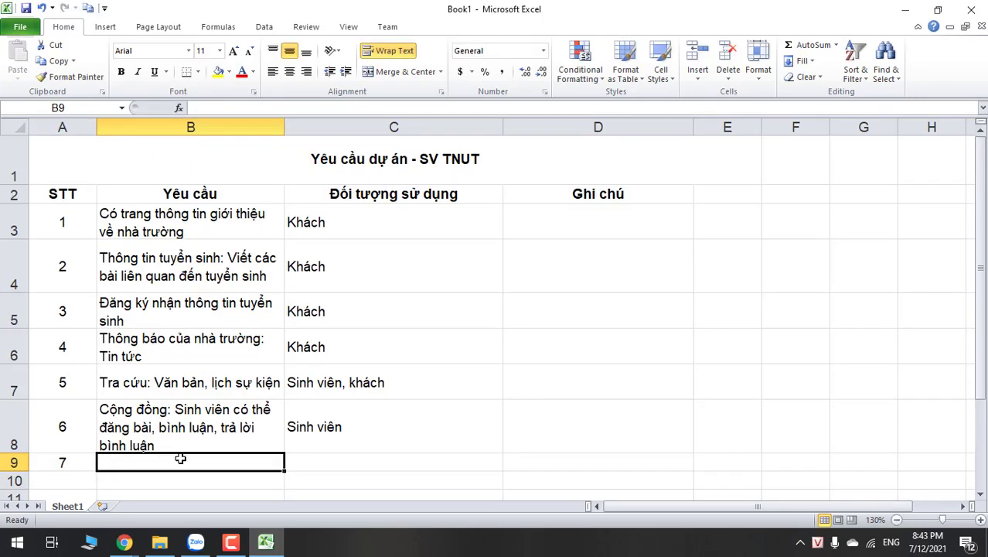
scroll(180, 459, down, 1)
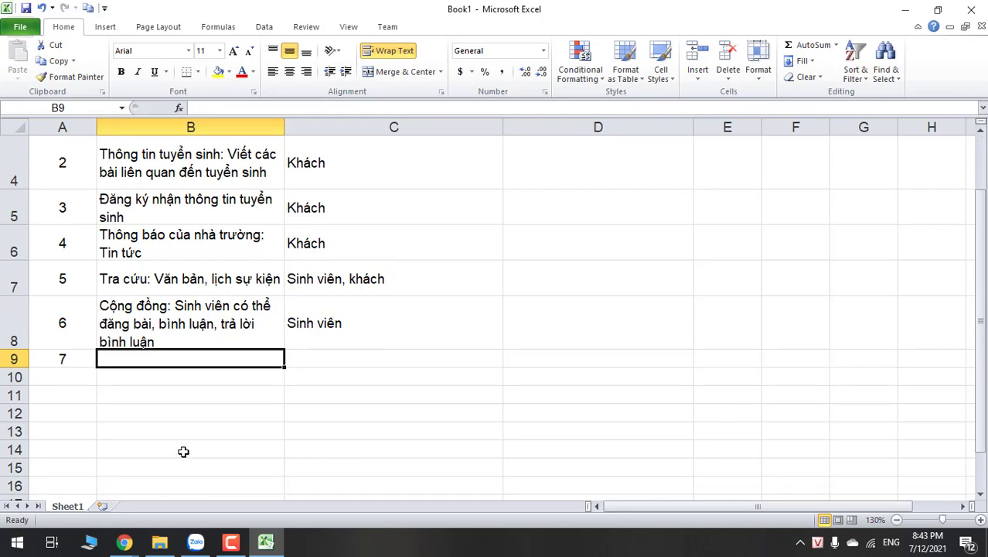
click(216, 394)
click(196, 366)
click(192, 379)
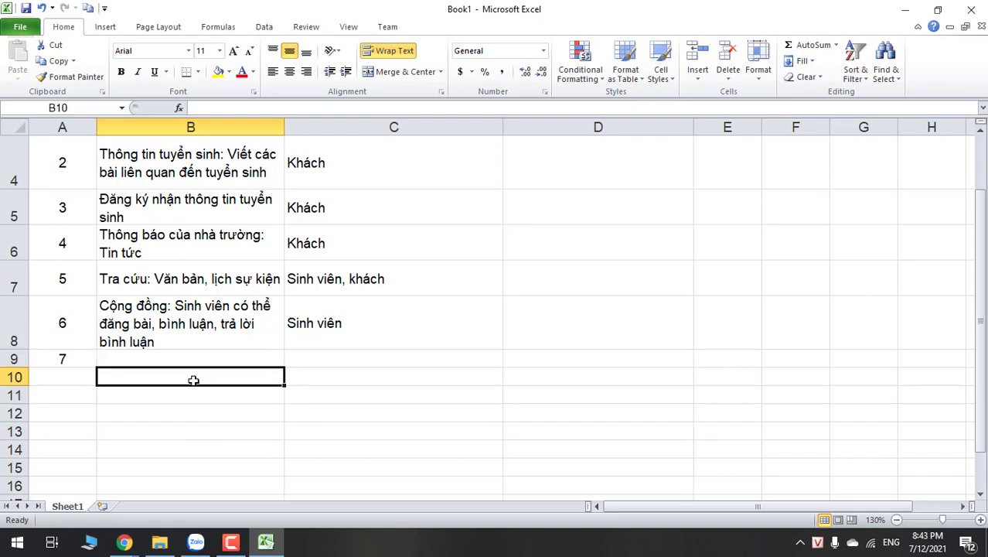
click(193, 360)
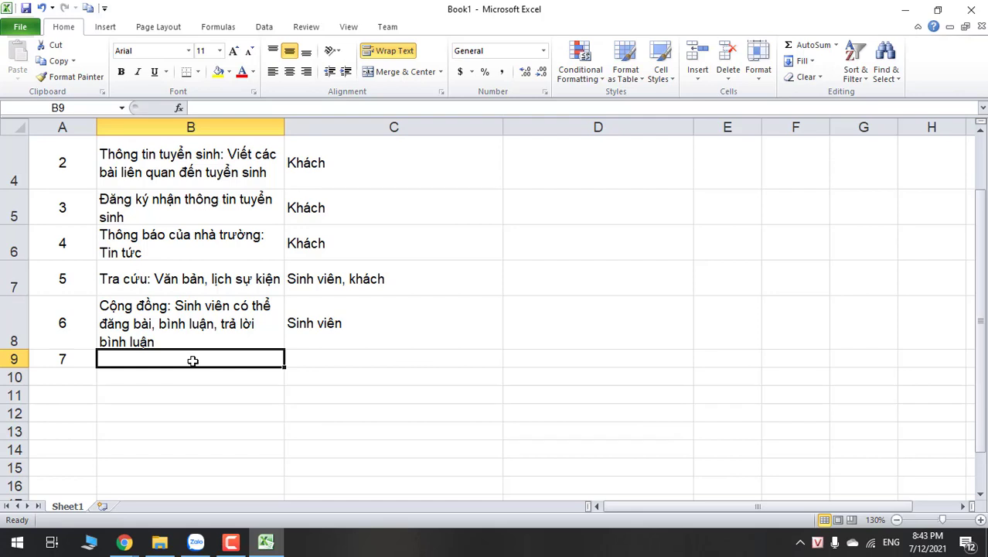
text(Gửi)
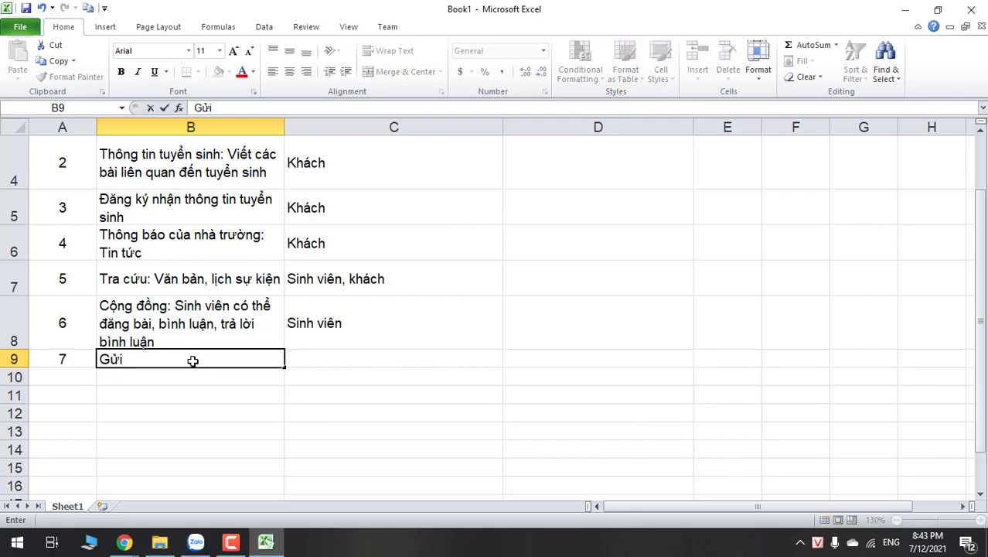
text( yêu cầu tới b)
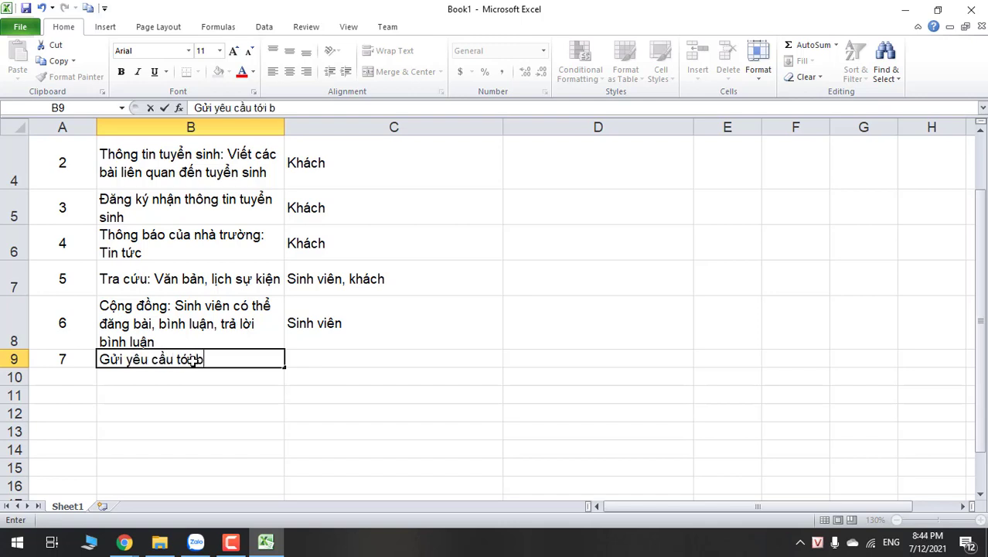
text(ộ môn)
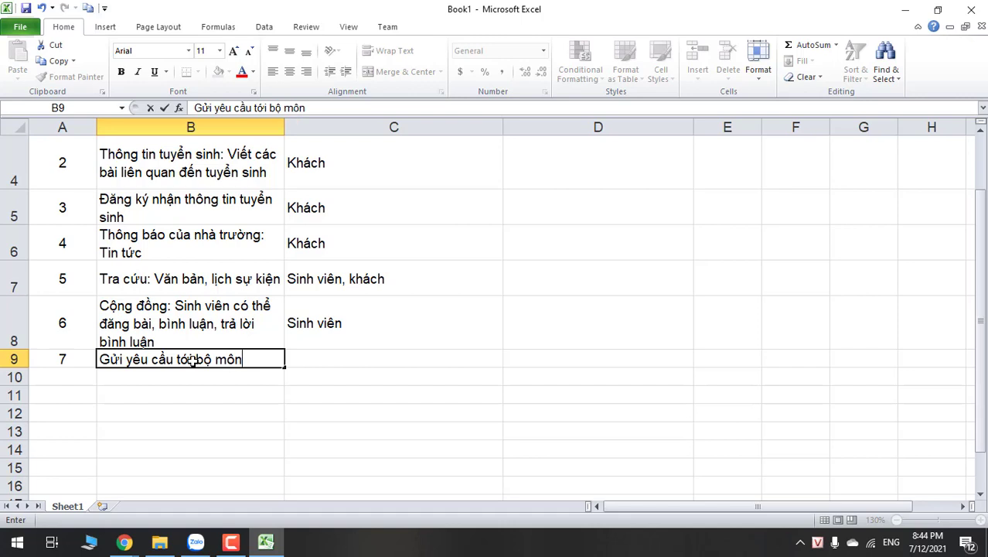
text(, khoa)
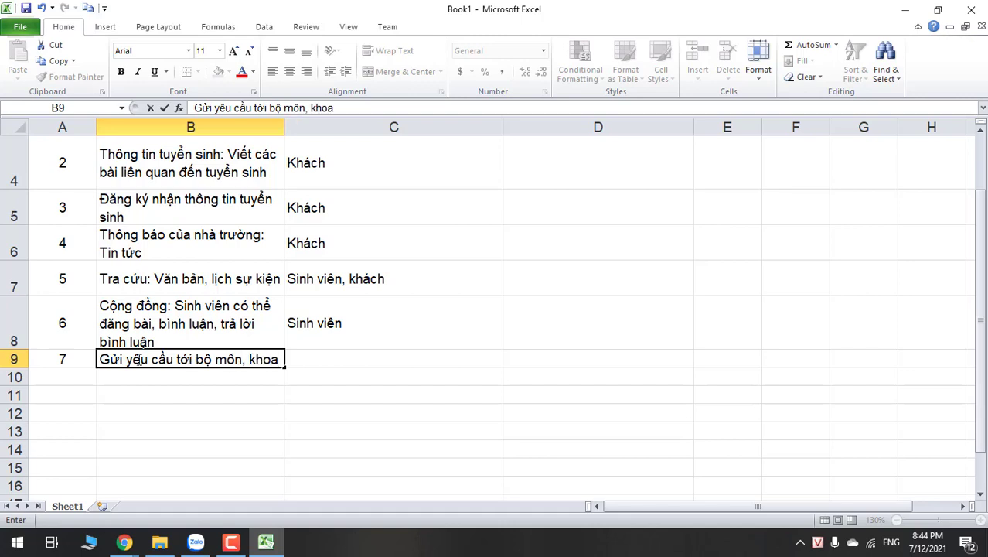
key(Return)
click(161, 380)
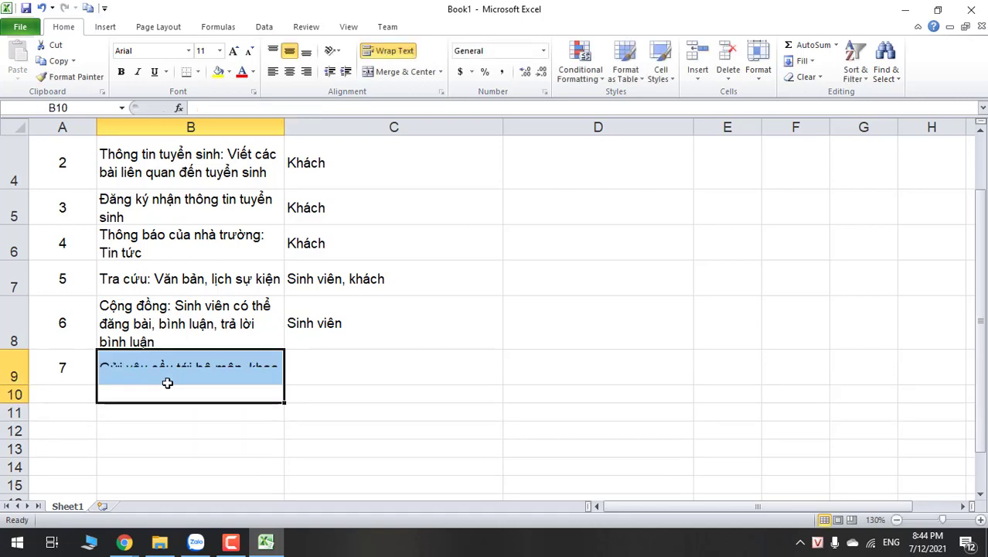
click(233, 393)
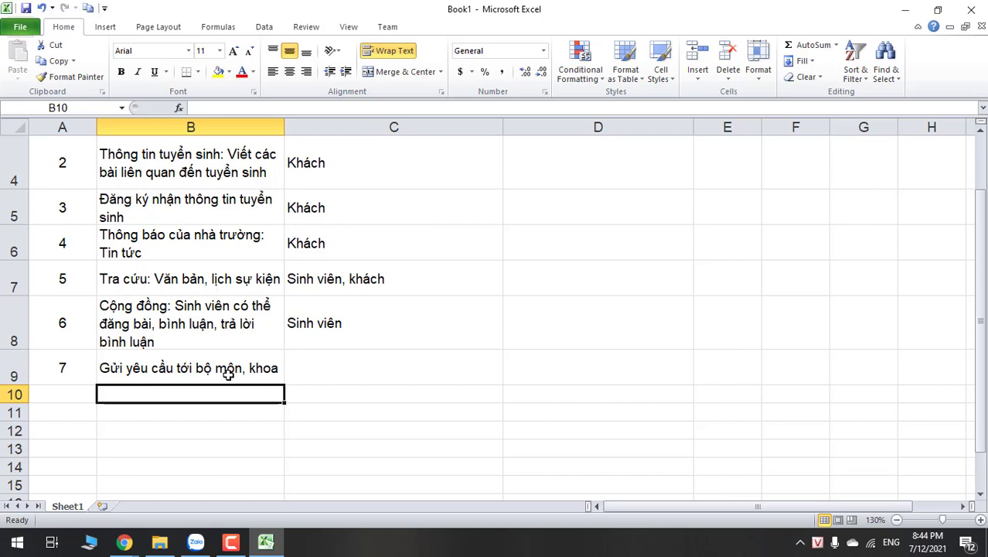
Copy the target user "Sinh viên" from C8 to C9 for requirement 7.
click(320, 372)
click(337, 331)
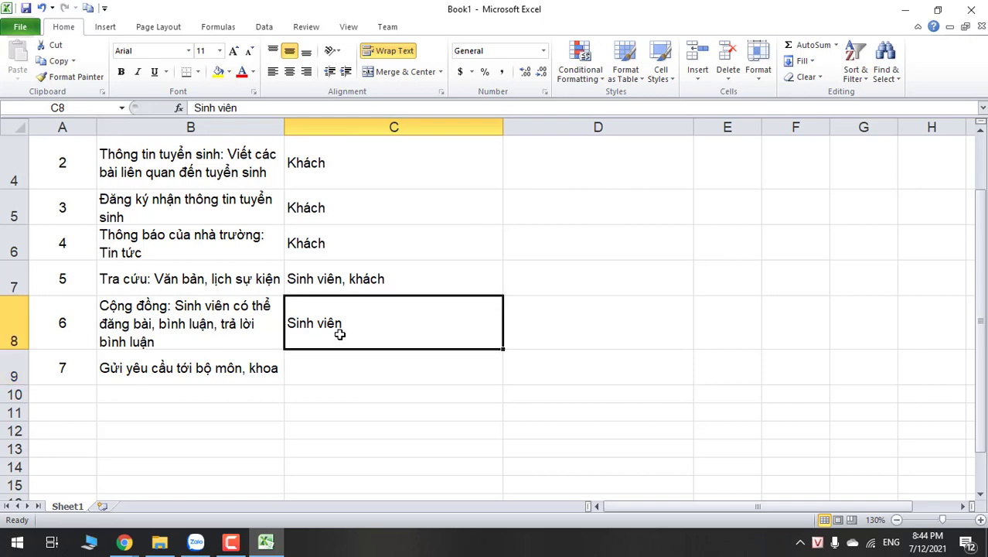
key(ctrl+c)
click(342, 360)
key(ctrl+v)
click(280, 397)
click(189, 410)
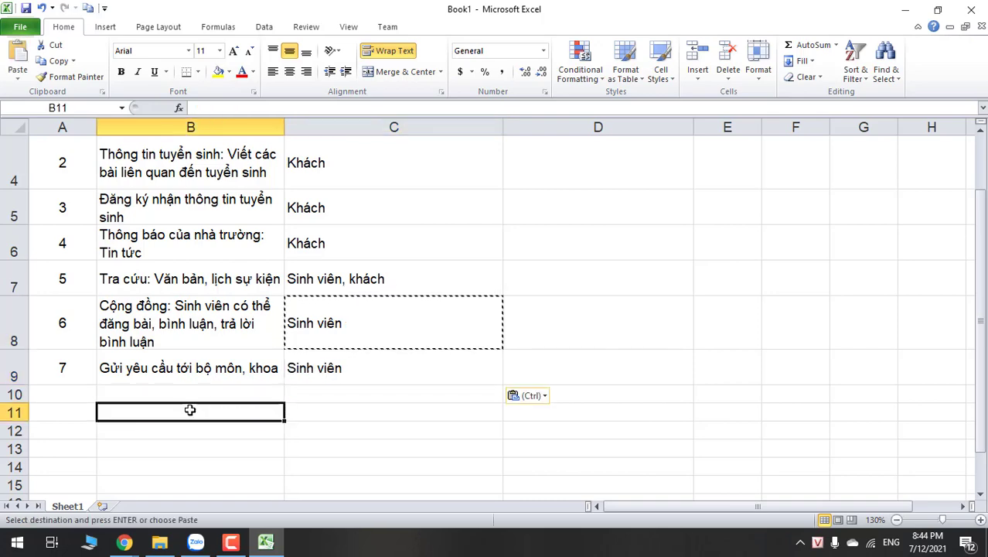
Save the workbook as "yeu cau du an" in the GIANG DAY\SVTNUT folder on drive DUAN (F:).
key(ctrl+s)
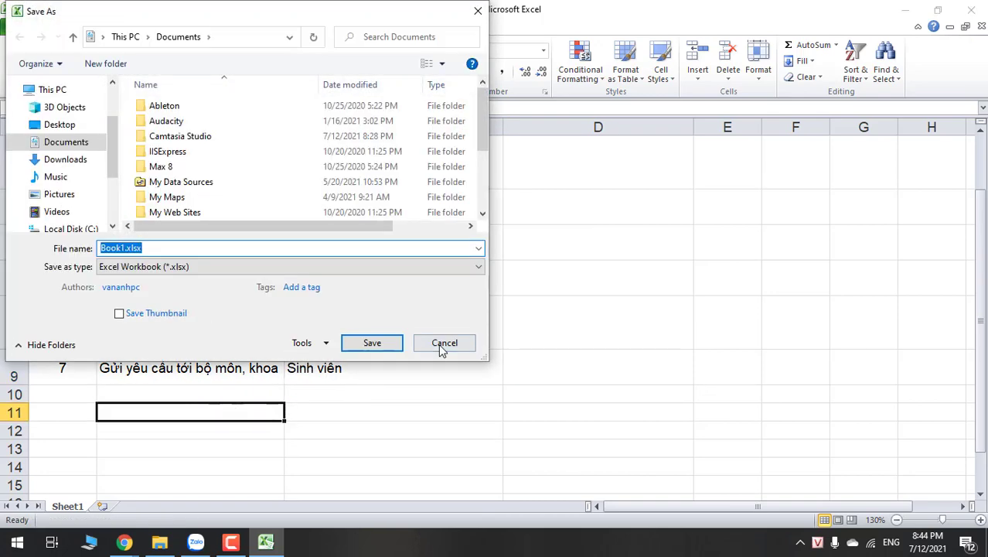
scroll(108, 174, down, 3)
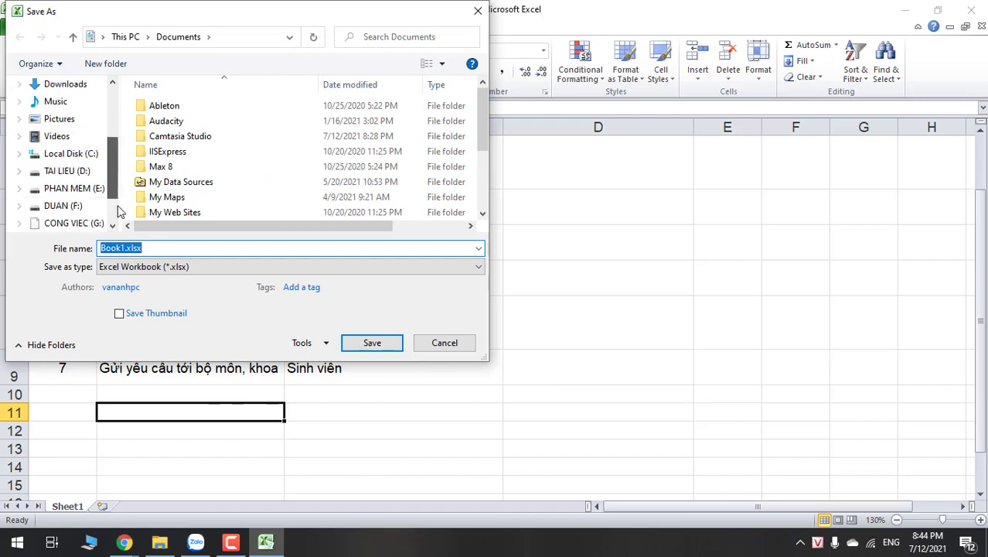
click(73, 173)
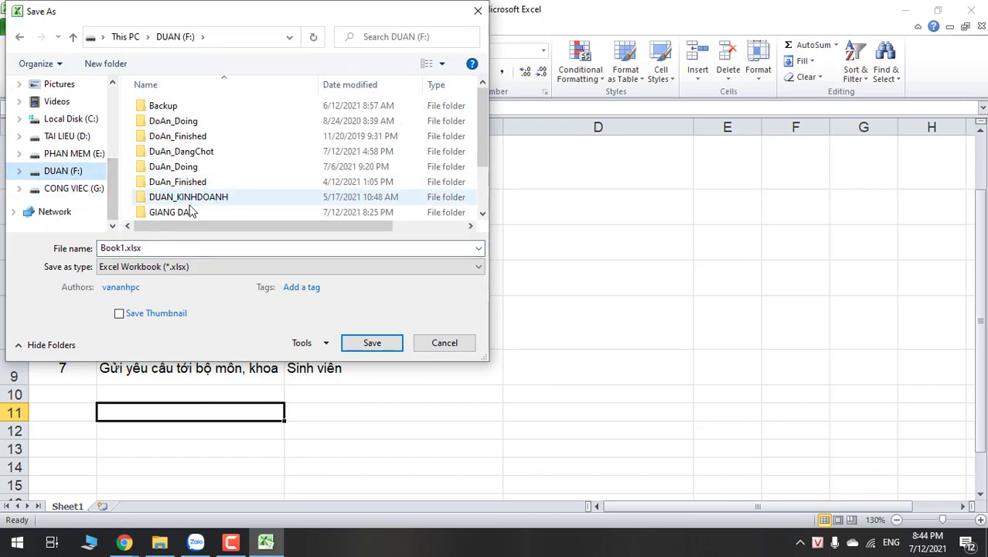
click(188, 212)
double_click(185, 209)
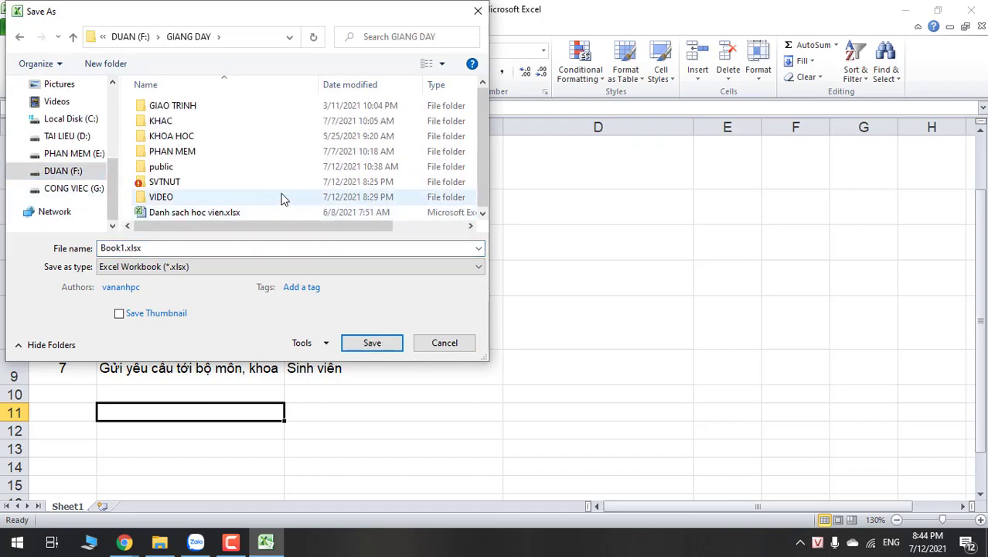
double_click(205, 182)
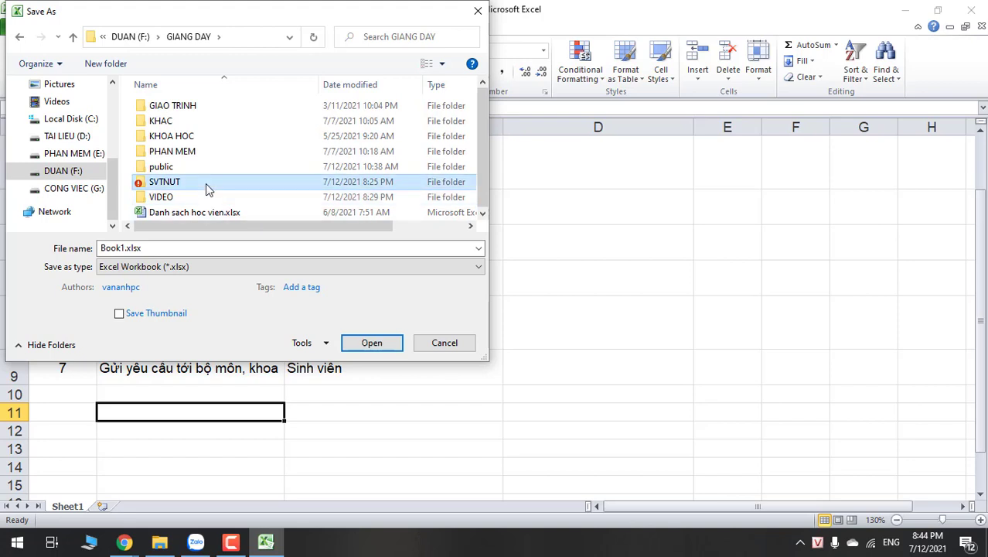
click(167, 246)
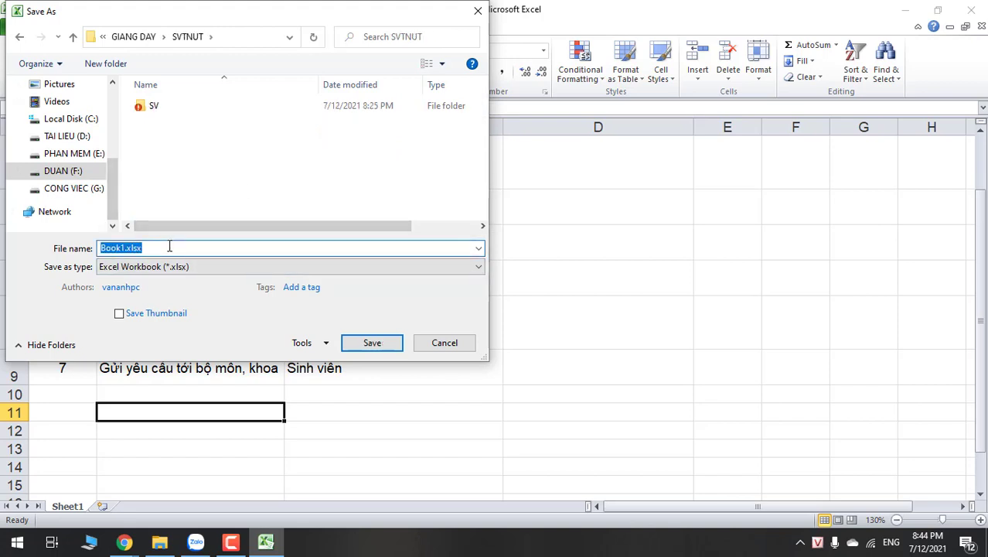
text(yeu cau)
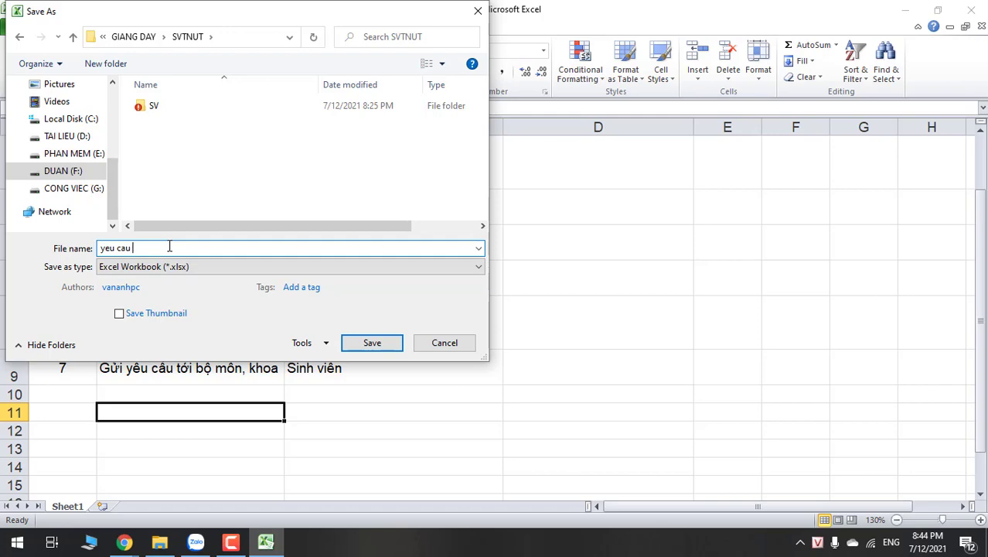
text( du an)
click(372, 342)
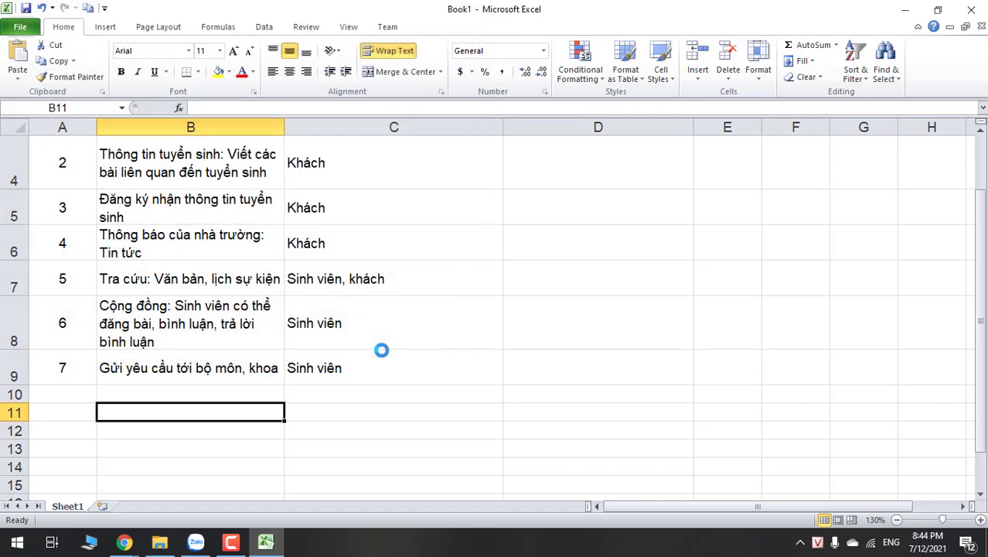
Widen the Yêu cầu column so that the shorter requirements each fit on one line.
click(391, 403)
scroll(390, 404, up, 1)
scroll(390, 401, down, 1)
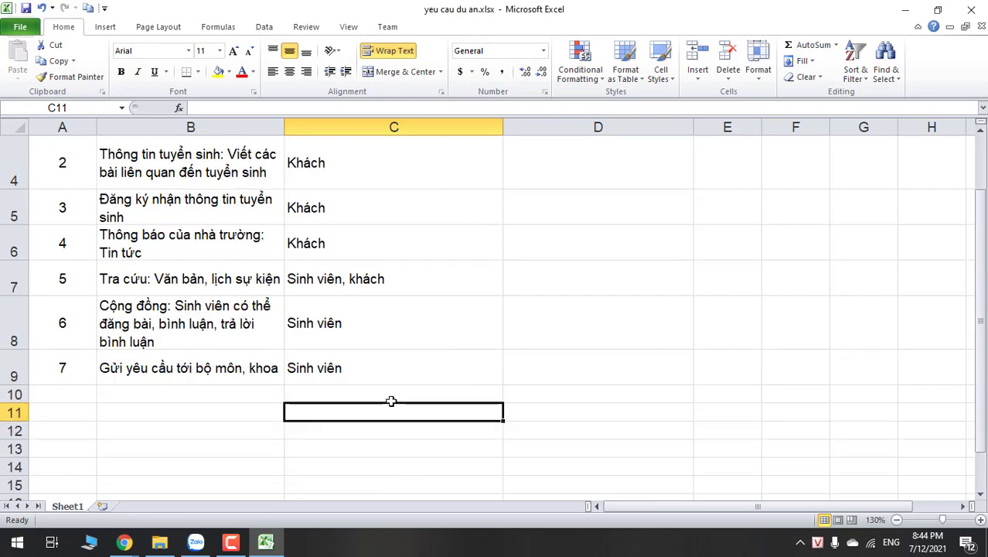
scroll(392, 394, up, 1)
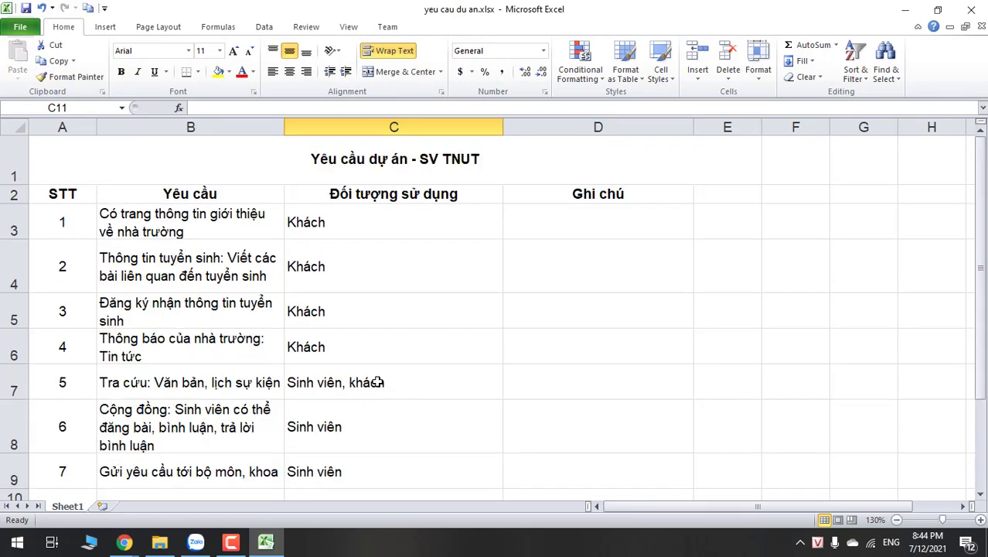
click(190, 219)
click(184, 470)
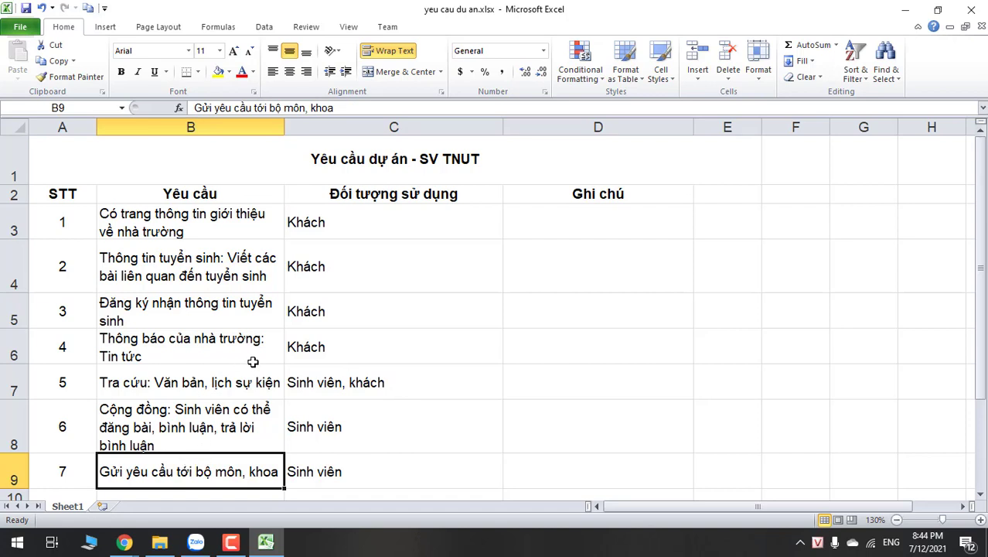
drag(285, 127, 375, 127)
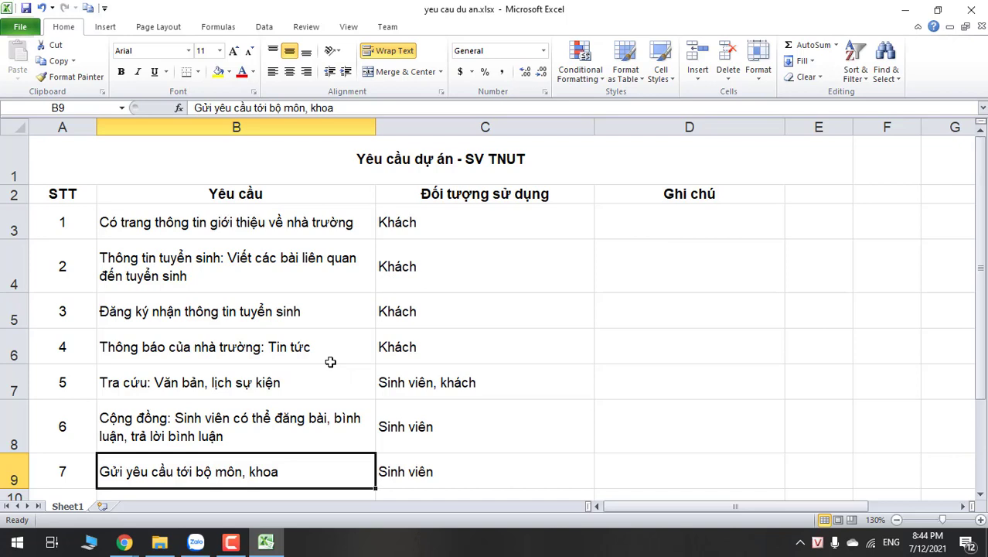
Narrow the Đối tượng sử dụng and Ghi chú columns.
click(136, 261)
click(29, 262)
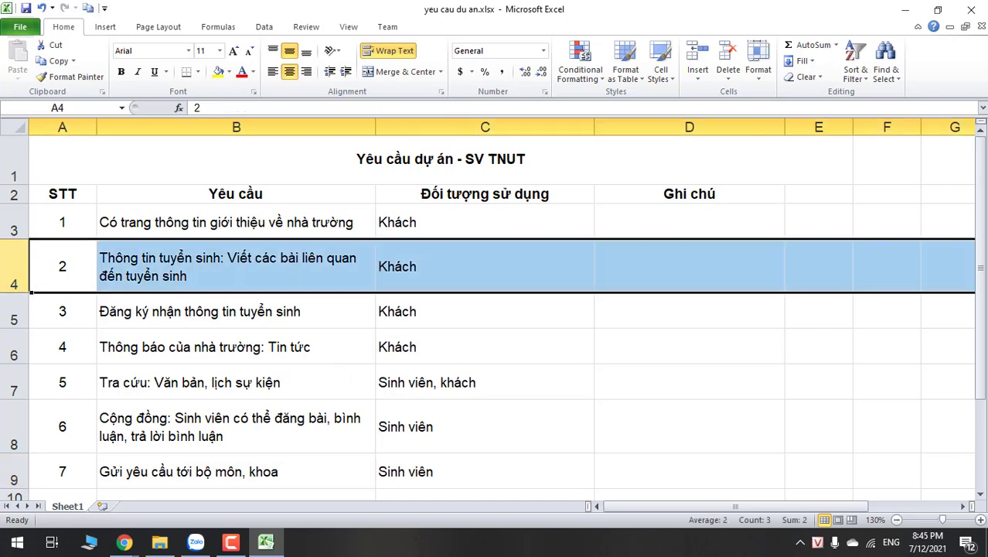
click(626, 206)
drag(595, 127, 557, 127)
drag(748, 127, 703, 127)
click(673, 267)
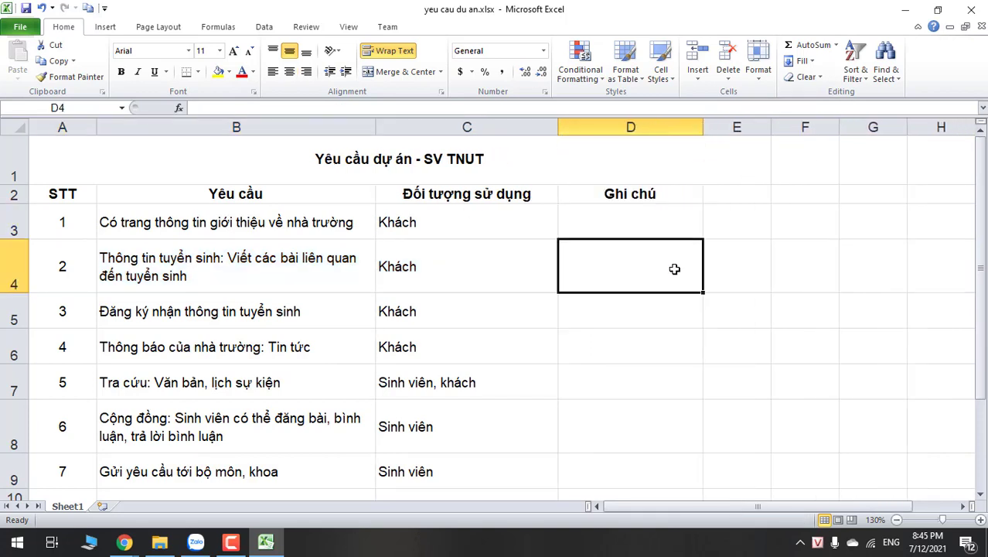
Rename the requirements sheet "Yêu cầu".
double_click(68, 506)
text(Yêu cầu)
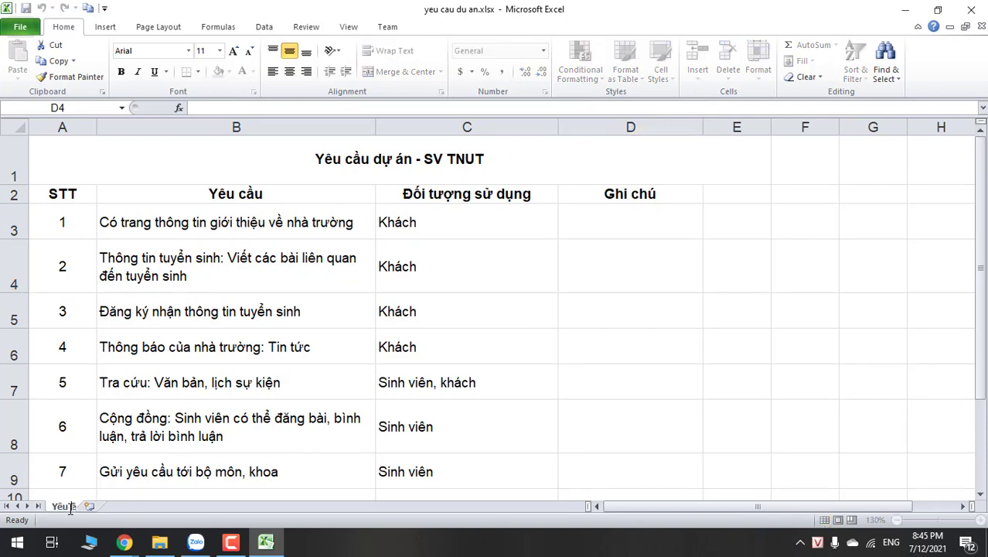
click(596, 410)
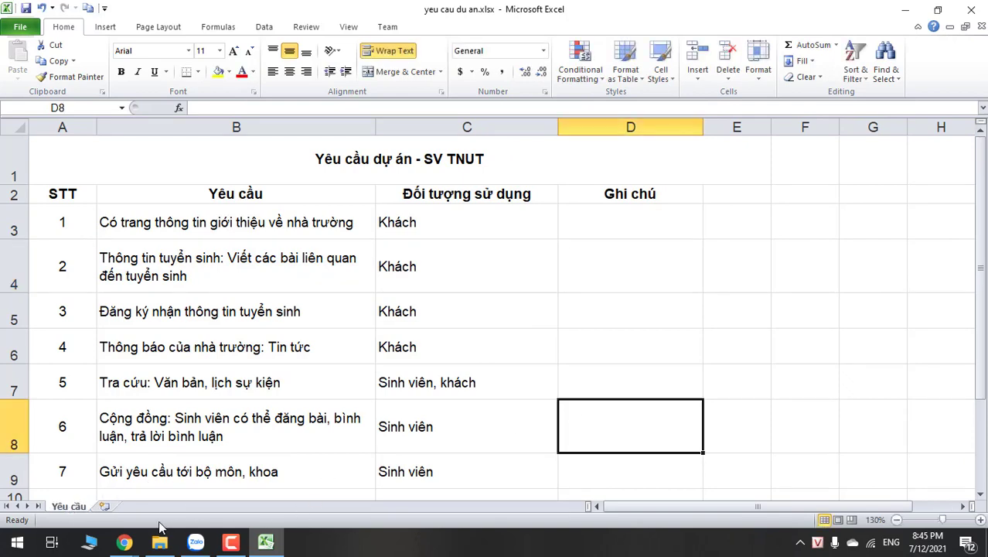
Add a second worksheet and name it "Phân tích chức năng".
click(104, 505)
double_click(108, 505)
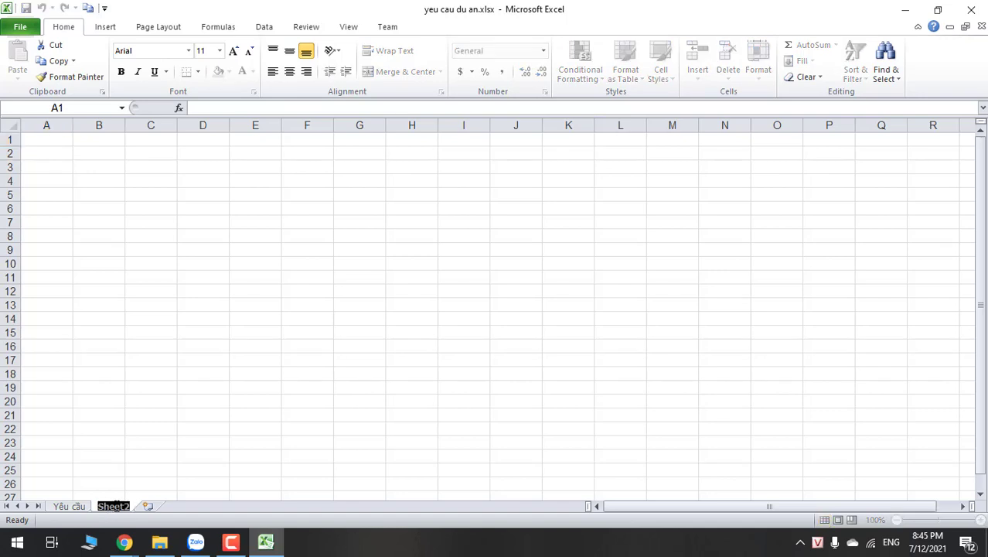
text(d)
key(BackSpace)
text(Phân tích chức nang)
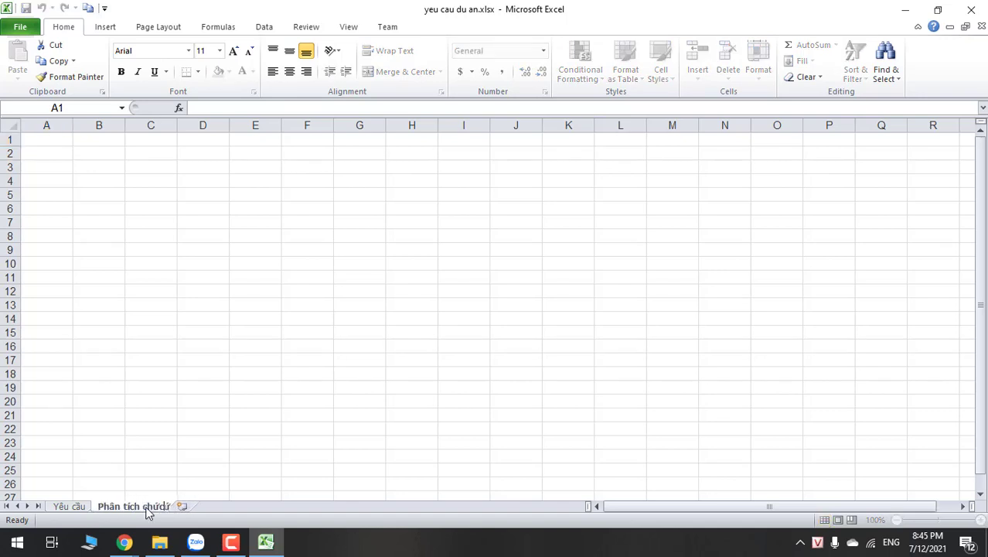
click(256, 469)
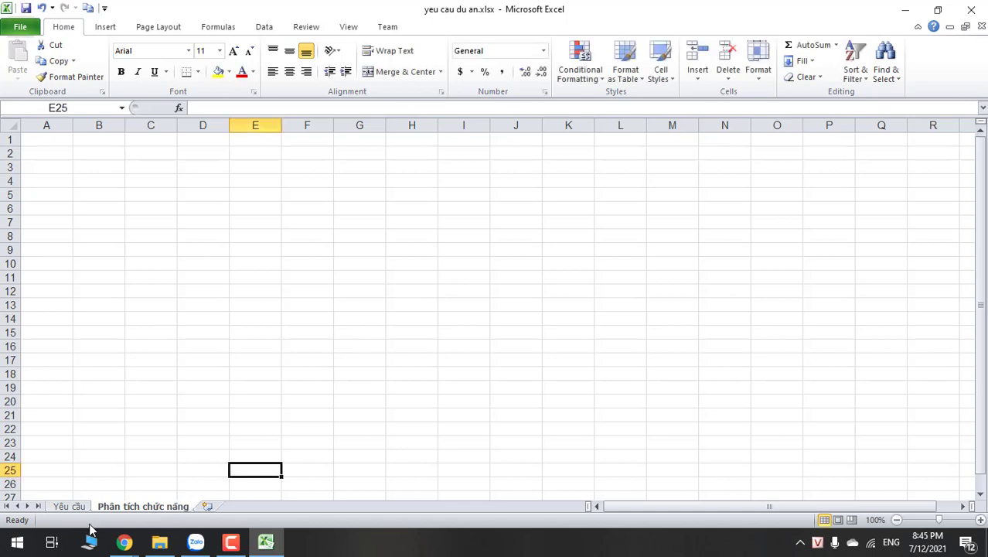
click(71, 506)
click(140, 508)
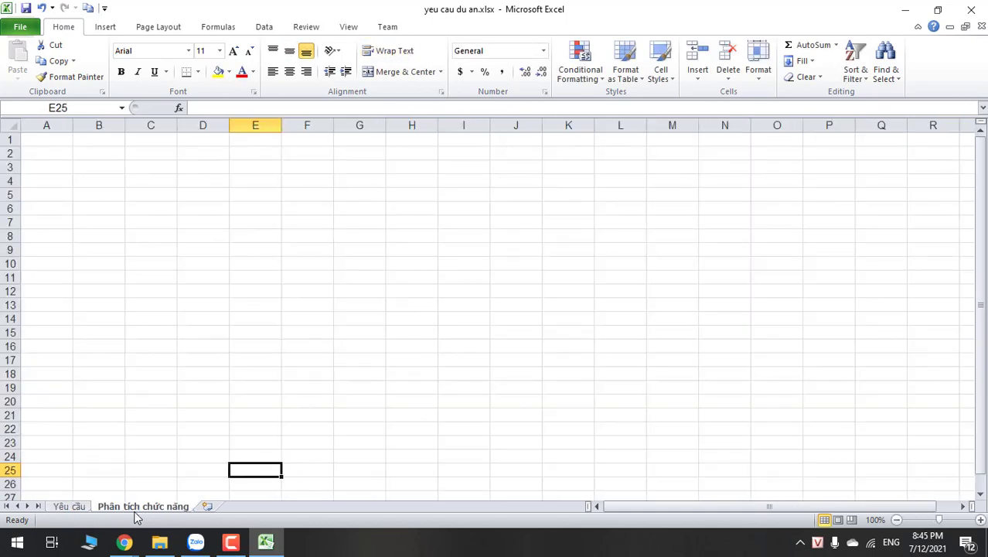
click(80, 509)
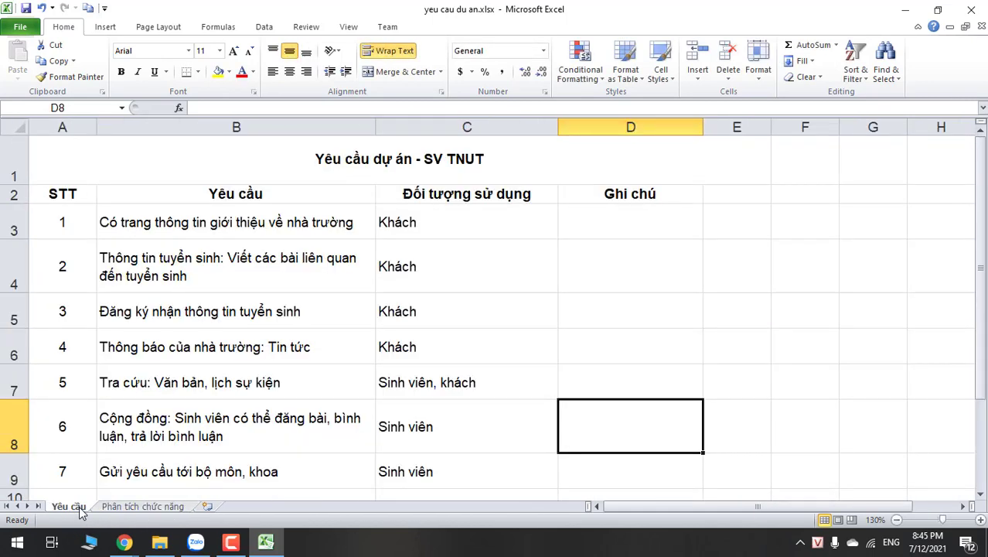
click(133, 508)
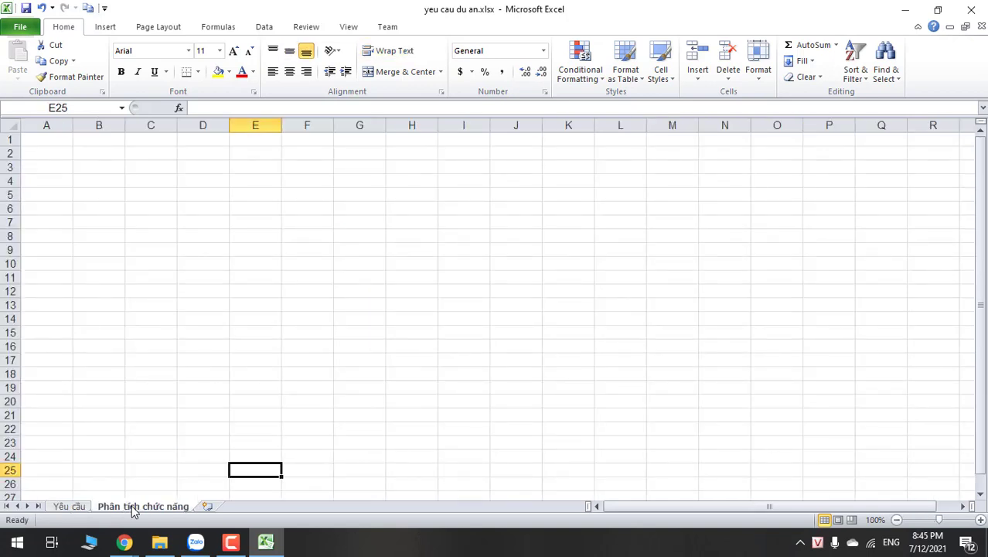
Copy the whole requirements table from the Yêu cầu sheet to cell A1 of the Phân tích chức năng sheet.
click(80, 509)
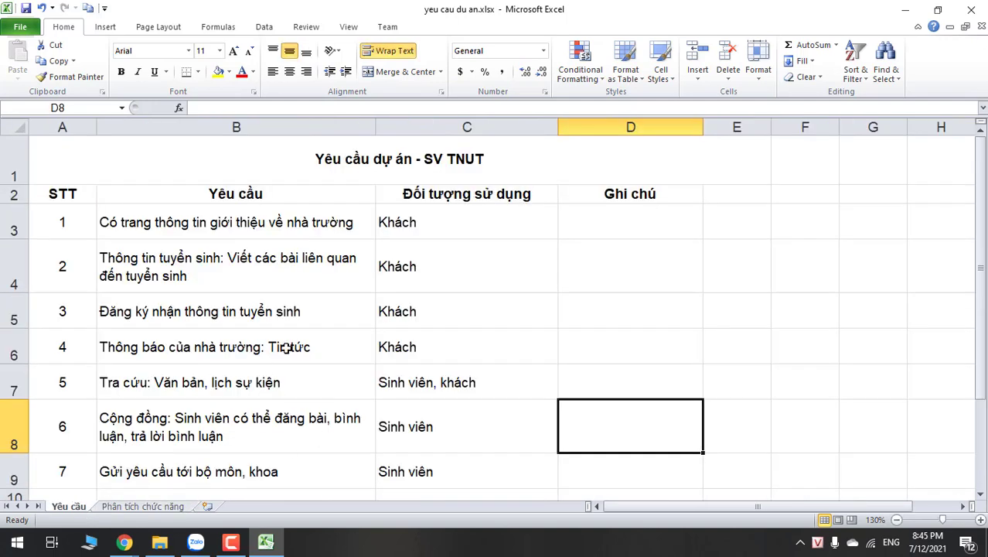
drag(69, 151, 453, 463)
key(ctrl+c)
click(154, 507)
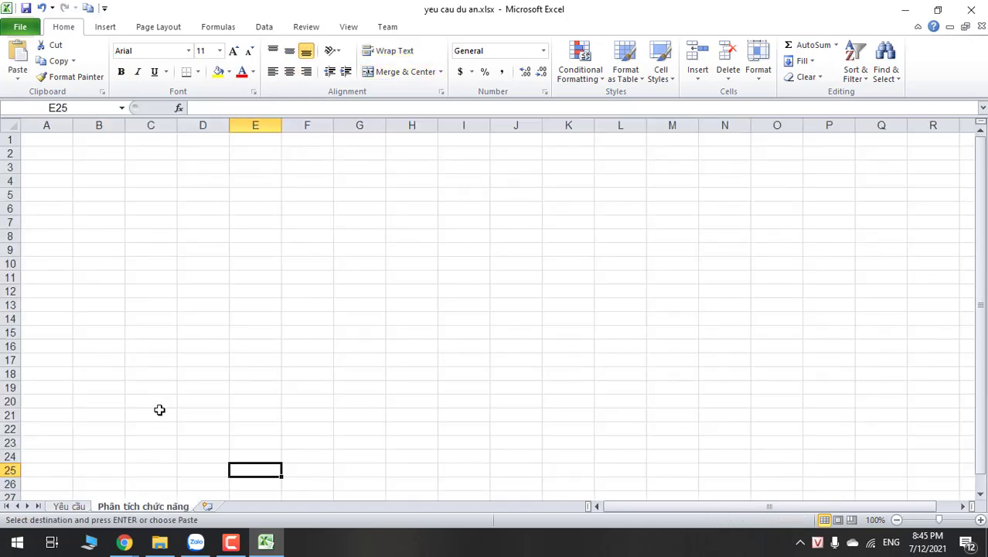
click(57, 136)
key(ctrl+v)
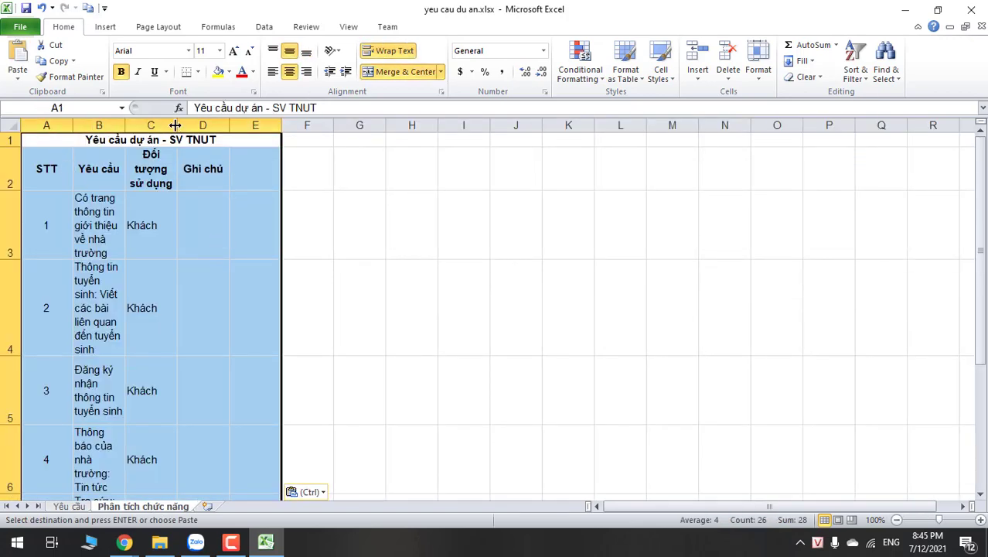
Widen columns B and C of the copied table and reduce the height of row 3.
drag(176, 125, 328, 128)
drag(125, 125, 291, 126)
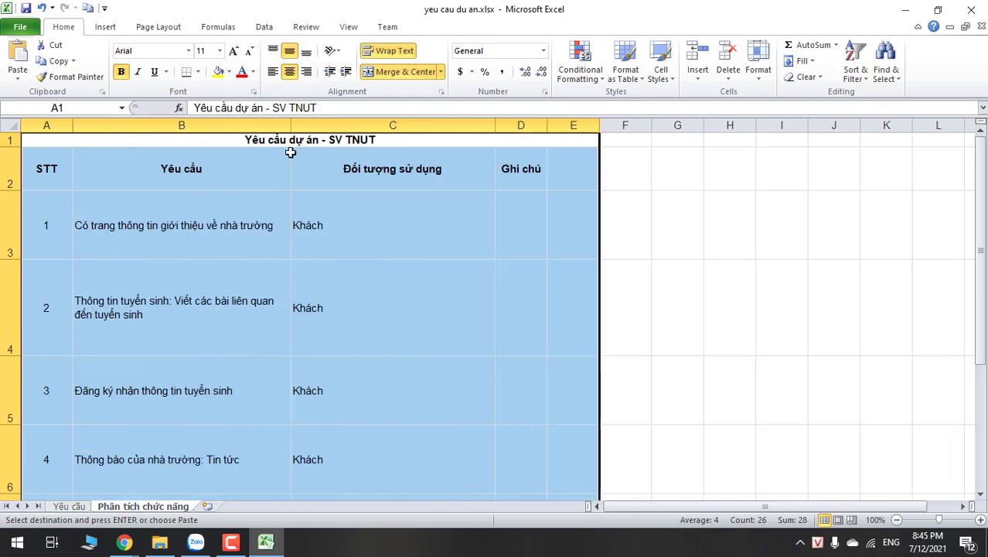
drag(24, 264, 9, 232)
click(509, 254)
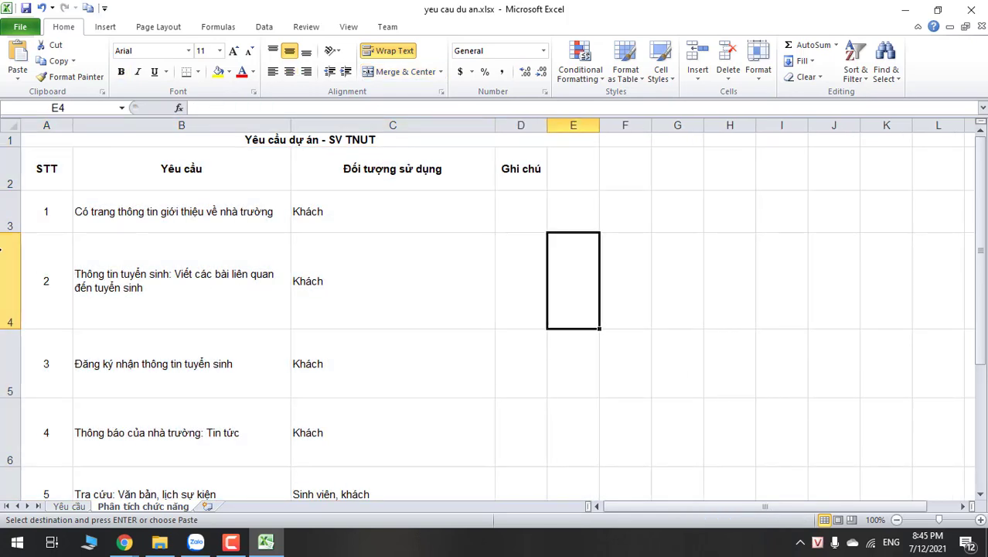
Insert two blank rows between requirements 1 and 2 in the copied table.
right_click(8, 250)
click(46, 345)
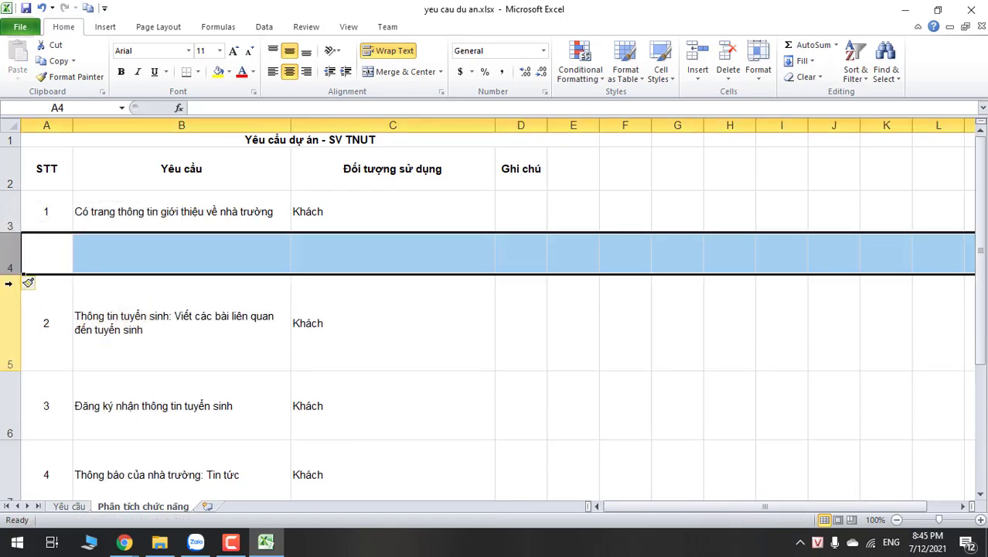
right_click(5, 264)
click(49, 355)
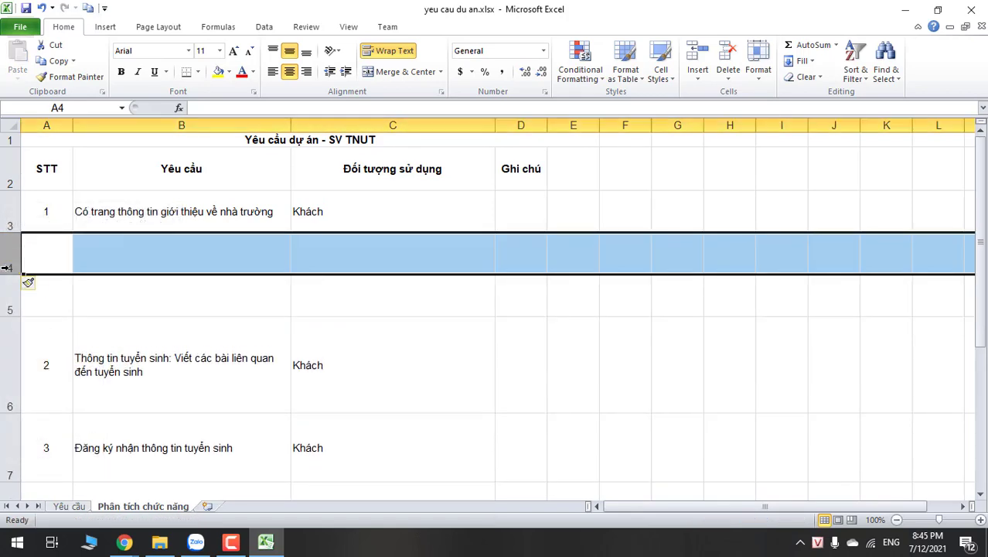
click(126, 257)
click(101, 225)
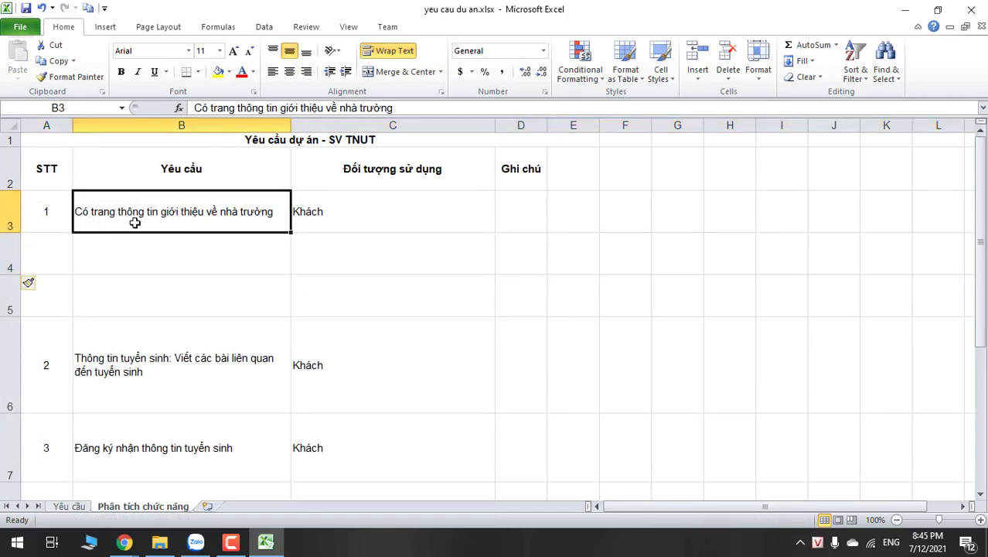
click(50, 214)
text(A)
key(Escape)
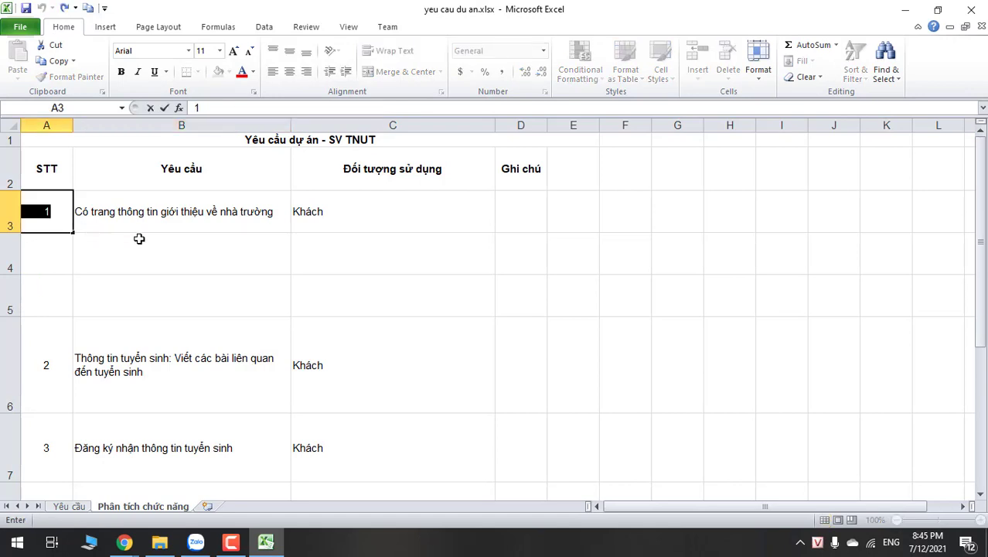
click(143, 244)
Replace the header in C2 with "Chức năng".
click(329, 220)
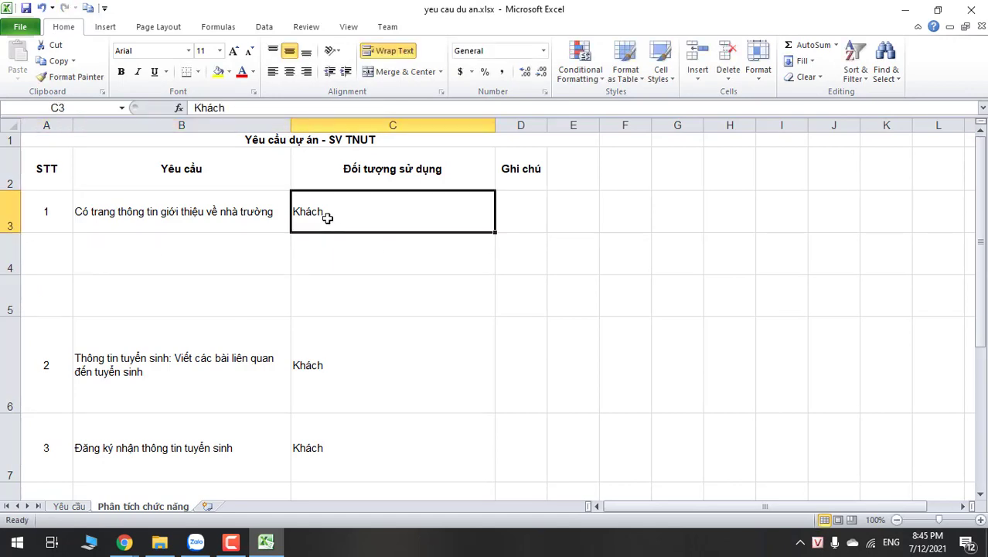
click(389, 169)
text(Chức năng)
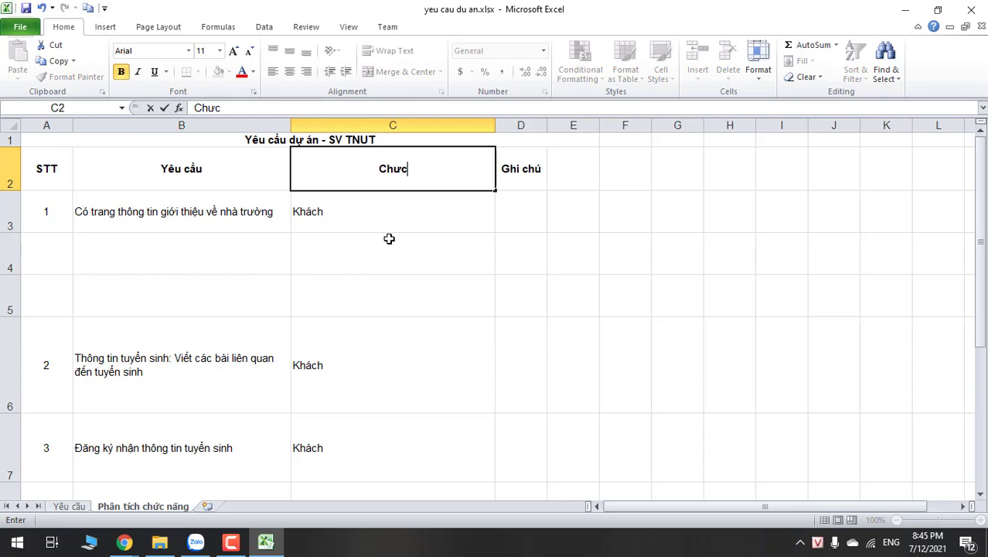
Clear the contents of C3:C4 and the header in C2.
click(422, 219)
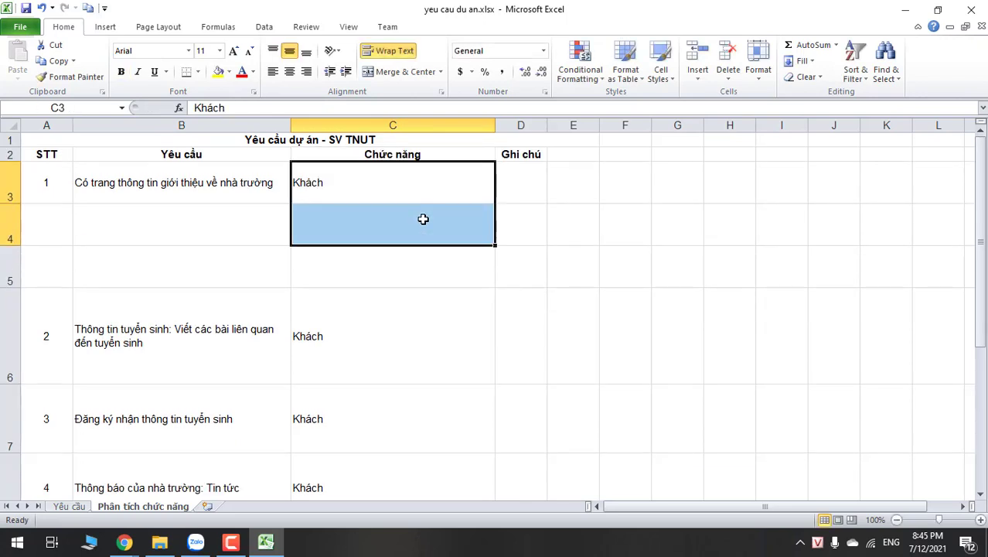
key(Delete)
click(398, 156)
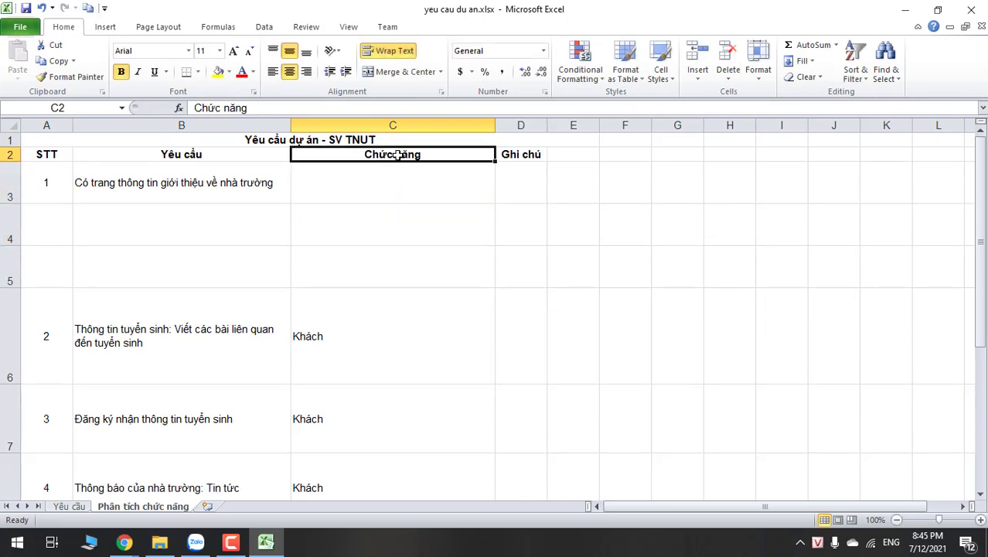
key(Delete)
Merge and center B3:D3 across the row of requirement 1.
drag(503, 190, 158, 188)
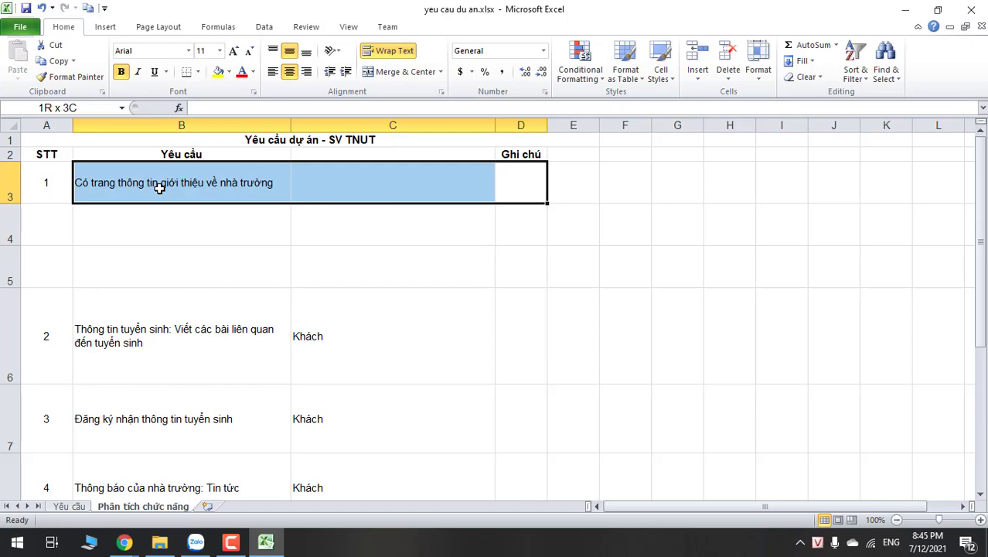
click(393, 71)
click(361, 262)
AutoFit the heights of all the table's rows to their contents.
drag(361, 262, 46, 464)
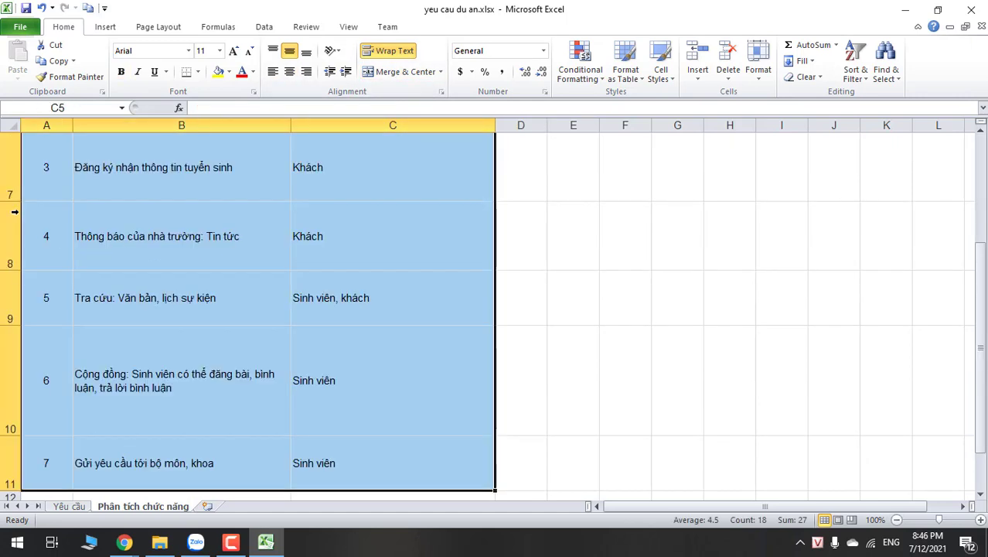
scroll(158, 194, down, 1)
double_click(15, 215)
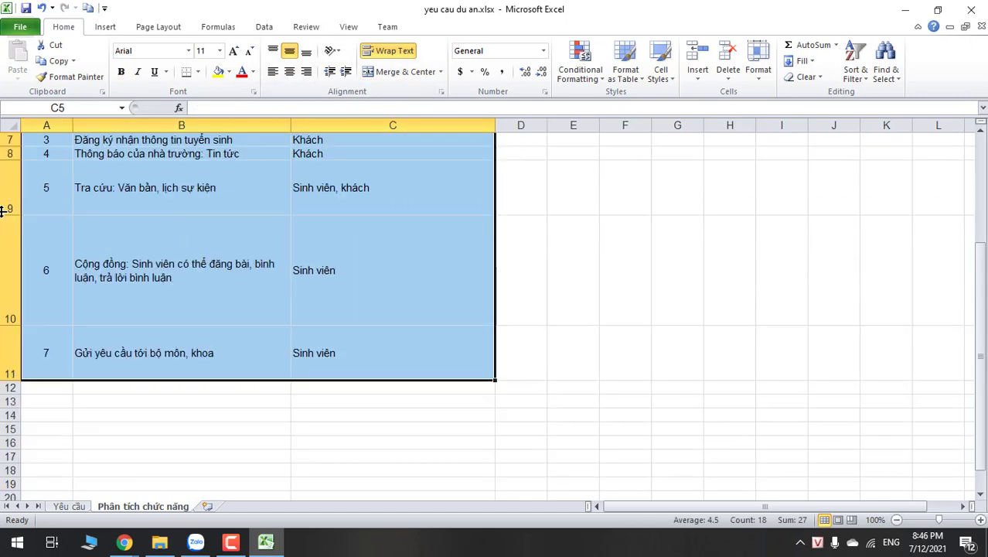
double_click(15, 215)
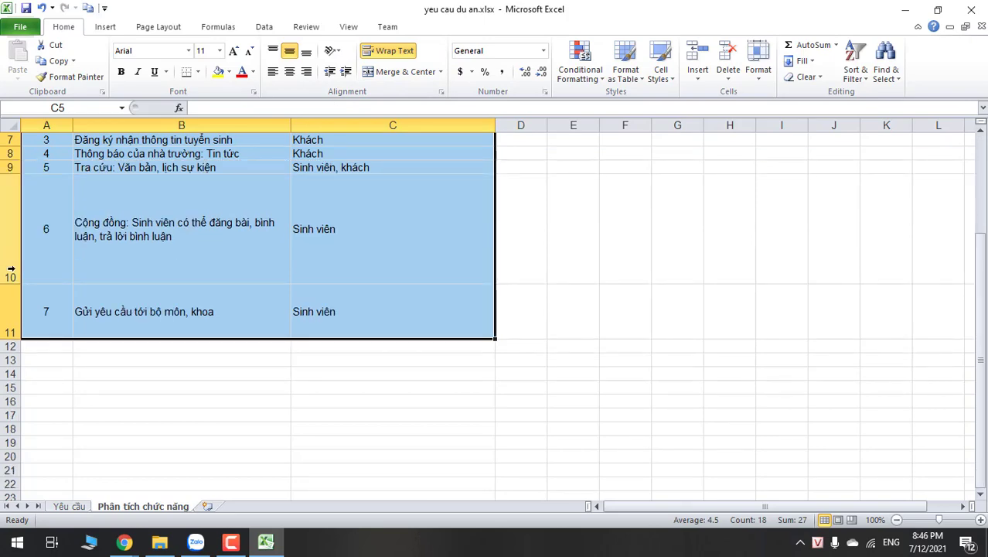
click(4, 303)
scroll(4, 303, up, 2)
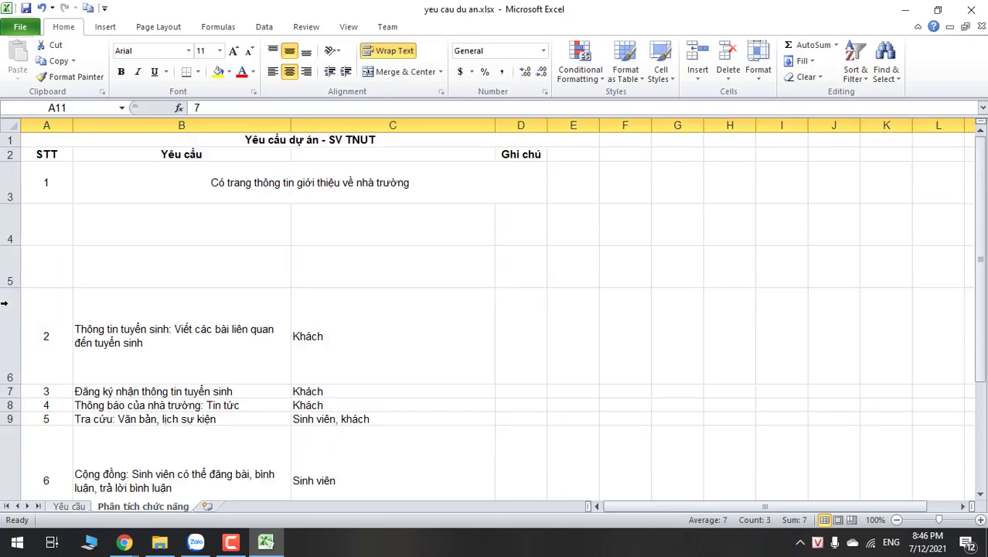
key(ctrl+a)
double_click(8, 160)
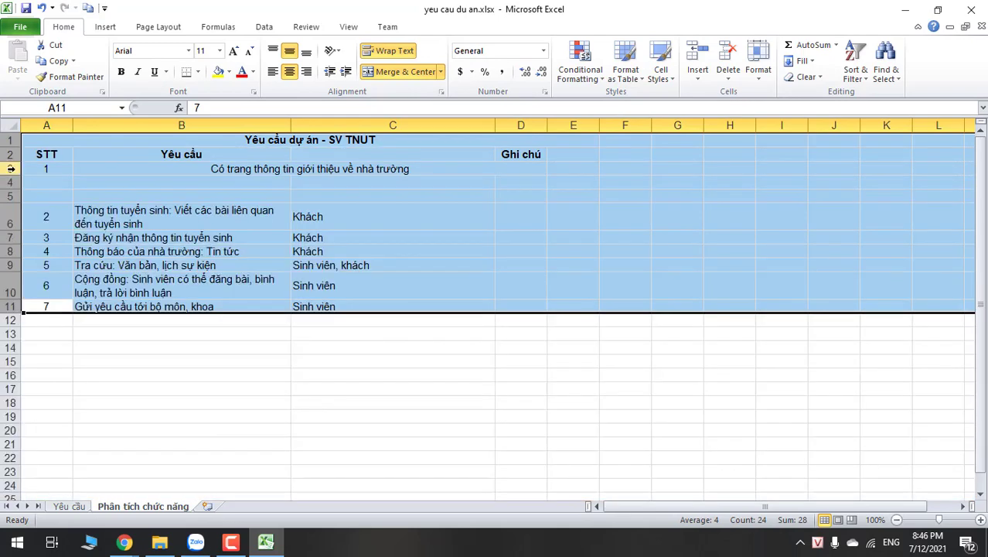
Make the merged text of requirement 1 in row 3 bold.
click(446, 331)
scroll(446, 332, up, 2)
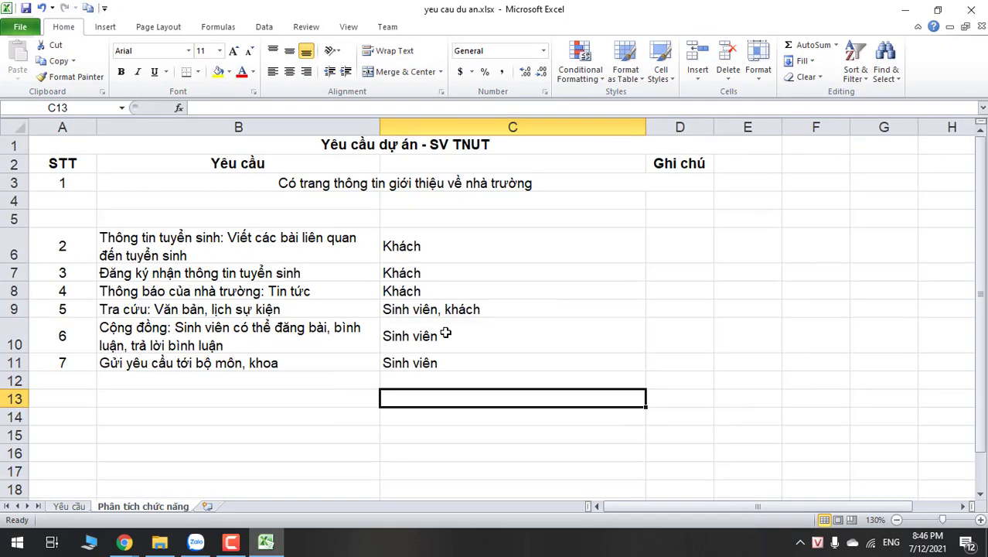
click(375, 190)
key(ctrl+b)
click(374, 214)
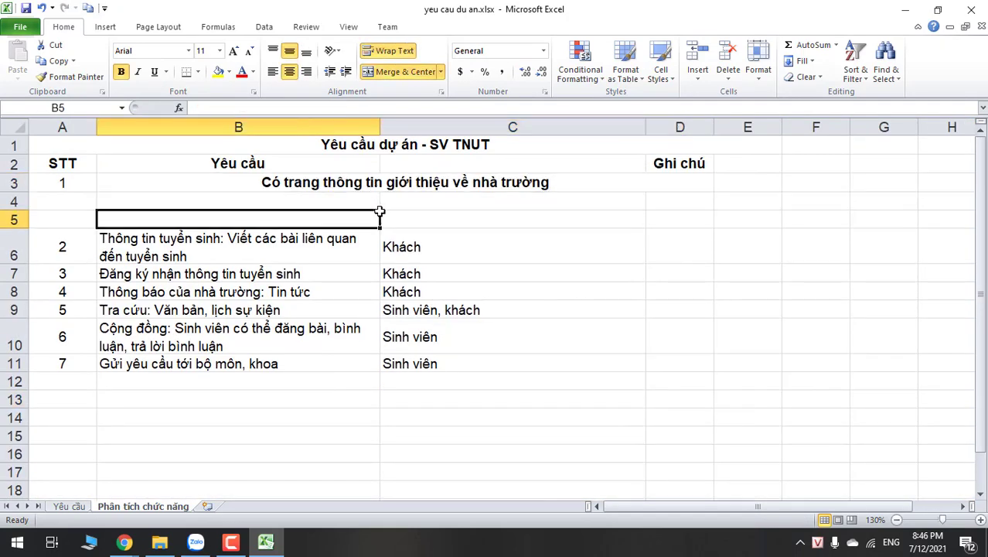
click(522, 203)
click(298, 198)
click(428, 201)
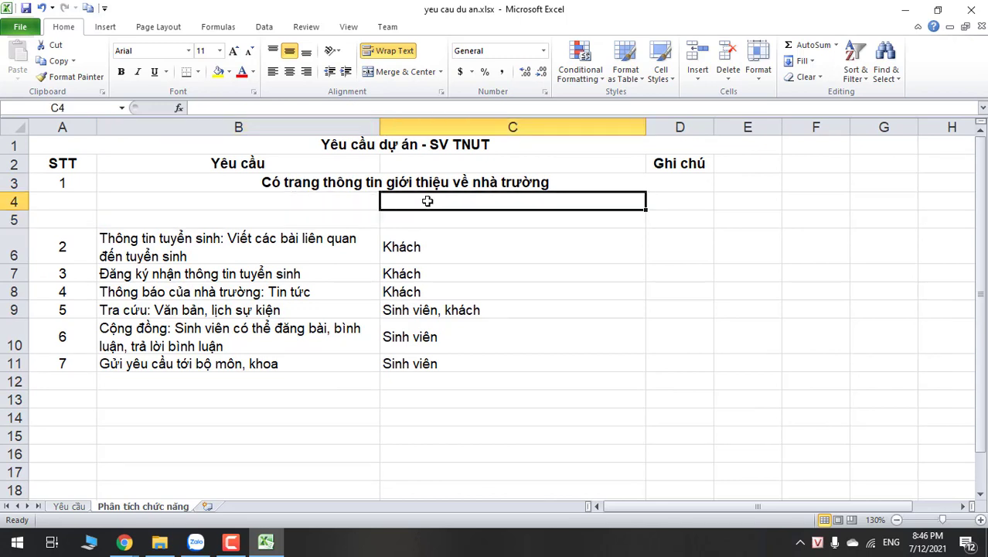
click(281, 204)
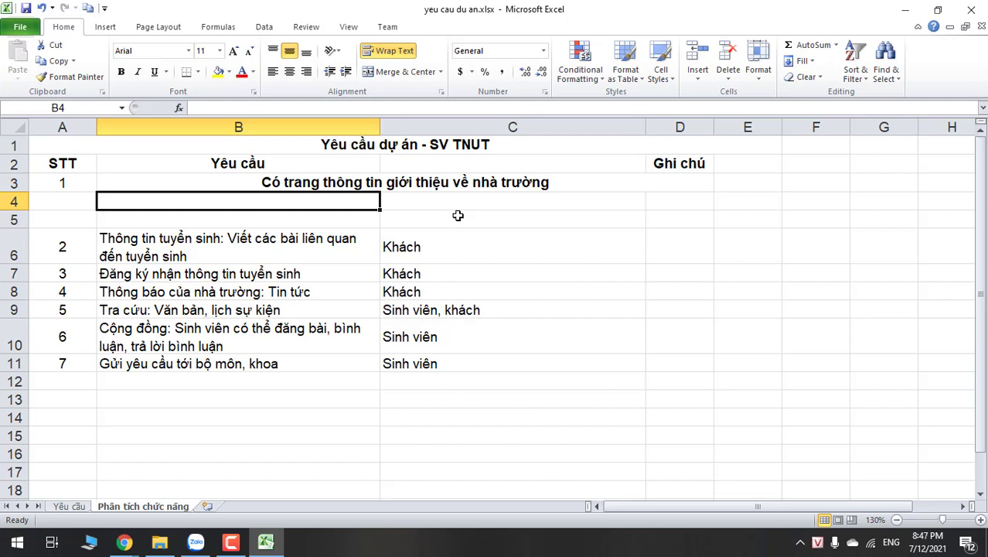
Insert two more blank rows above row 5, between requirements 1 and 2.
click(5, 220)
right_click(5, 220)
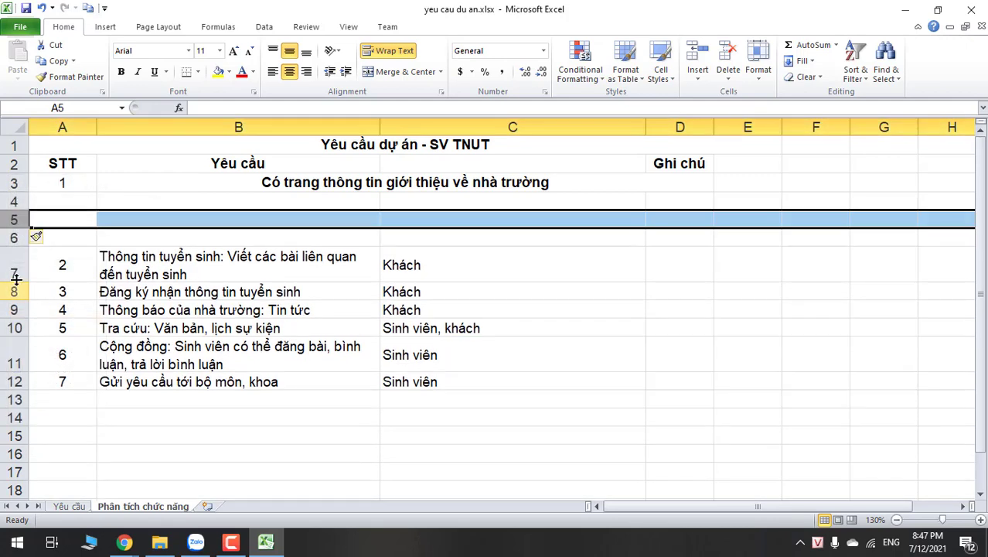
right_click(15, 221)
click(48, 317)
click(320, 234)
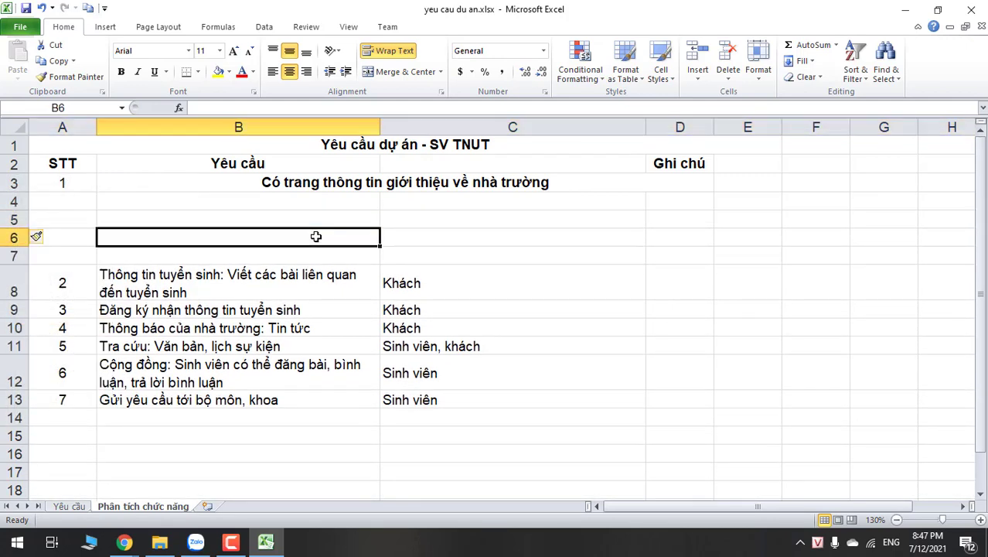
Narrow column B and unmerge the requirement 1 text in B3:D3.
drag(380, 127, 279, 126)
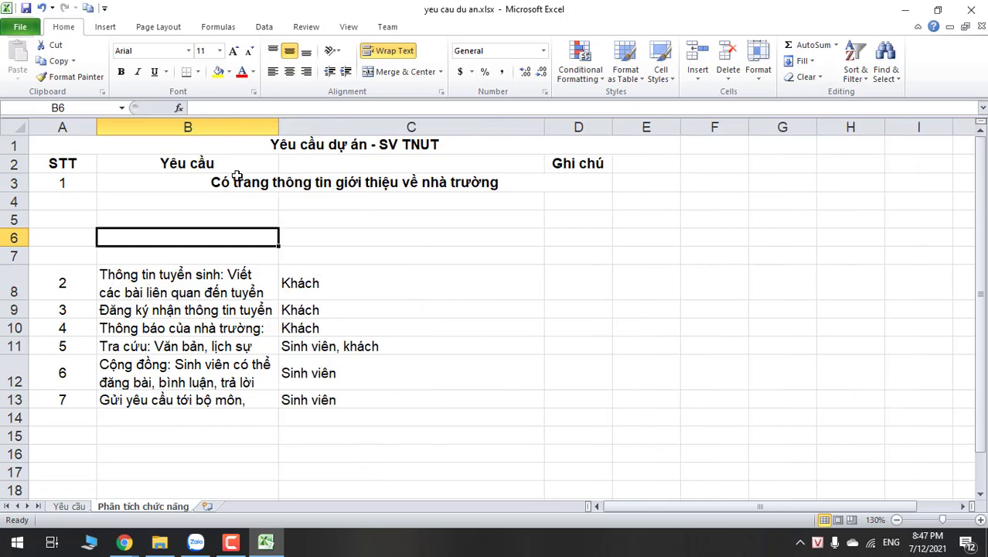
click(236, 182)
click(402, 71)
Insert a new blank column before column C.
click(400, 130)
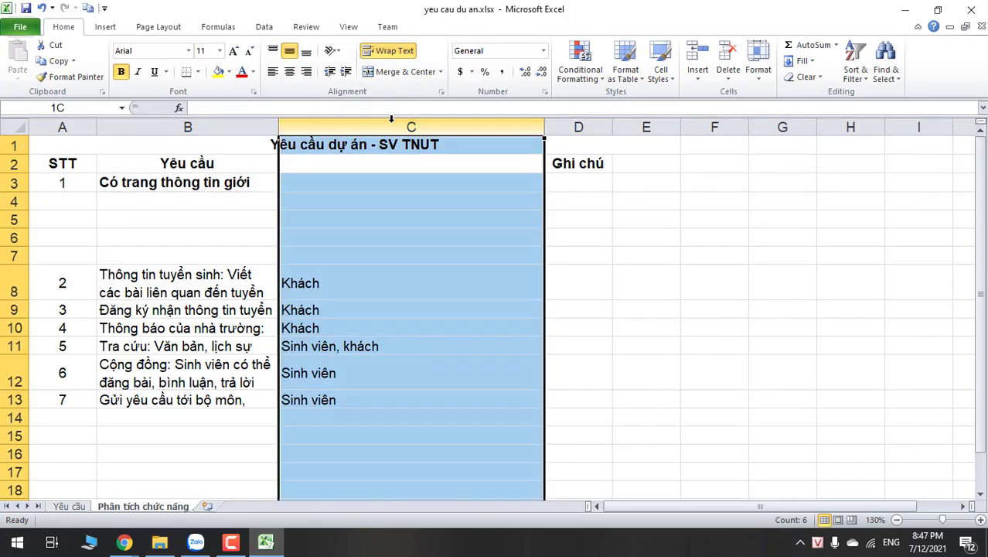
right_click(394, 124)
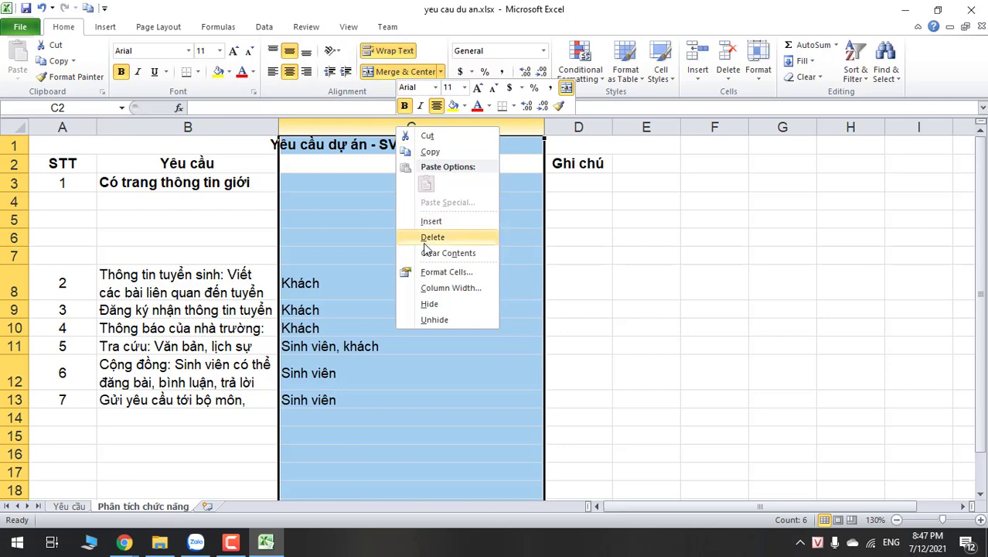
click(433, 222)
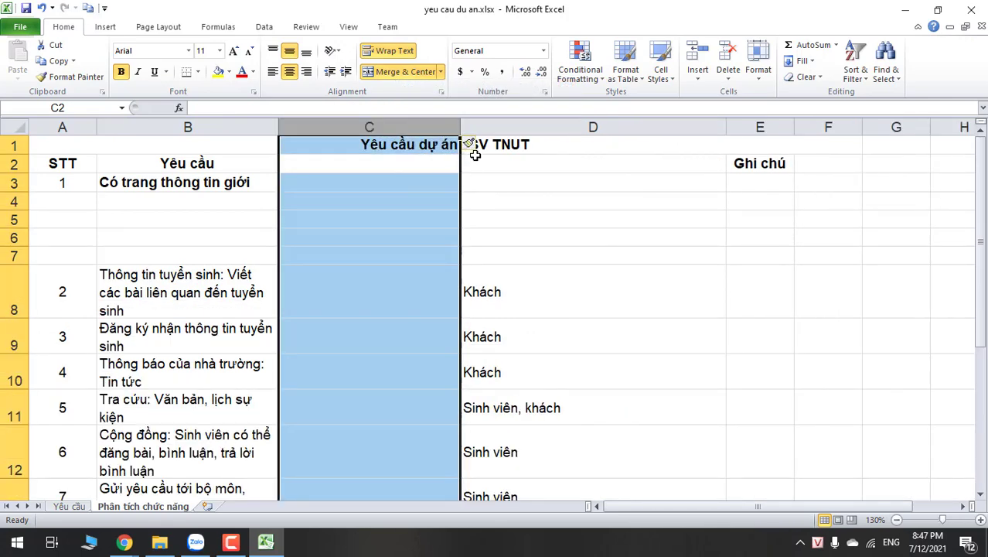
Enter the header "Chức năng cho khách" in C2.
click(421, 171)
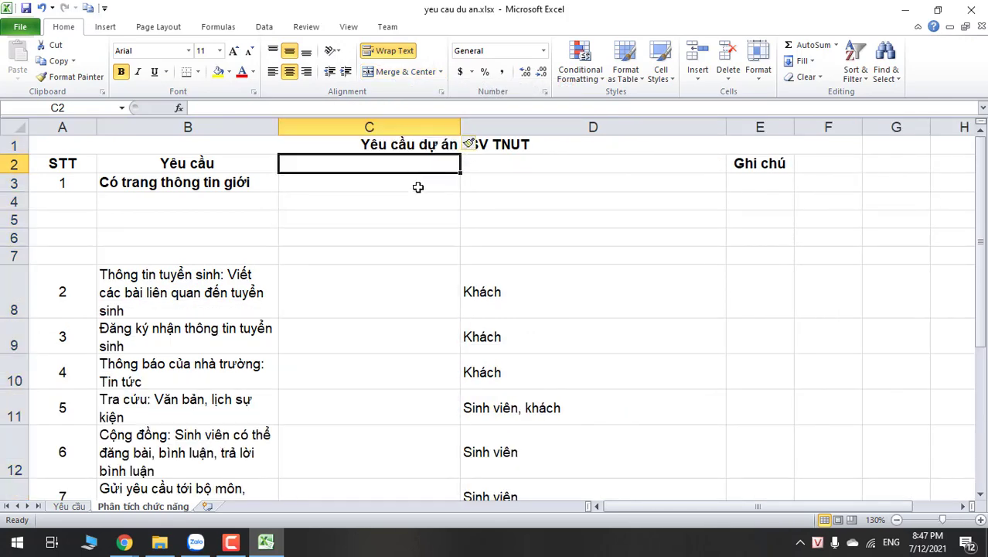
text(Chjuc)
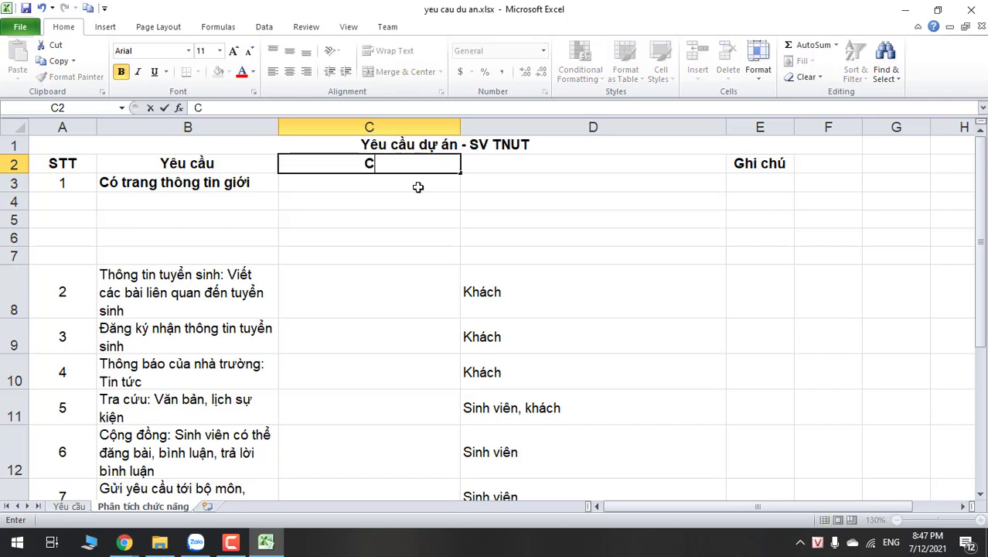
key(BackSpace)
key(BackSpace)
key(BackSpace)
text(ức năng)
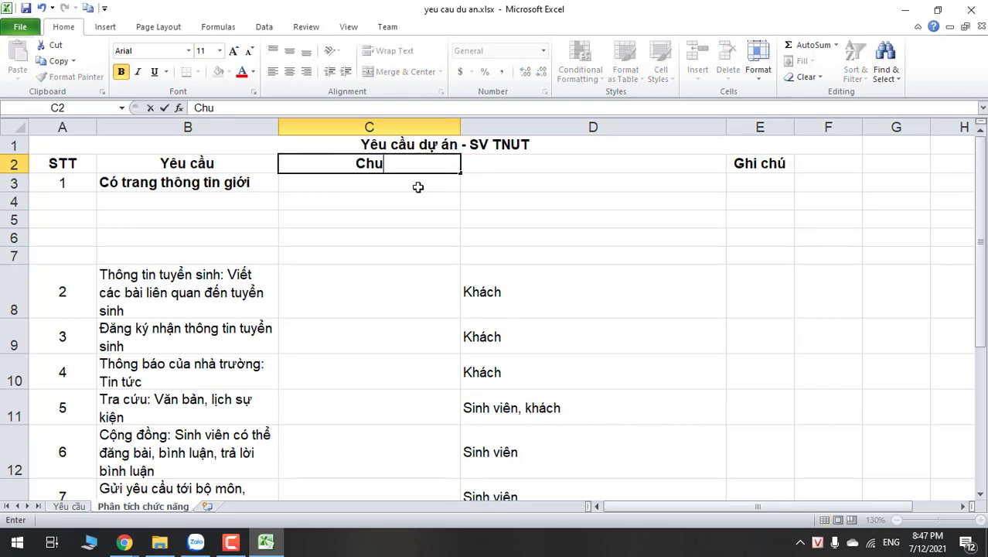
text( cho)
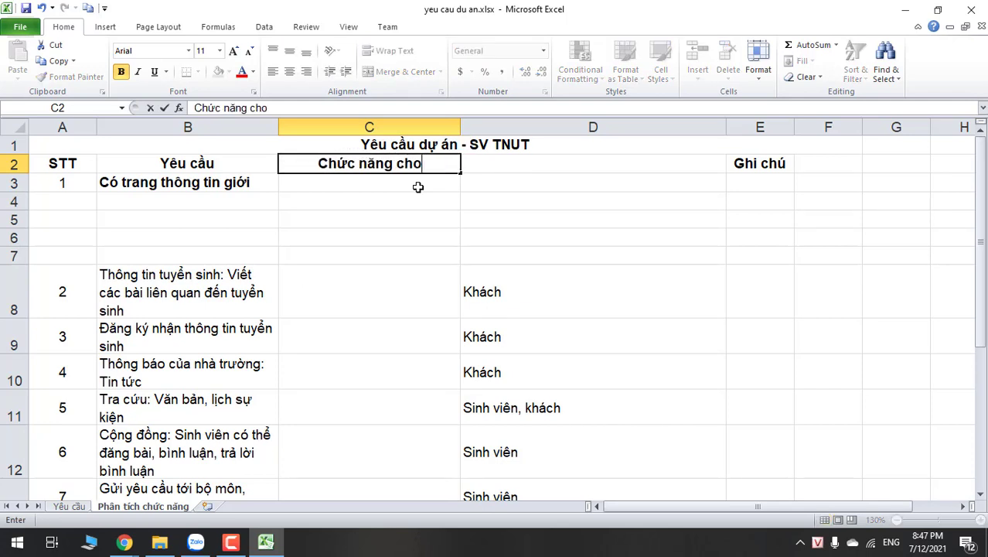
text( khách)
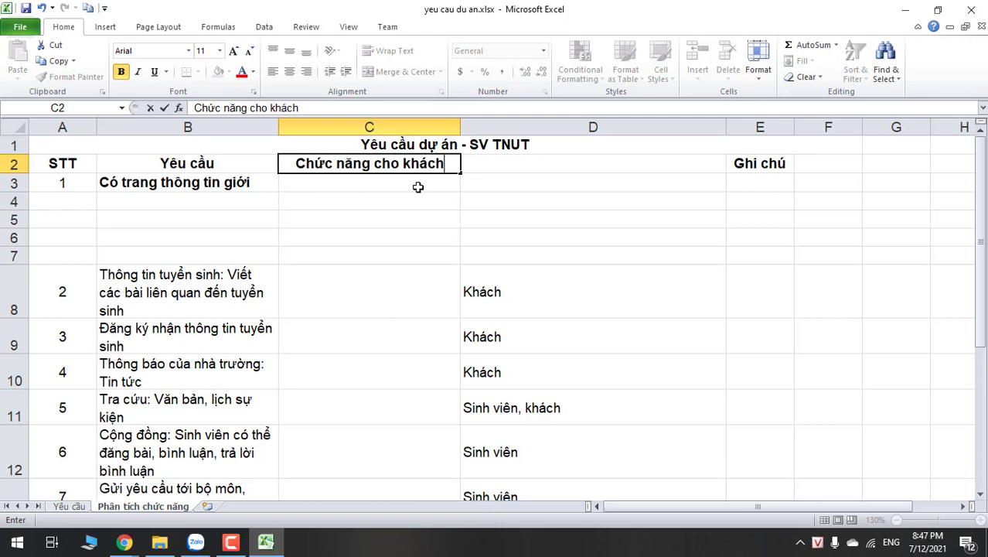
click(430, 214)
Enter the header "Chức năng admin" in D2.
ctrl+scroll(430, 214, down, 3)
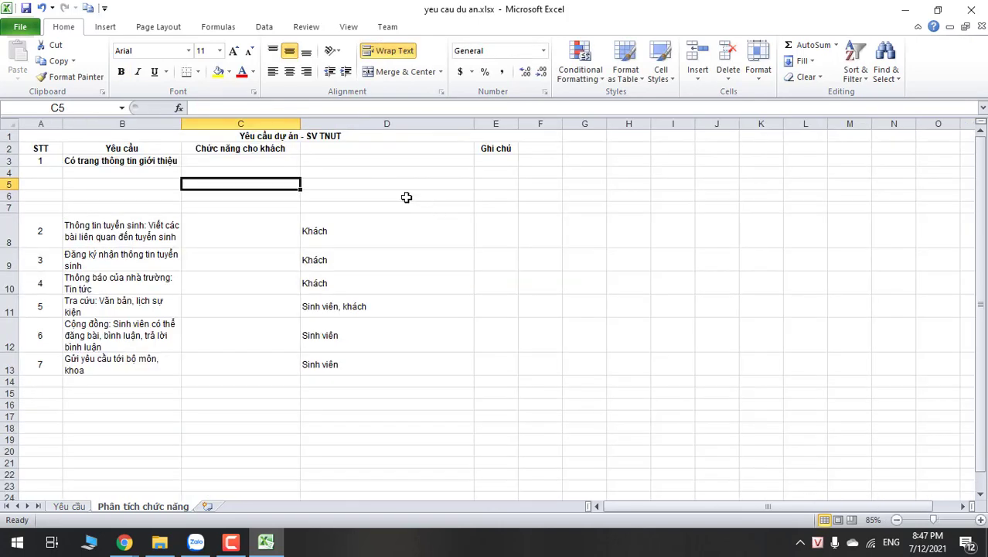
click(422, 172)
click(424, 157)
text(Chịucw)
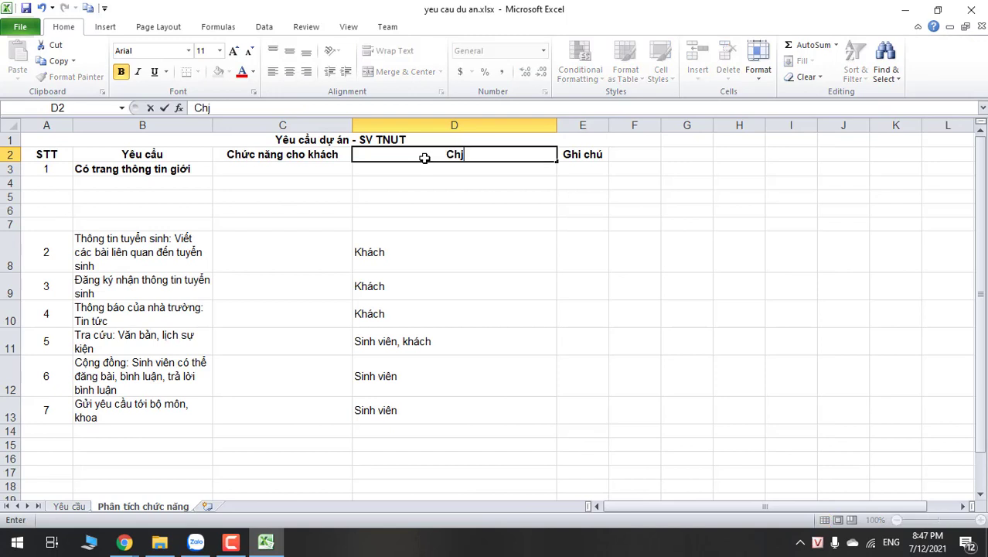
key(BackSpace)
key(BackSpace)
key(BackSpace)
key(BackSpace)
text(ức năng admin)
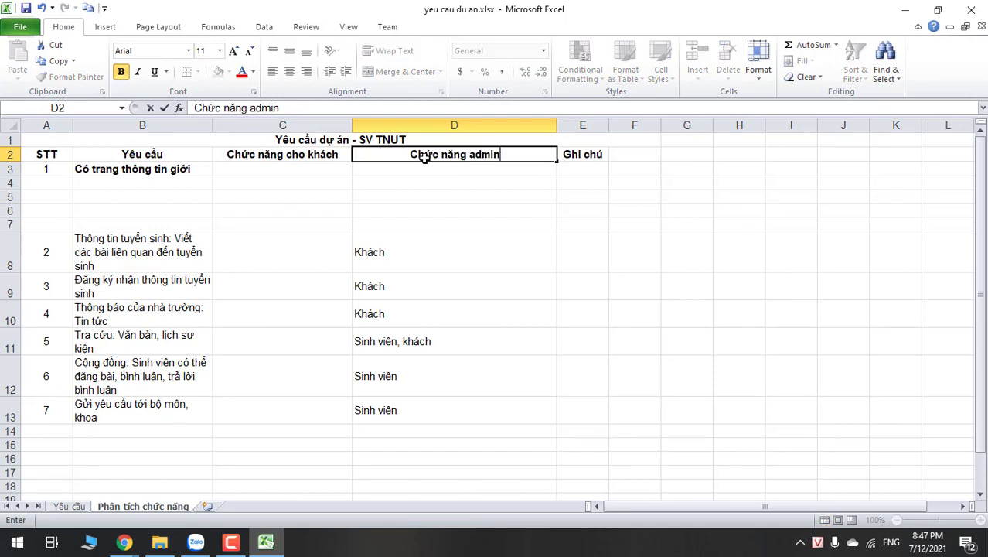
click(479, 193)
Unmerge the title in row 1, merge and center it across A1:E1 only, and make row 1 taller.
click(341, 139)
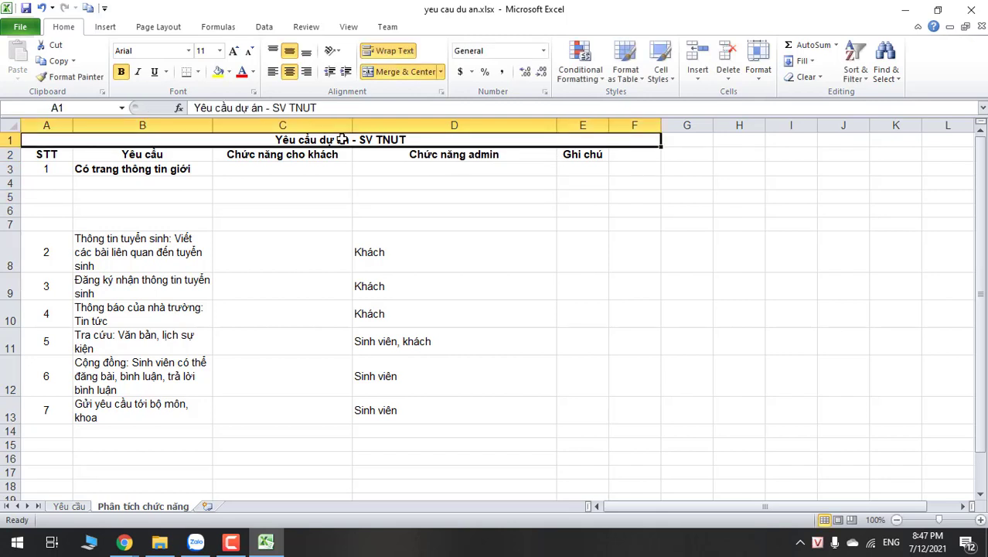
click(402, 72)
click(402, 71)
click(402, 72)
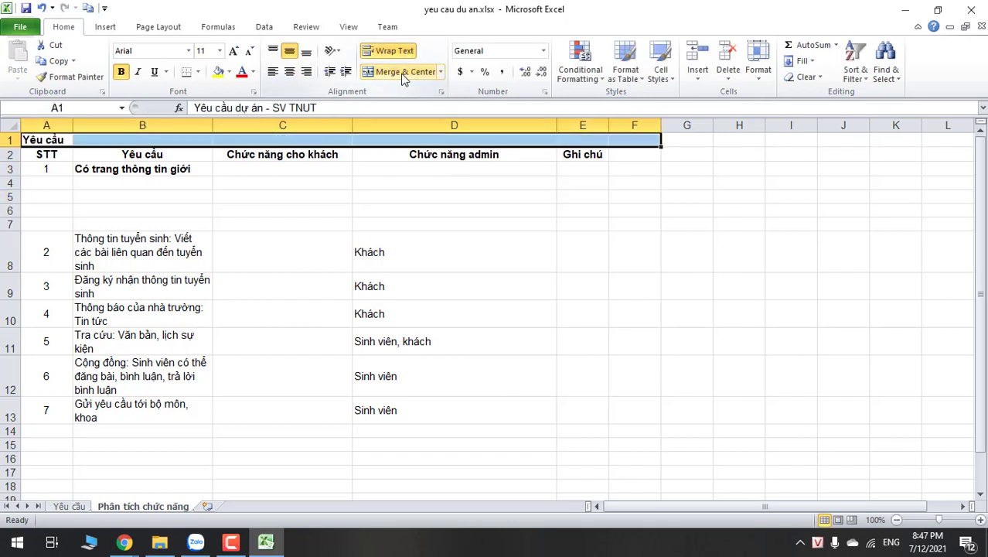
click(449, 208)
drag(62, 139, 584, 139)
click(404, 72)
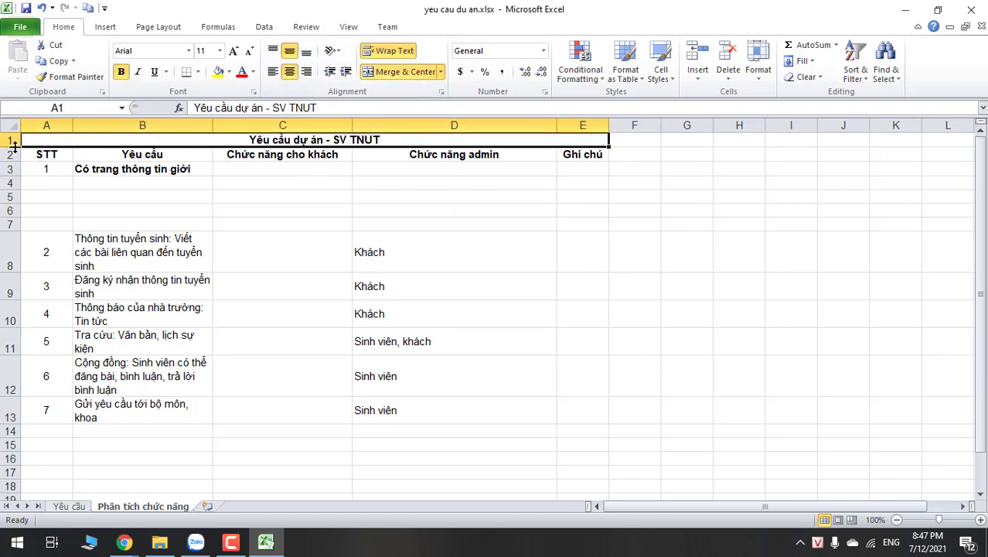
drag(13, 147, 14, 186)
click(207, 235)
Enter "Trang bài viết giới thiệu" in C4 as a guest function of requirement 1.
click(283, 200)
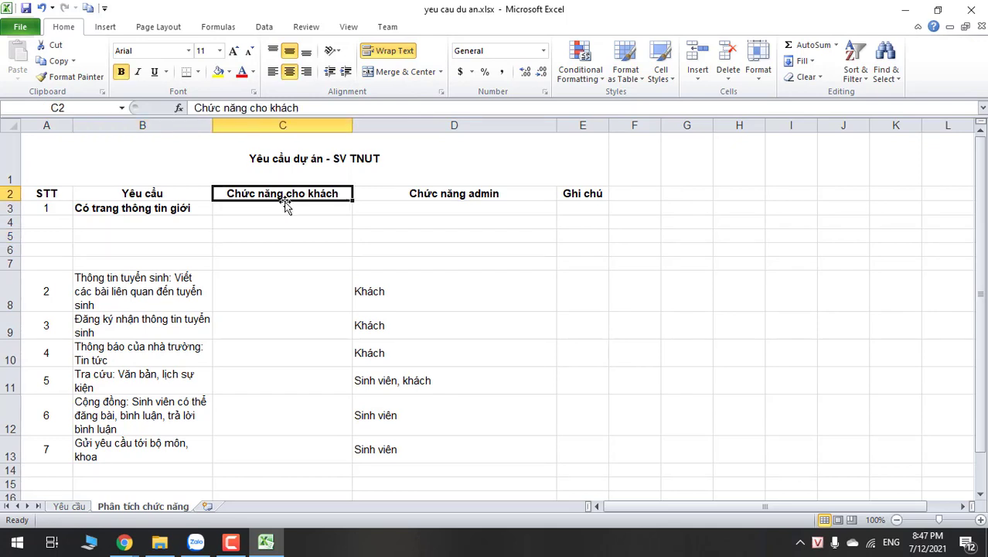
click(284, 213)
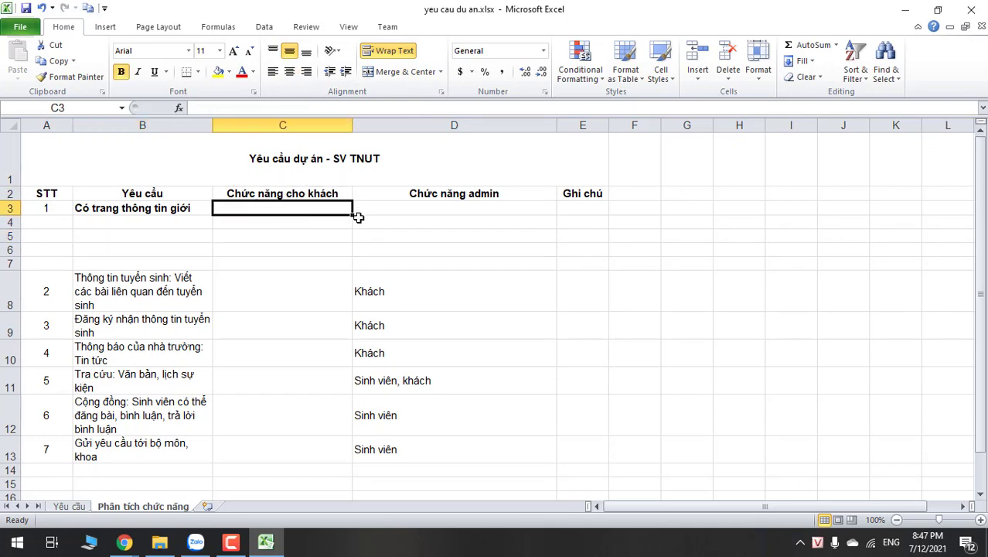
click(320, 224)
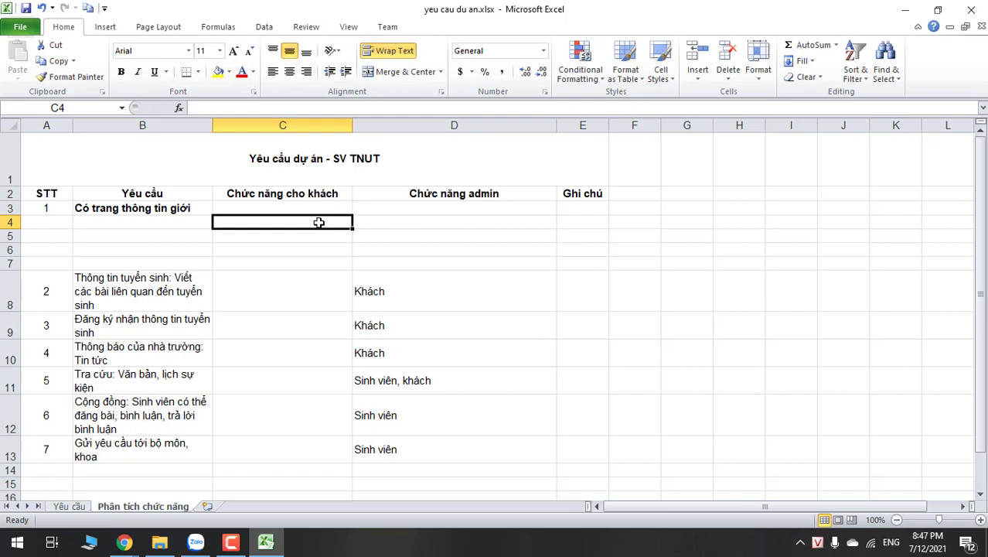
text(Chi)
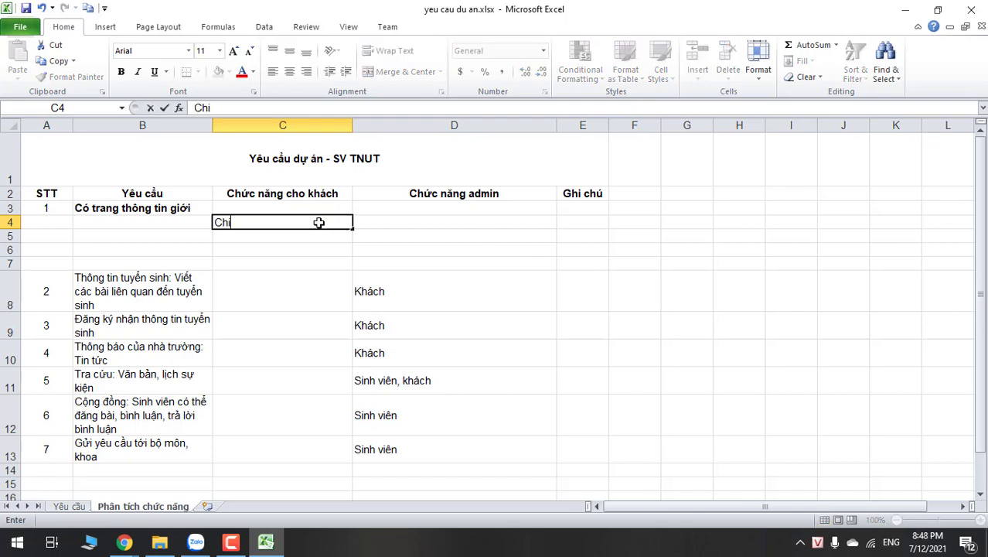
text( th)
key(BackSpace)
key(BackSpace)
key(BackSpace)
key(BackSpace)
key(BackSpace)
key(BackSpace)
text(Bai)
key(BackSpace)
key(BackSpace)
key(BackSpace)
text(Trang bài)
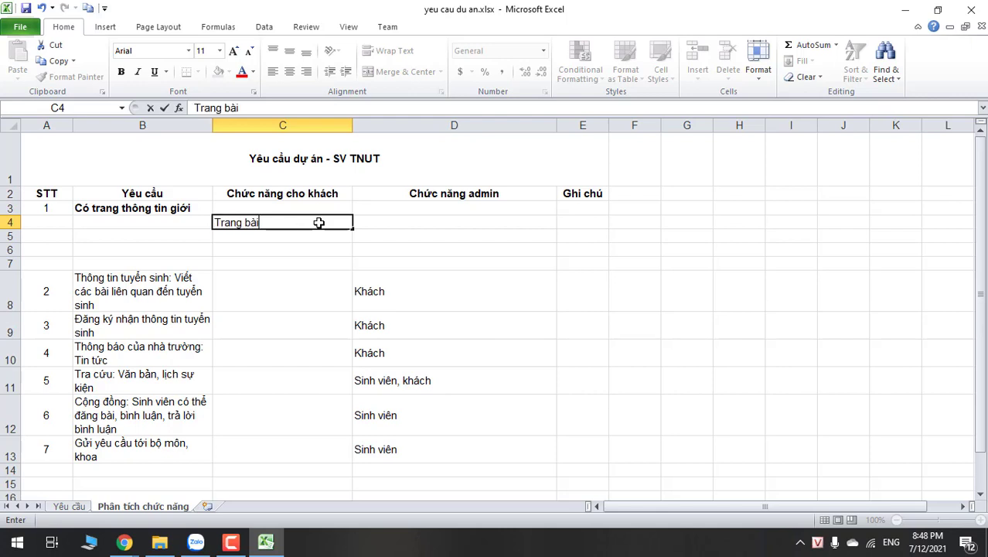
text( viet)
text( giới thiêu)
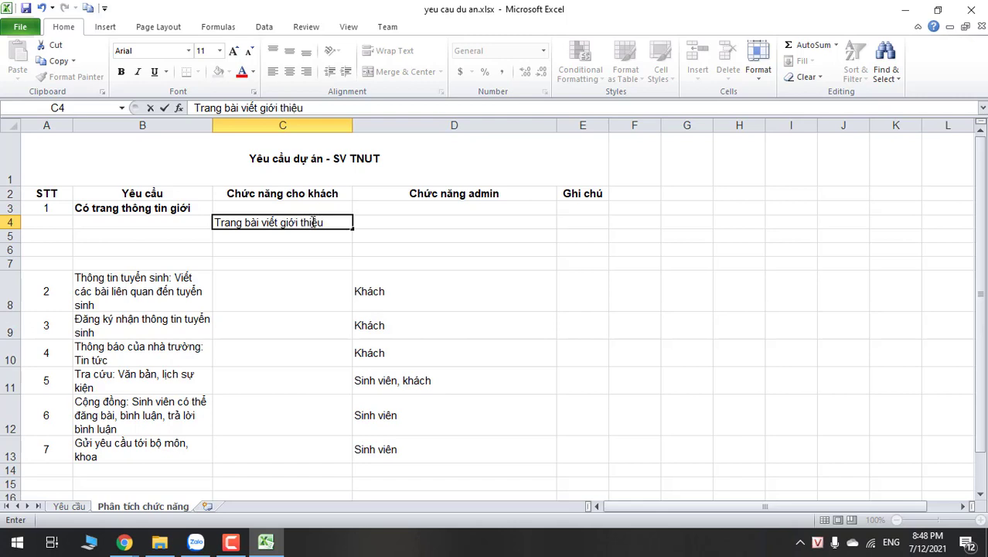
Reword the guest function text in C4 to "Hiển thị nội dung bài viết giới thiệu".
click(217, 221)
text(Hiem t)
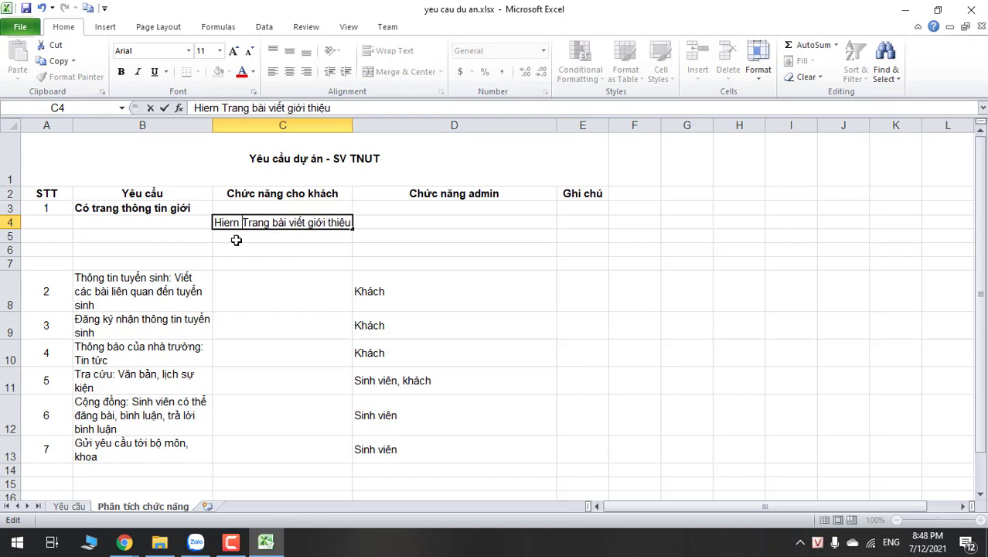
key(BackSpace)
key(BackSpace)
key(BackSpace)
text(n thị nội)
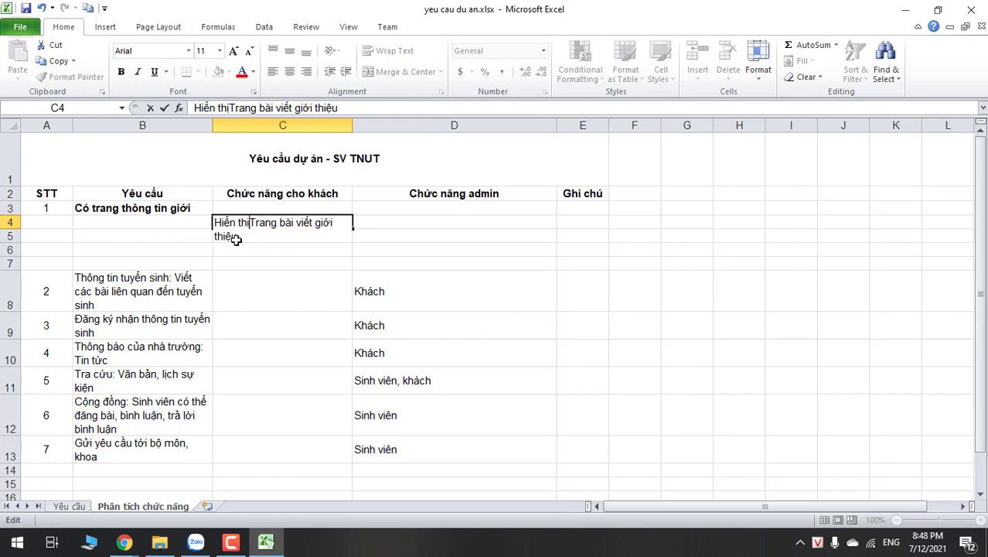
text( dung)
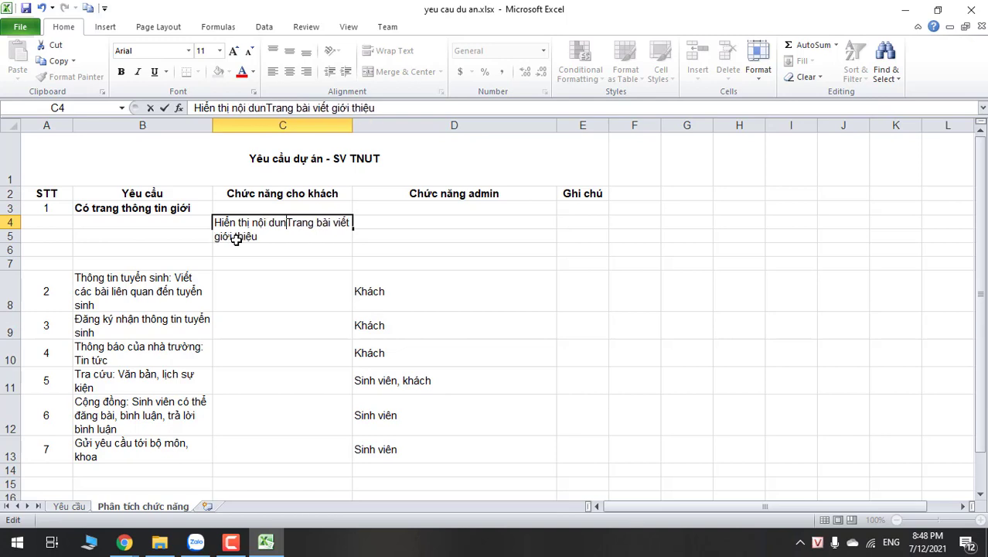
key(shift+Right)
key(shift+Right)
key(shift+Right)
key(shift+Right)
key(shift+Right)
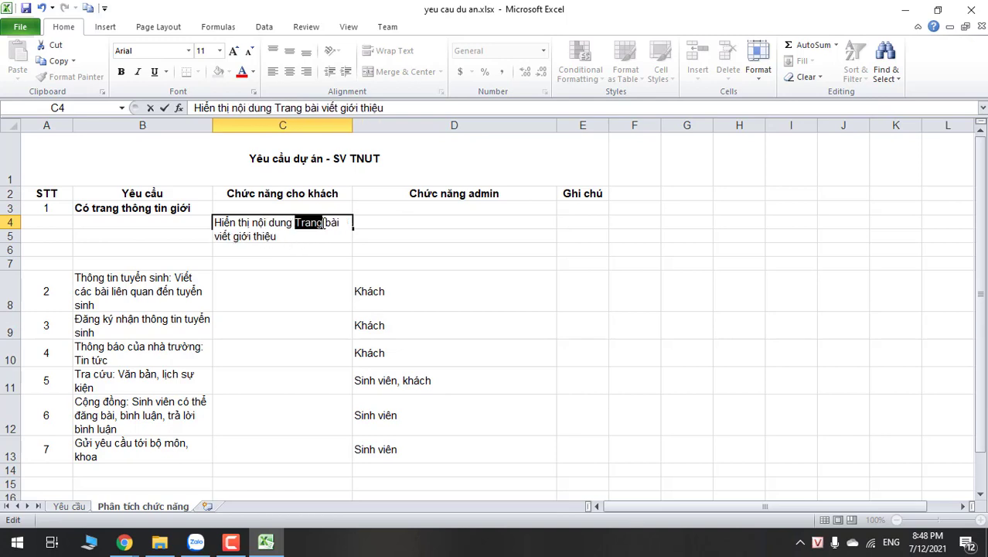
key(Delete)
key(BackSpace)
key(Return)
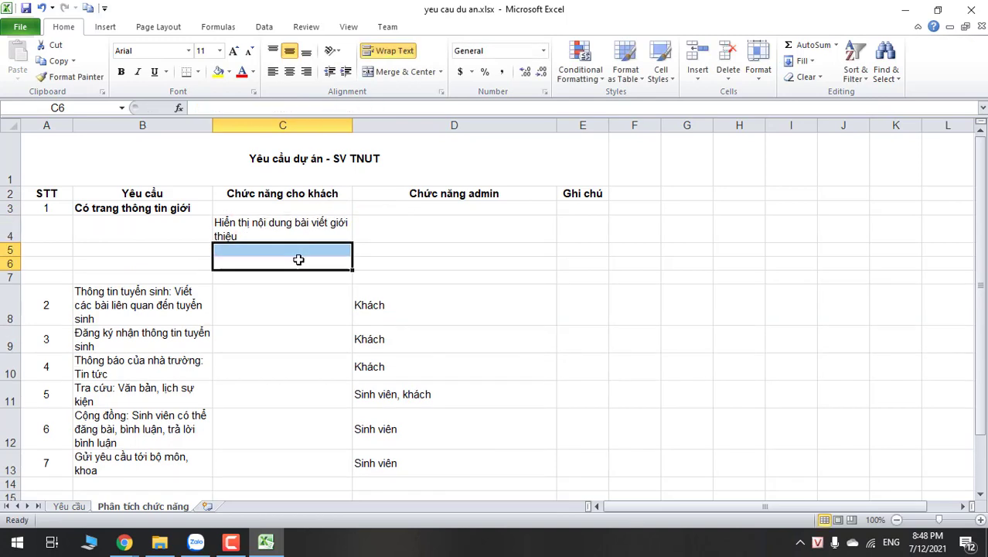
click(257, 233)
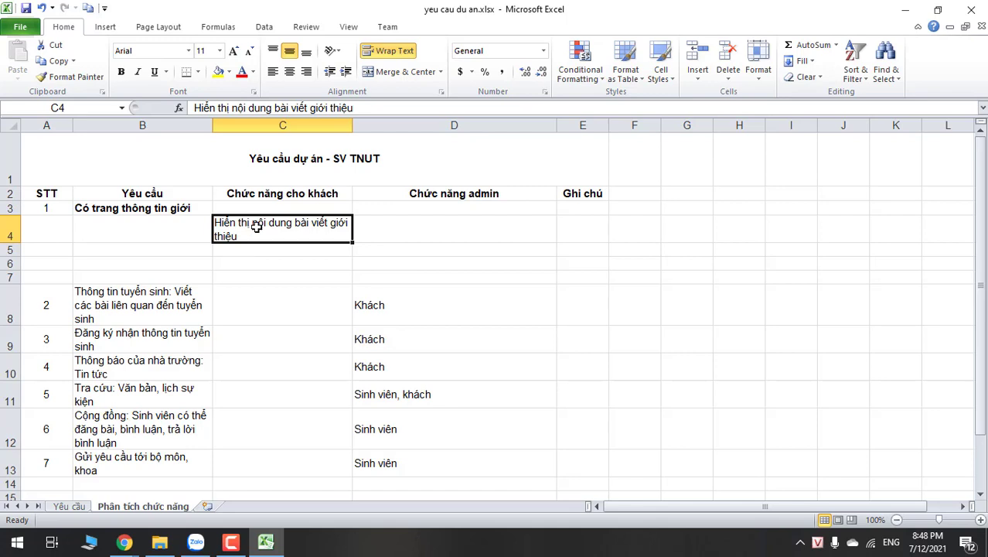
double_click(255, 236)
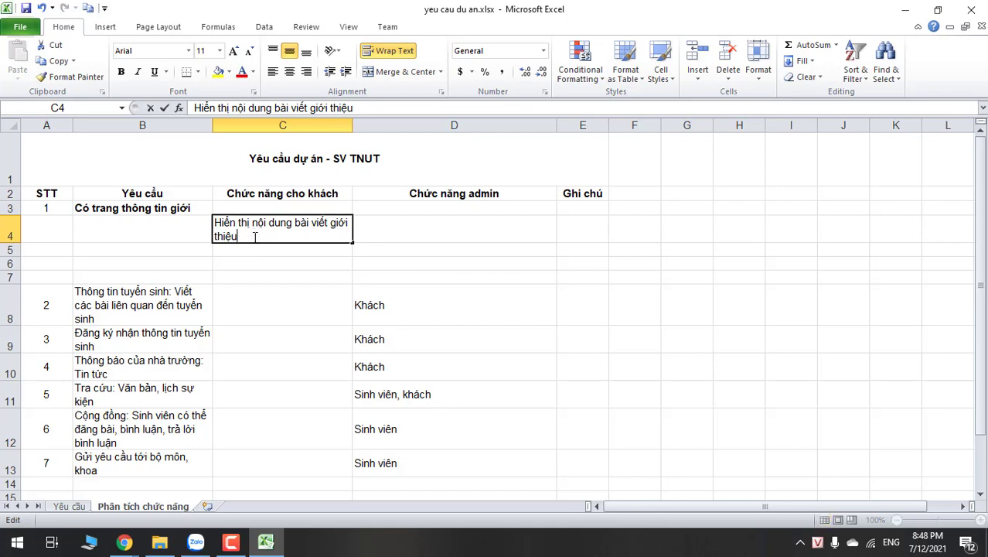
click(252, 246)
click(252, 236)
double_click(253, 237)
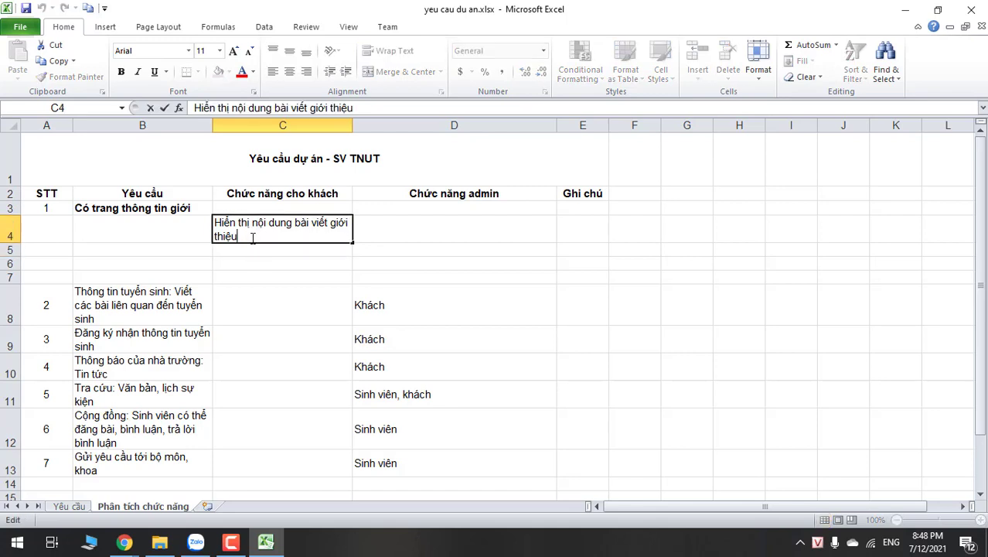
click(251, 250)
double_click(253, 236)
click(253, 247)
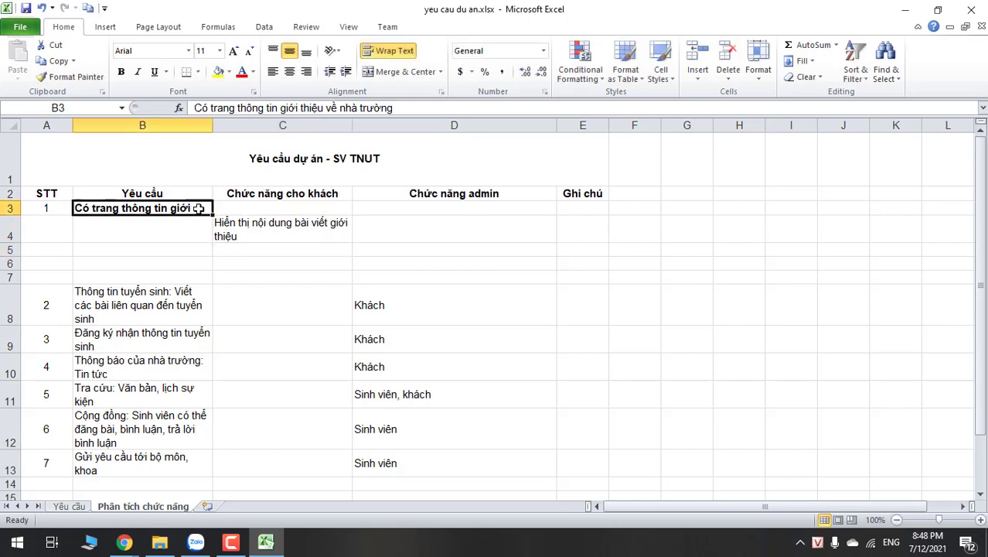
double_click(209, 209)
click(39, 219)
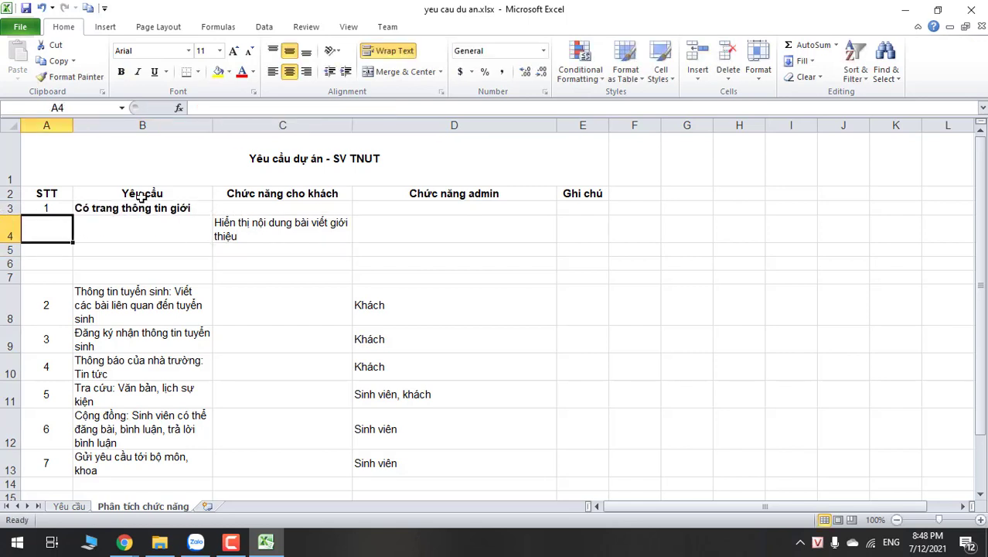
Try to reapply text wrapping to the table block A1:E4.
key(ctrl+a)
click(390, 51)
click(391, 50)
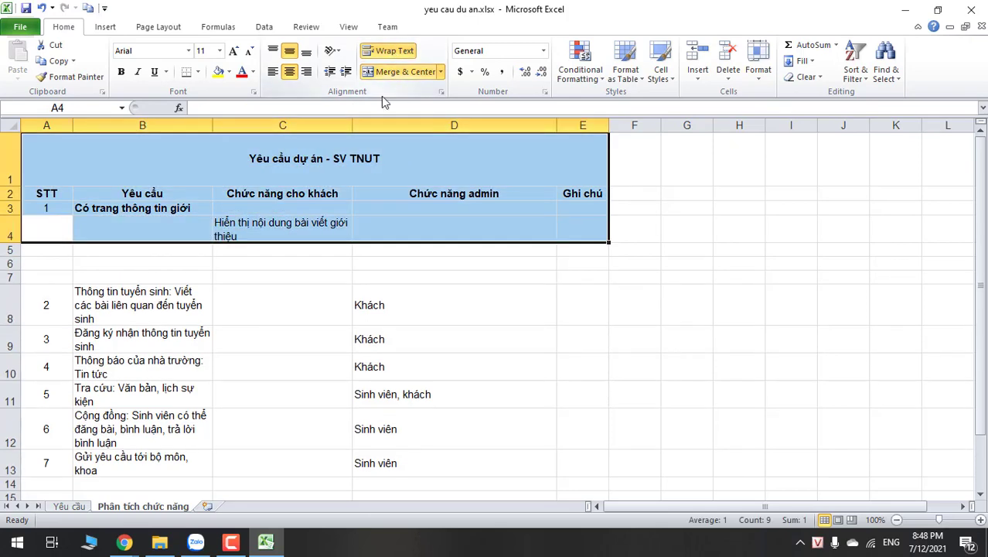
Enter "Chi sẻ lên zalo, facebook" in C5 as a second guest function of requirement 1.
click(275, 261)
click(253, 249)
text(Chi sẻ)
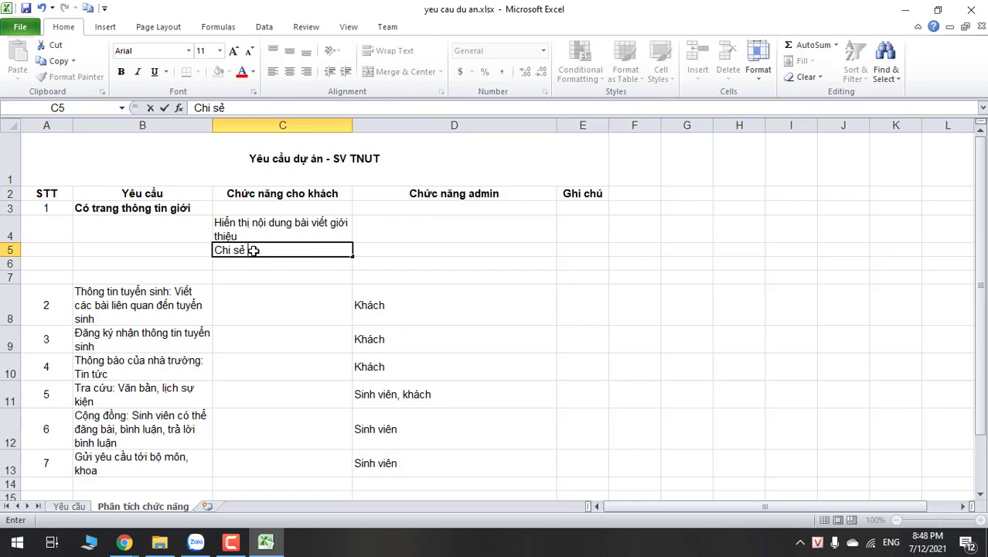
text( lên zalo, faceboo)
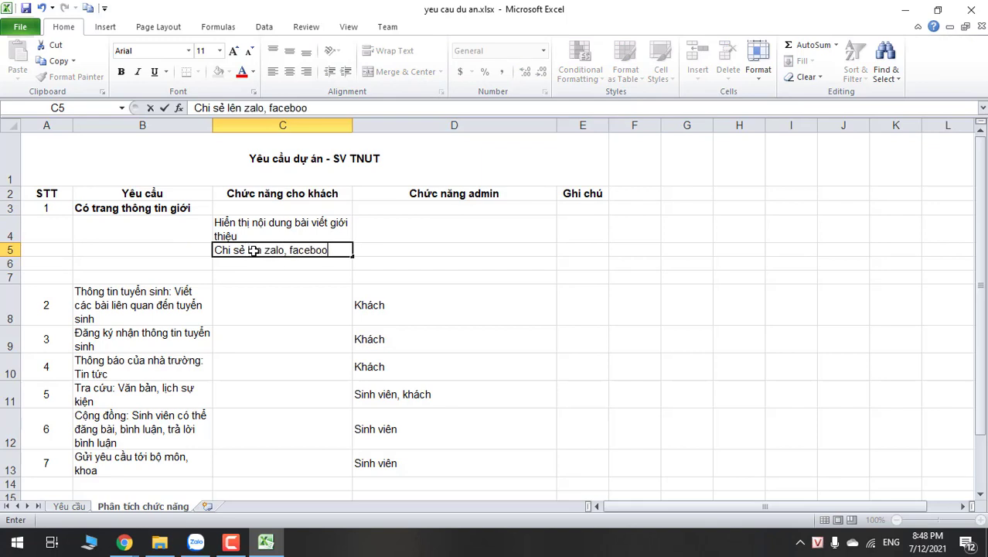
text(k)
click(317, 277)
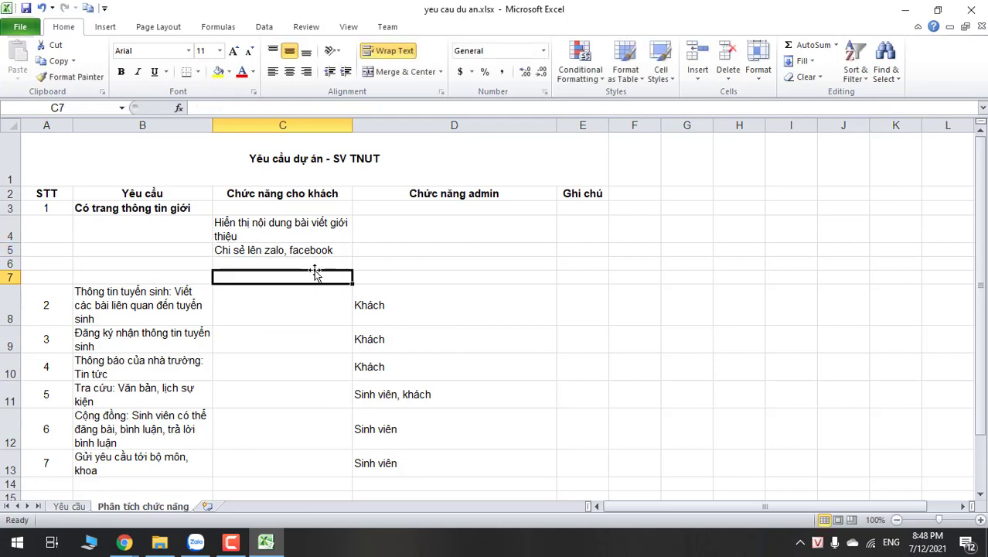
click(314, 250)
click(297, 268)
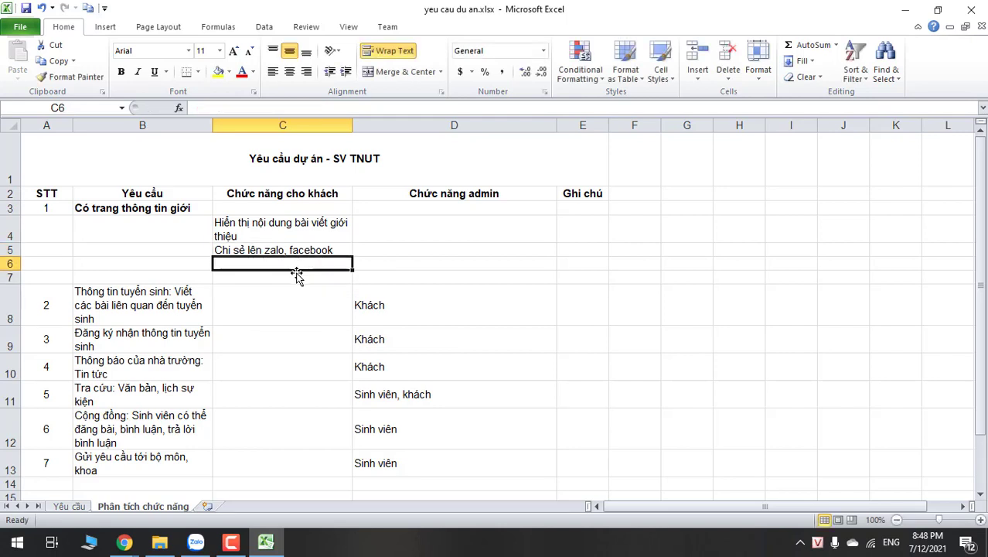
Enter "Quản lý danh sách bài viết giới thiệu" in D4 as an admin function of requirement 1.
click(459, 232)
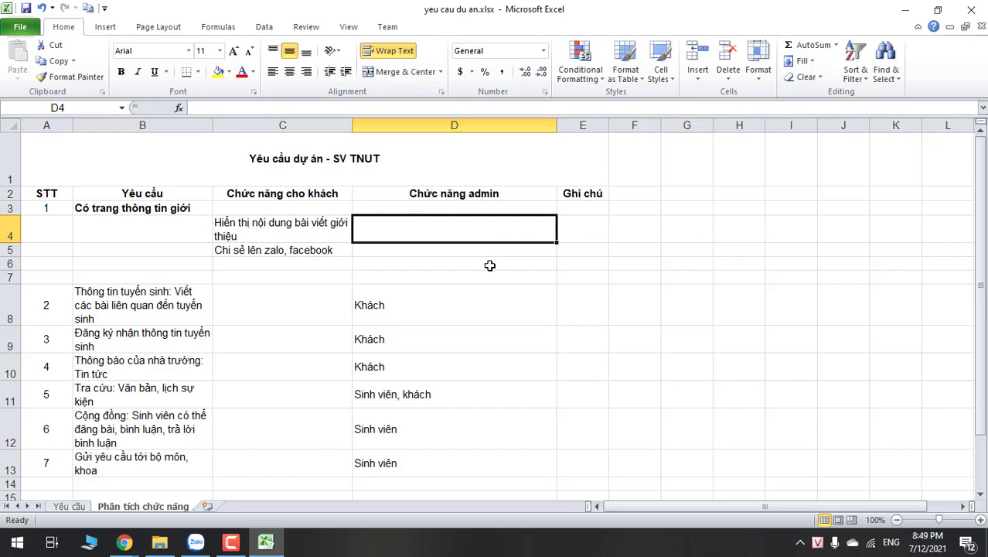
text(Quản)
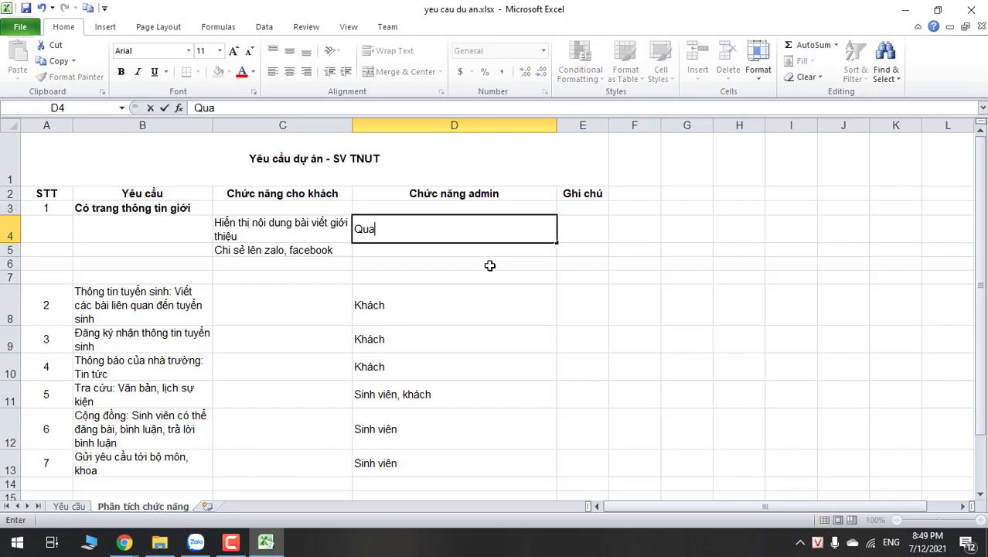
text( lý dan)
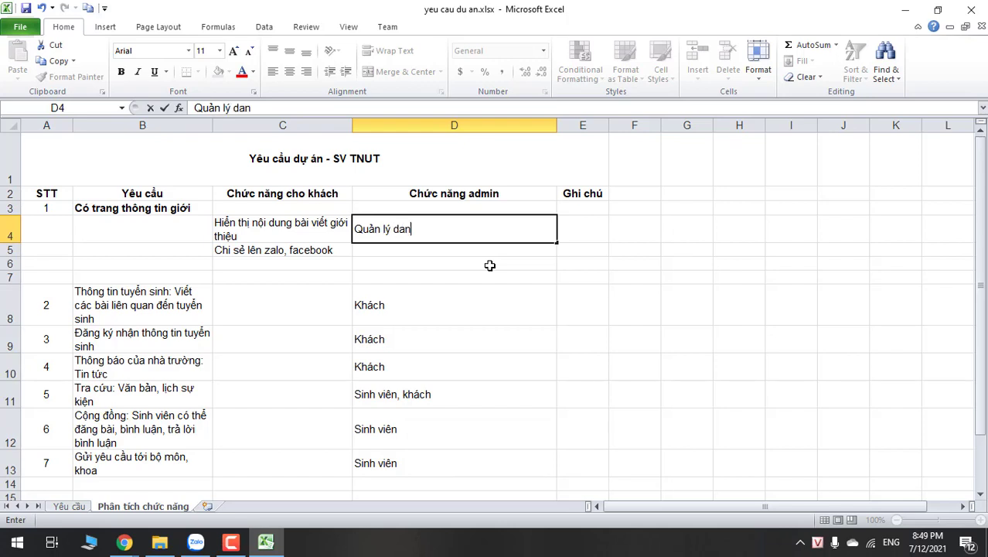
text(h sách bài viết)
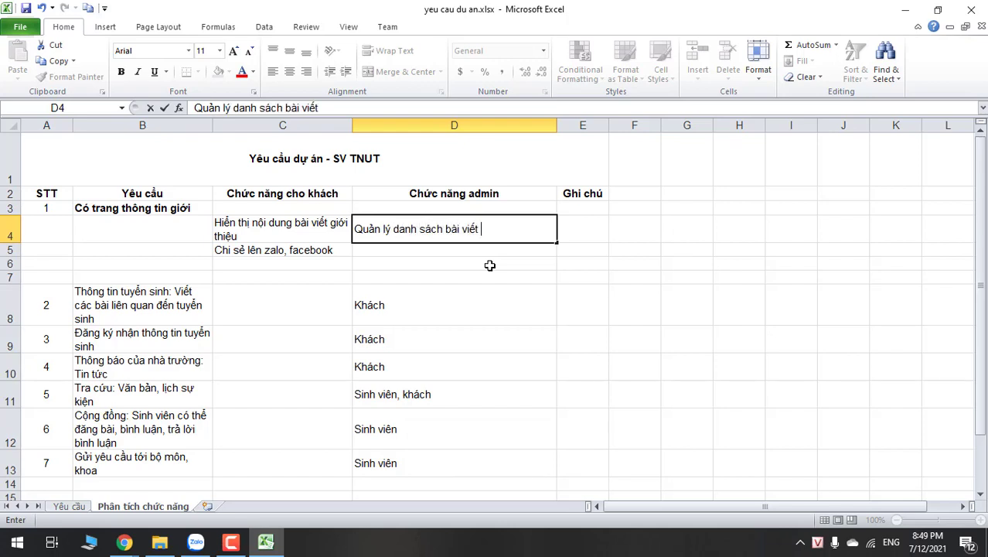
text( giới thiệu)
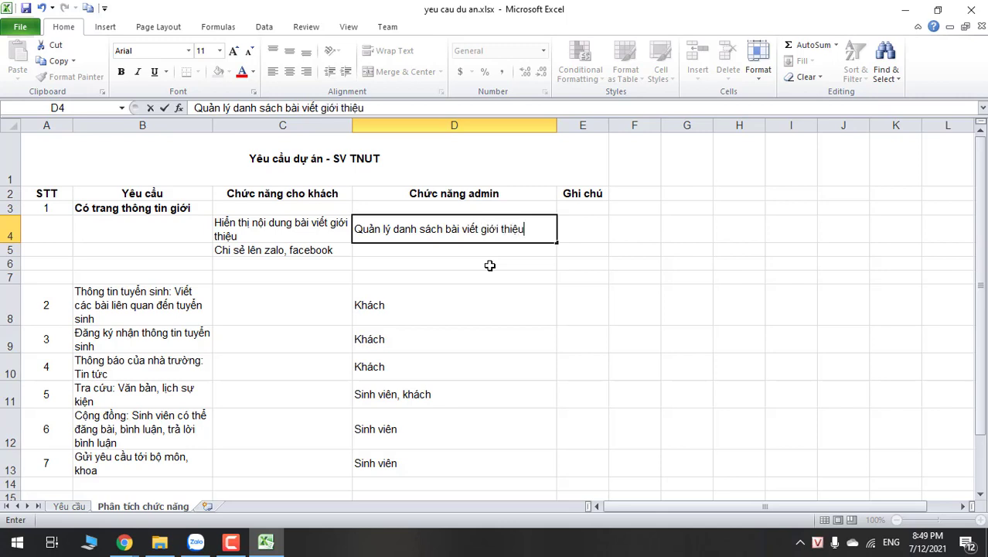
Enter "Thêm, sửa, xóa bài viết" in D5 as the second admin function of requirement 1.
click(461, 249)
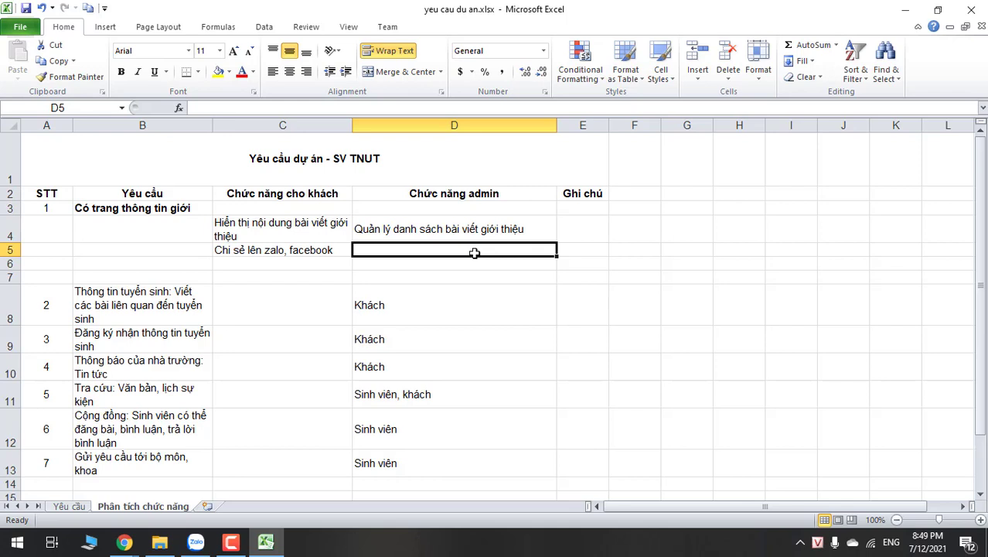
text(Thêm, sửa)
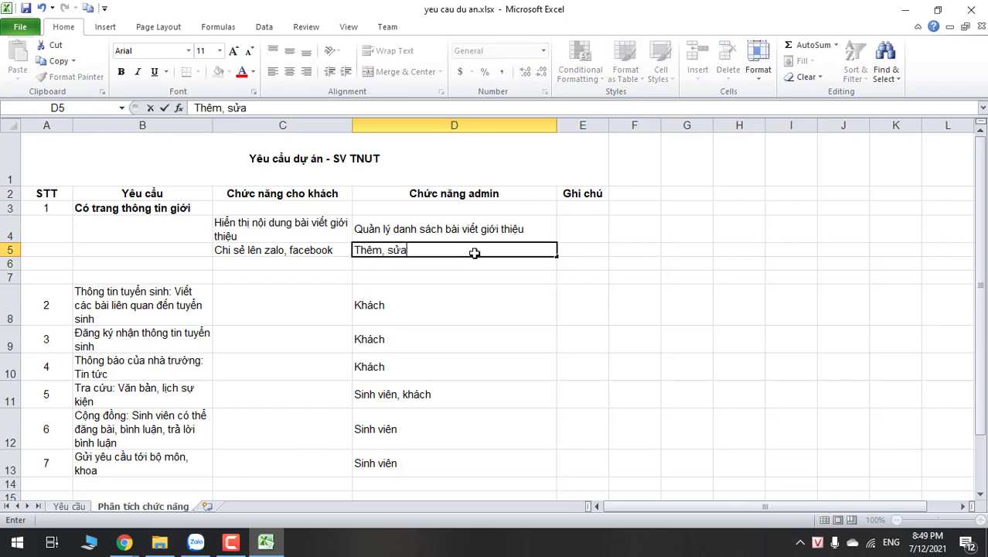
text(, xóa bài v)
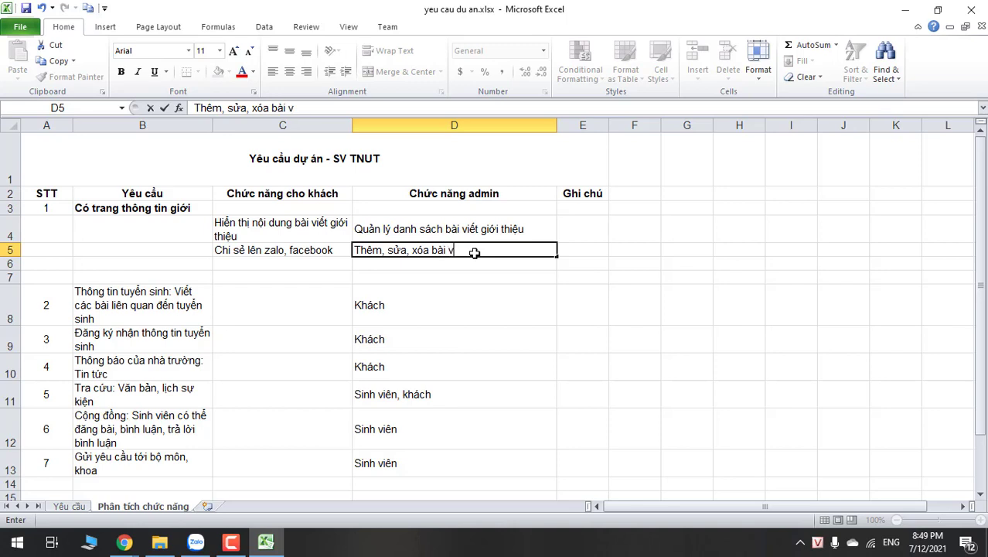
text(iết)
key(Return)
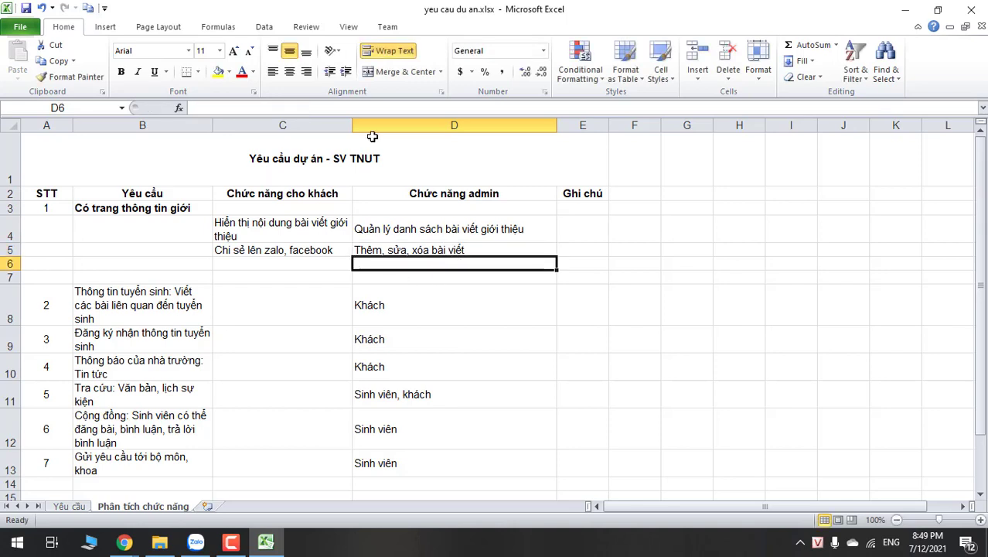
Insert three blank rows at row 9, between requirement 2 and requirement 3.
click(421, 280)
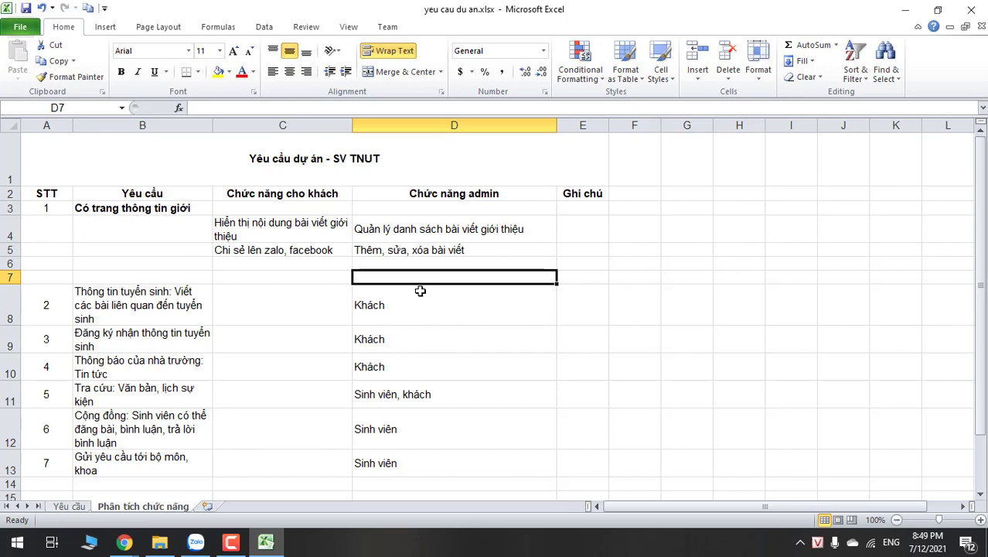
click(417, 305)
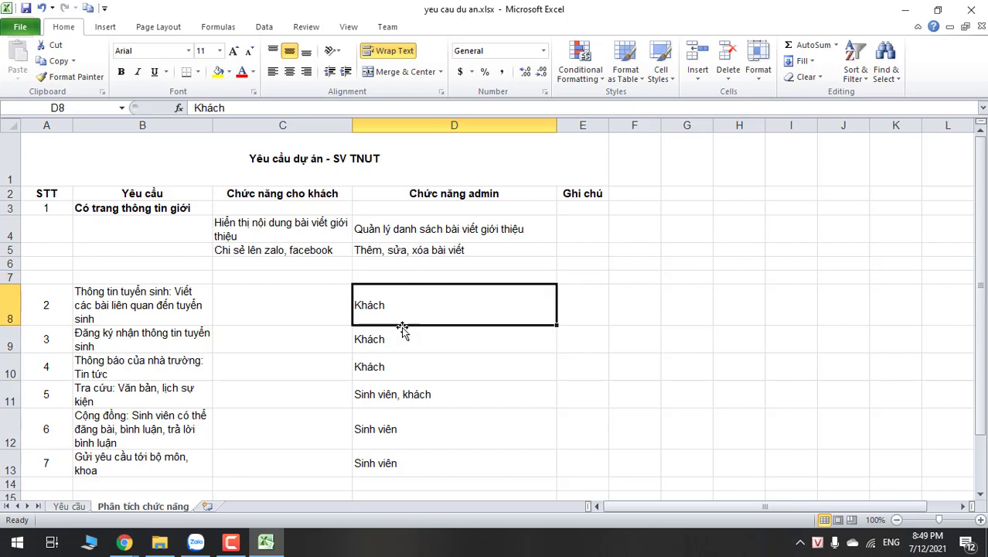
click(146, 317)
click(155, 341)
click(12, 340)
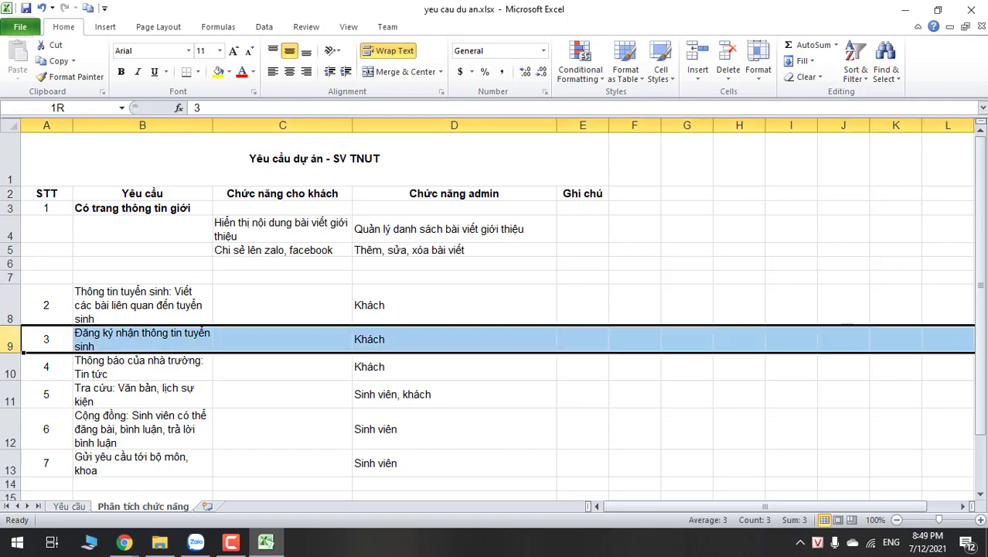
right_click(12, 340)
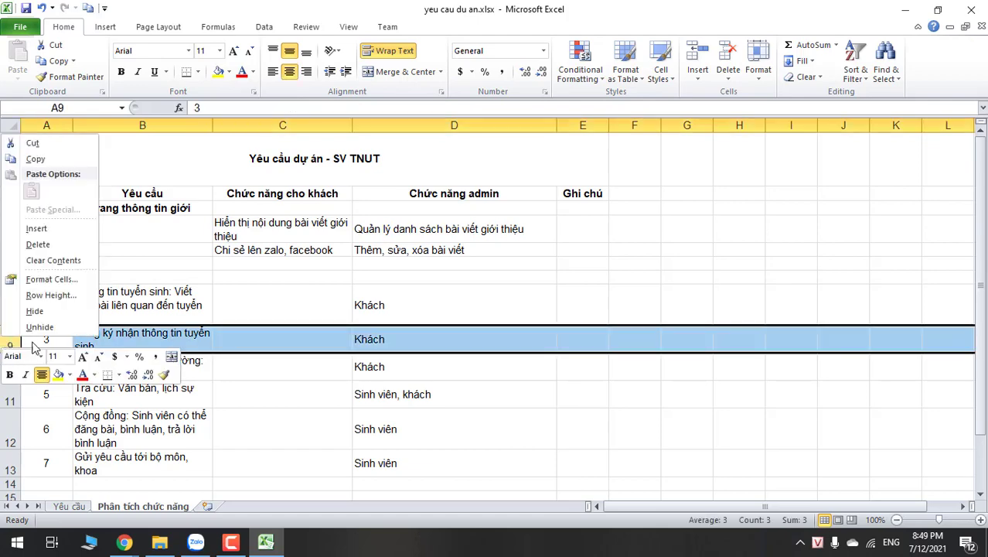
click(68, 230)
right_click(10, 331)
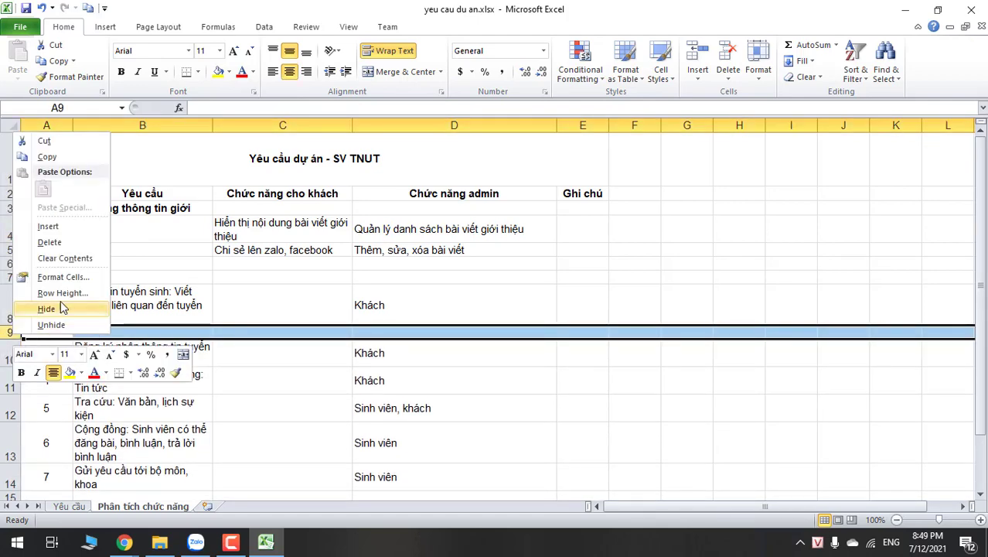
click(69, 229)
right_click(11, 331)
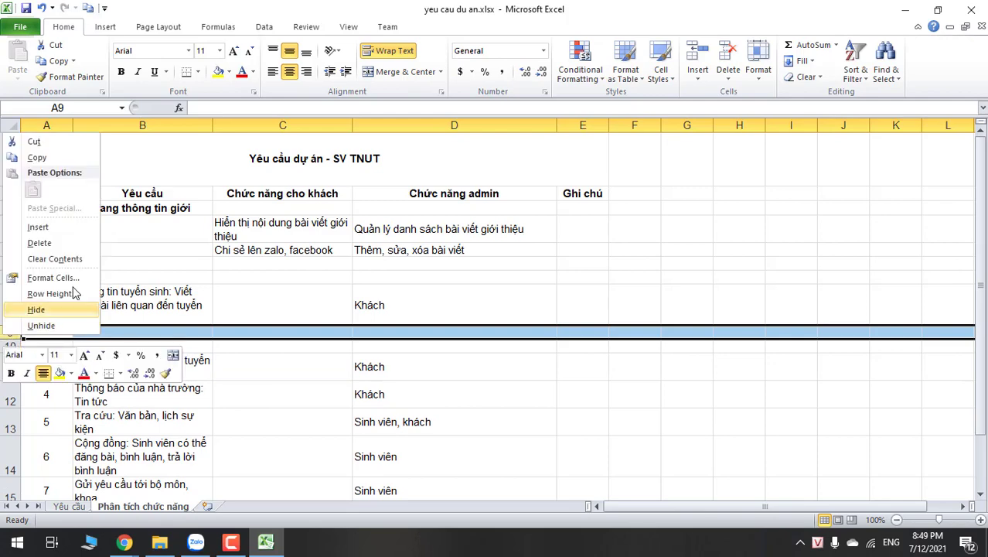
click(68, 228)
Clear the guest and admin function cells C8:D8 of requirement 2.
click(294, 330)
click(355, 303)
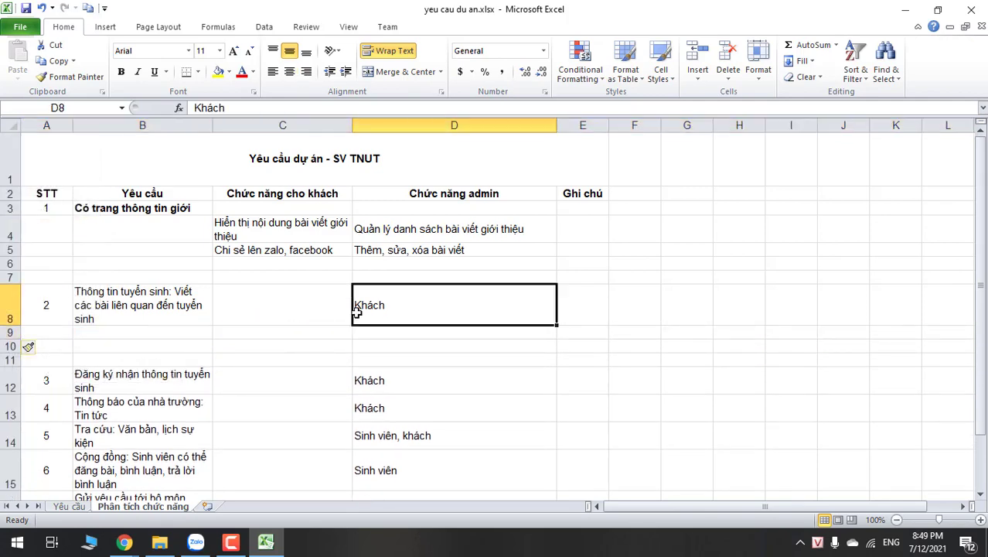
click(309, 308)
drag(309, 308, 338, 307)
key(Delete)
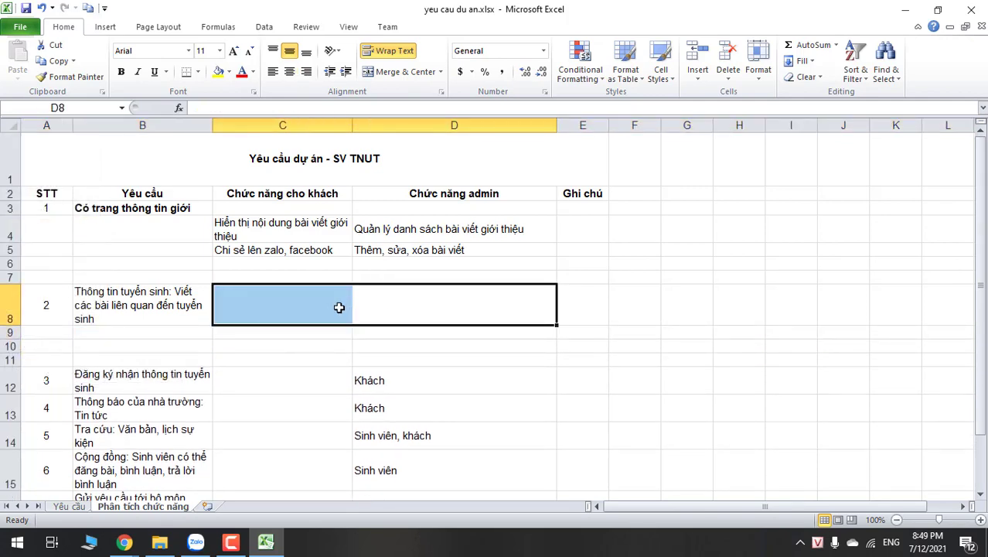
Widen column B so that the requirement 1 text in B3 fits on one line.
click(314, 330)
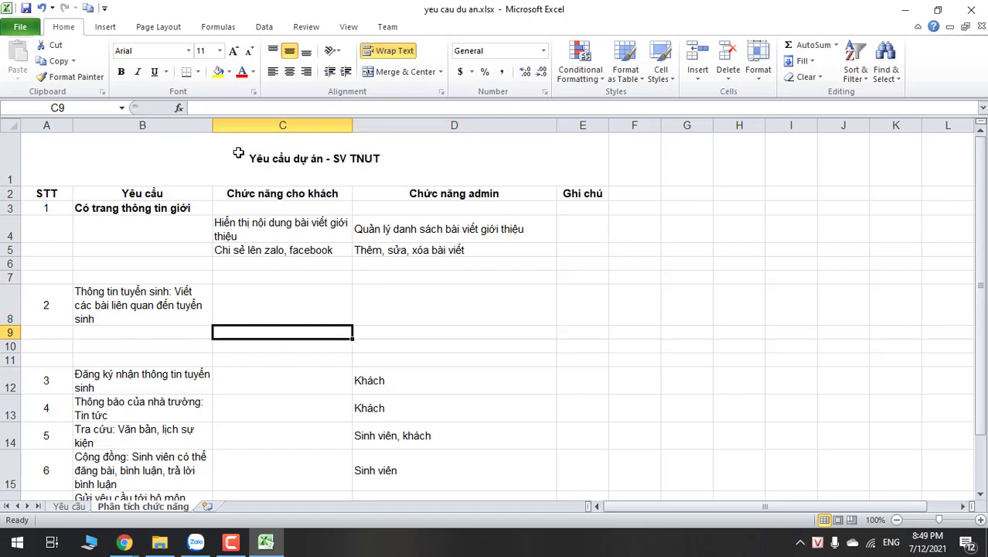
drag(214, 125, 232, 126)
click(322, 321)
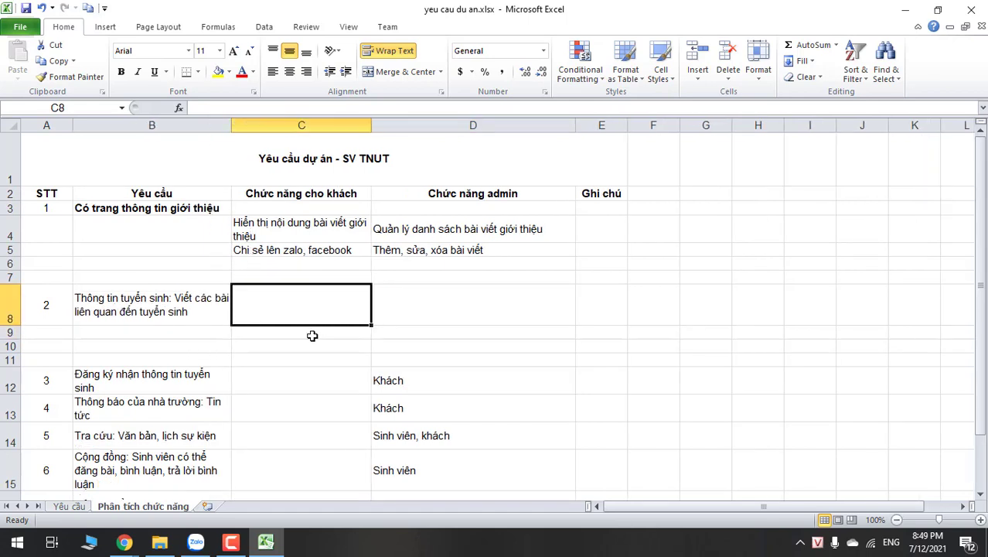
Enter "Hiển thị danh sách các bài viết tuyển sinh" in C9 as a guest function of requirement 2.
click(309, 335)
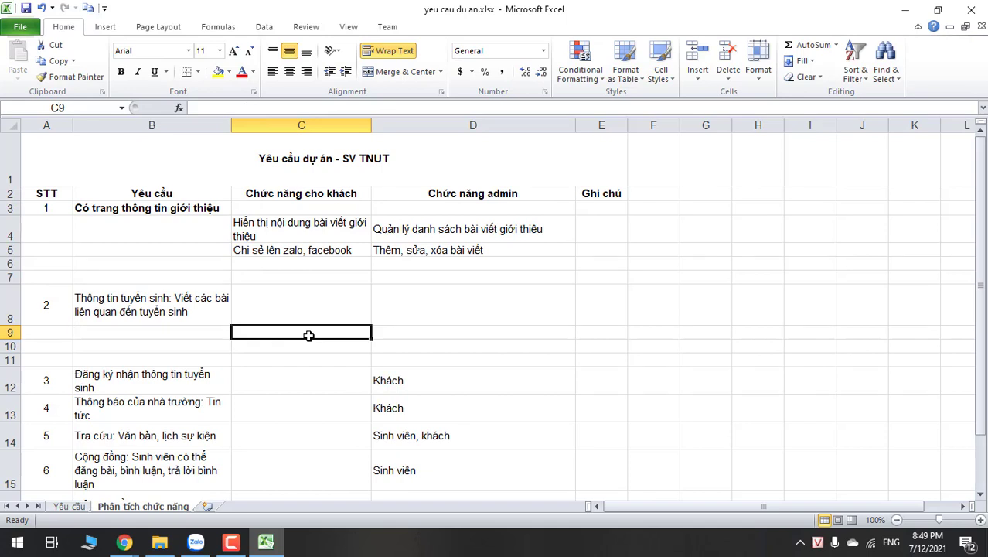
text(Hiển th)
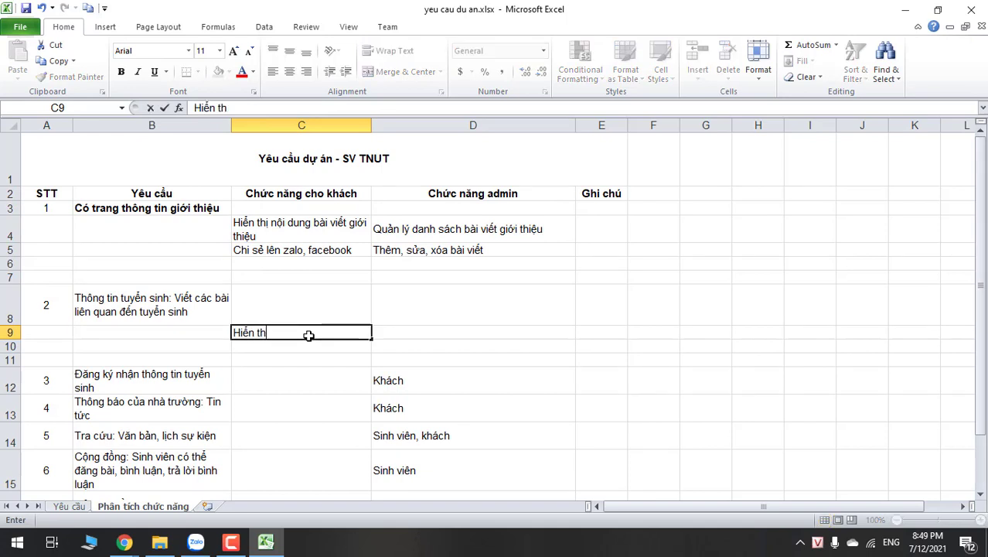
text(ị danh sách)
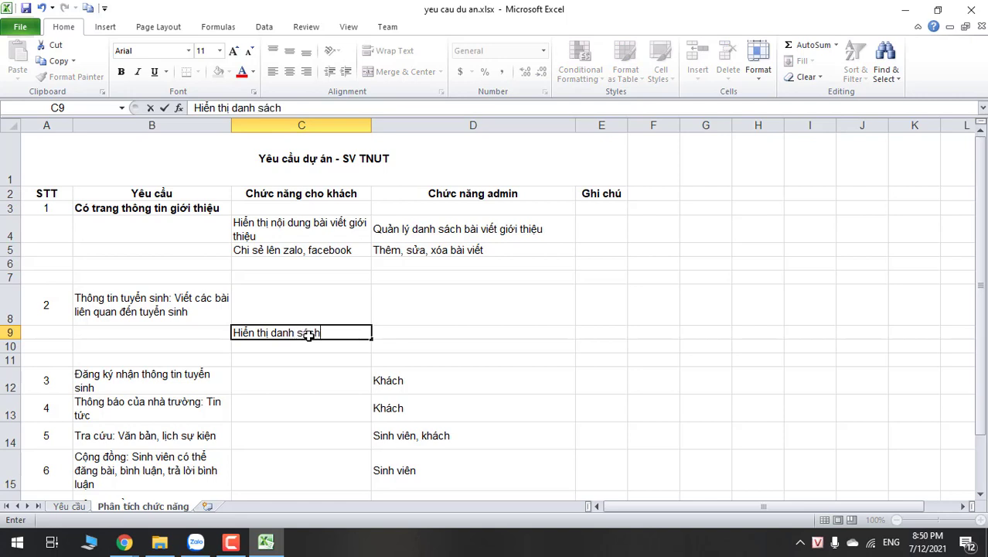
text( các bài v)
key(BackSpace)
text(các bài viết tueyern)
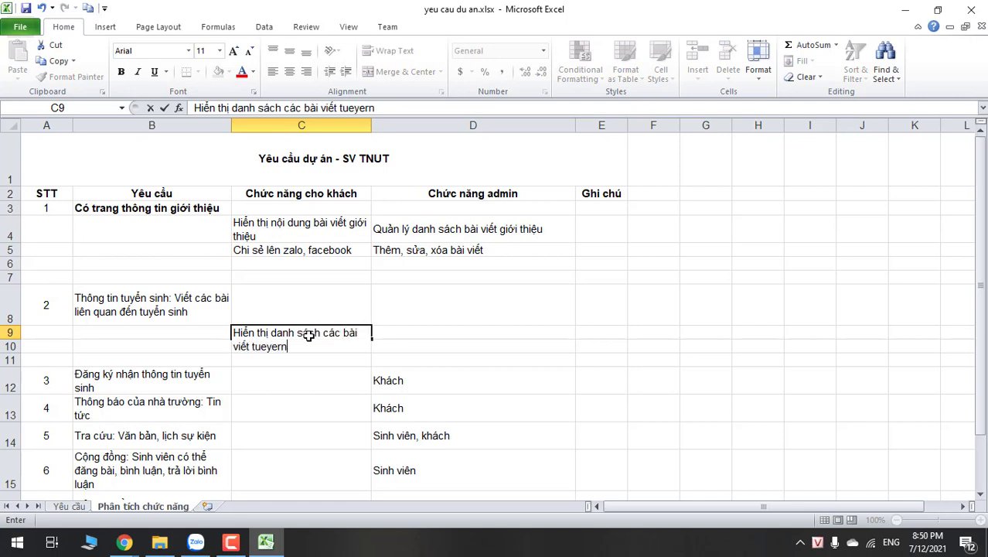
key(BackSpace)
key(BackSpace)
key(BackSpace)
key(BackSpace)
key(BackSpace)
key(BackSpace)
text(yển sinh)
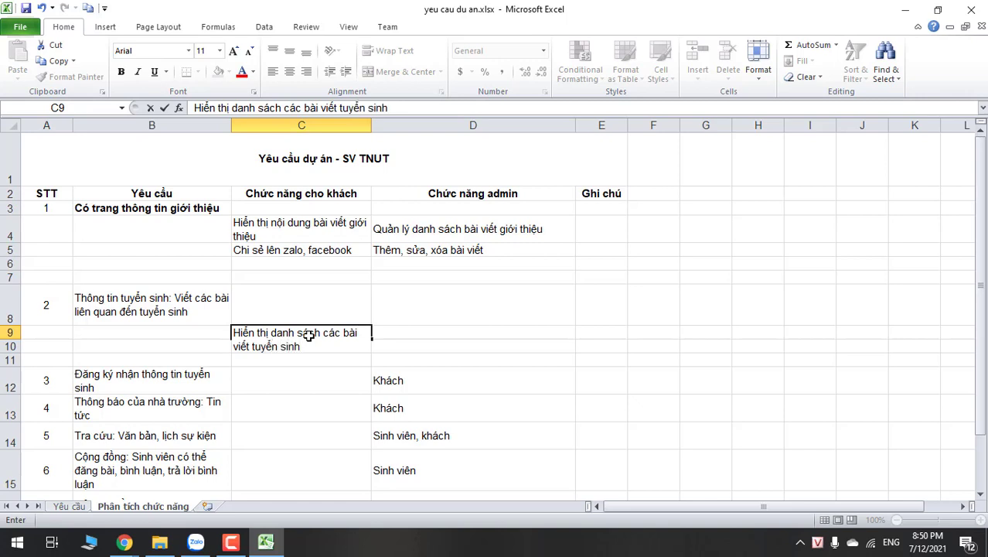
click(313, 368)
Enter "Trang chi tiết tuyển sinh" in C10 as another guest function of requirement 2.
click(400, 341)
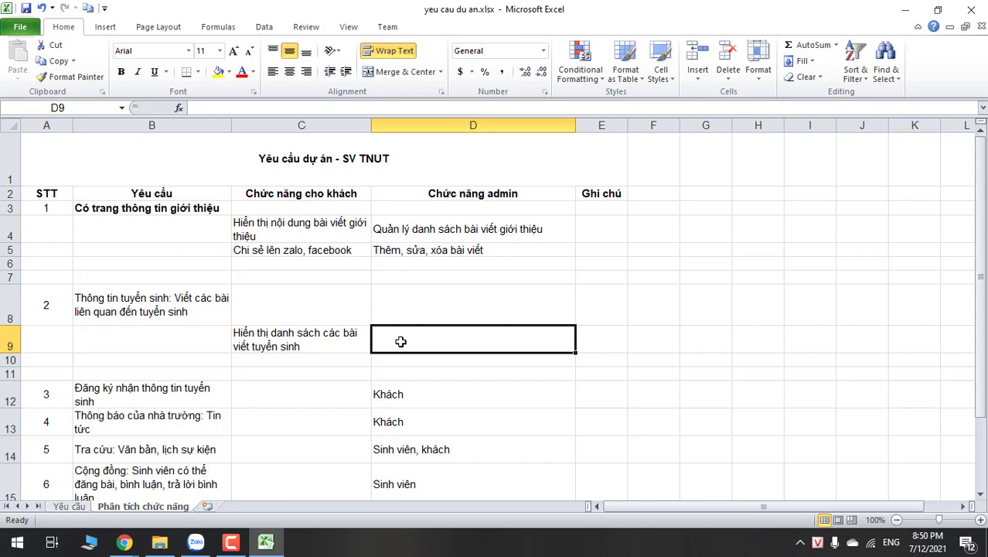
click(307, 230)
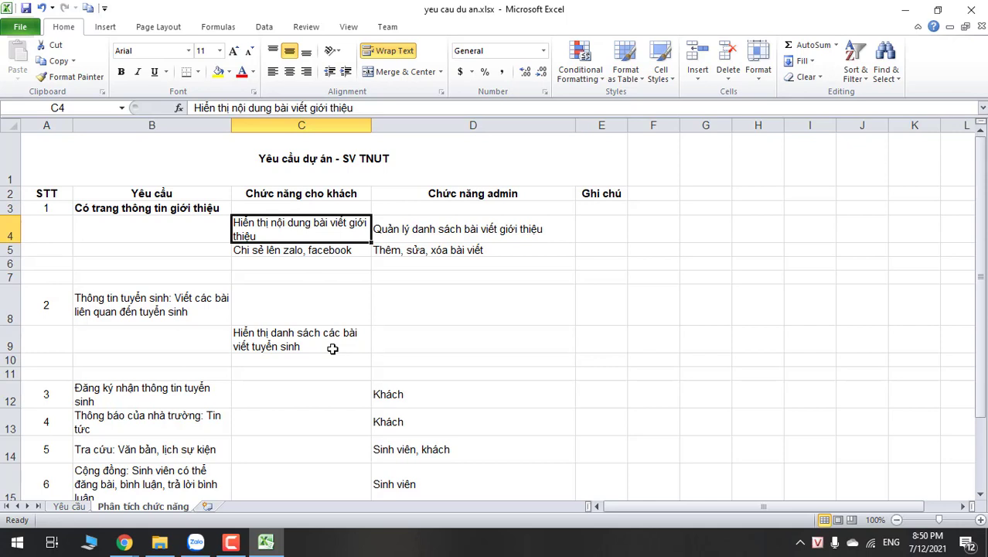
click(283, 343)
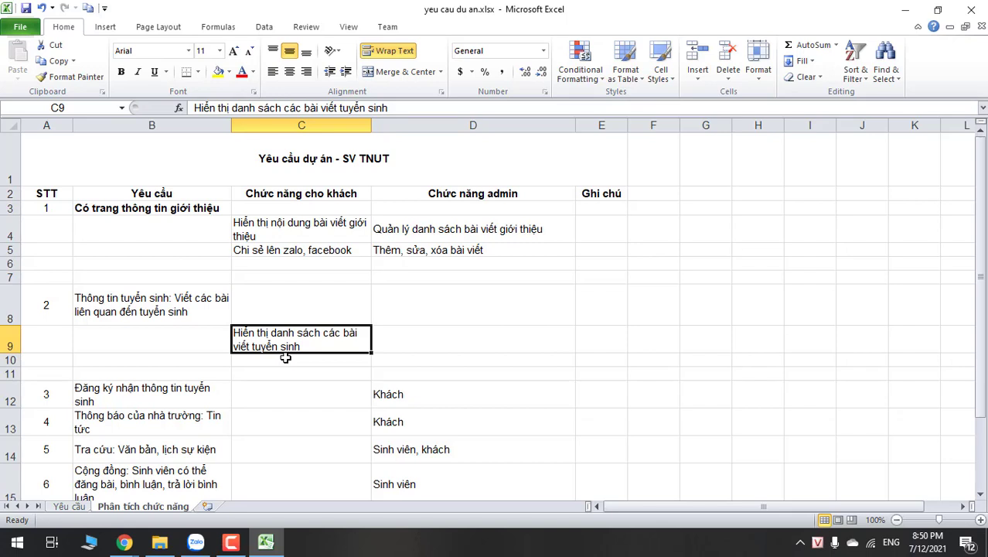
click(283, 359)
text(Trang )
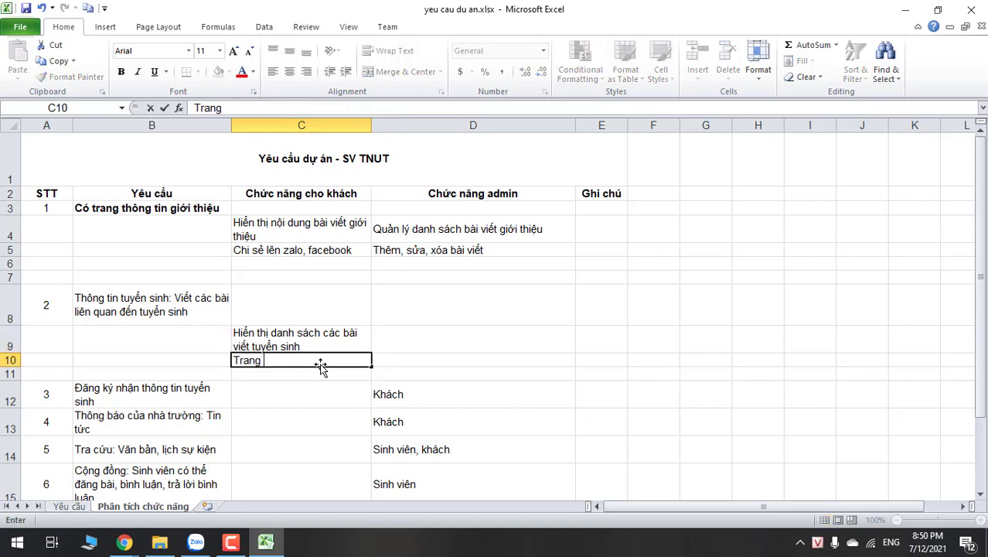
text(chi tiết)
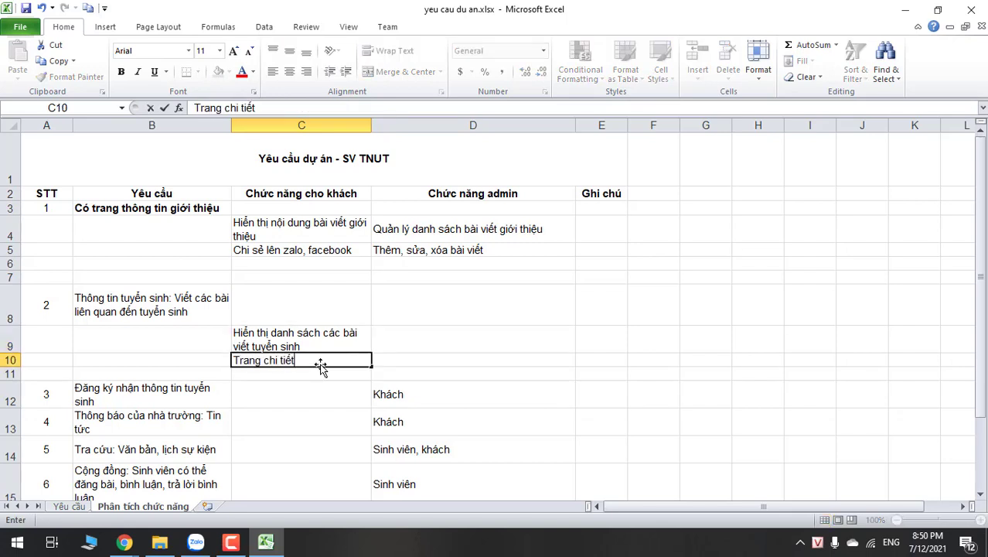
text( tuyển sinh)
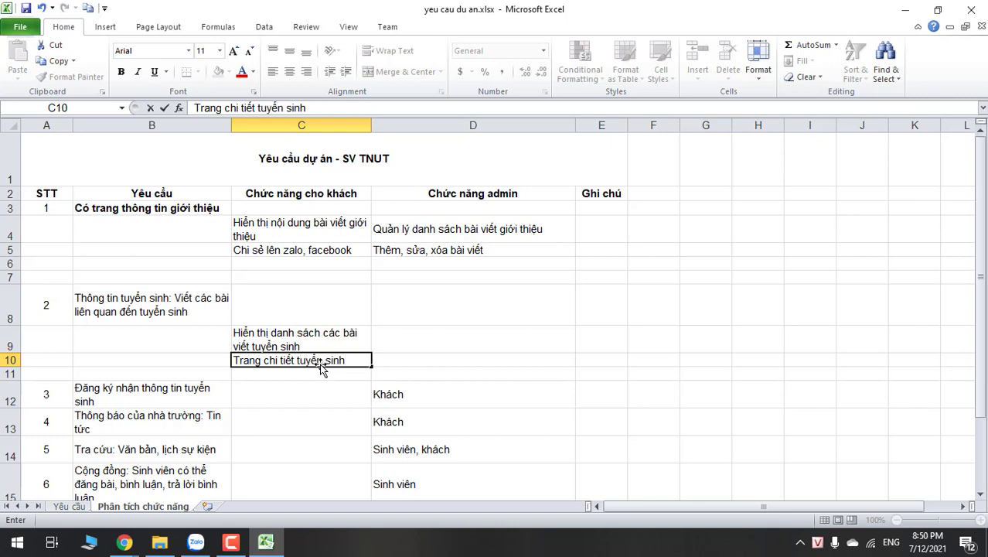
key(Return)
Insert a blank row at row 11, above requirement 3.
click(13, 373)
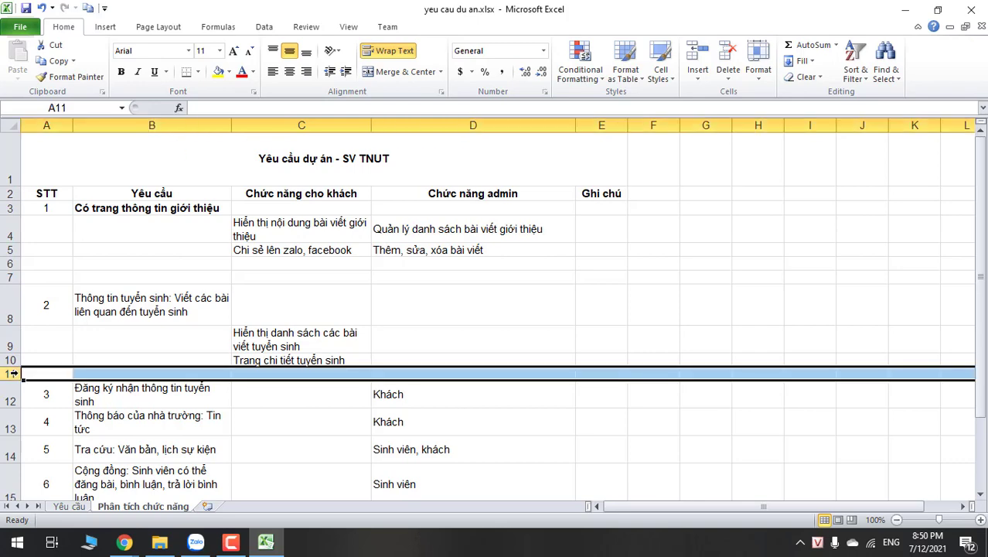
right_click(14, 373)
click(100, 263)
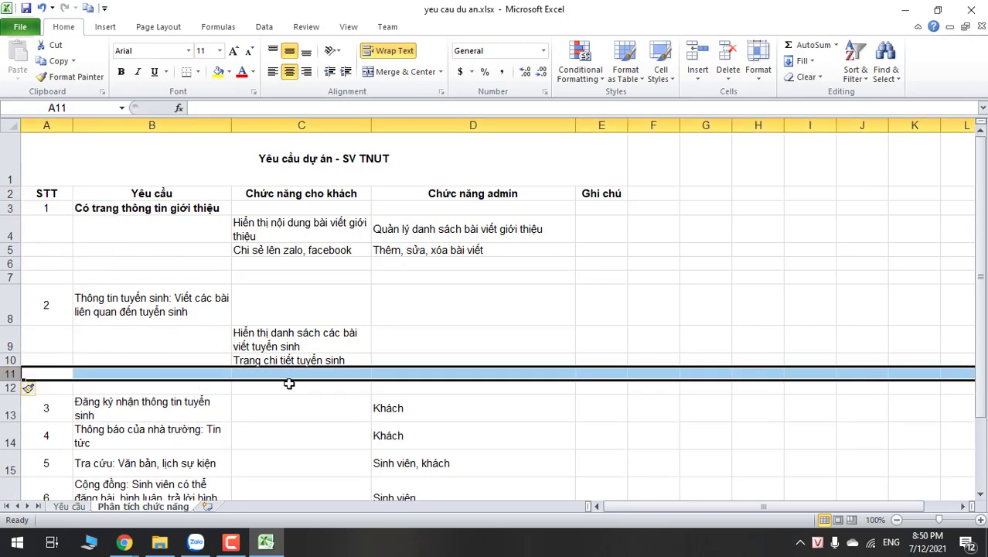
Enter "Chia sẻ bài viết" in C11 as a guest function of requirement 2.
click(289, 383)
key(Up)
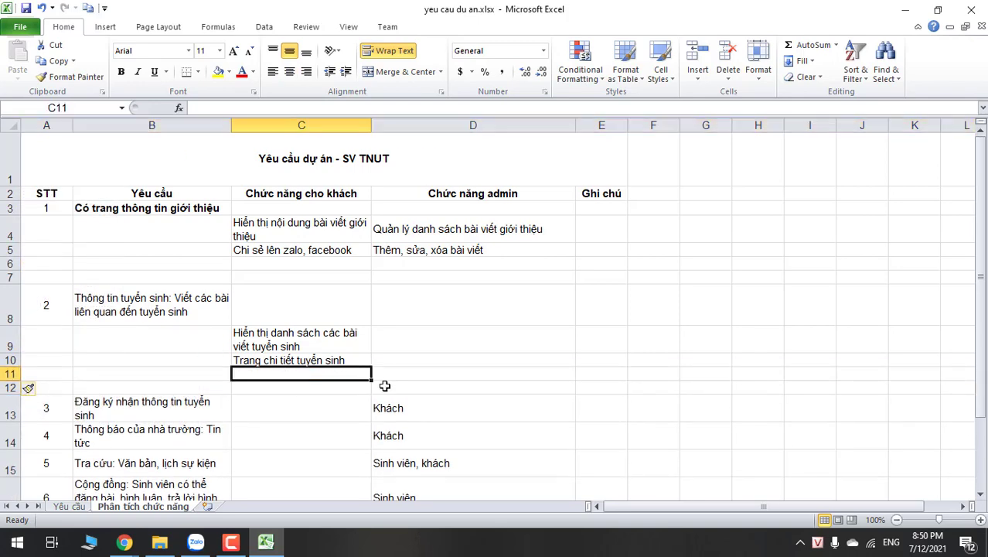
text(Chia sẻ)
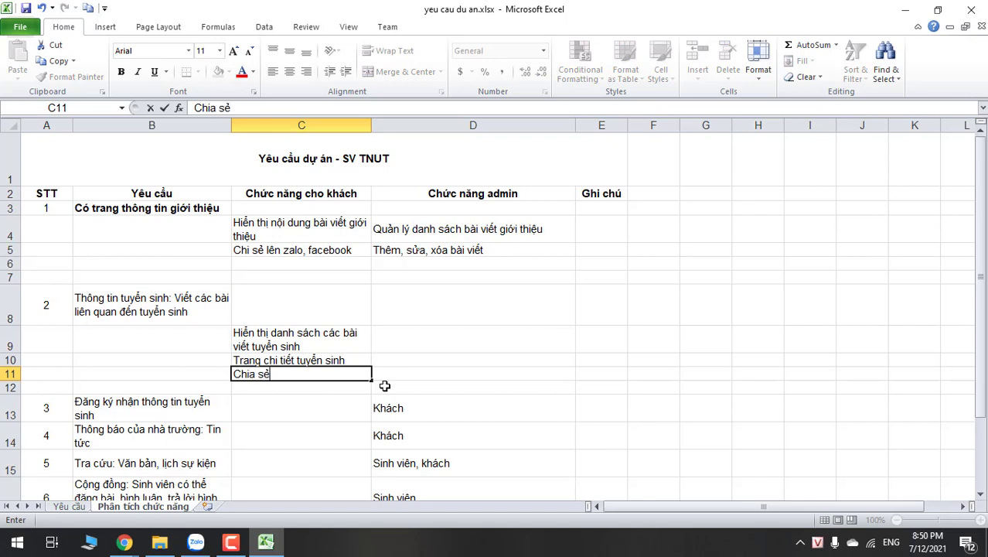
text( bài viết)
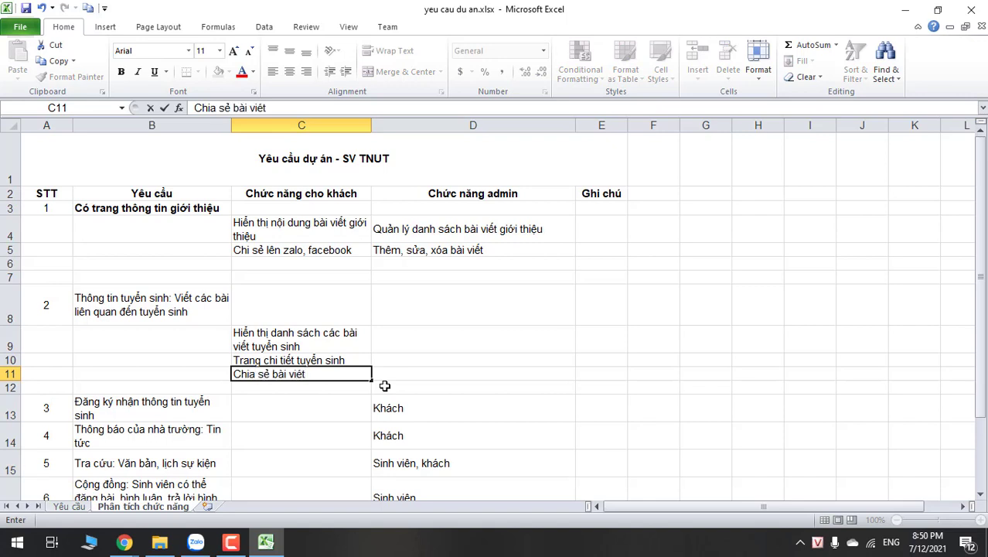
click(412, 385)
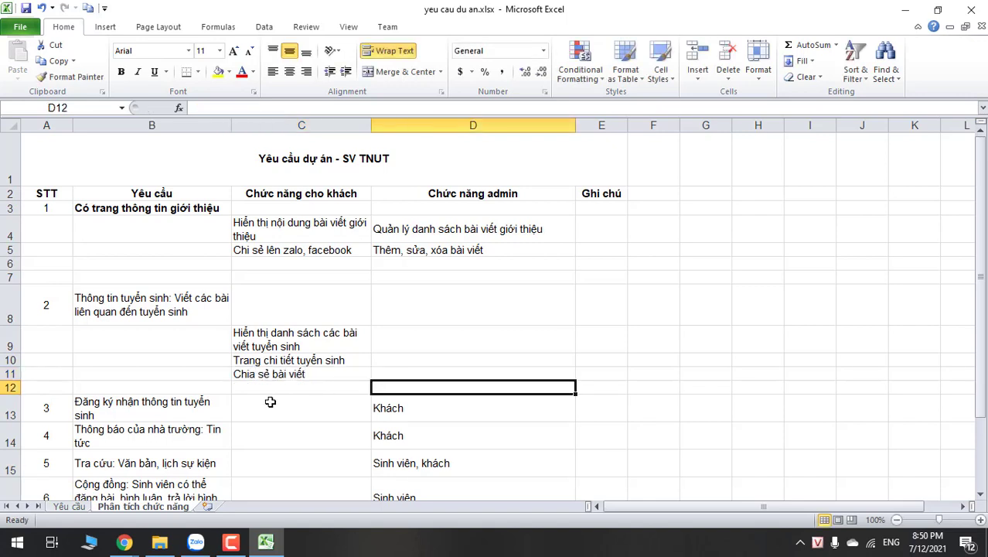
Insert two more blank rows at row 12, below the last guest function of requirement 2.
right_click(6, 391)
click(40, 283)
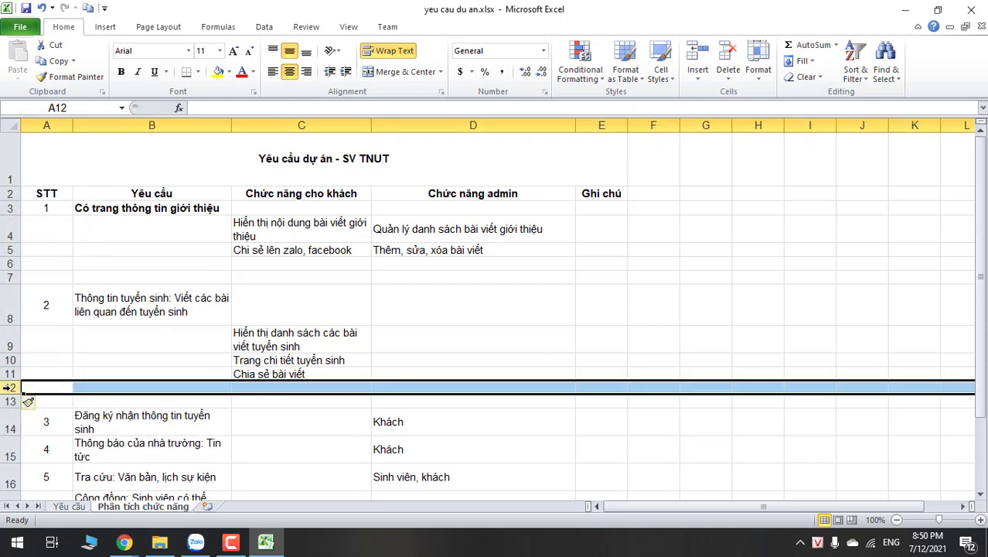
right_click(12, 388)
click(44, 280)
click(311, 388)
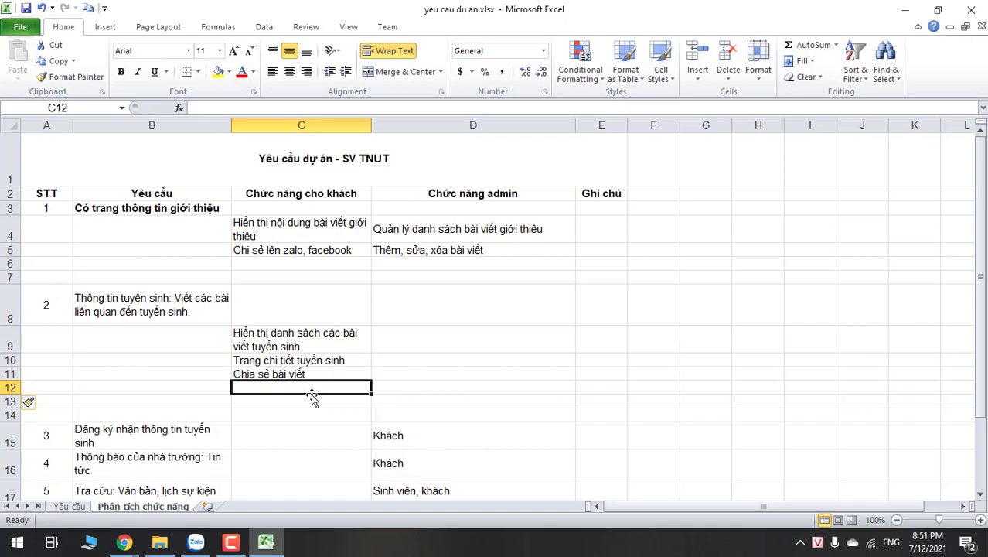
Delete the surplus blank row 12 above requirement 3.
click(178, 433)
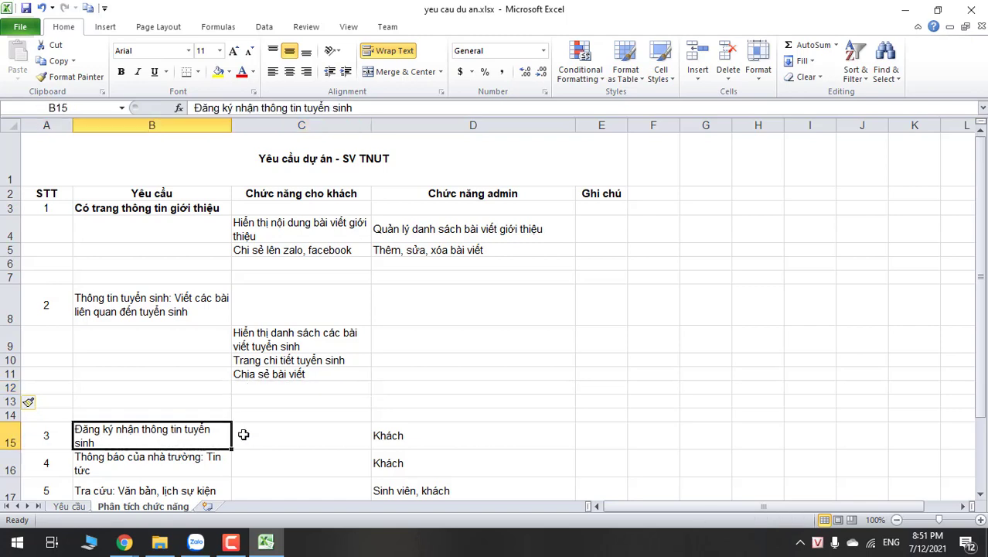
drag(243, 435, 142, 442)
click(83, 387)
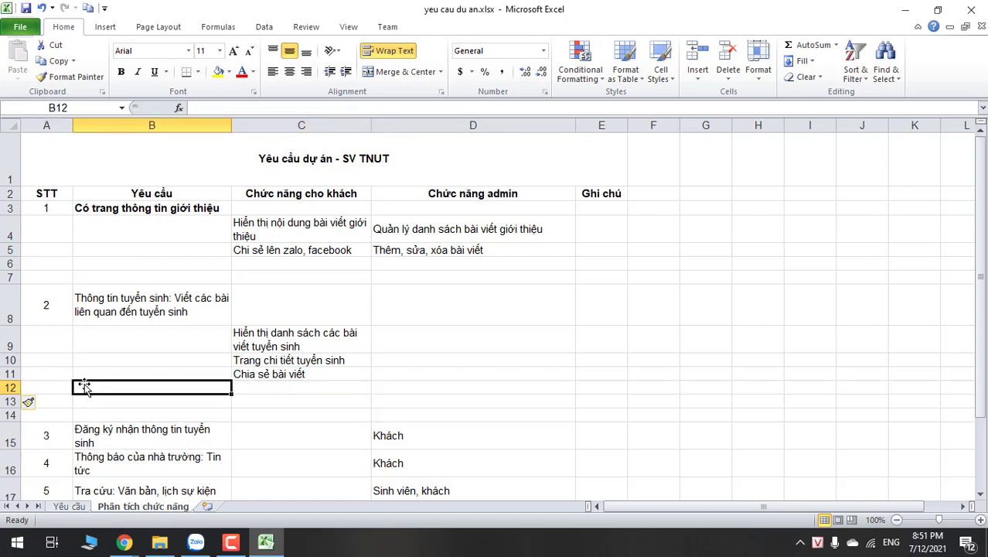
click(10, 387)
right_click(11, 388)
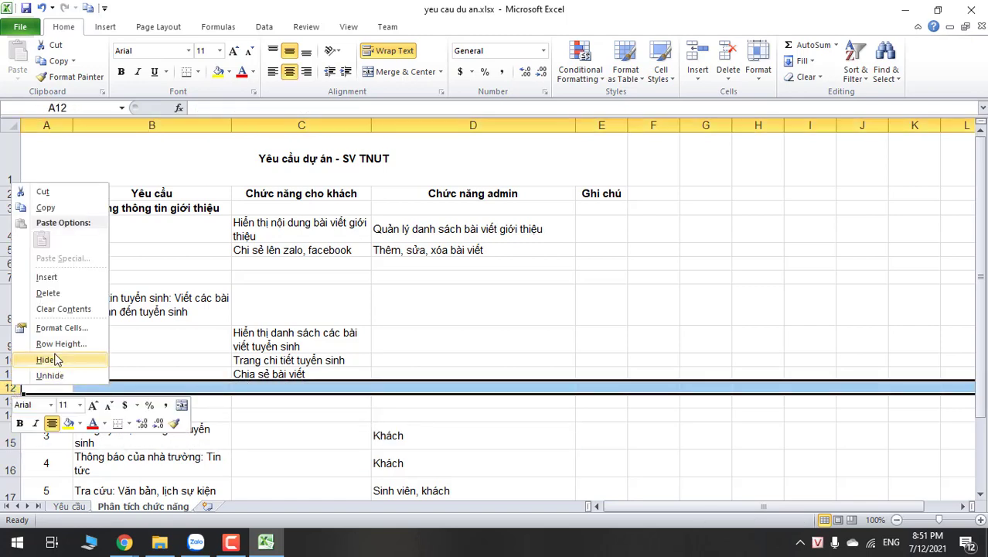
click(65, 293)
click(476, 414)
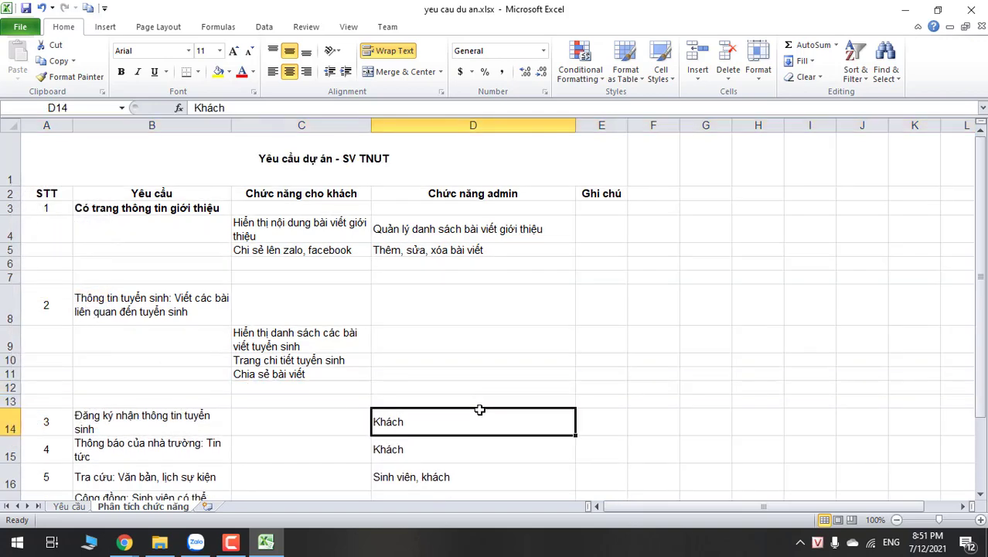
Enter "Quản lý danh sách bài viết tuyển sinh" in D9 as an admin function of requirement 2.
click(408, 338)
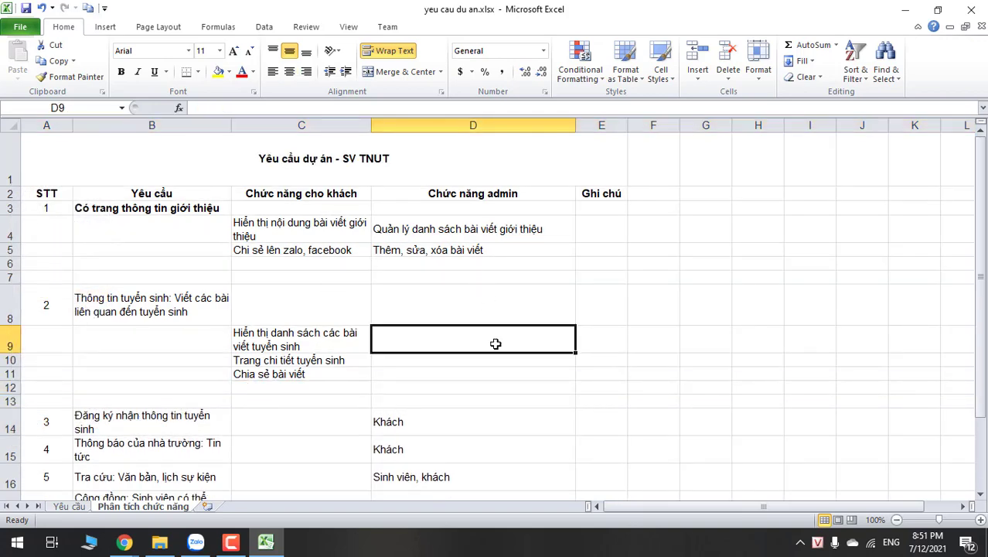
text(Quản)
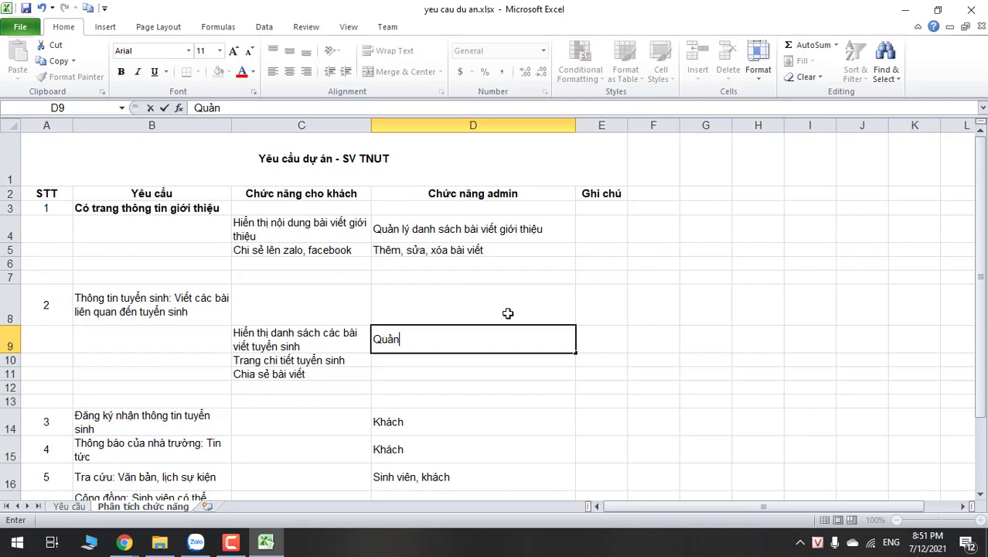
text( lý danh sách )
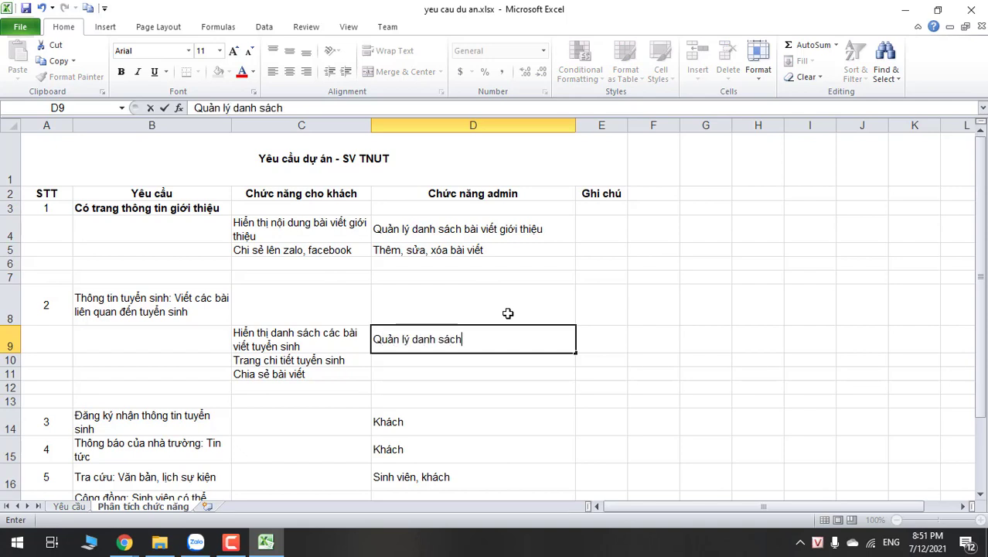
text(bài viết tuyển sinh)
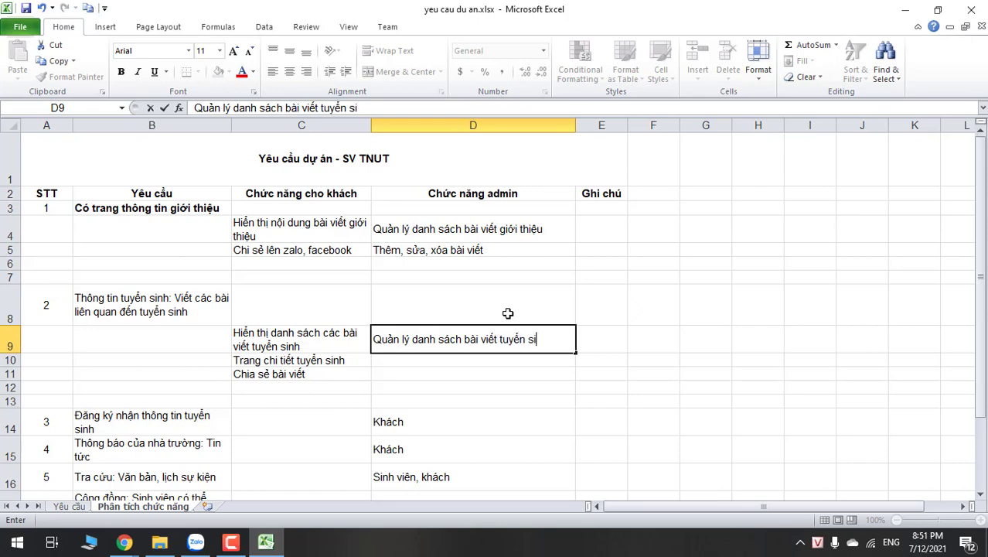
click(496, 360)
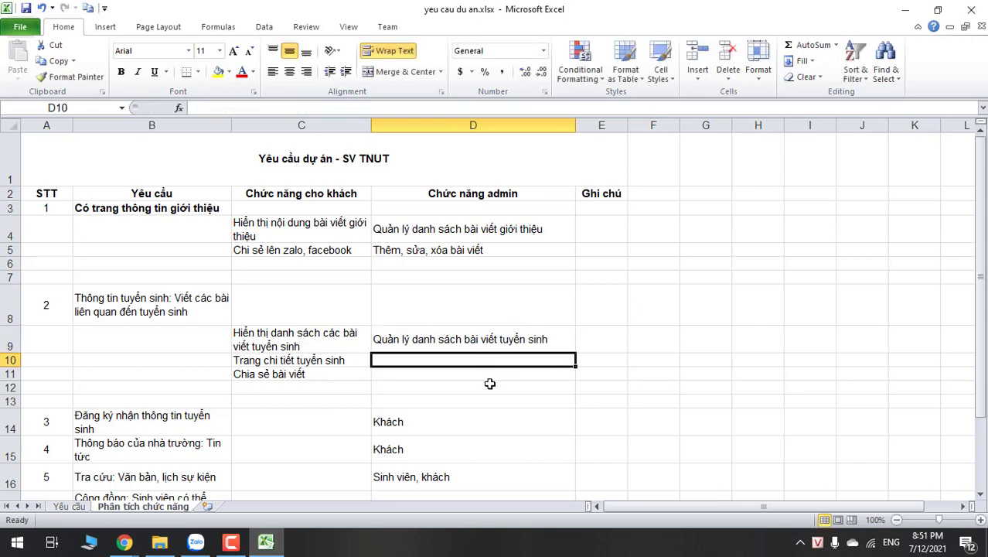
Enter "Thêm, sửa, xóa, đóng bài viết" in D10 as the admin function beside the admissions detail page.
scroll(490, 383, down, 1)
text(T)
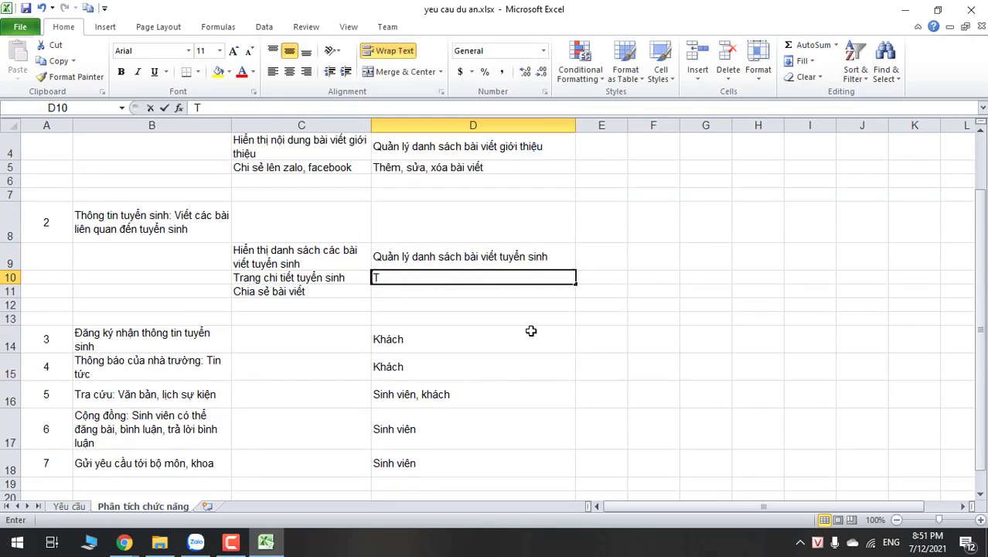
text(hêm, sửa, xóa)
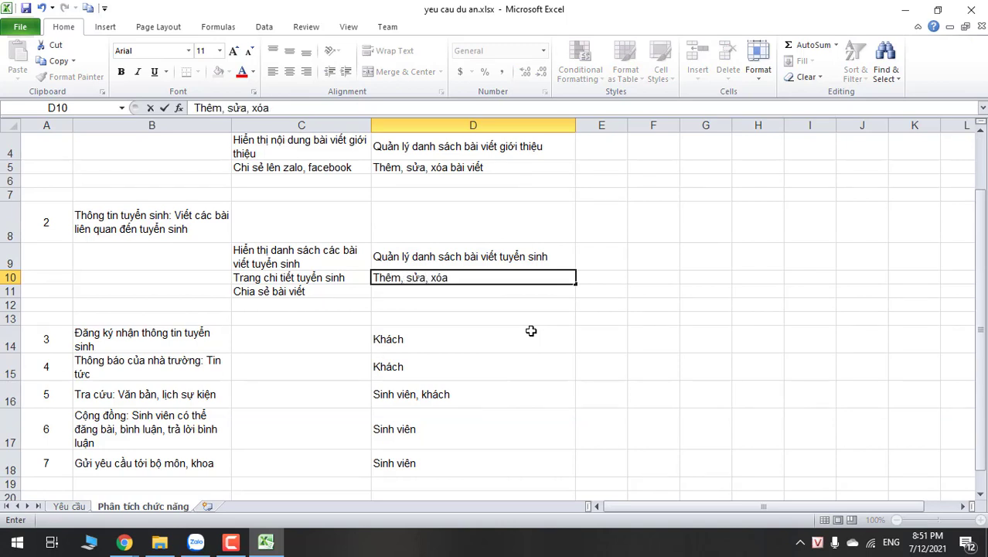
click(491, 292)
double_click(489, 278)
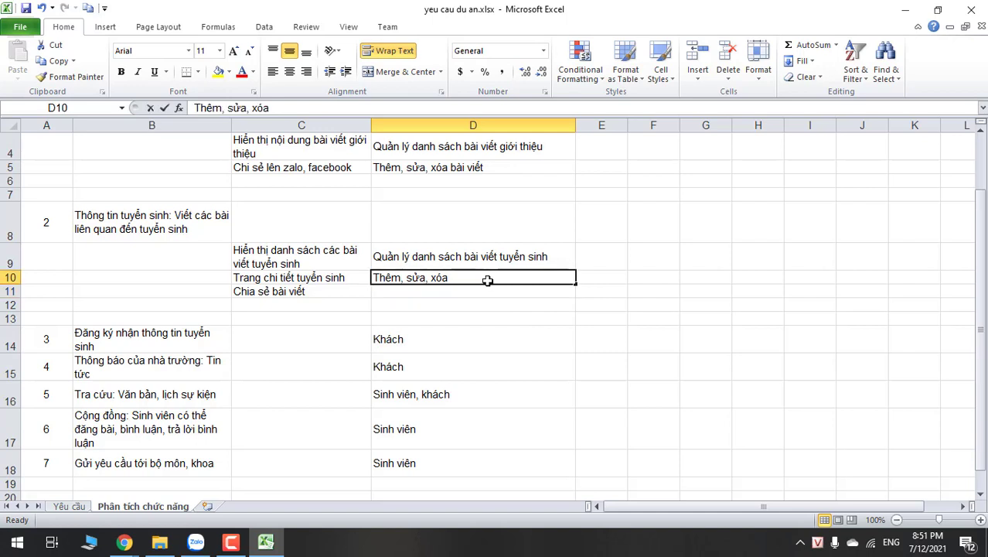
text(,)
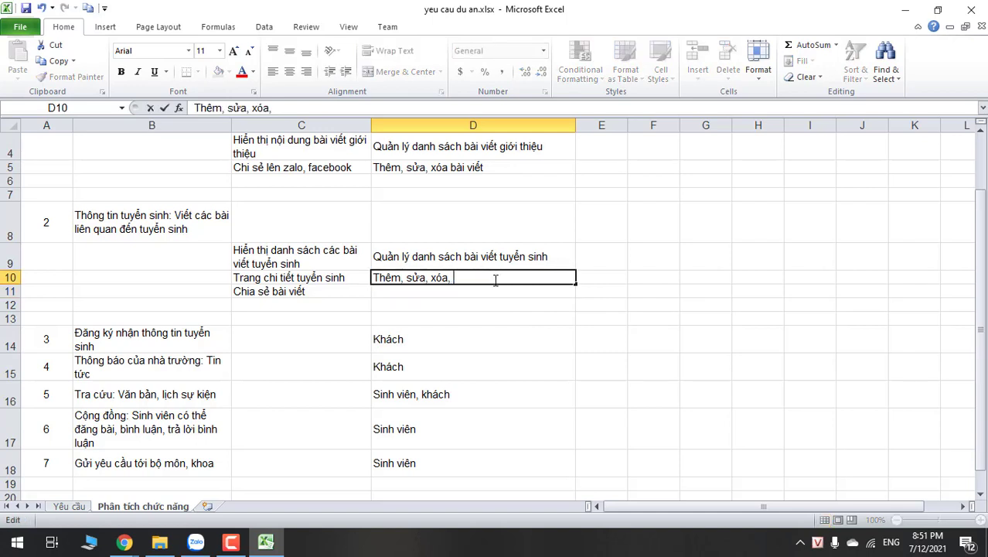
text( đong thôi)
key(BackSpace)
key(BackSpace)
key(BackSpace)
key(BackSpace)
text(bài viết)
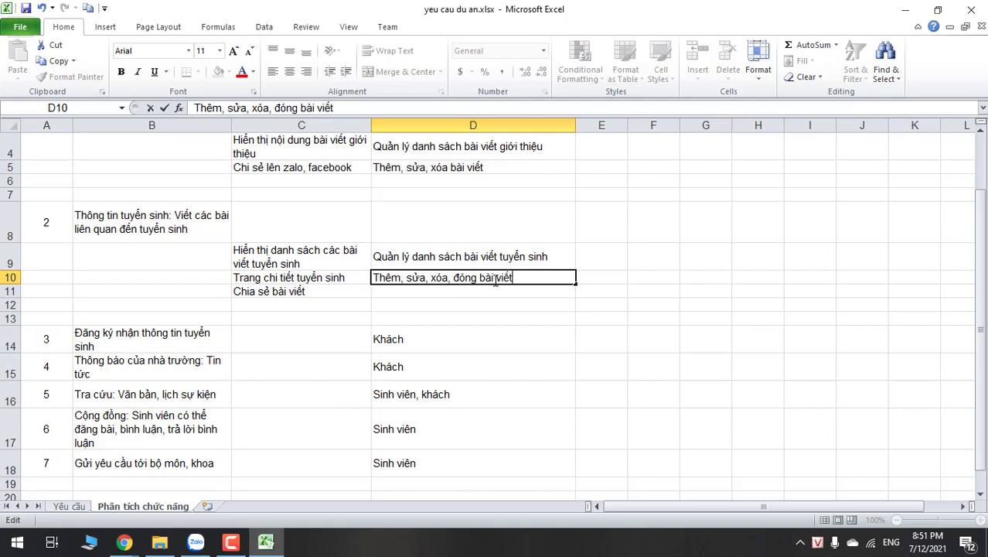
click(493, 292)
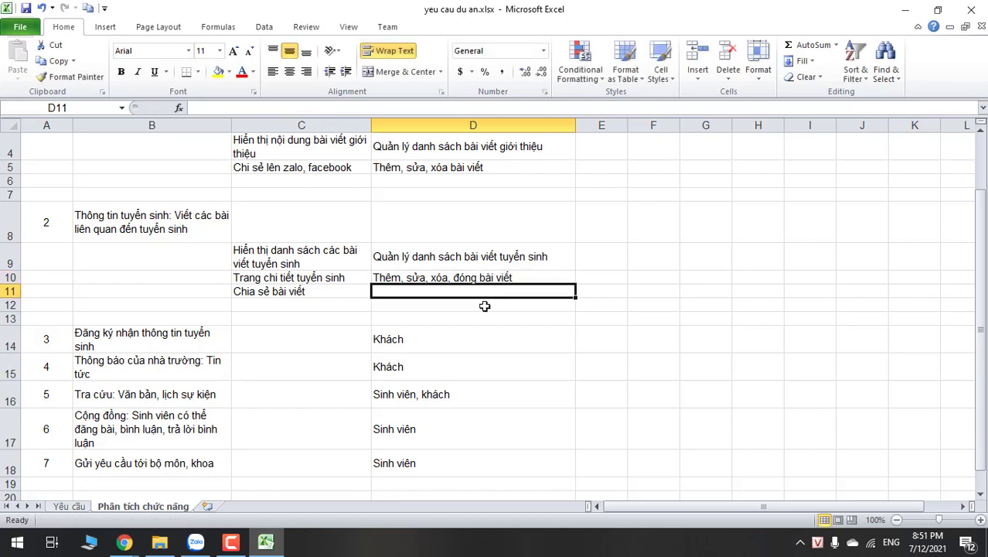
Insert three blank rows above requirement 4, "Thông báo của nhà trường: Tin tức".
click(484, 307)
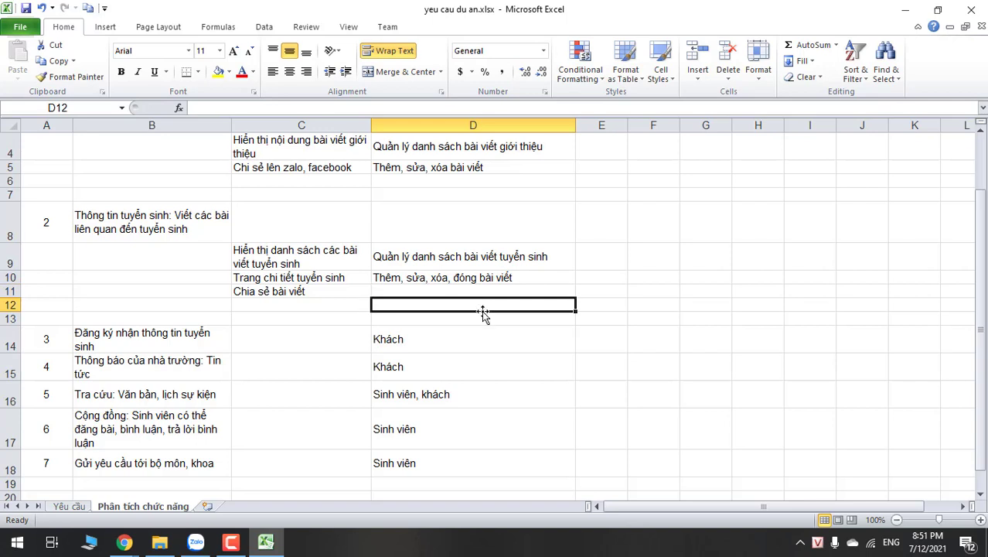
click(471, 334)
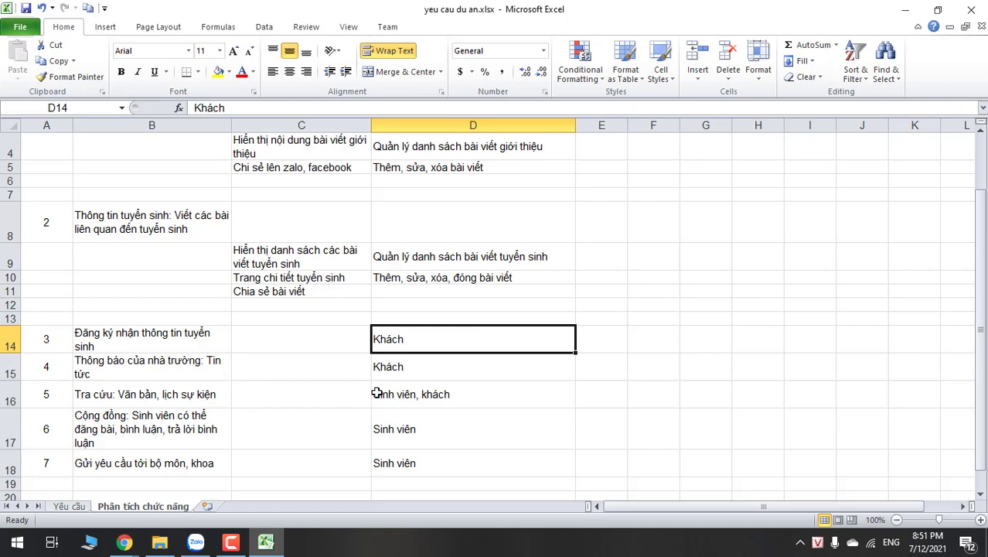
click(8, 368)
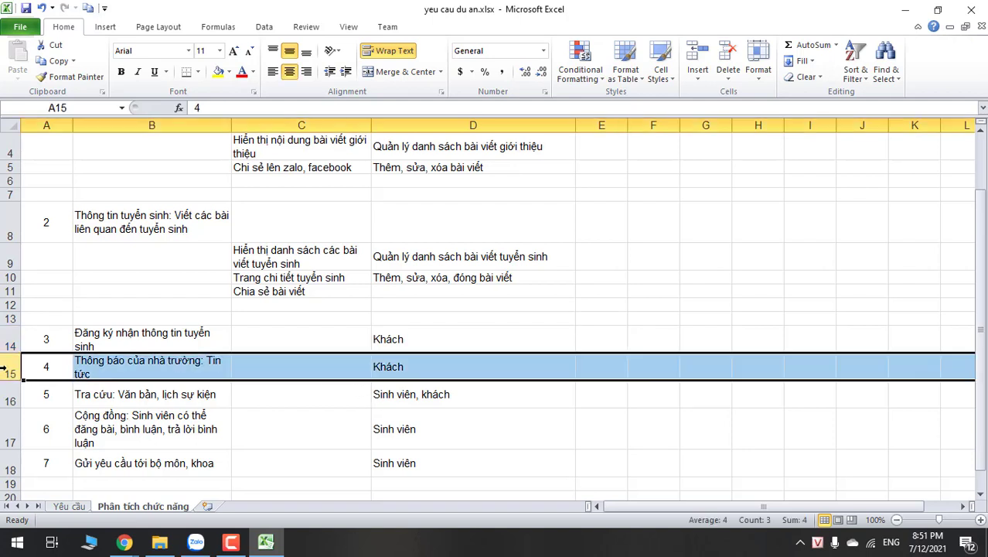
right_click(10, 369)
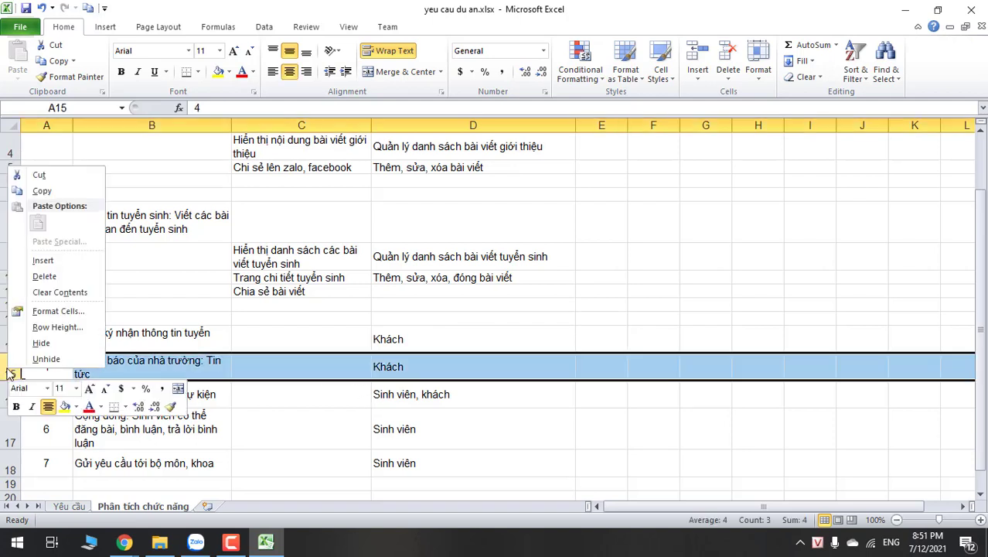
click(48, 265)
right_click(17, 361)
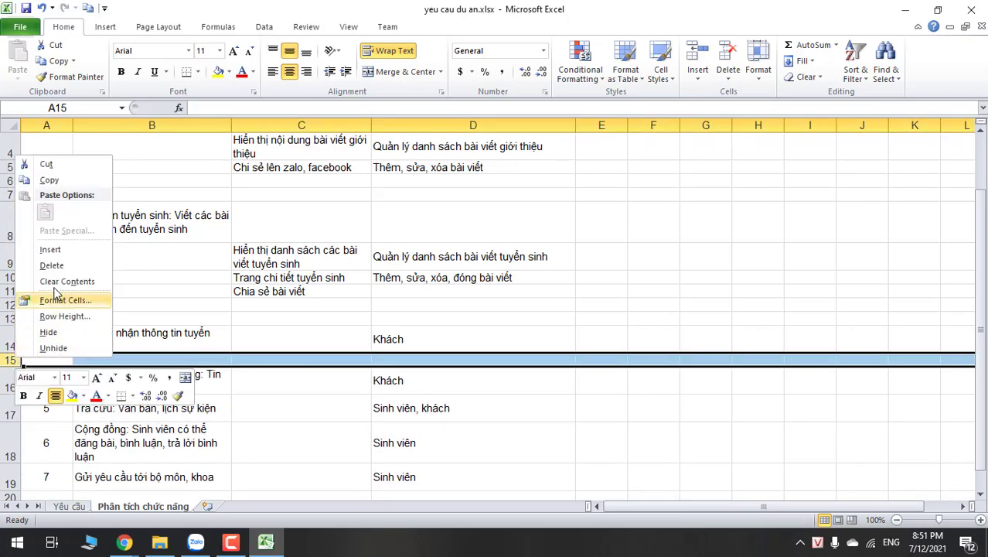
click(63, 256)
right_click(9, 362)
click(46, 255)
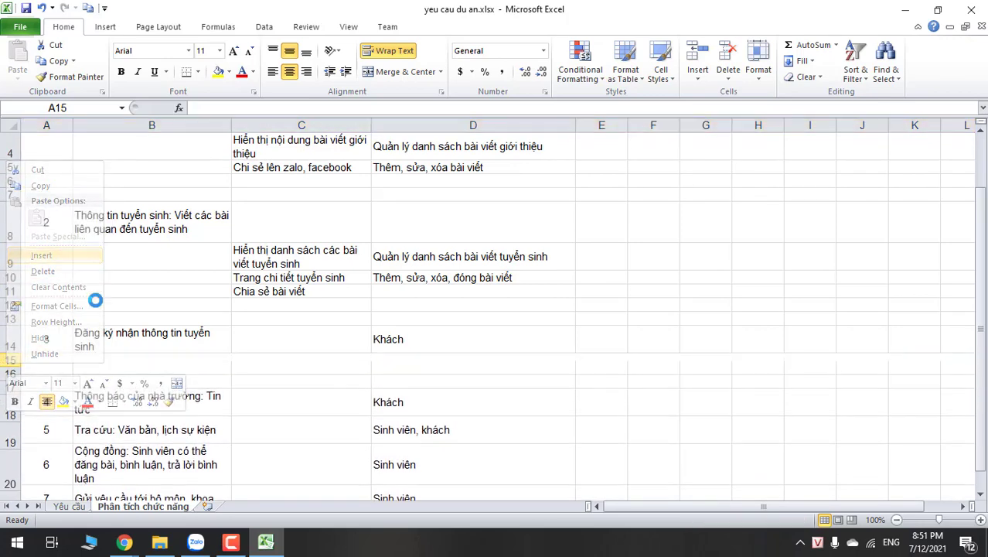
Clear "Khách" from the admin function cells of requirements 3 and 4, D14 and D18.
click(171, 358)
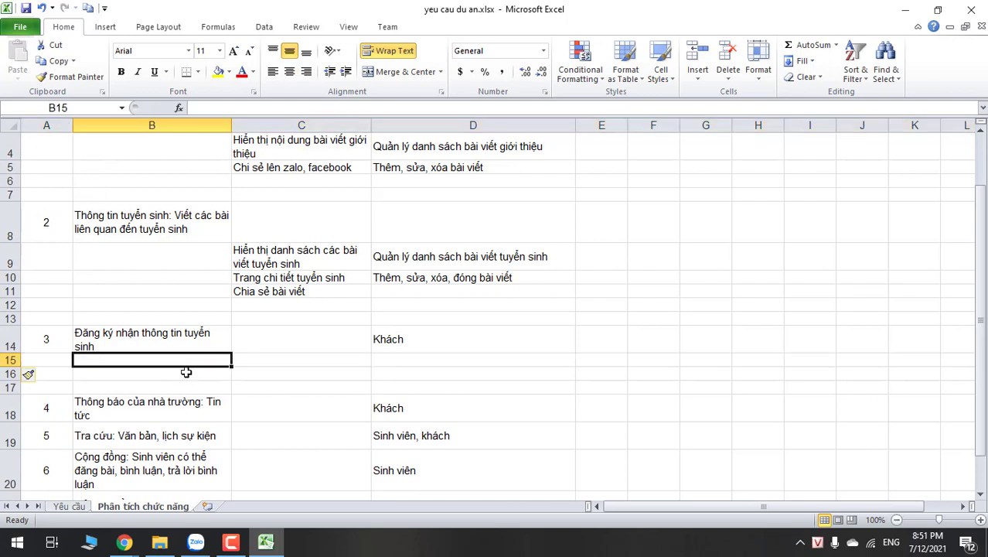
scroll(185, 379, down, 1)
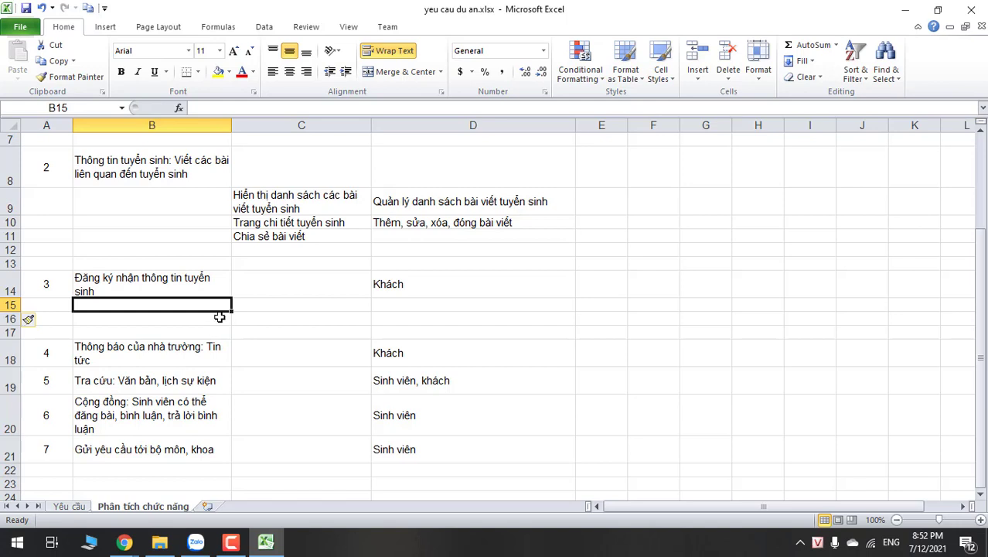
click(391, 280)
key(Delete)
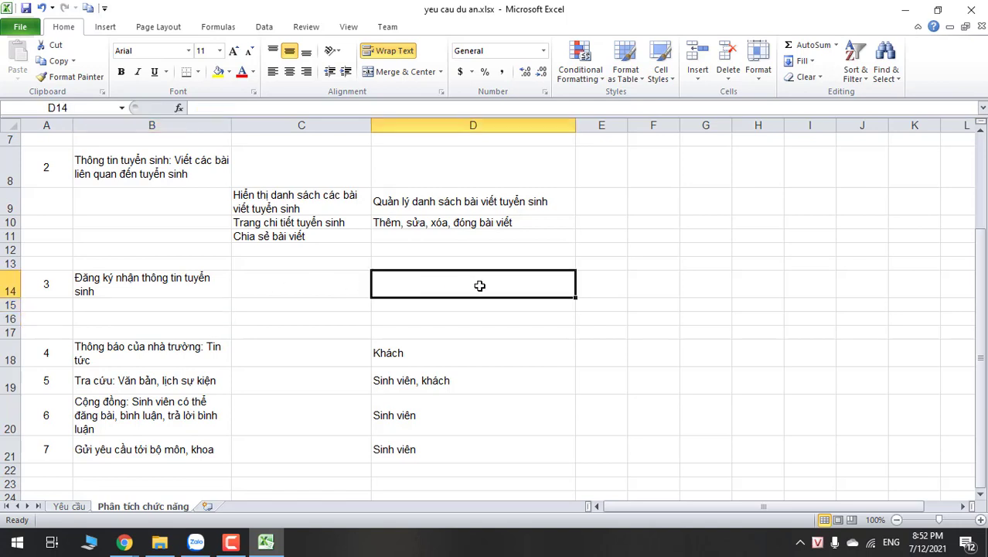
click(430, 355)
key(Delete)
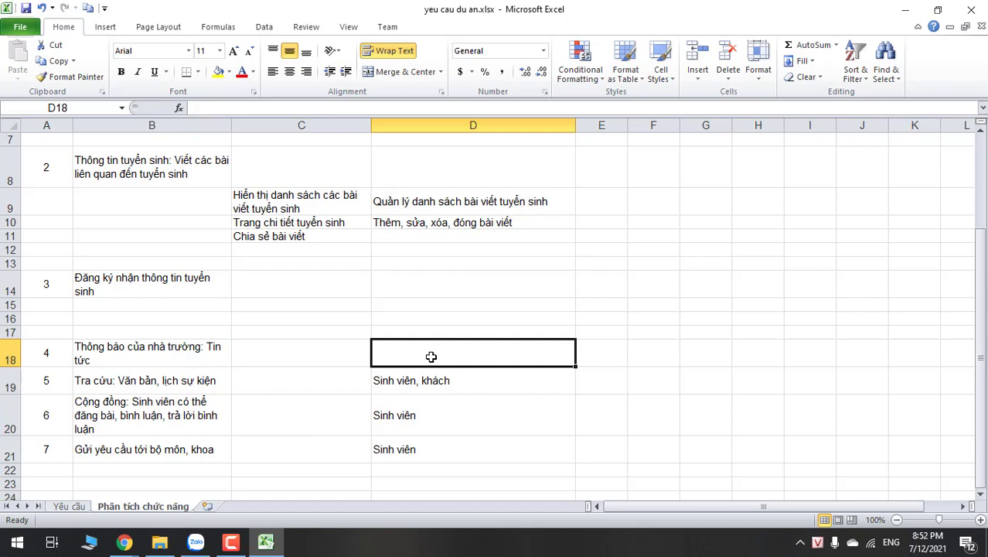
Enter "Gửi thông tin cá nhân đươc yêu cầu" in C15 as a guest function under requirement 3.
click(263, 303)
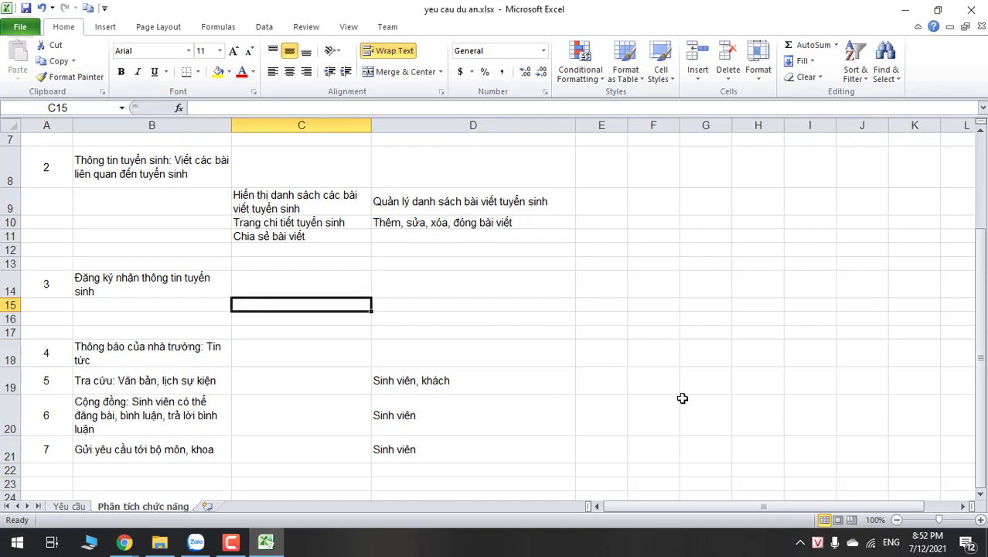
text(Gửi thông ti)
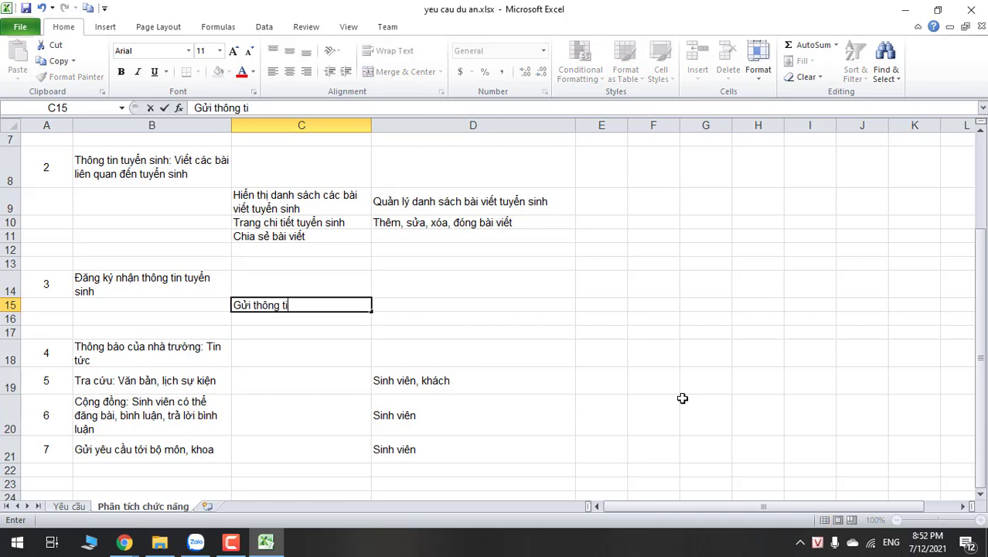
text(n cá nha)
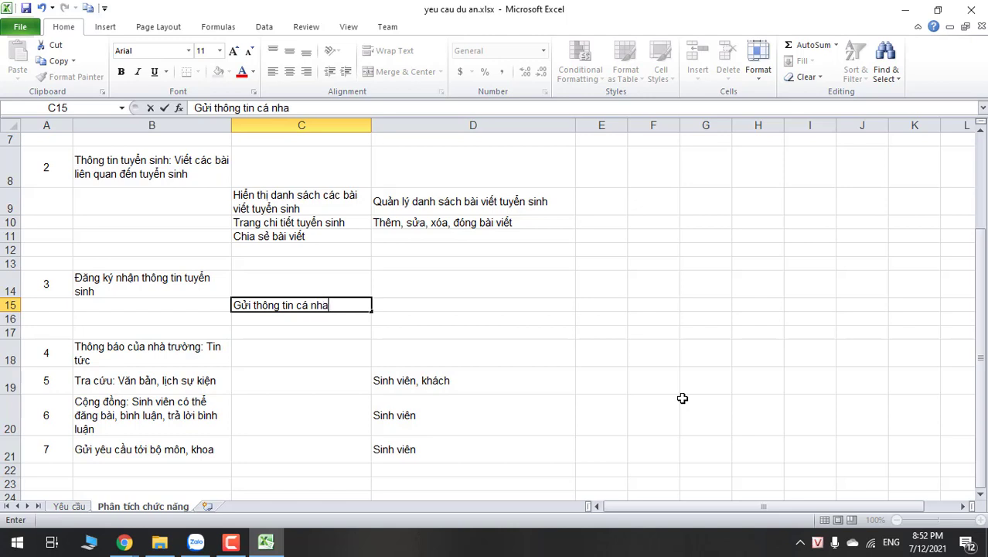
key(BackSpace)
text(ân được )
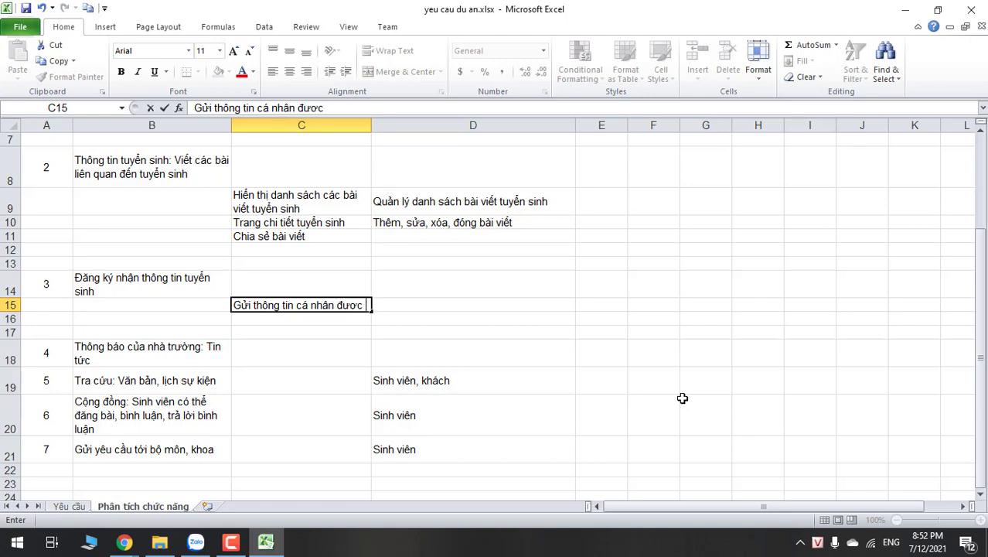
text(yêu cà)
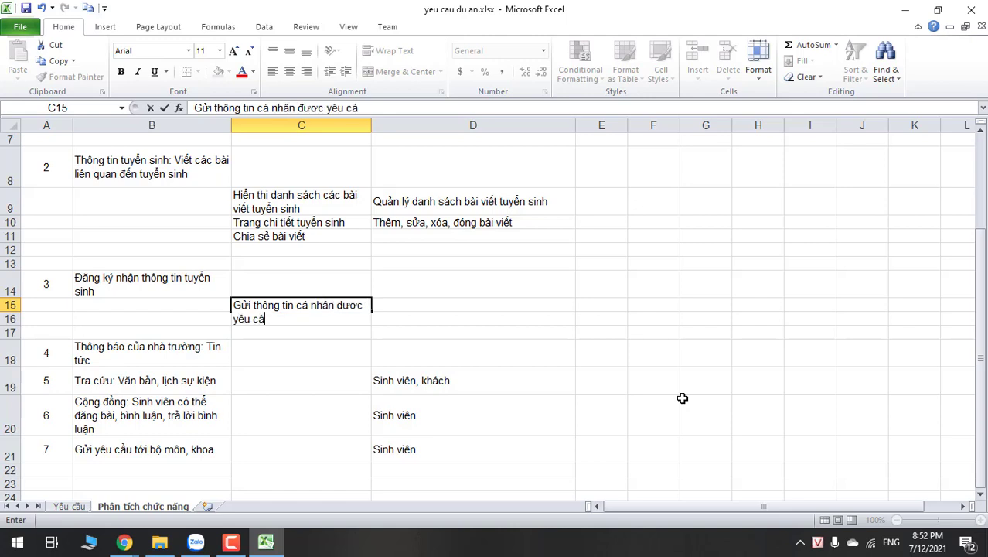
key(BackSpace)
text(ầu)
key(Tab)
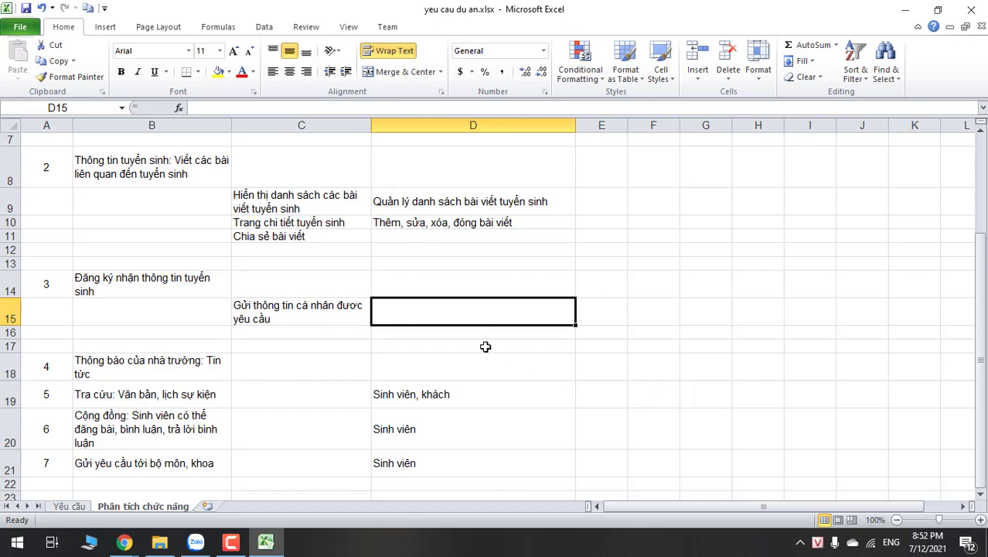
Correct the misspelled word in C15 to "được".
click(470, 289)
click(471, 315)
double_click(364, 311)
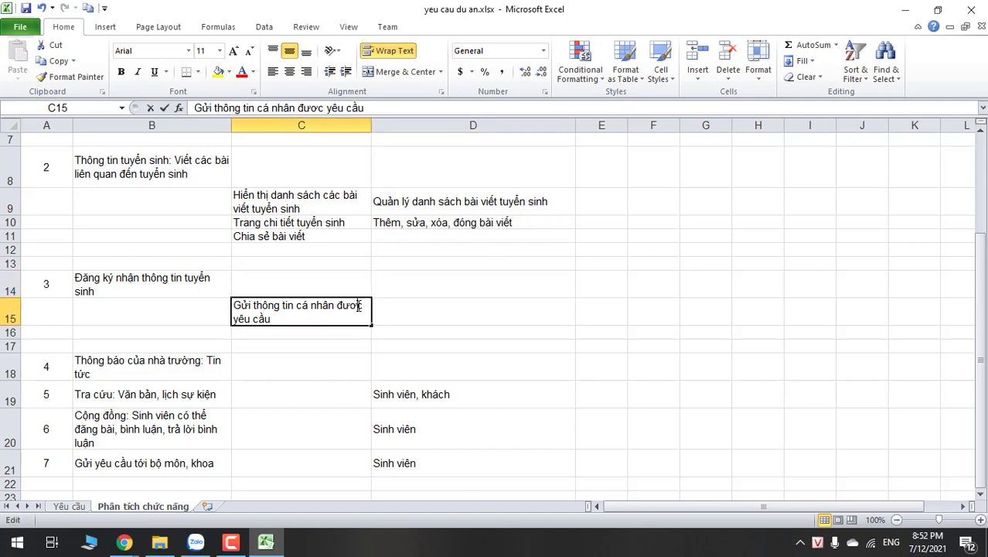
key(BackSpace)
key(BackSpace)
key(BackSpace)
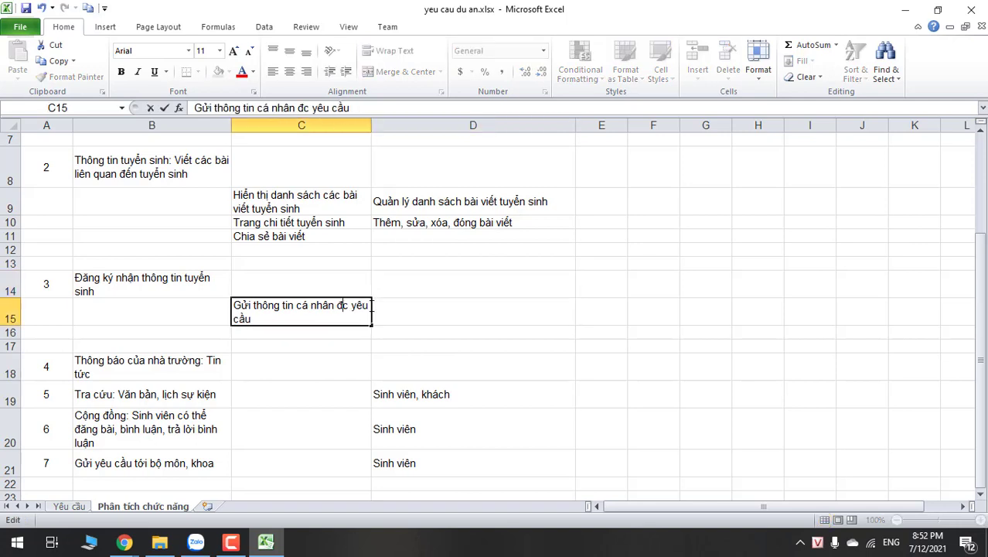
text(ucwj)
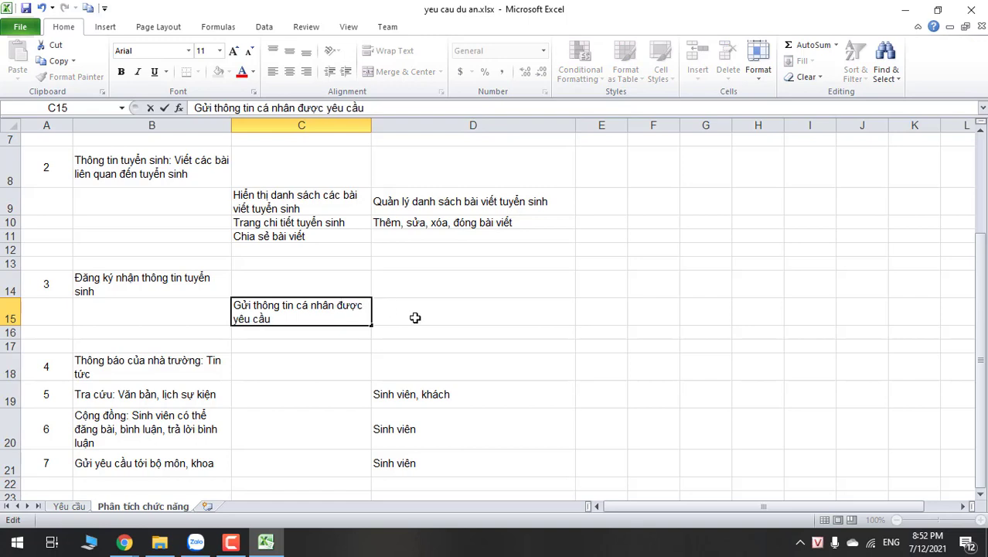
click(416, 317)
Enter "Gửi thông báo thành công" in C16 as the second guest function of requirement 3.
click(345, 335)
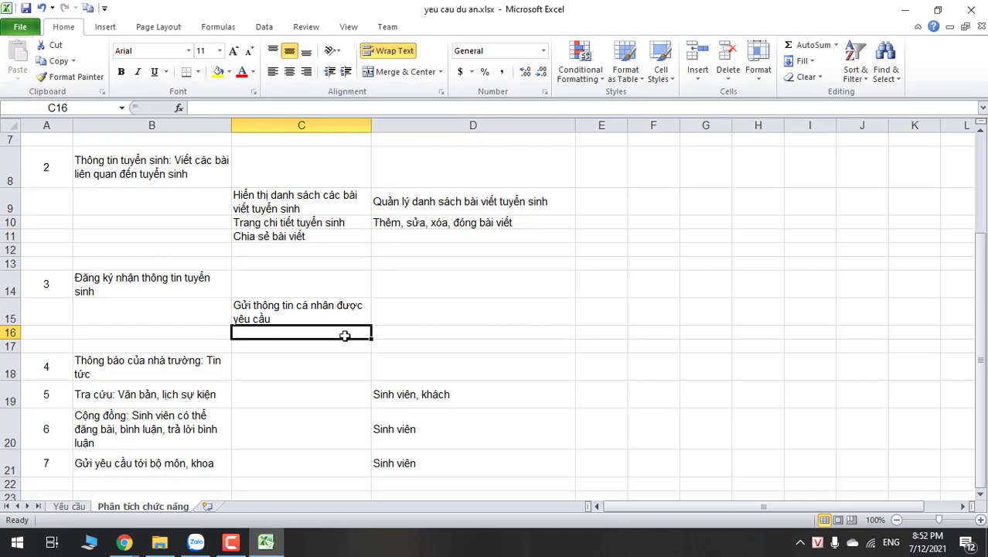
text(Gửi thông)
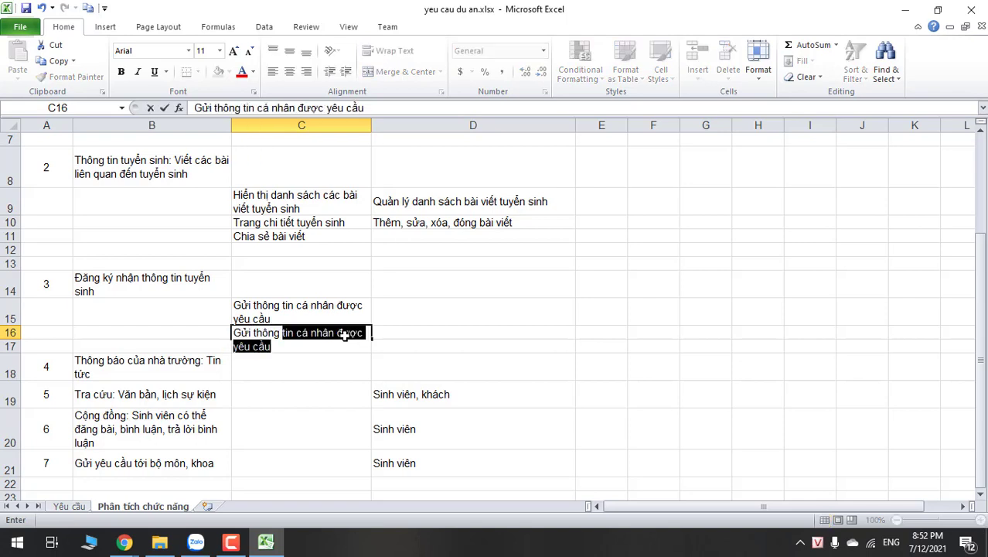
text( báo thành công)
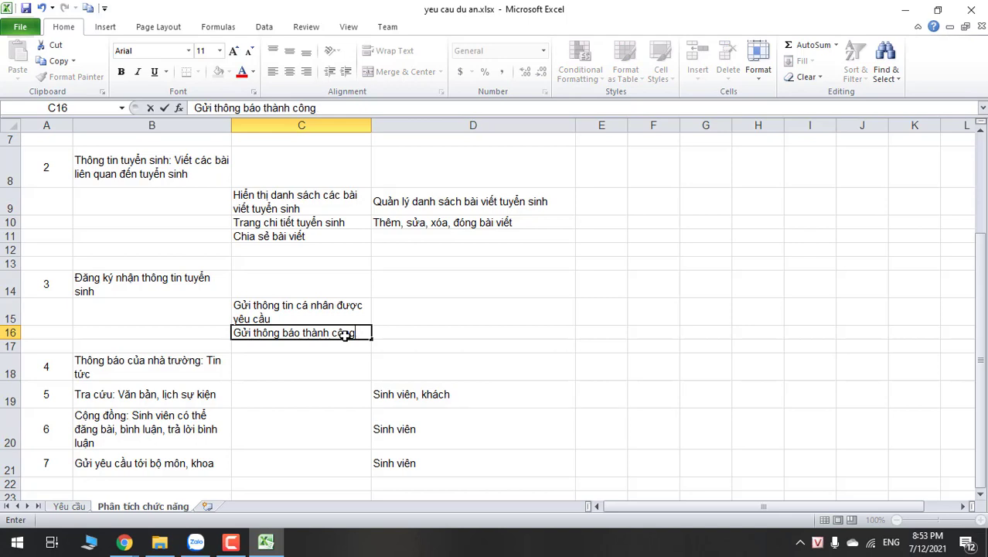
click(503, 314)
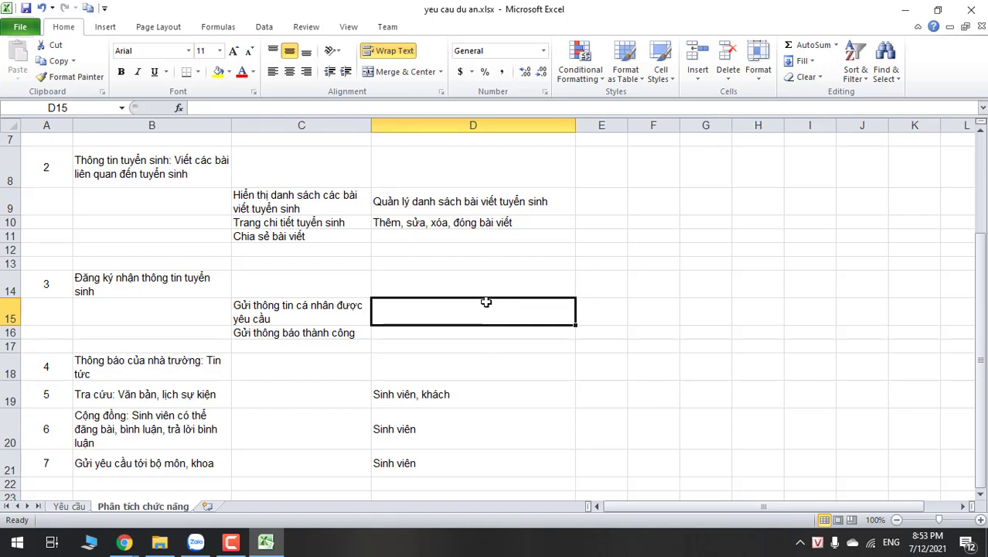
Append ": bằng mail" to the success notification text in C16.
double_click(363, 335)
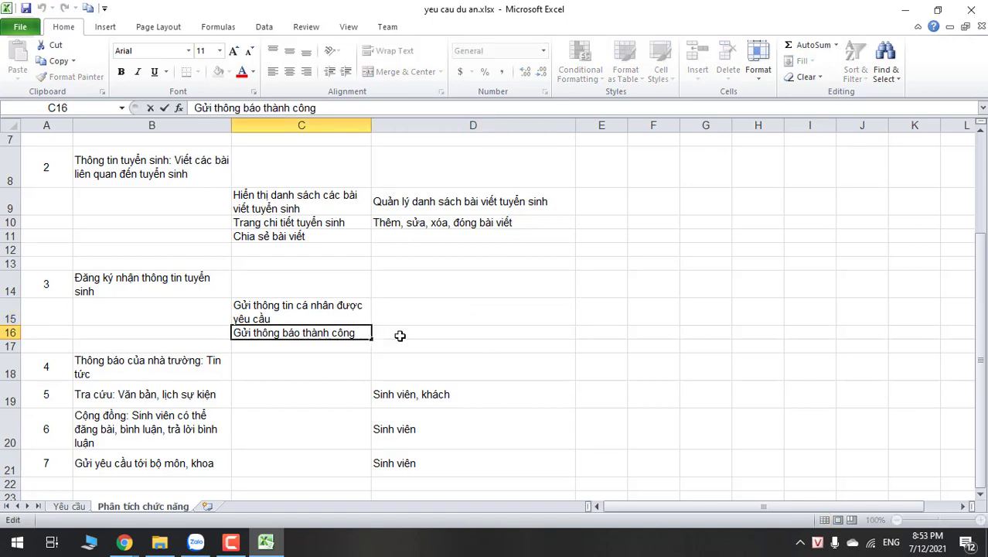
text(: bằng )
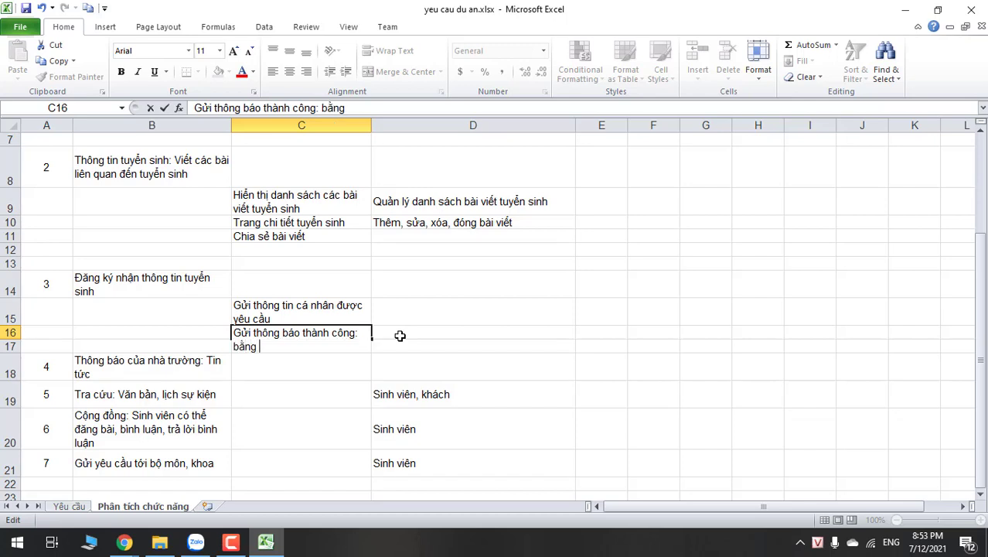
text(mnail)
key(BackSpace)
key(BackSpace)
key(BackSpace)
key(BackSpace)
text(ail)
click(400, 335)
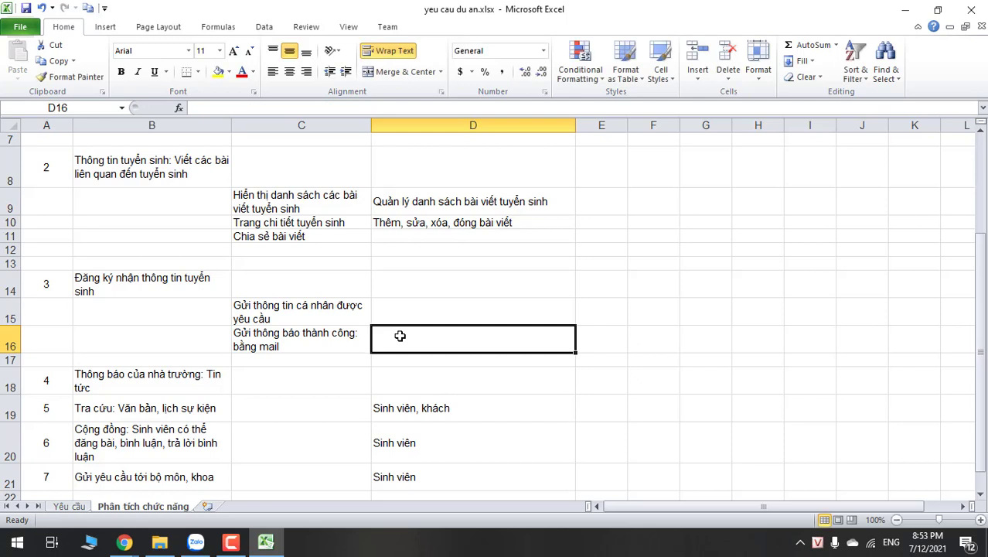
click(324, 343)
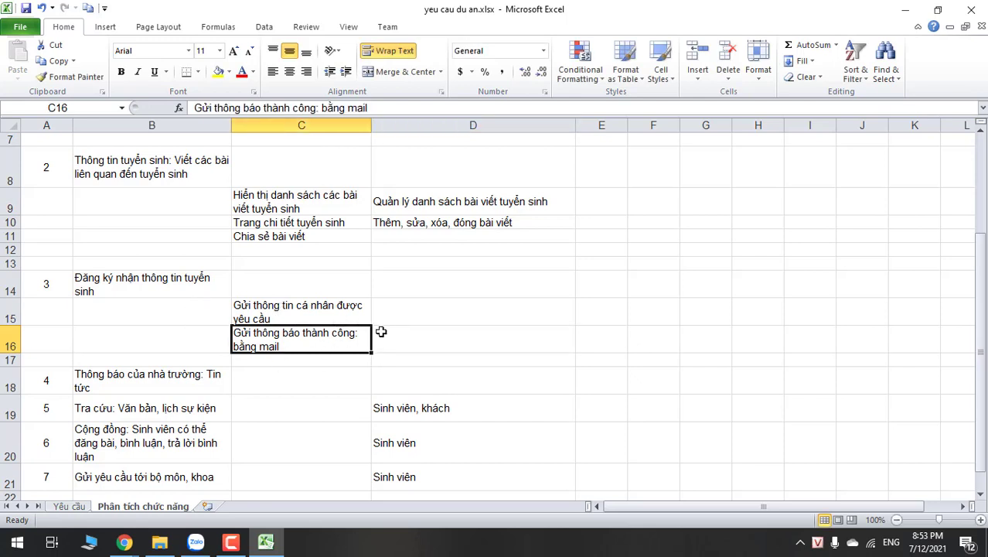
Enter "Xem danh sách kết quả tiếp nhận yêu cầu tuyển sinh" in D15 as the admin function of requirement 3.
click(448, 311)
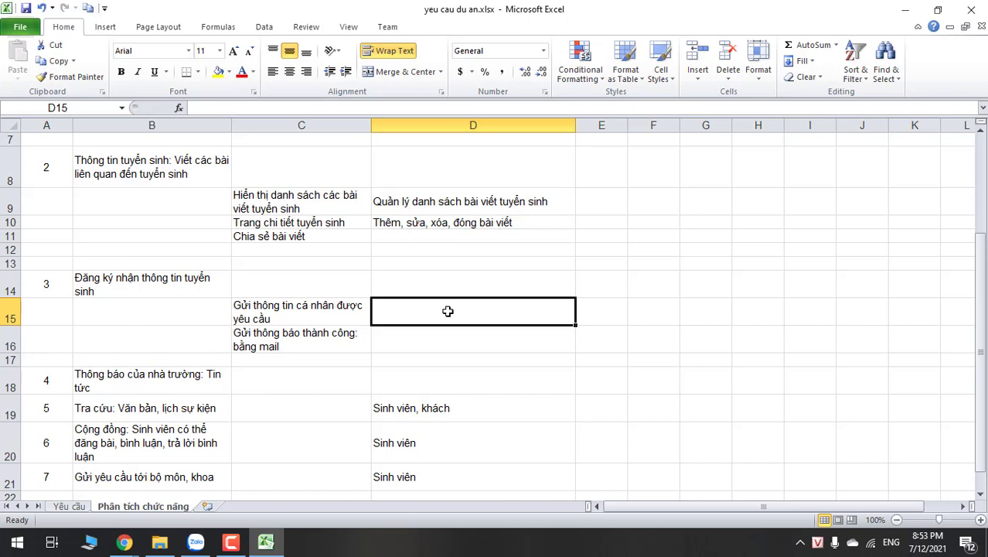
text(Xem sa)
key(BackSpace)
key(BackSpace)
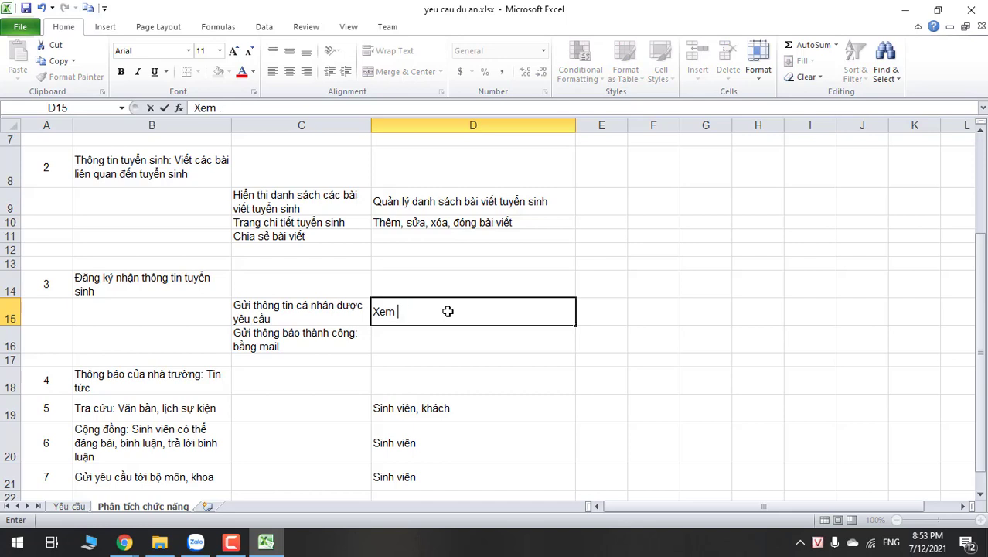
text(danh sách)
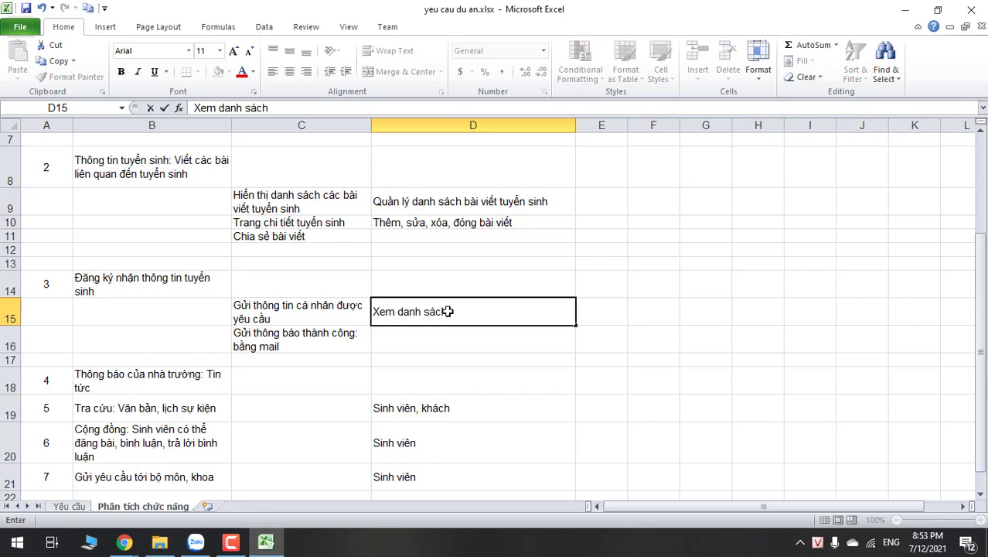
text(kết quả tiề)
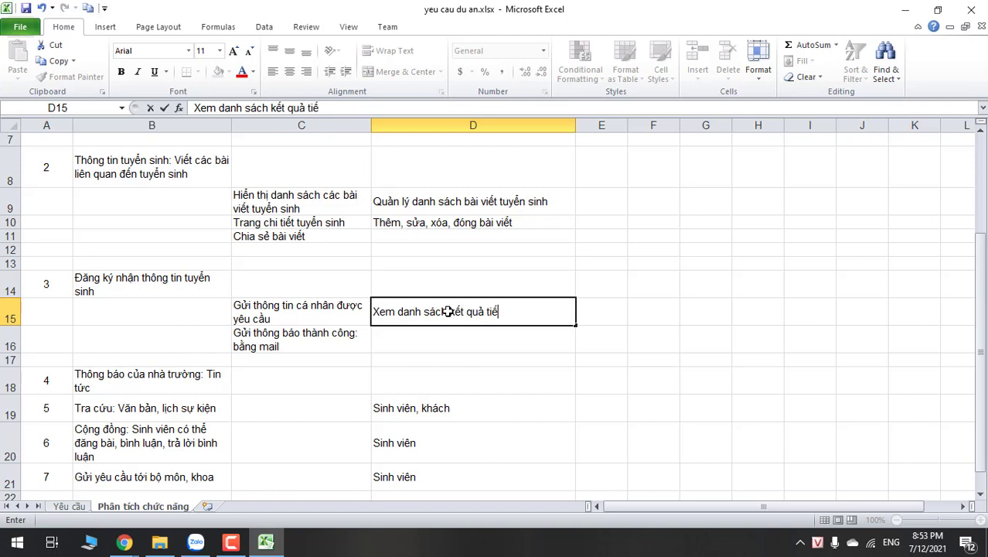
text(p nhận yêu caầu)
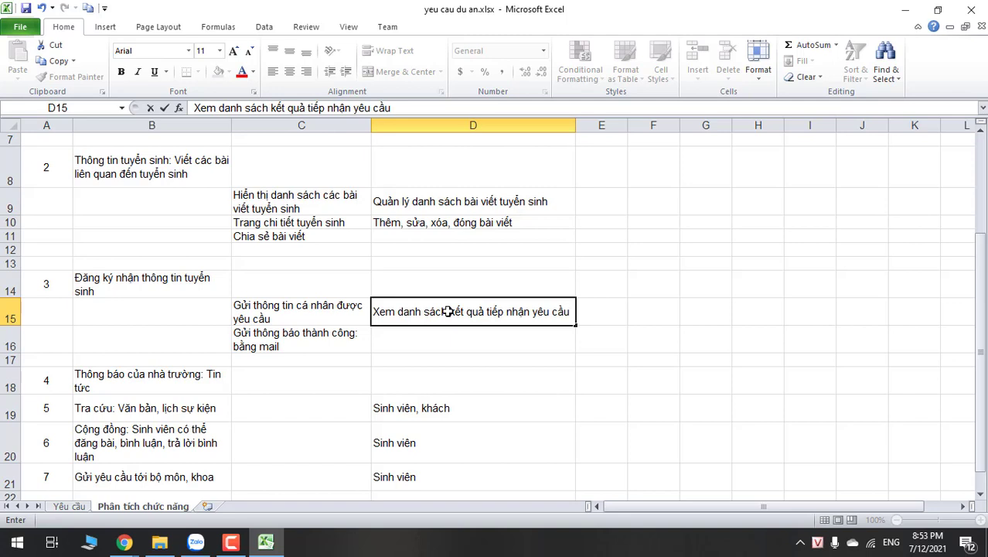
text( tuyển)
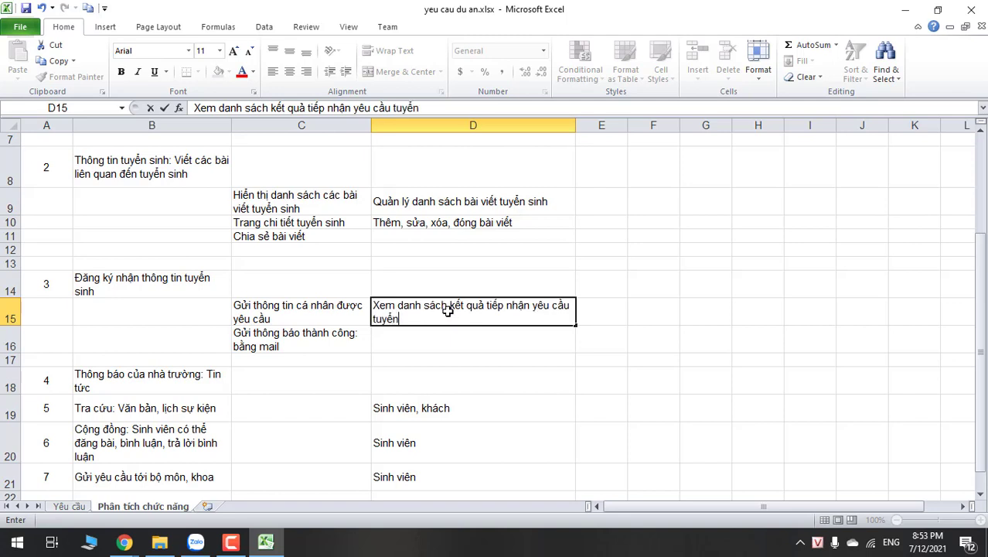
text( sinh)
click(479, 340)
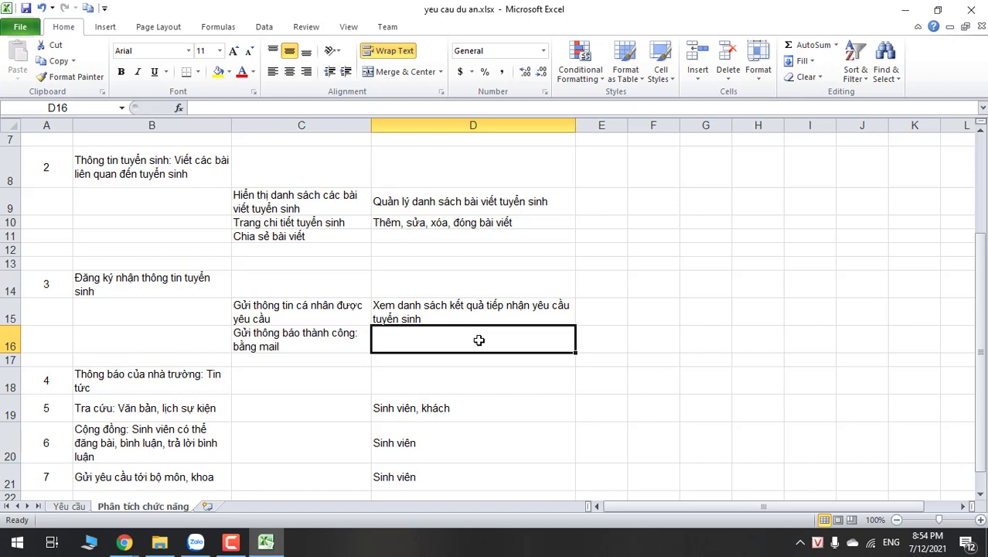
Insert three blank rows between requirement 4 and requirement 5, starting at row 19.
scroll(456, 348, down, 1)
click(310, 327)
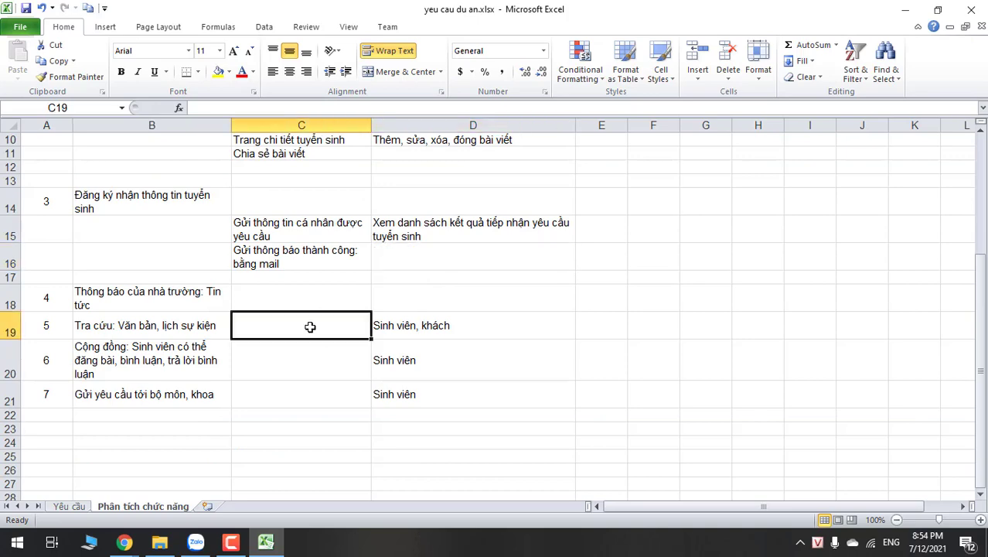
click(8, 325)
right_click(15, 331)
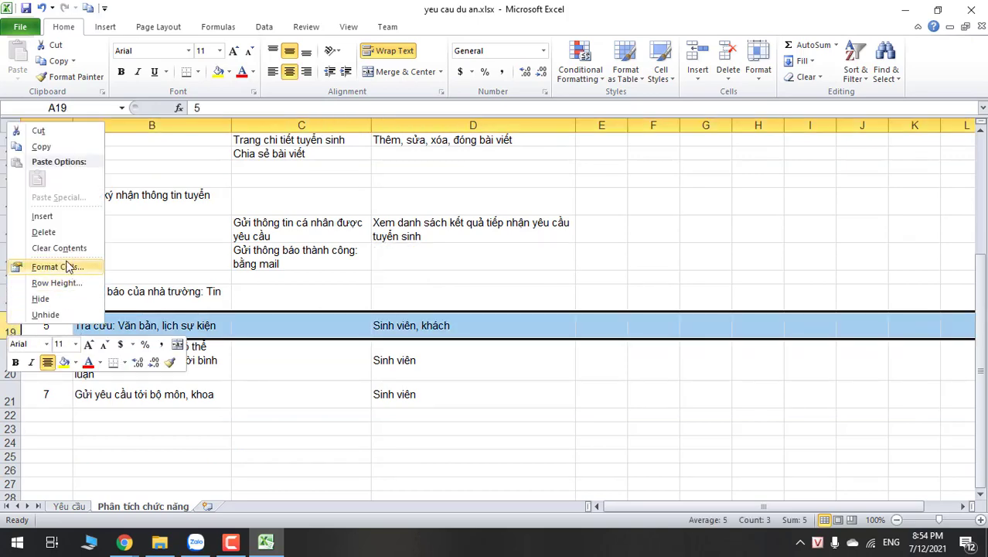
click(60, 217)
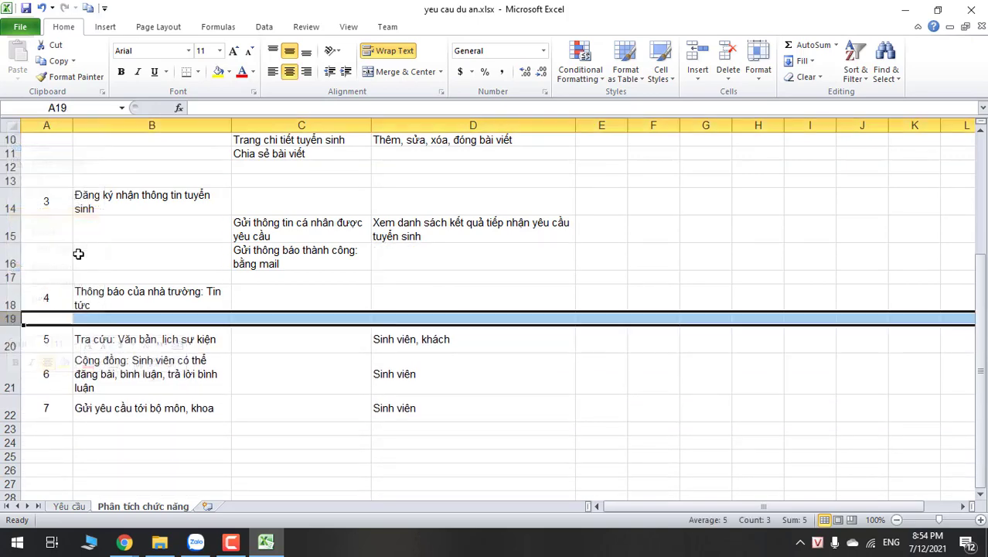
right_click(15, 317)
click(47, 414)
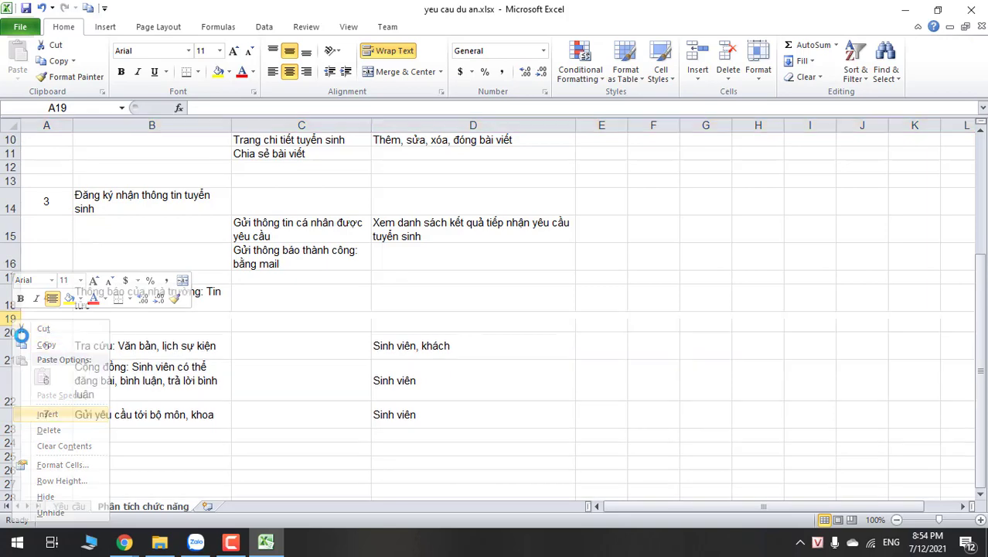
right_click(14, 319)
click(49, 214)
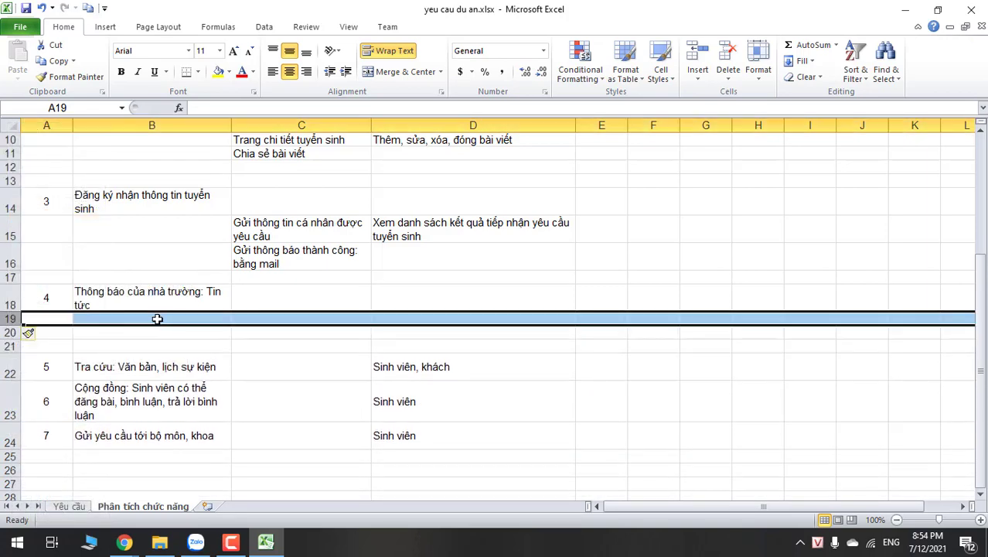
Enter "Trang danh sách tin tức" in C19 and "Chi tiết tin tức" in C20 as guest functions of requirement 4.
click(255, 318)
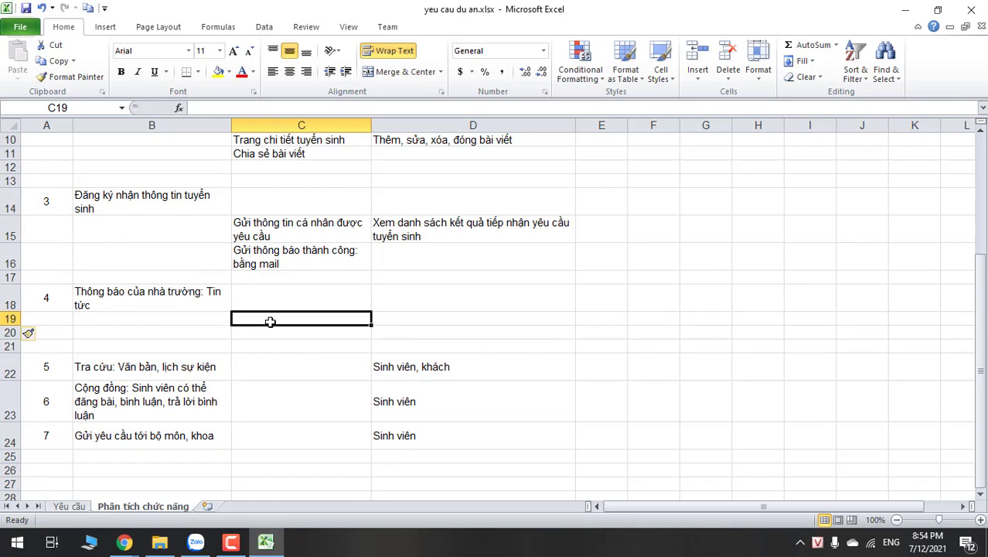
text(Trang)
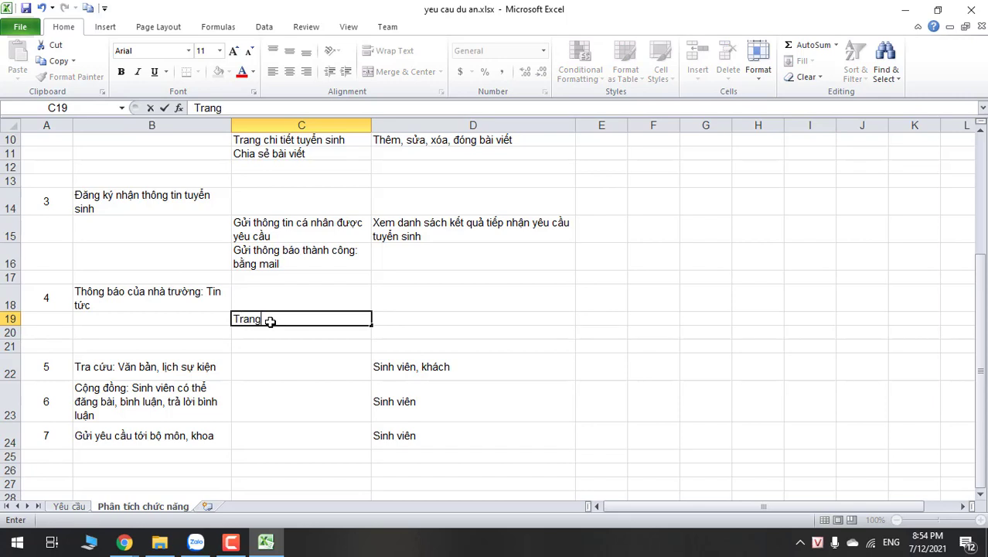
text( danh sách tin tưc)
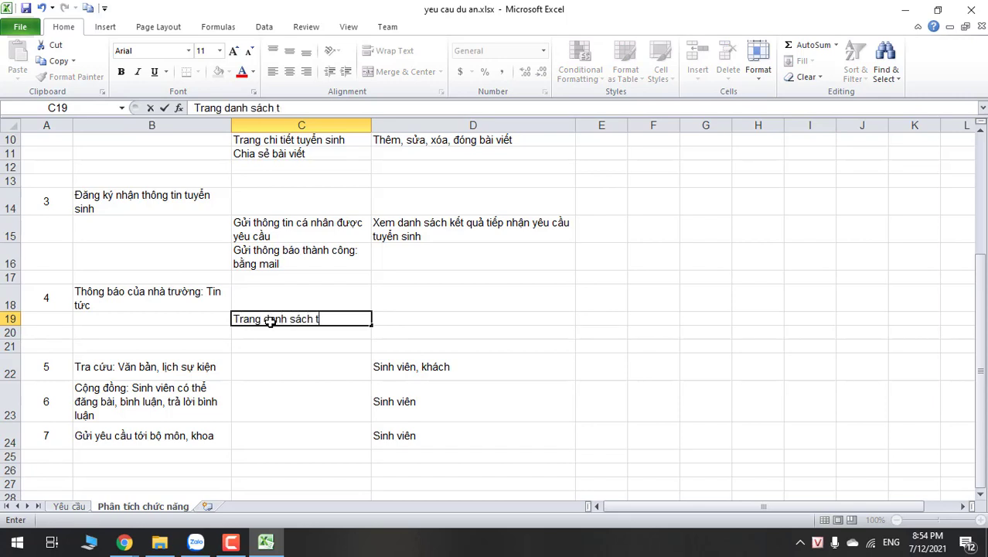
click(442, 331)
click(338, 334)
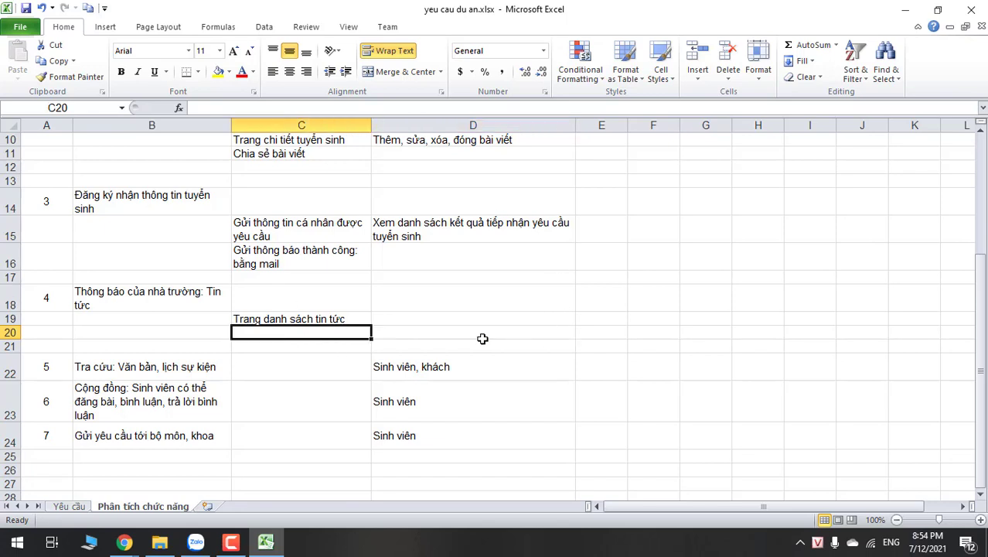
text(Chi tiết tin)
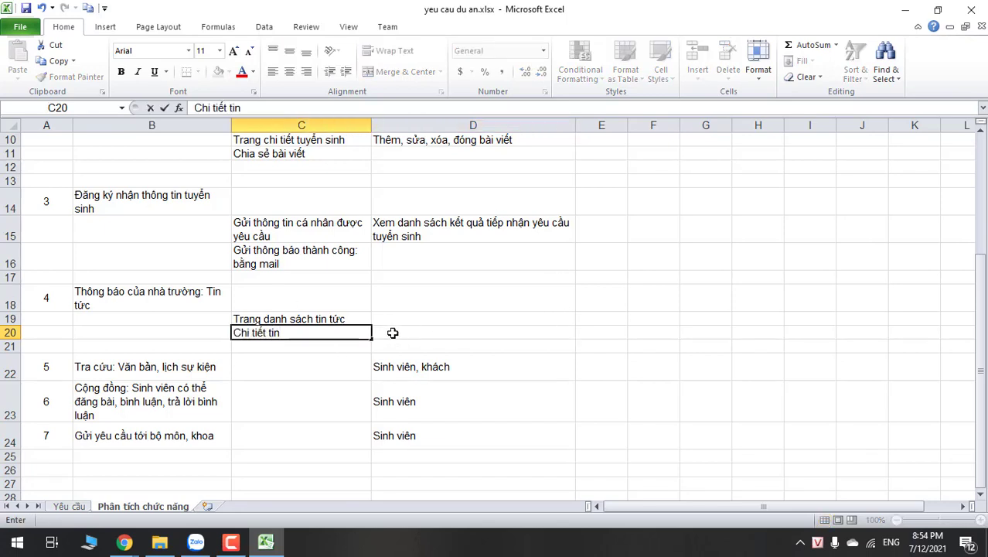
text( tức)
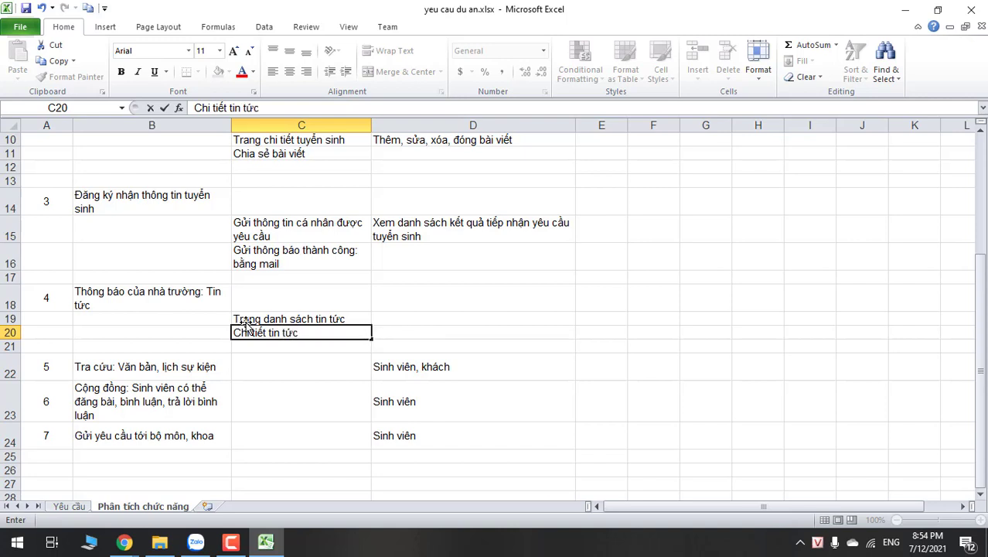
Replace "Trang" with "Hiển thị" in C19 and put "Hiển thị" in front of the text in C20.
click(263, 317)
double_click(239, 318)
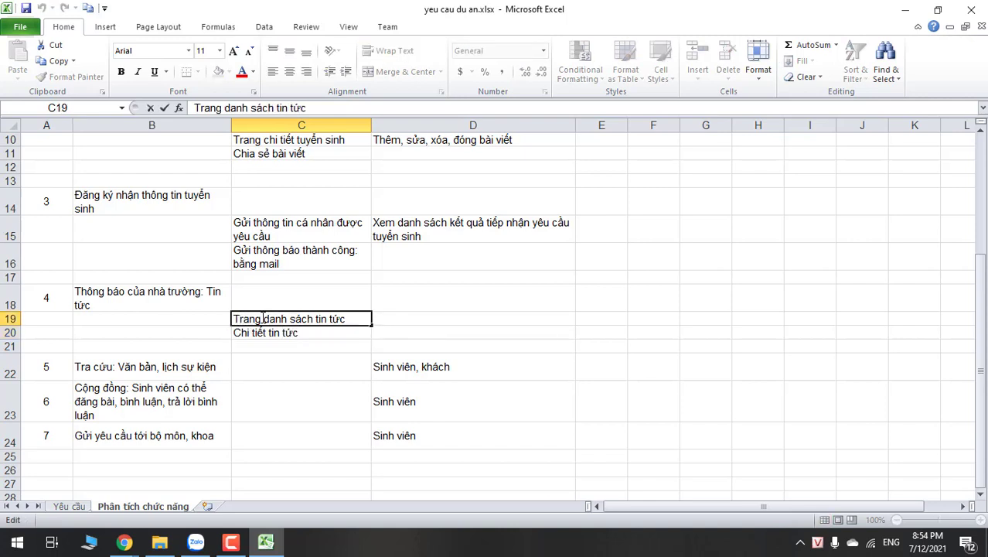
drag(261, 318, 210, 317)
text(Hiển thị)
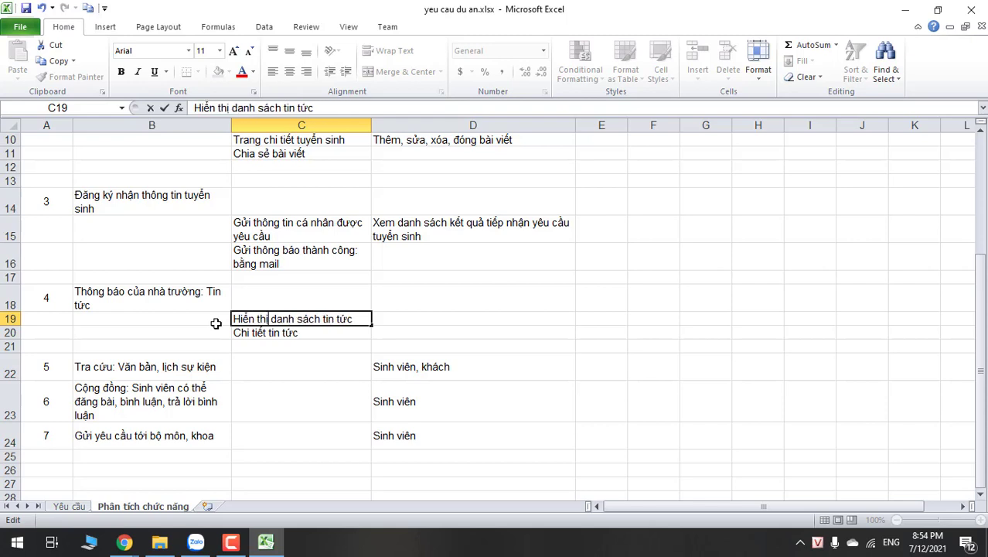
click(235, 333)
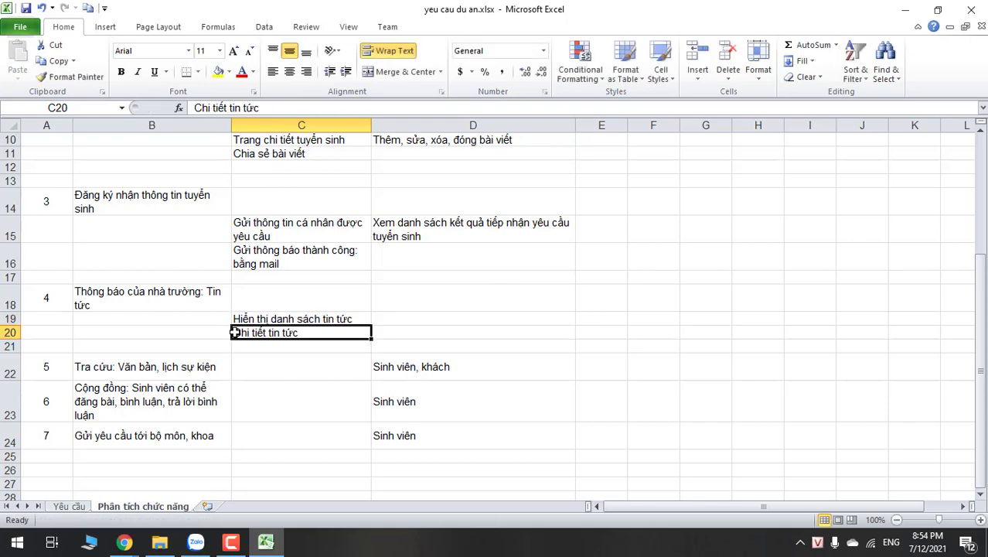
double_click(235, 333)
text(Hiển thị)
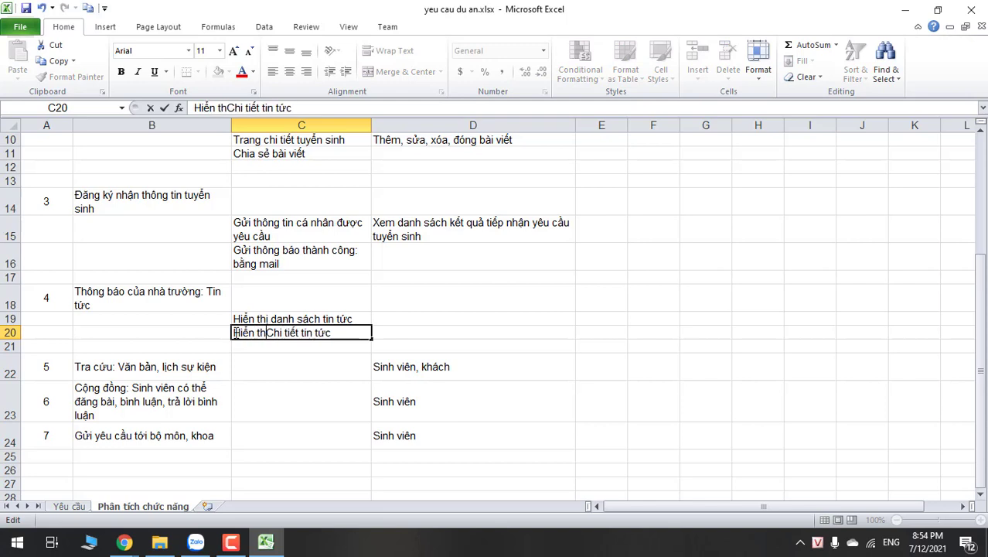
click(408, 332)
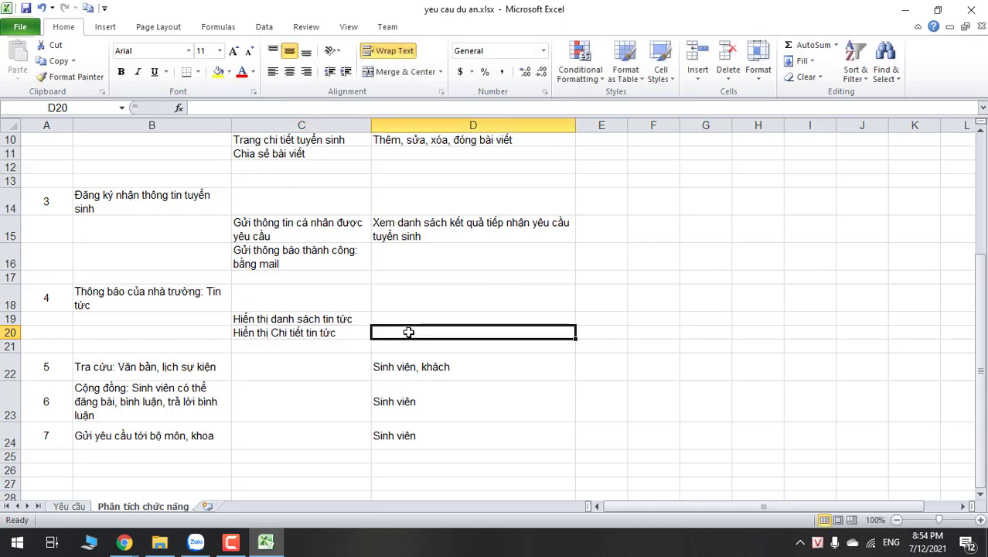
Enter "Chia sẻ tin tức" in C21 and insert a blank row beneath it, above requirement 5.
click(287, 346)
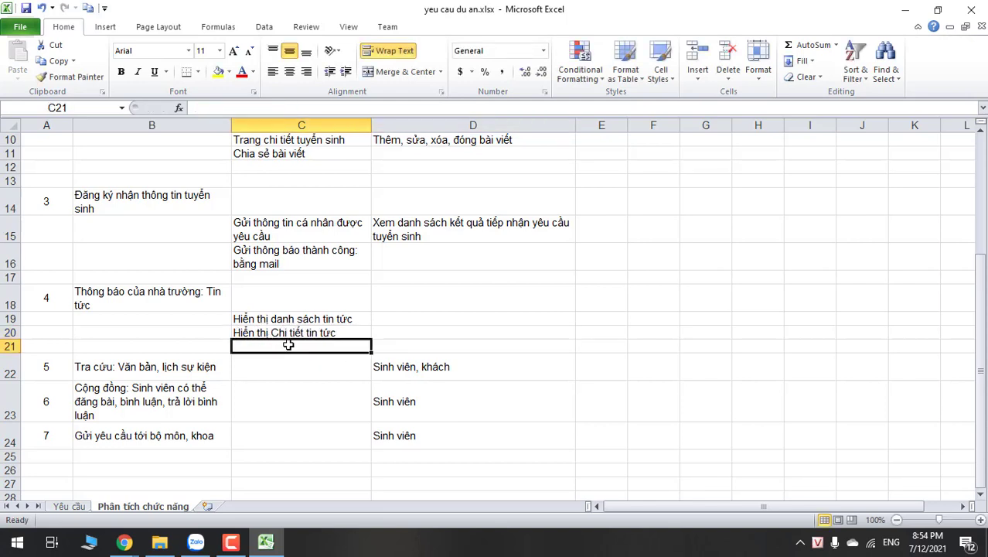
text(Chia sẻ tin tức)
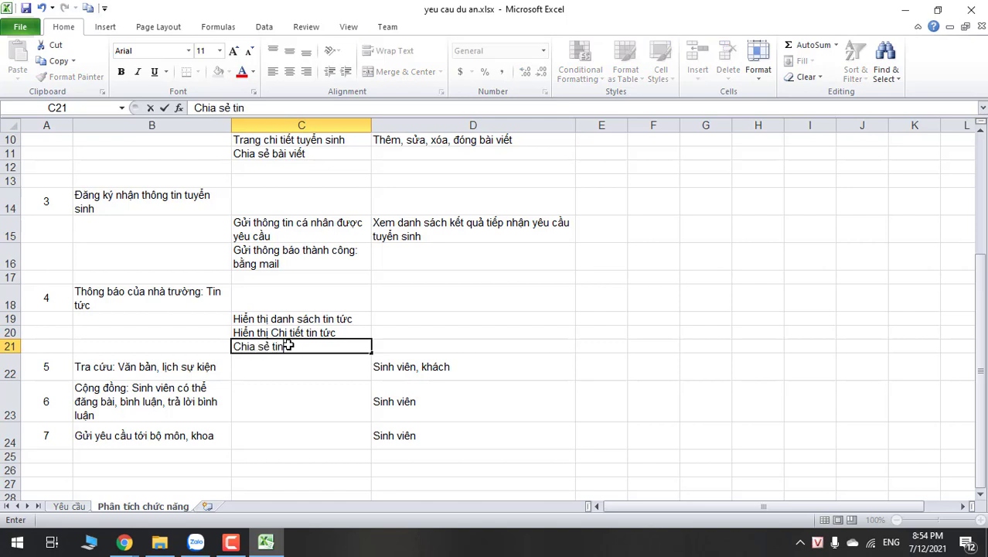
click(10, 373)
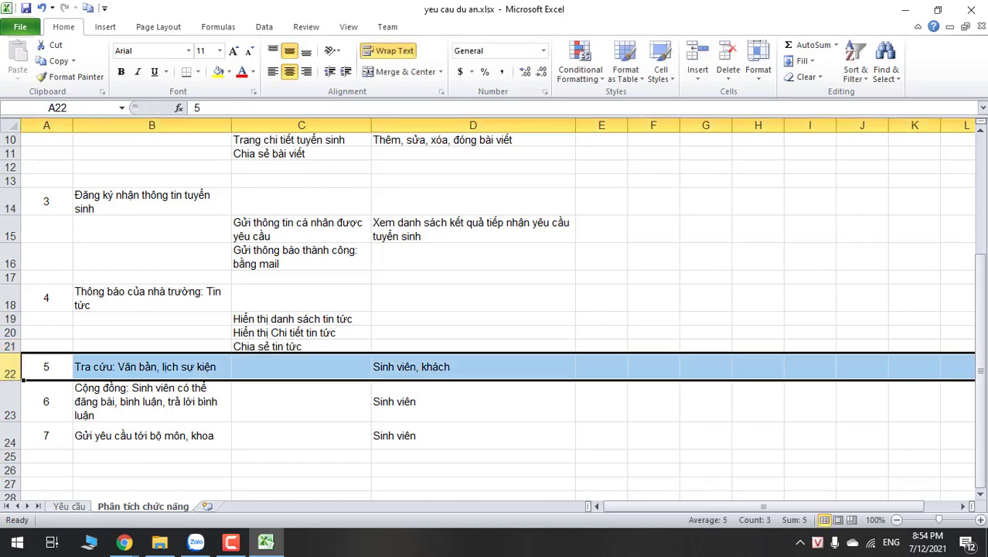
right_click(10, 374)
click(36, 263)
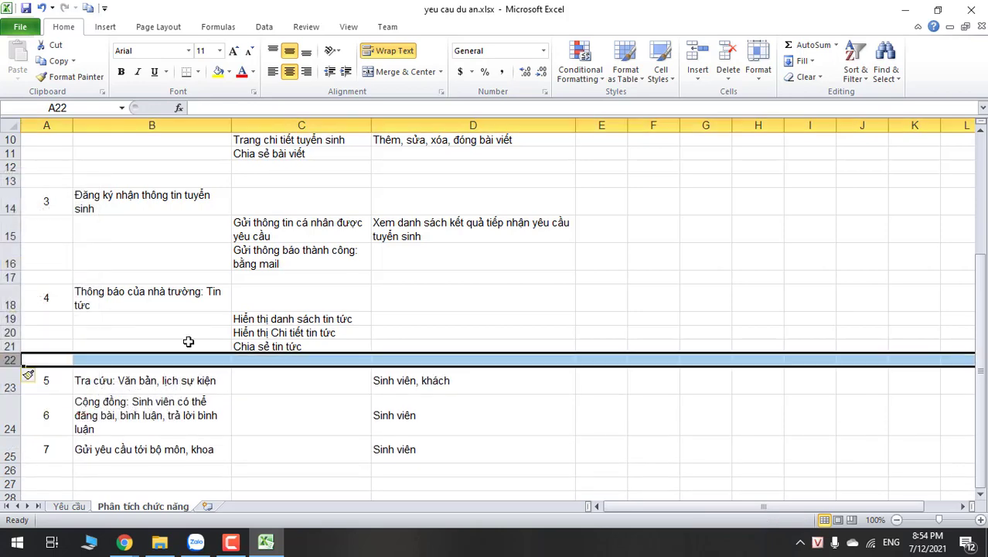
Enter "Bình luận" in C22 and insert a blank row 23 to separate it from requirement 5.
click(307, 363)
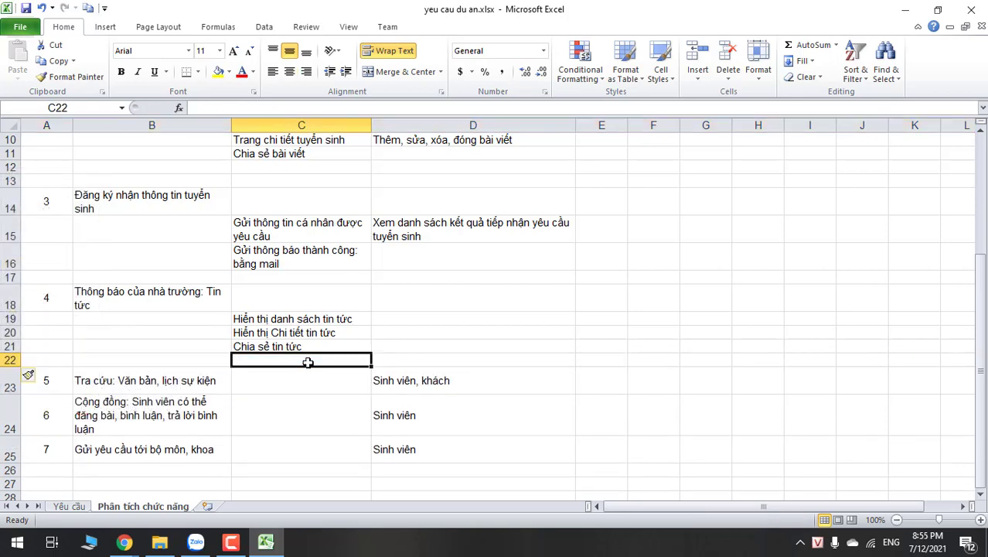
text(Bình l)
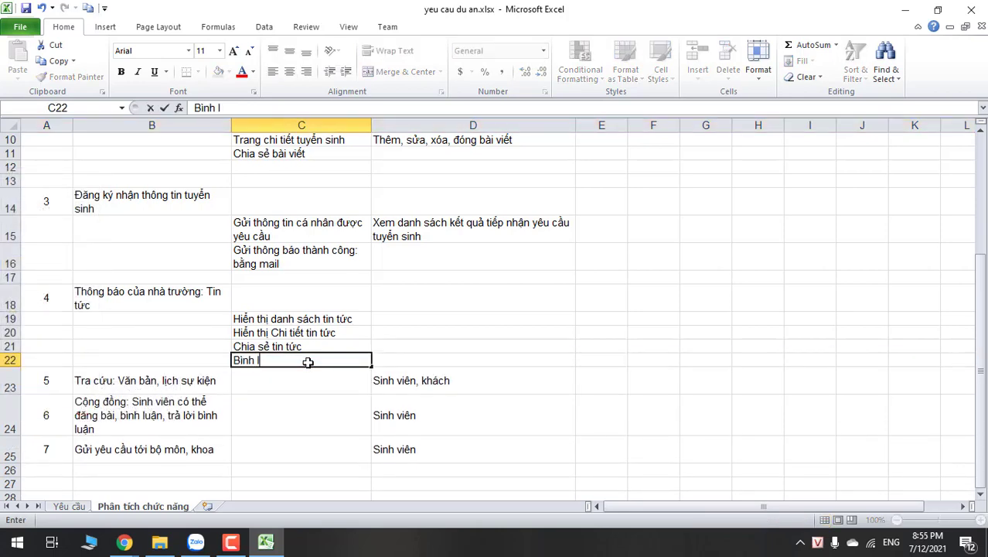
text(uận)
click(323, 377)
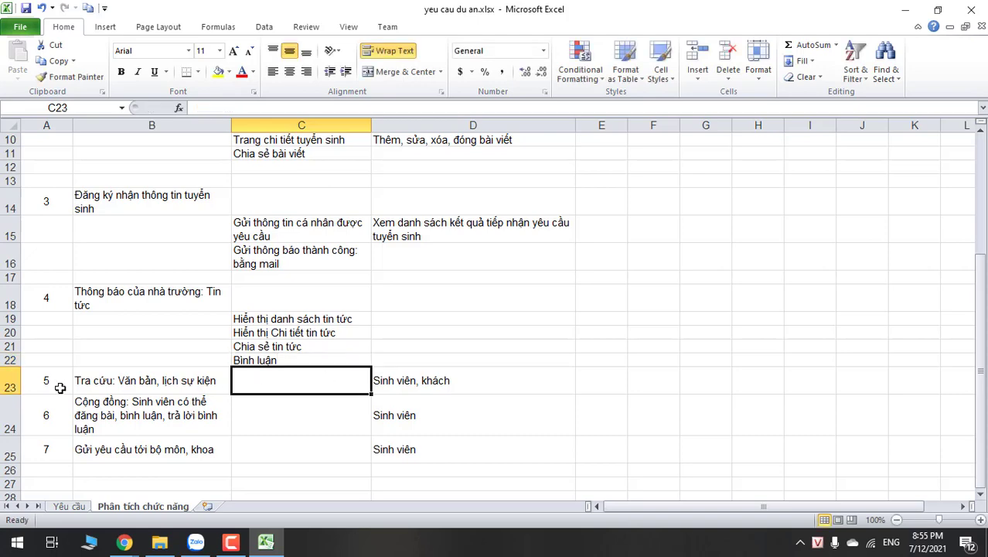
click(11, 387)
right_click(16, 386)
click(49, 281)
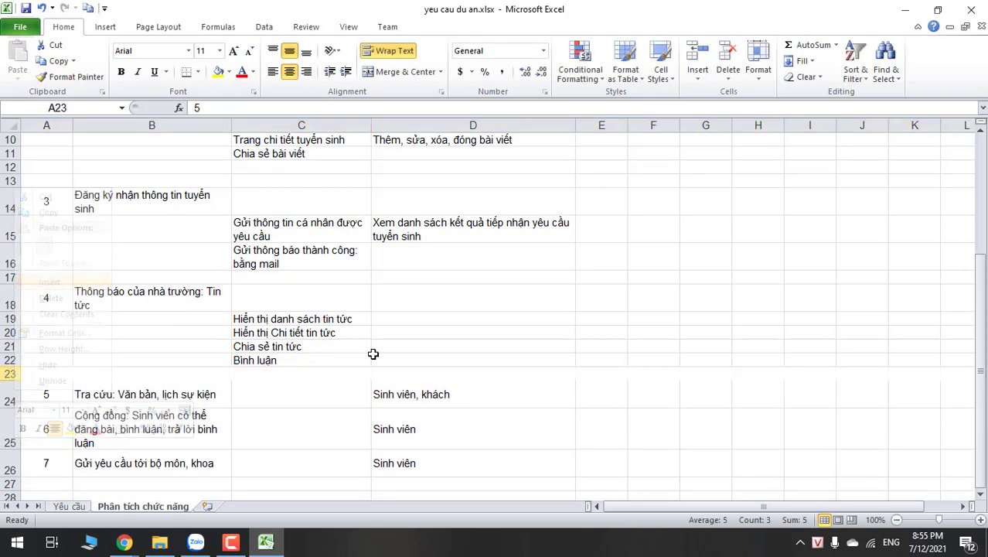
Enter "Quản lý danh sách bài viết tin tức" in D19 as an admin function of requirement 4.
click(433, 320)
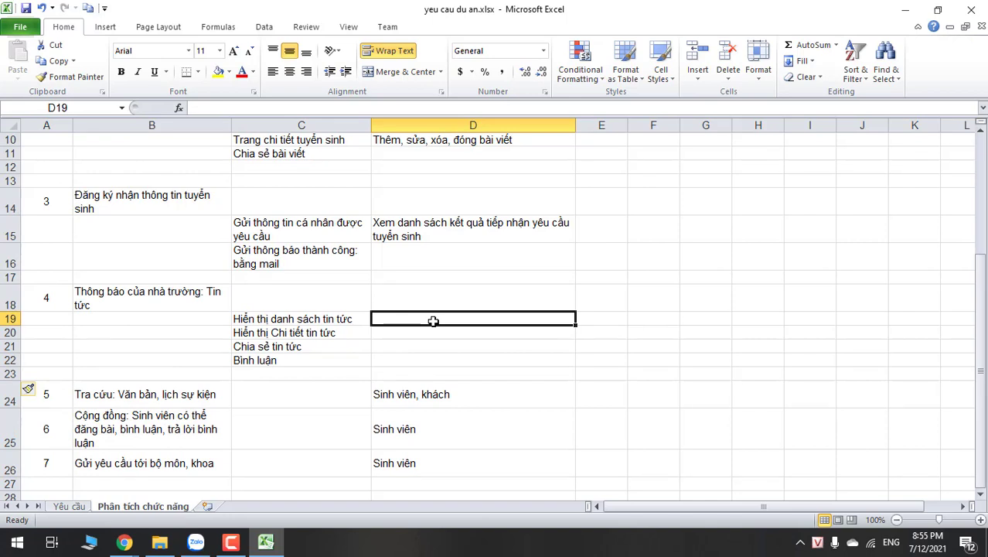
text(Admin)
key(BackSpace)
key(BackSpace)
key(BackSpace)
key(BackSpace)
key(BackSpace)
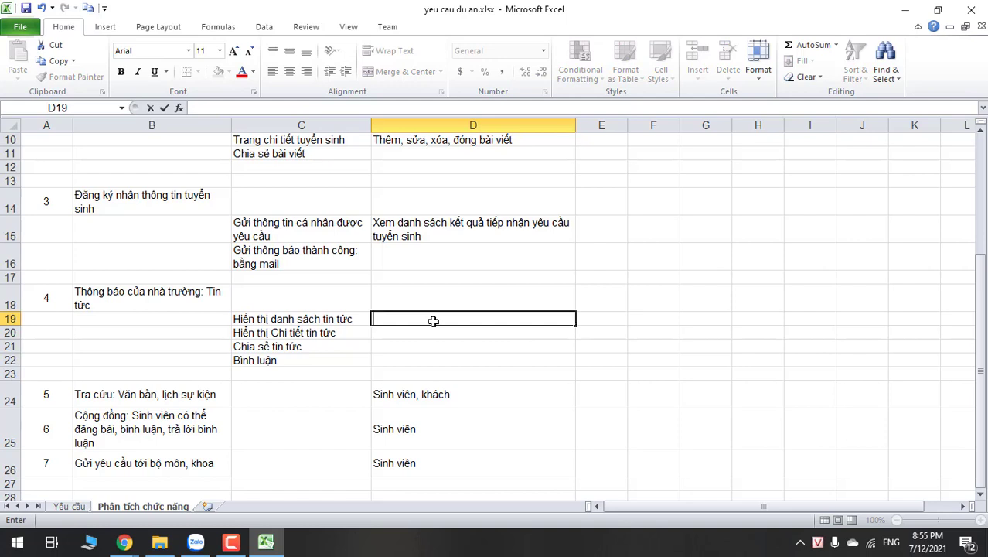
text(Quản lý dan)
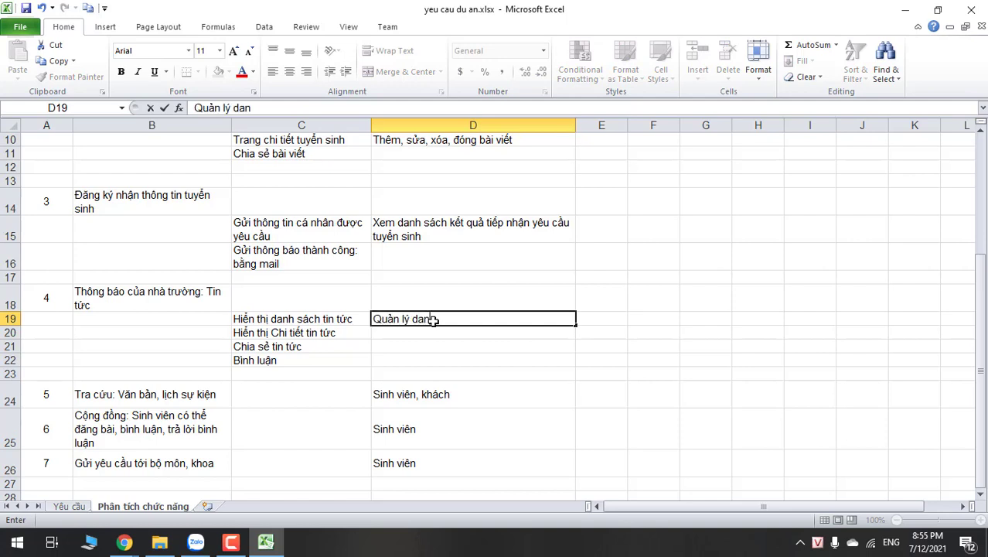
text(h sách)
text( bài viết t)
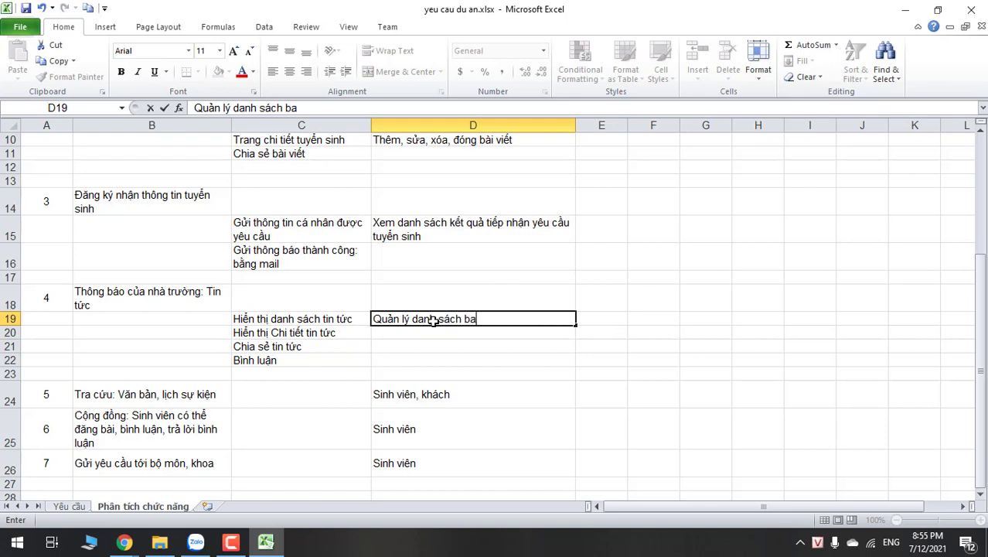
text(in tưc)
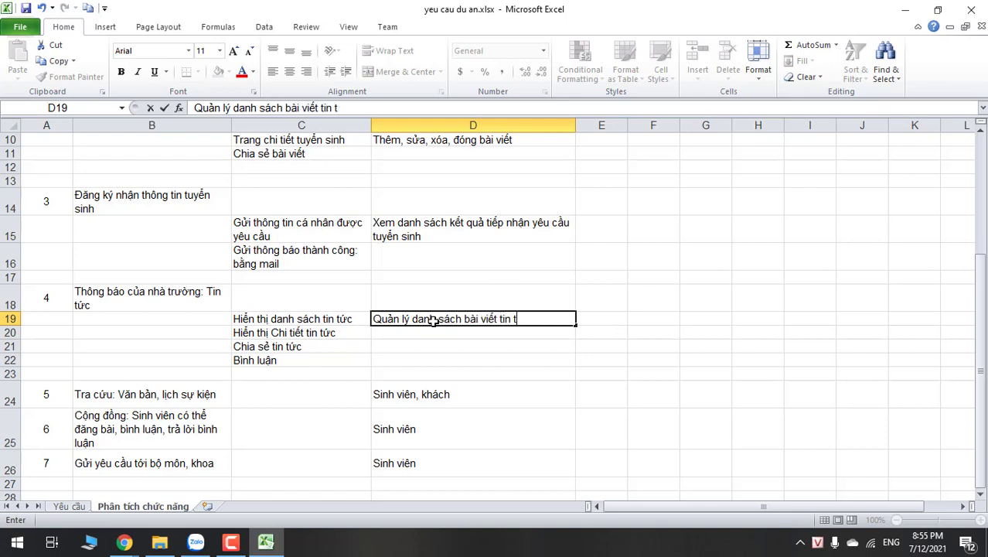
key(Tab)
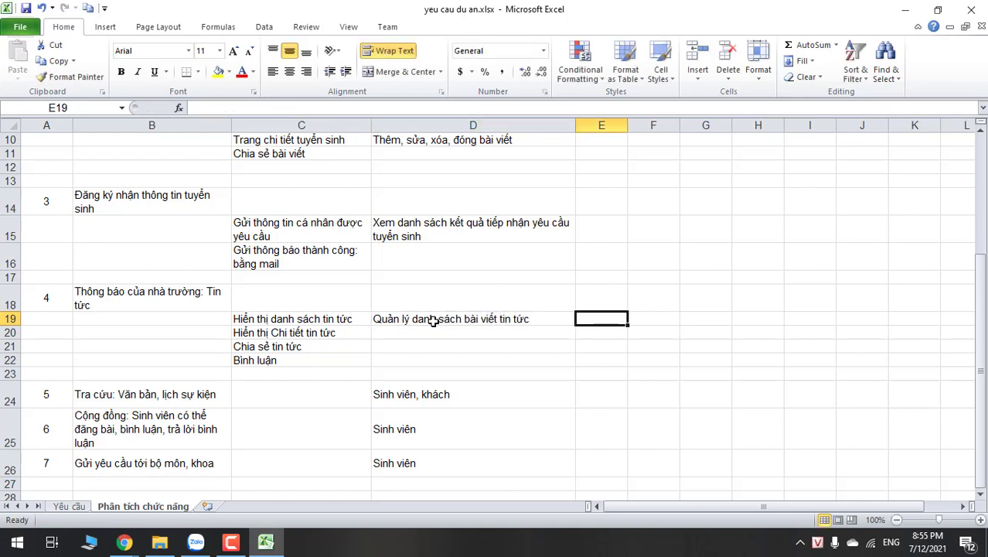
Enter "Biên soạn tin tưc (thêm, sửa, xóa)" in D20 as an admin function of requirement 4.
click(432, 335)
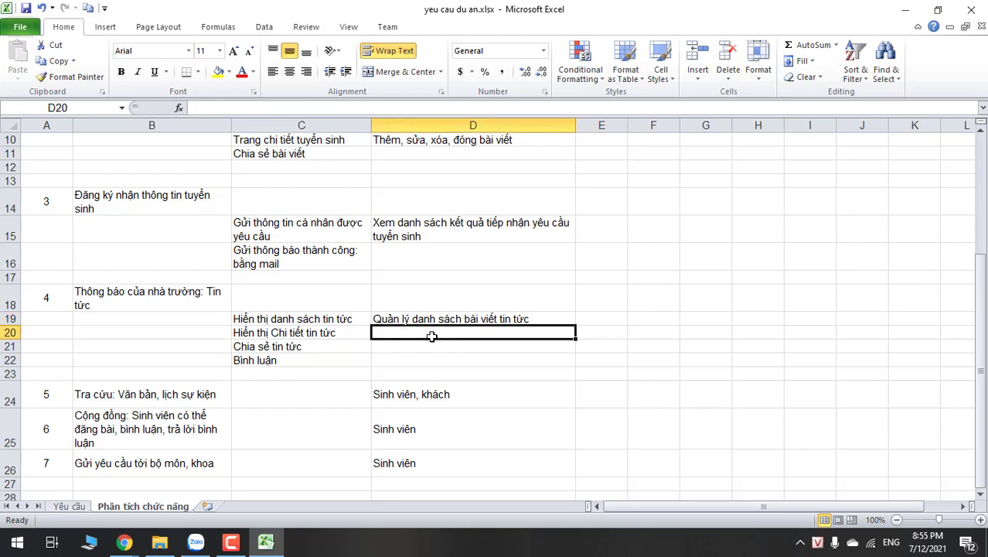
text(Biên soạn)
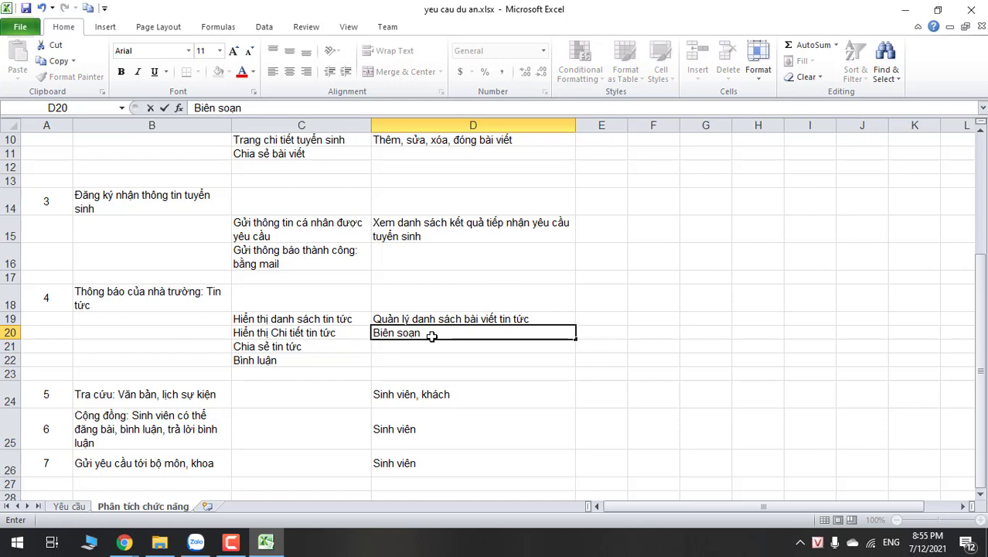
text( tin tức )
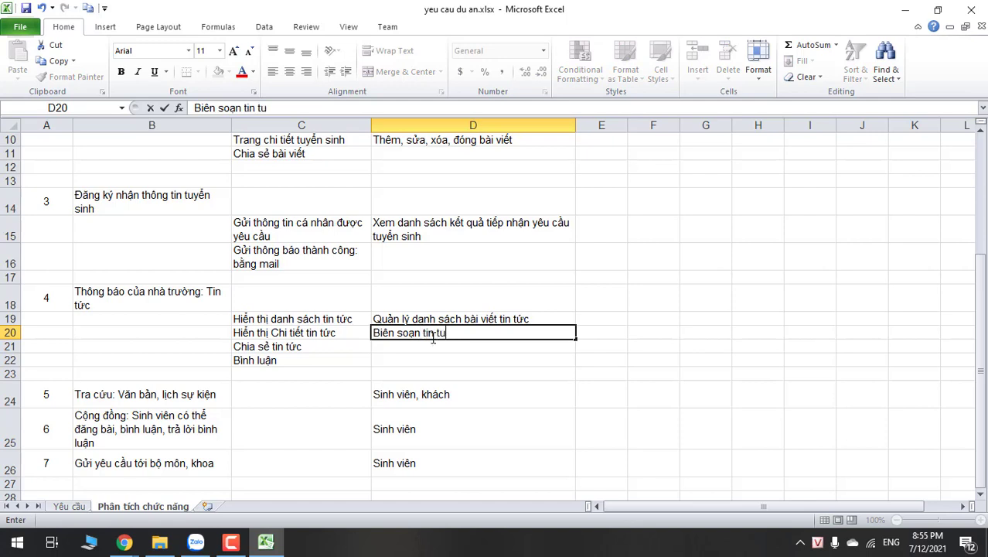
text((thêm, sưa)
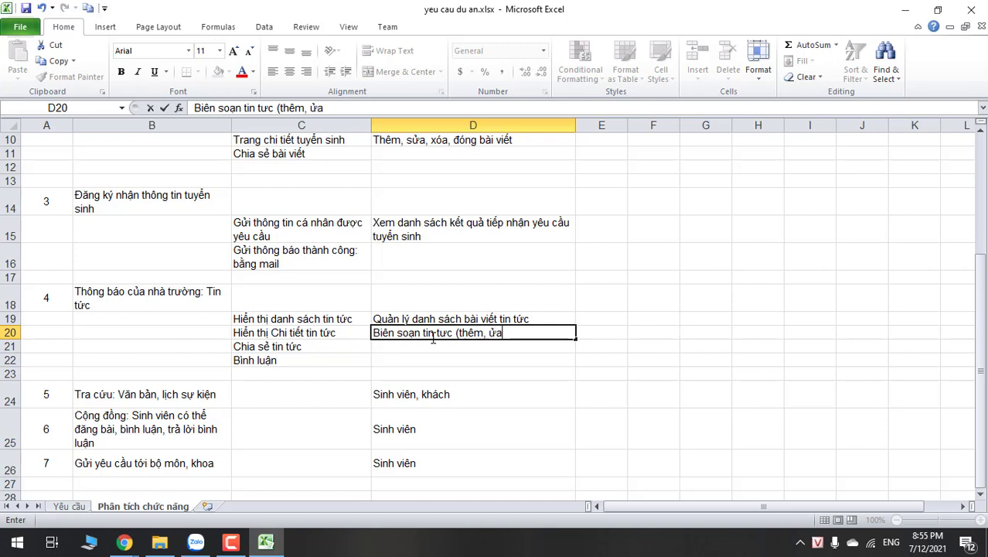
text(, xóa))
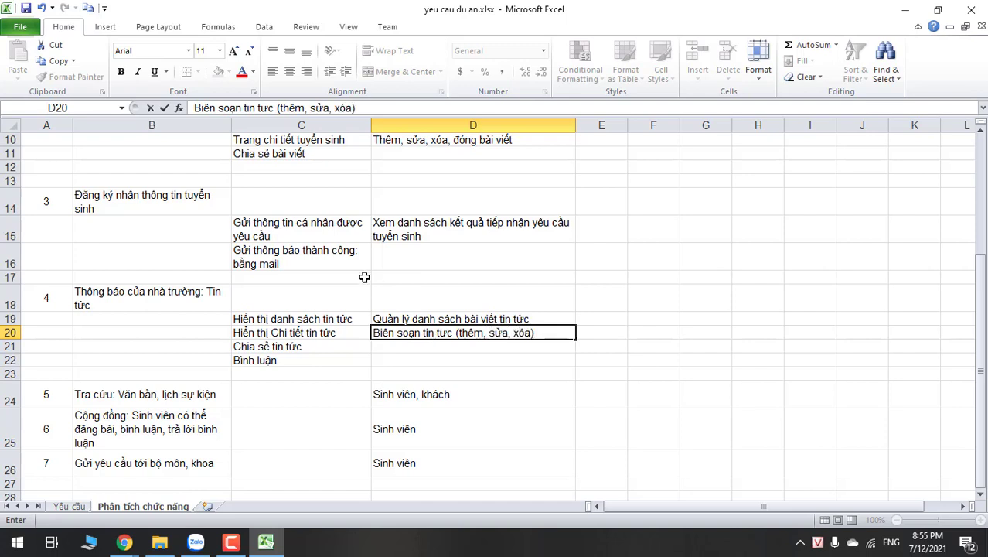
click(433, 345)
click(422, 362)
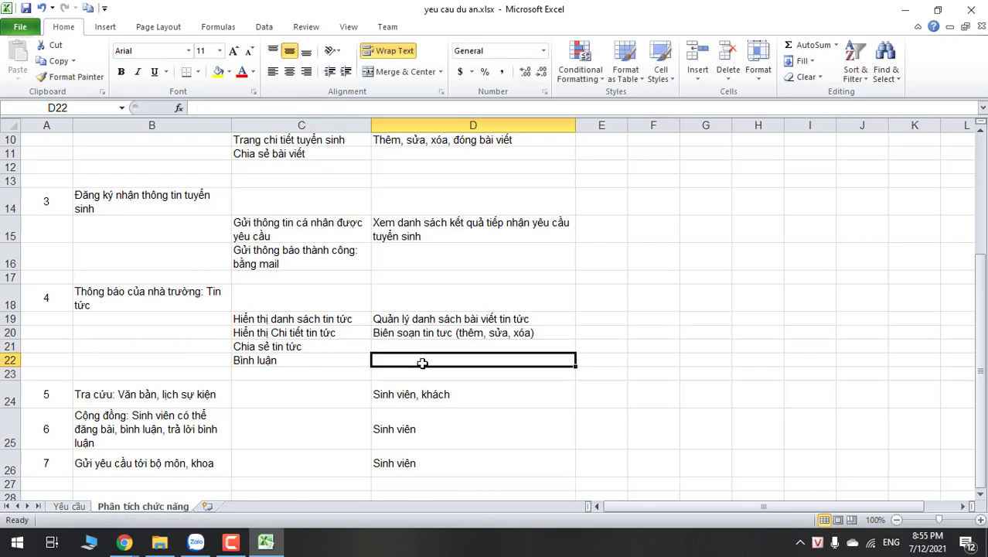
Append ": Nhúng bình luận của facebok" to the comment function in C22.
double_click(313, 362)
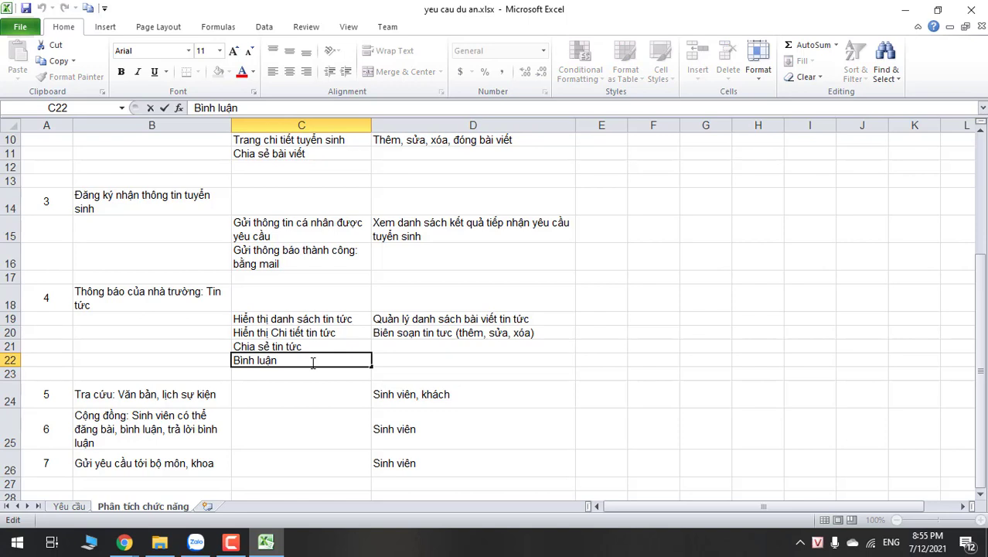
text(: Nhúng bình luận)
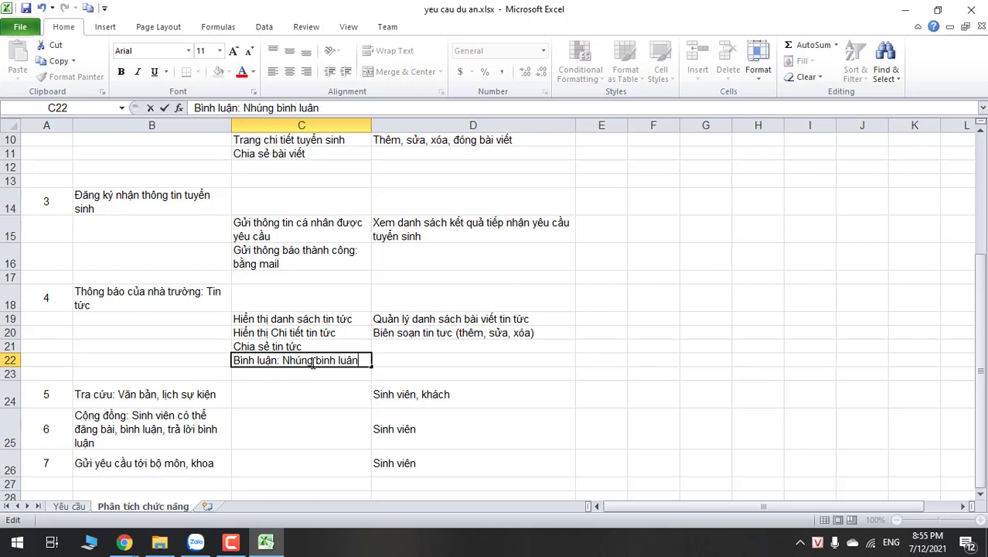
text( của faceb)
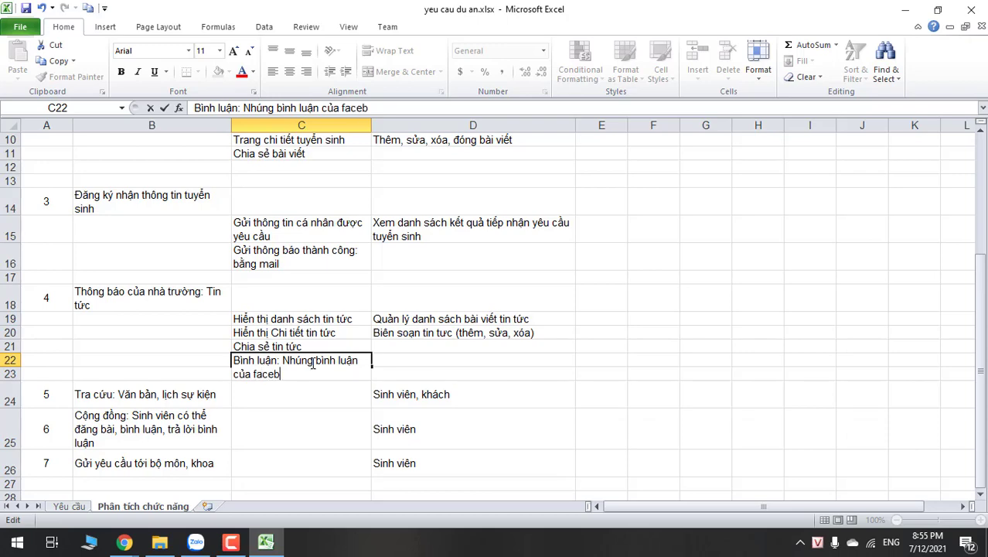
text(ok)
key(Return)
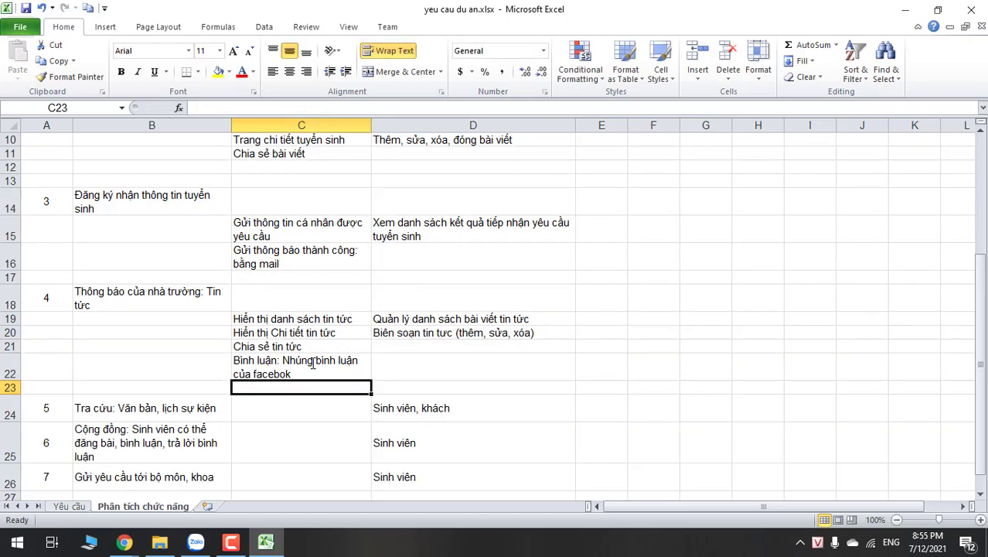
Insert three blank rows between requirement 5 and requirement 6.
click(440, 417)
click(442, 429)
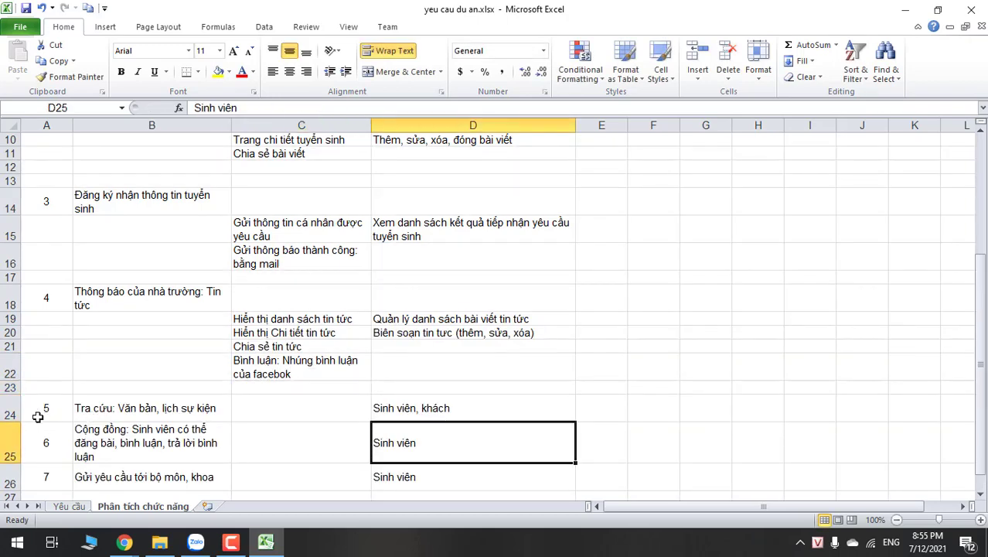
click(7, 436)
scroll(193, 402, down, 2)
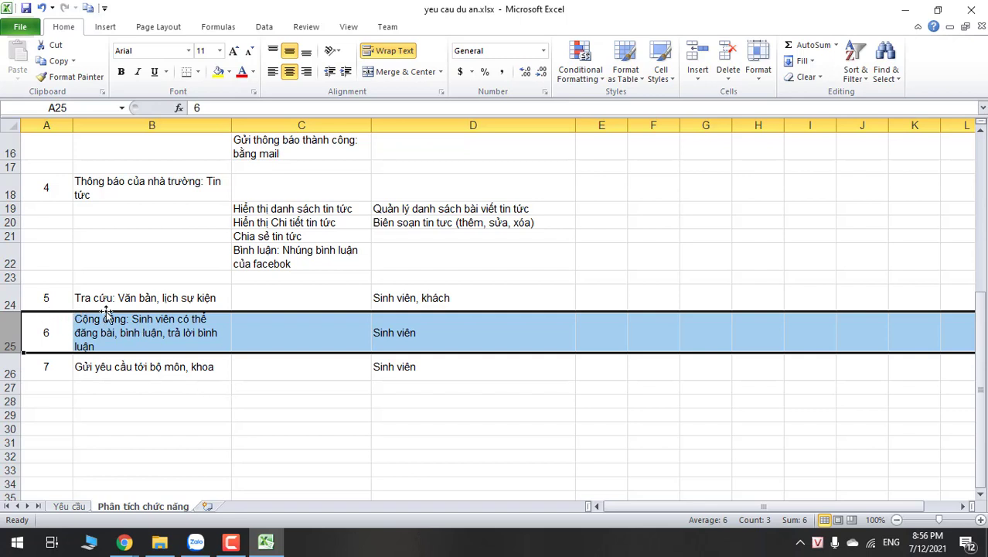
click(192, 323)
click(9, 333)
right_click(8, 332)
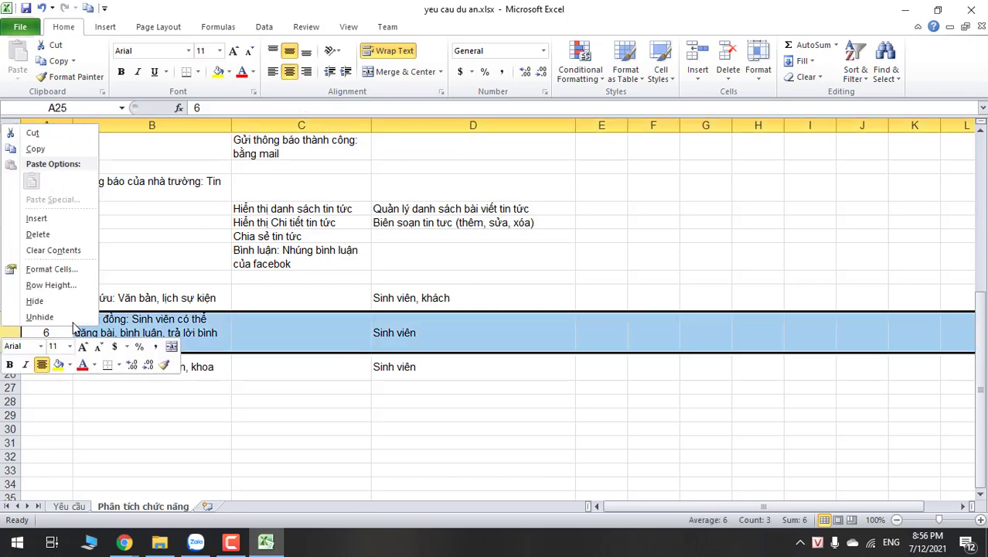
click(65, 221)
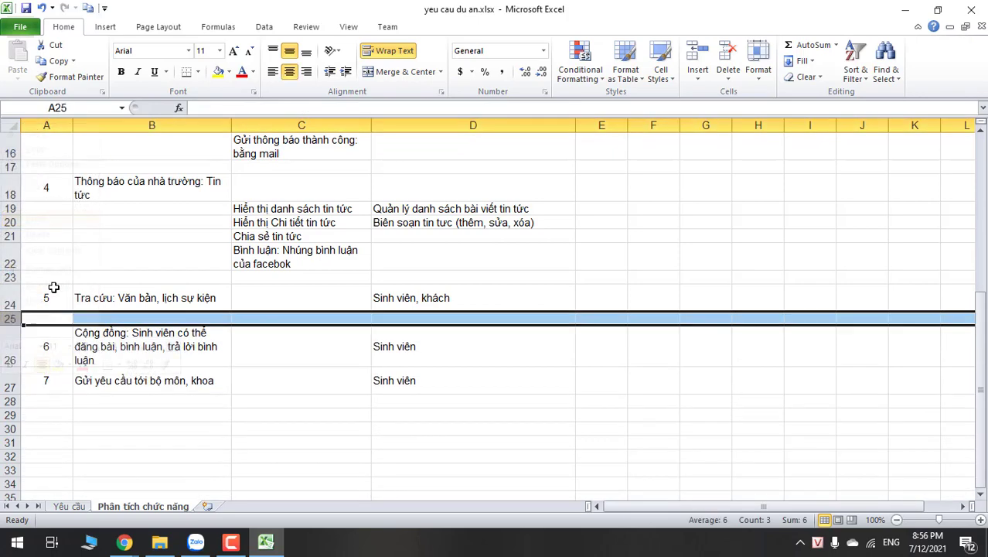
right_click(18, 318)
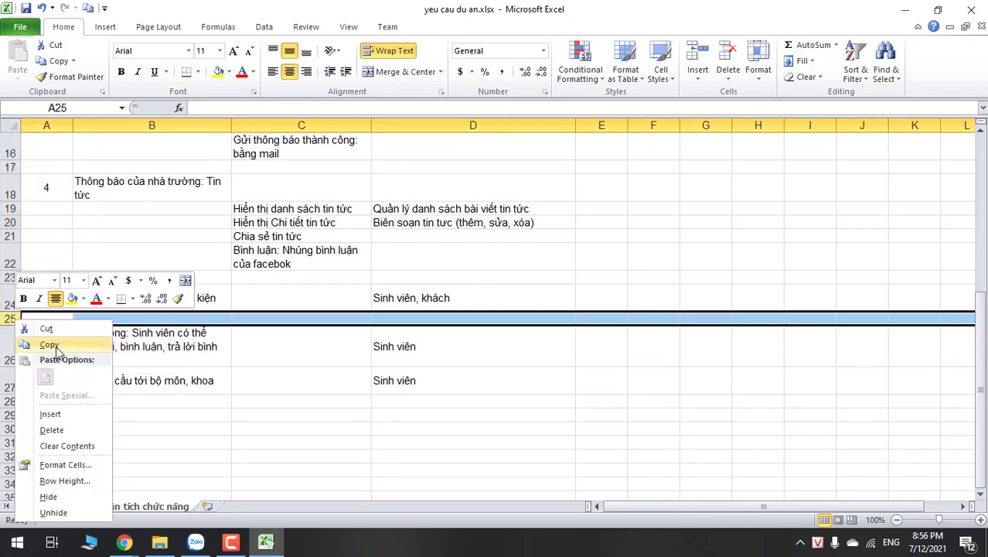
click(50, 413)
right_click(14, 311)
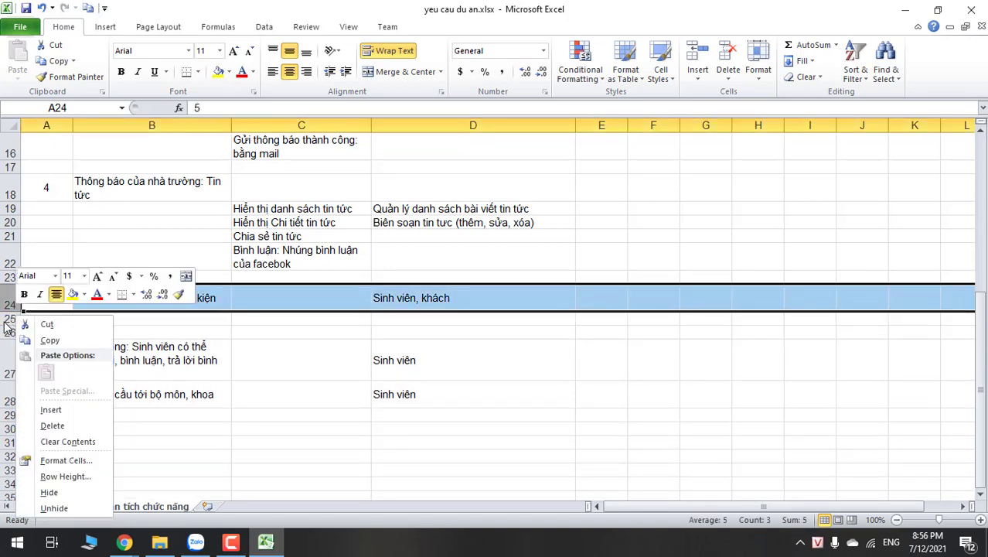
key(Escape)
click(11, 320)
right_click(11, 323)
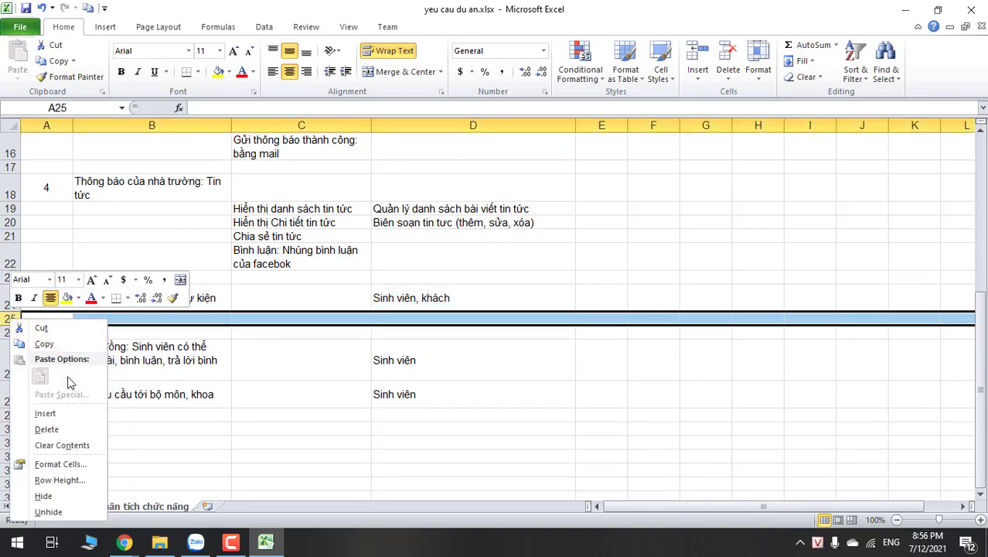
click(50, 413)
Copy ", lịch sự kiện" from the end of requirement 5 in B24 and delete it there, leaving "Tra cứu: Văn bản".
double_click(217, 294)
drag(218, 298, 157, 298)
key(ctrl+c)
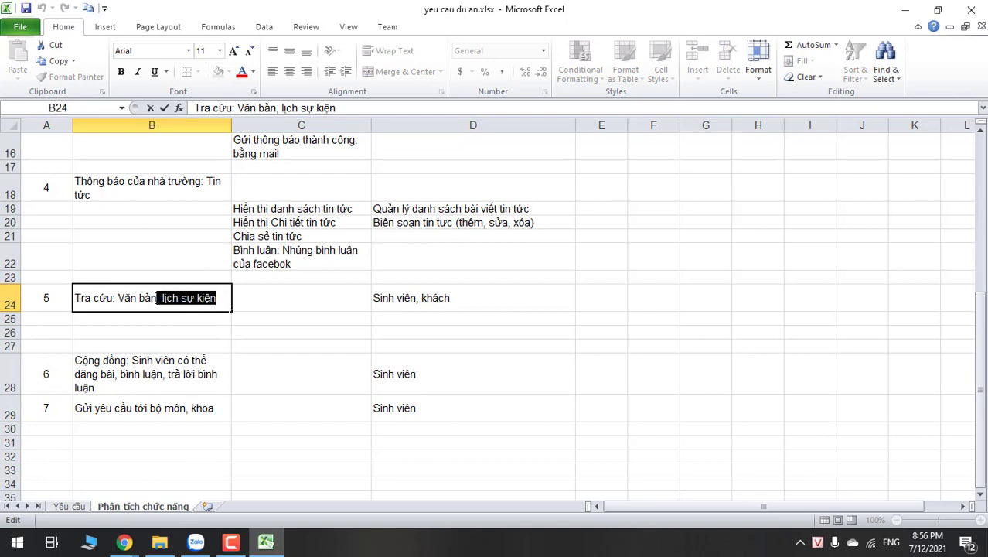
key(Delete)
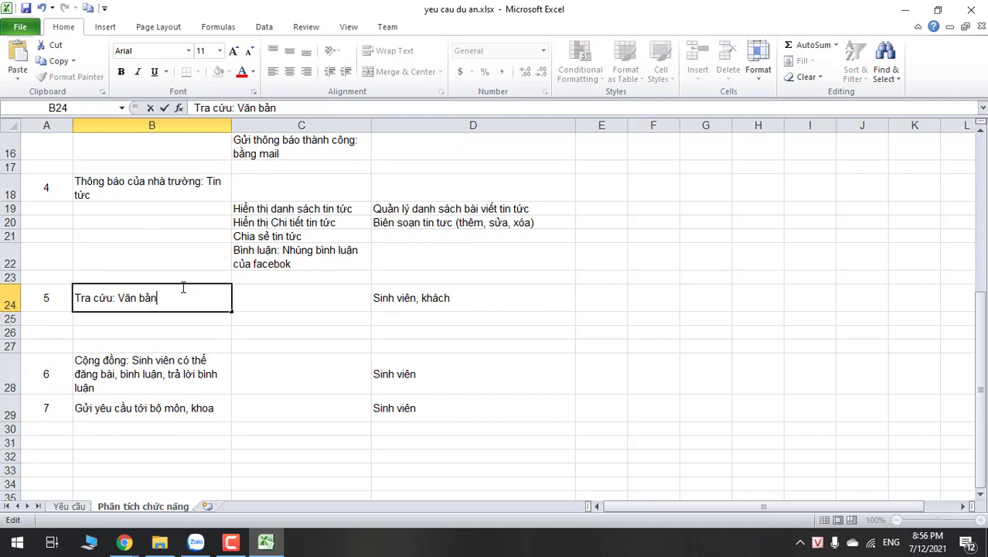
Paste the copied text at the end of requirement 4 in B18 and trim it so the cell ends with "Tin tức, sự kiện".
double_click(134, 195)
text(,)
key(ctrl+v)
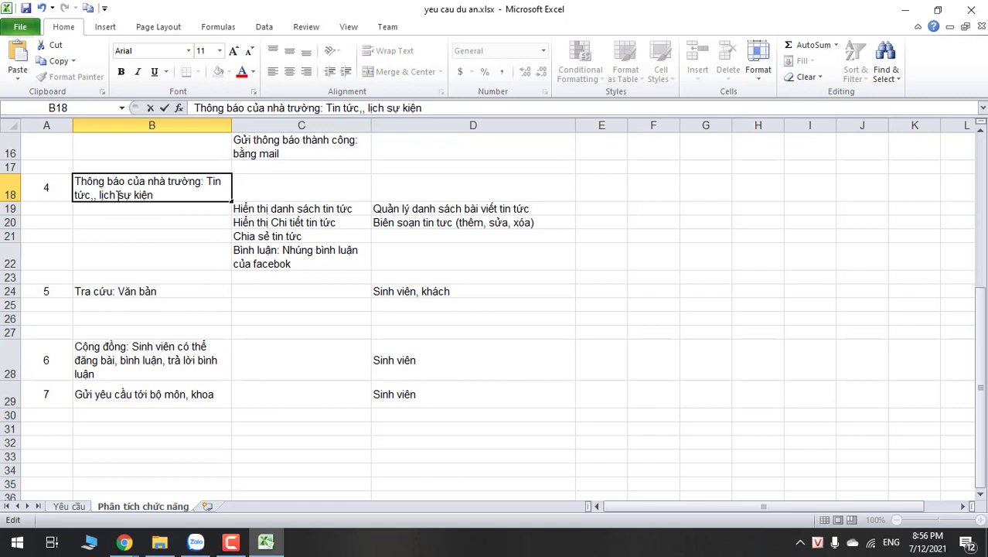
drag(112, 195, 93, 195)
key(Delete)
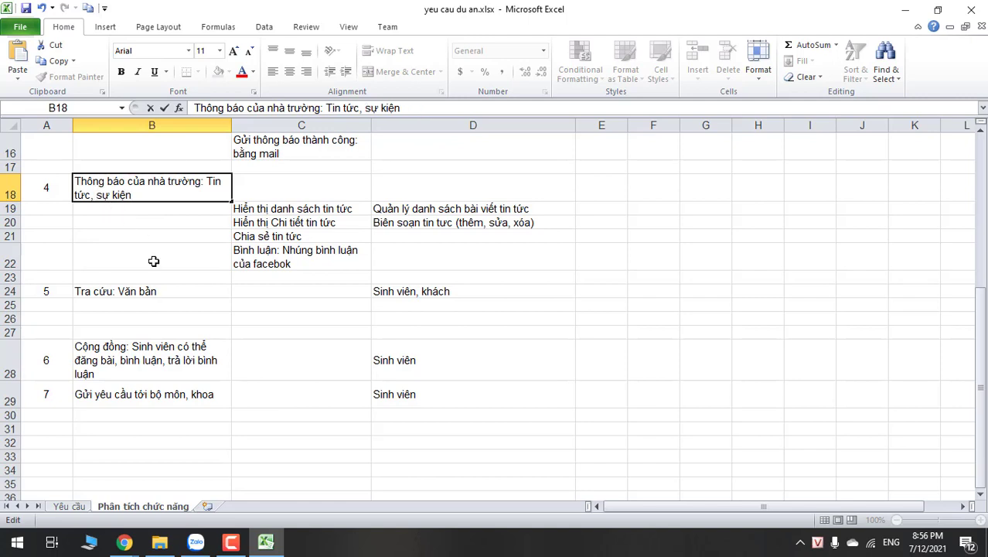
click(179, 316)
click(176, 304)
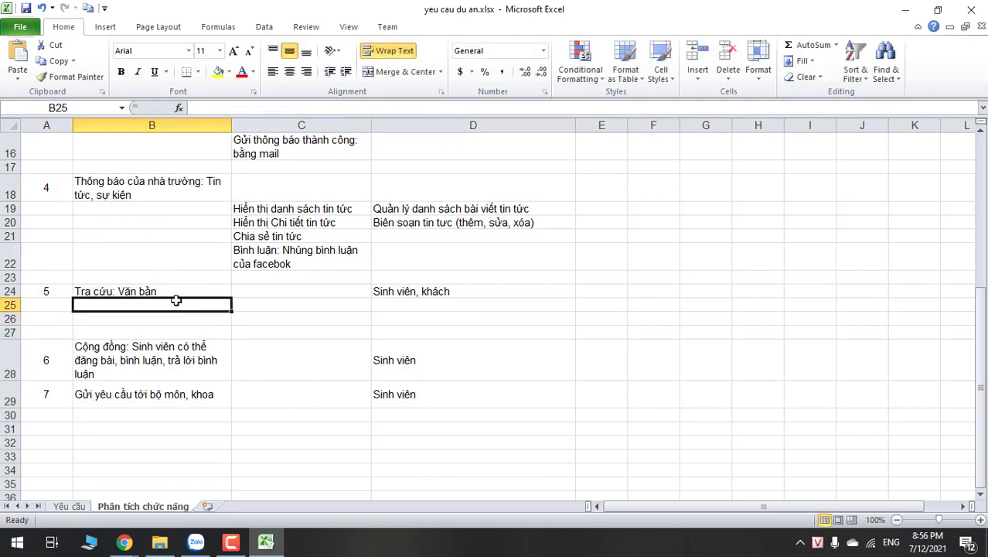
key(Up)
key(Up)
key(Up)
key(Up)
key(Up)
key(Up)
Append ", tài liệu, file" to requirement 5 in B24.
double_click(207, 292)
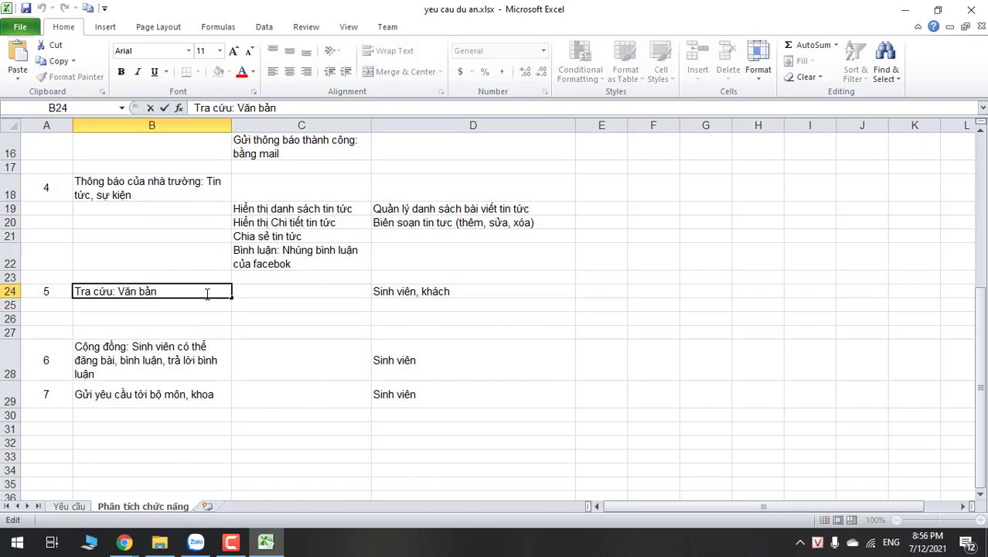
text(, tài liệu)
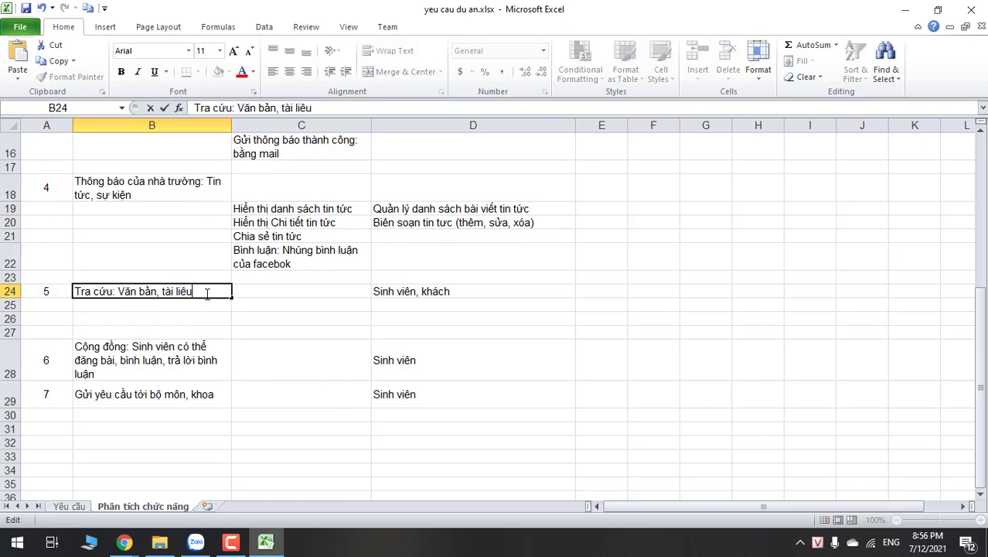
click(200, 309)
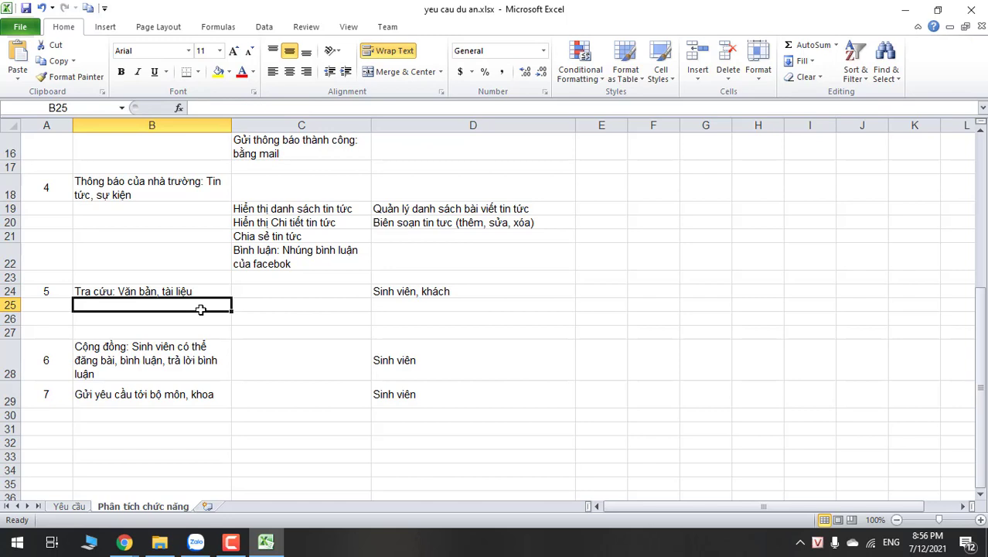
double_click(199, 293)
text(, f)
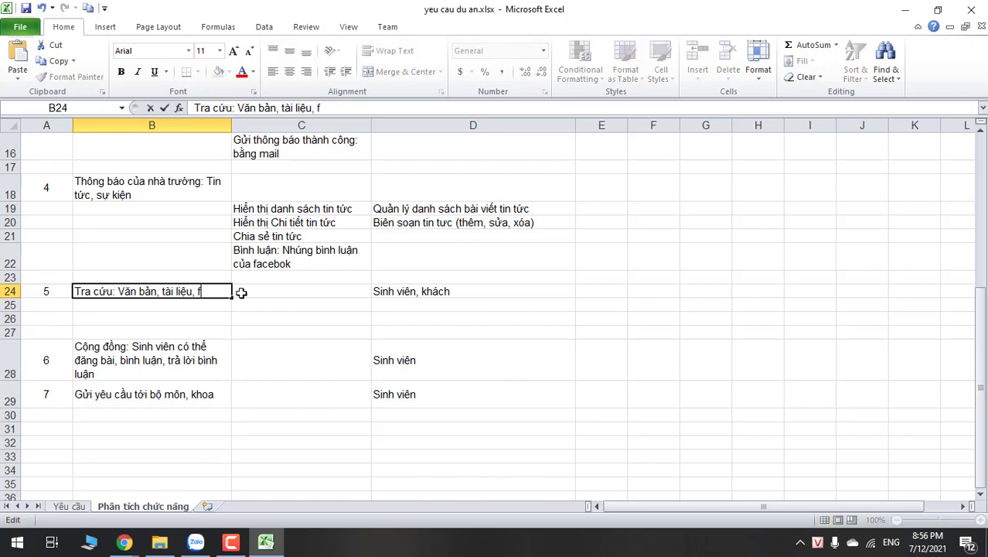
text(ile)
click(209, 307)
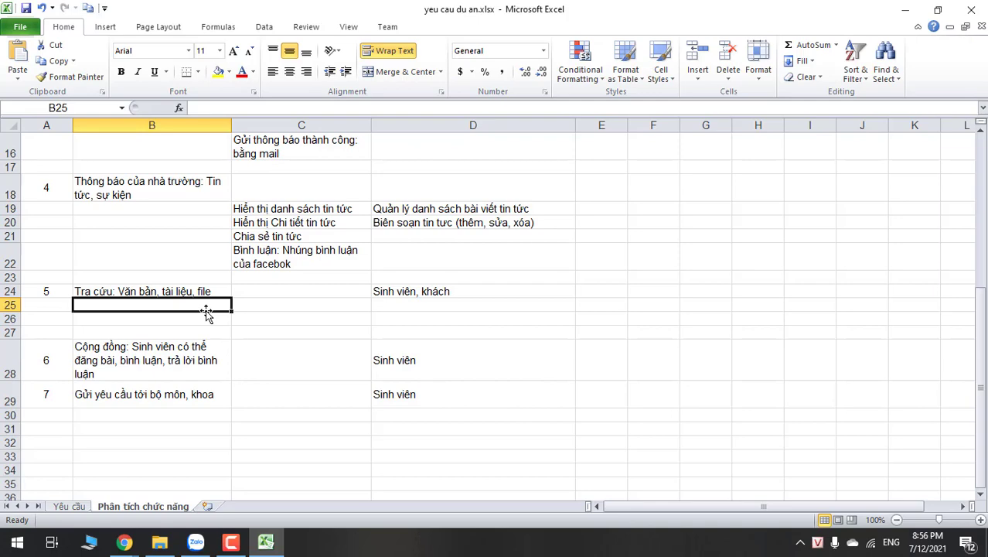
Insert one more blank row at row 27 above requirement 6, and select C25.
click(12, 333)
right_click(11, 332)
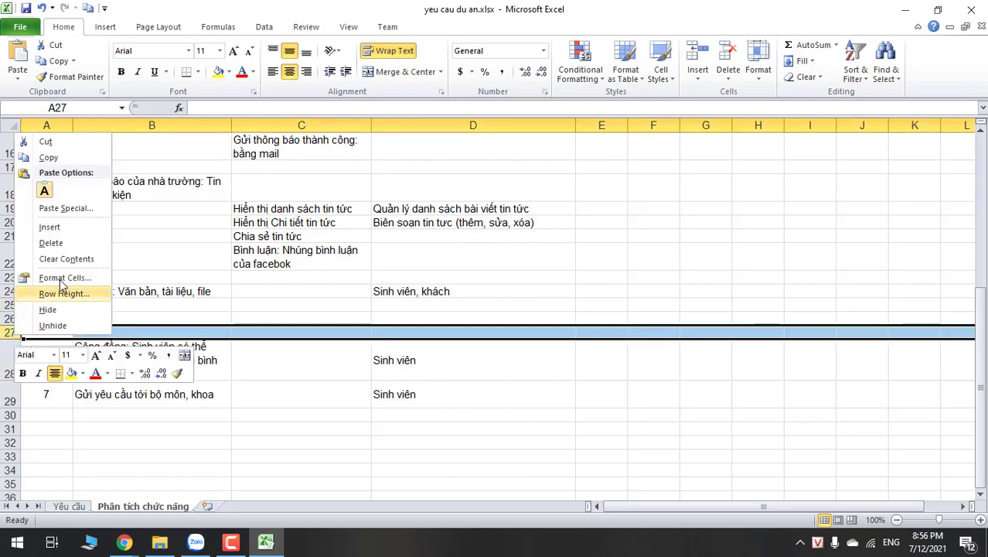
click(49, 226)
click(279, 303)
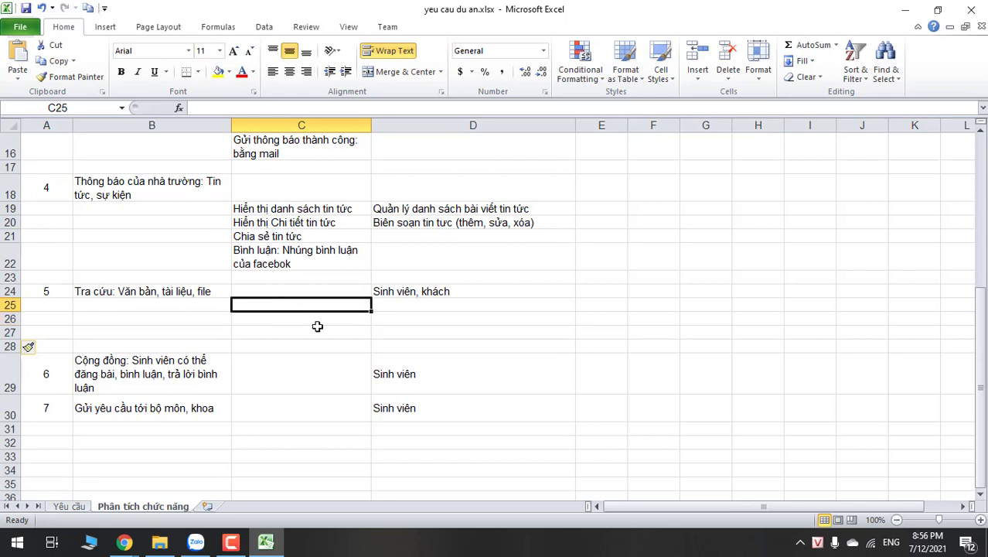
Enter "Tra cứu tài liệu" as the guest function in C25 and clear the text from D24.
text(T)
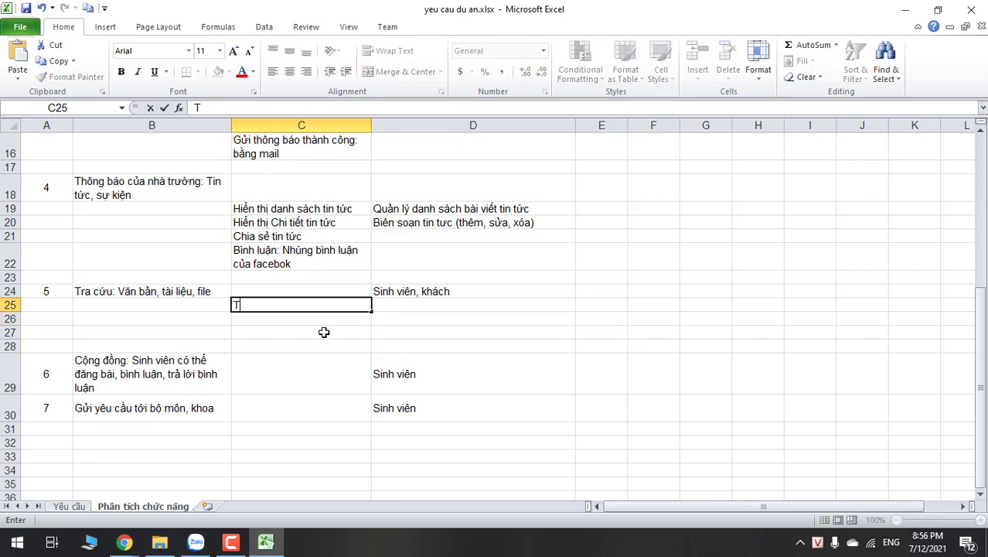
text(ra cưu)
text( tài l)
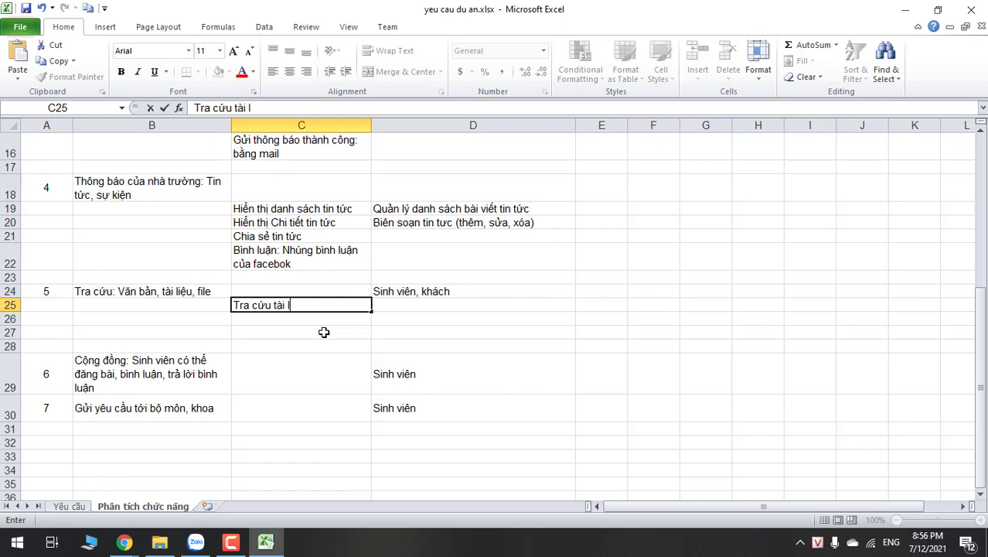
text(iệu)
click(450, 286)
key(Delete)
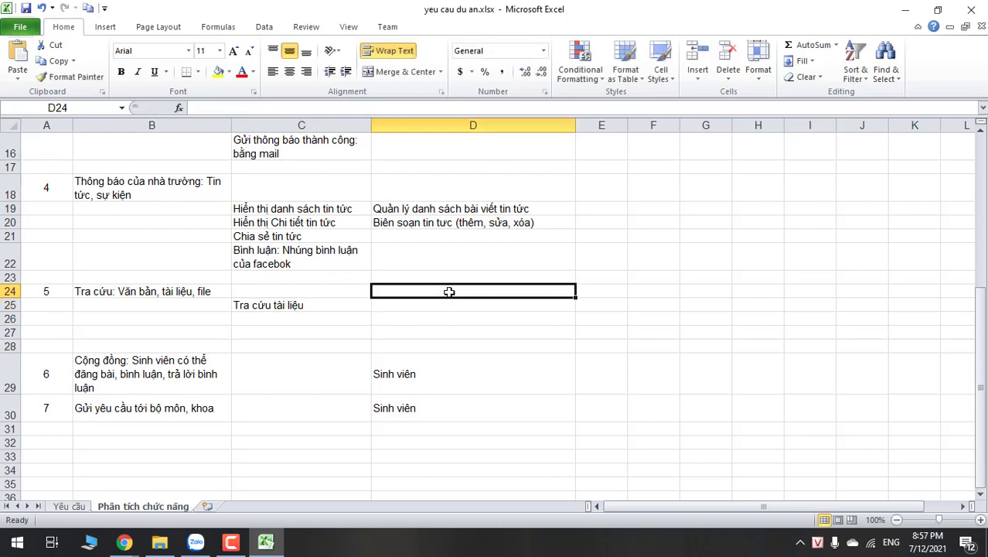
Enter "Xem danh sách tài liệu theo danh mục phân loại" in C26 under requirement 5.
click(316, 319)
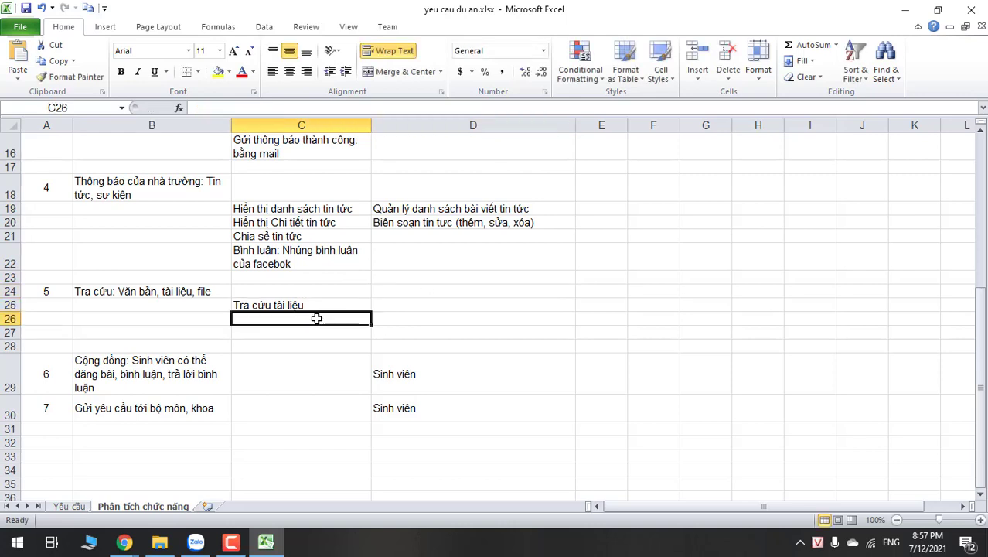
text(Danh m)
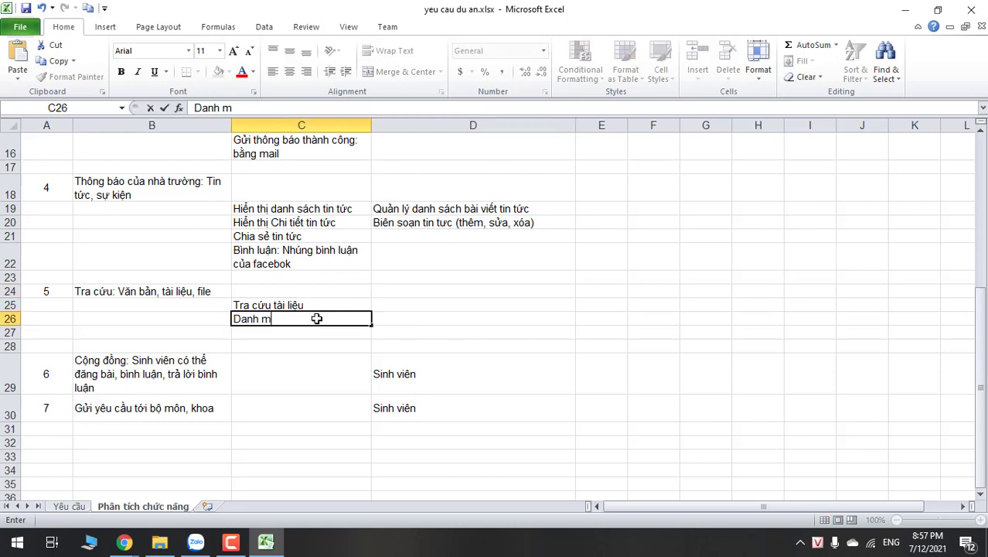
key(BackSpace)
key(BackSpace)
key(BackSpace)
key(BackSpace)
key(BackSpace)
key(BackSpace)
text(Xem tài )
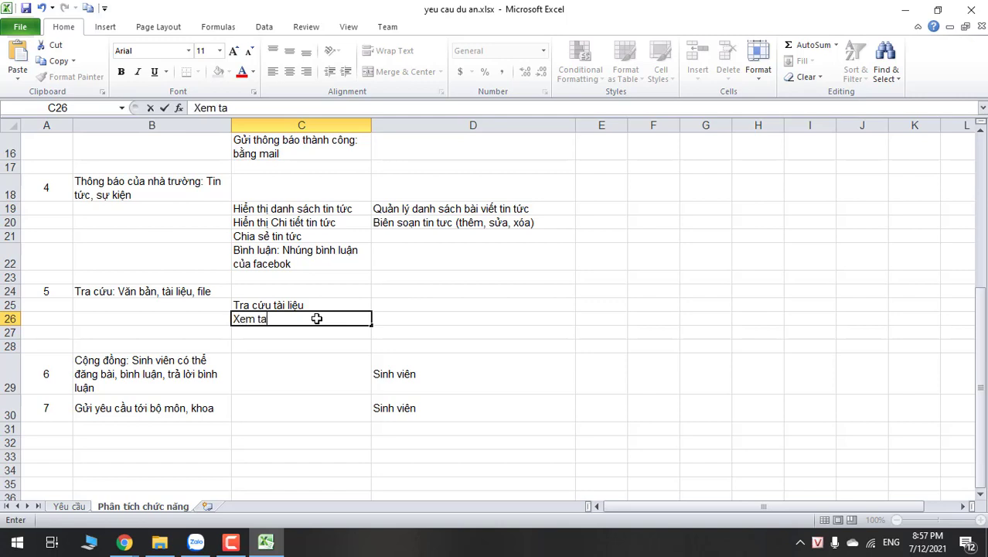
text(l)
key(BackSpace)
key(BackSpace)
key(BackSpace)
key(BackSpace)
key(BackSpace)
text(danh sách t)
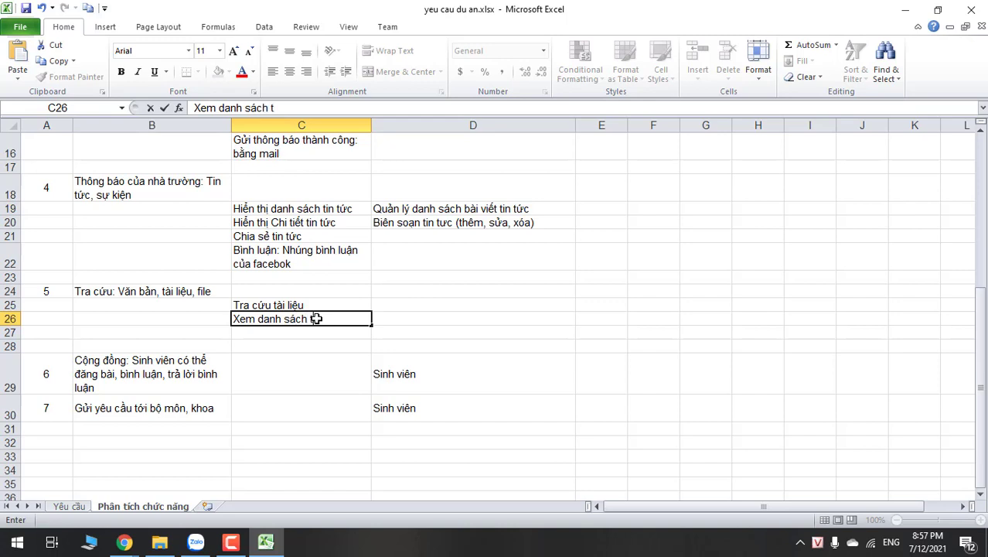
text(ài liệu the)
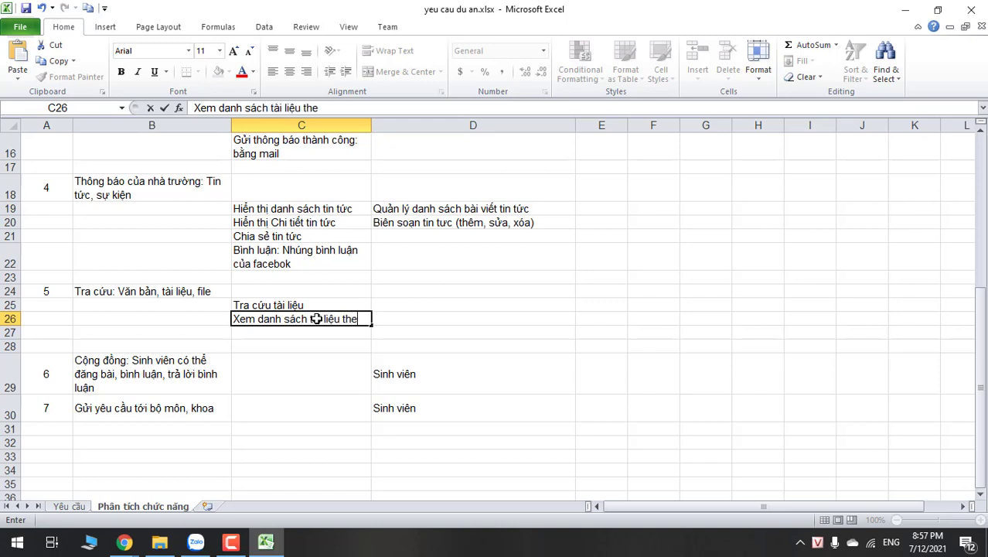
text(o danh mục)
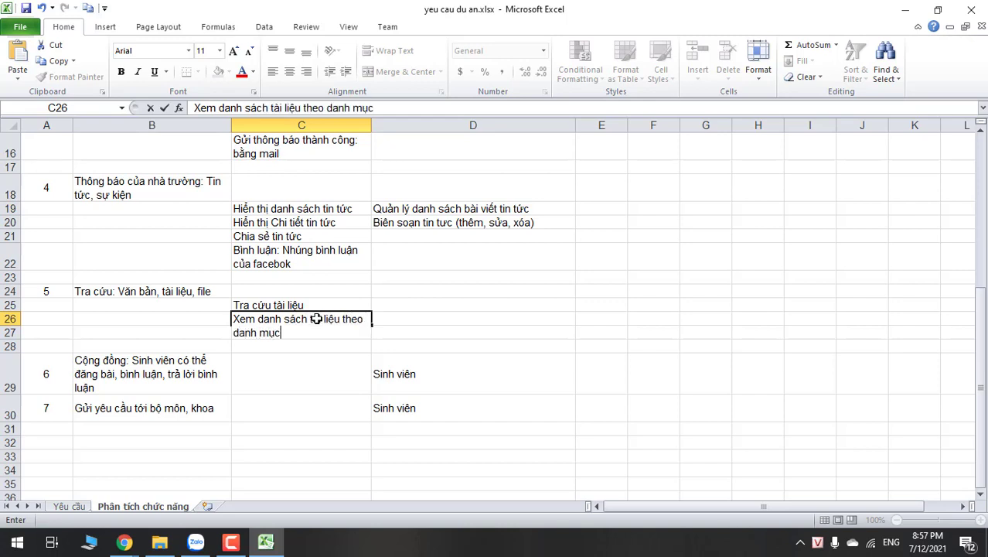
text( phân la)
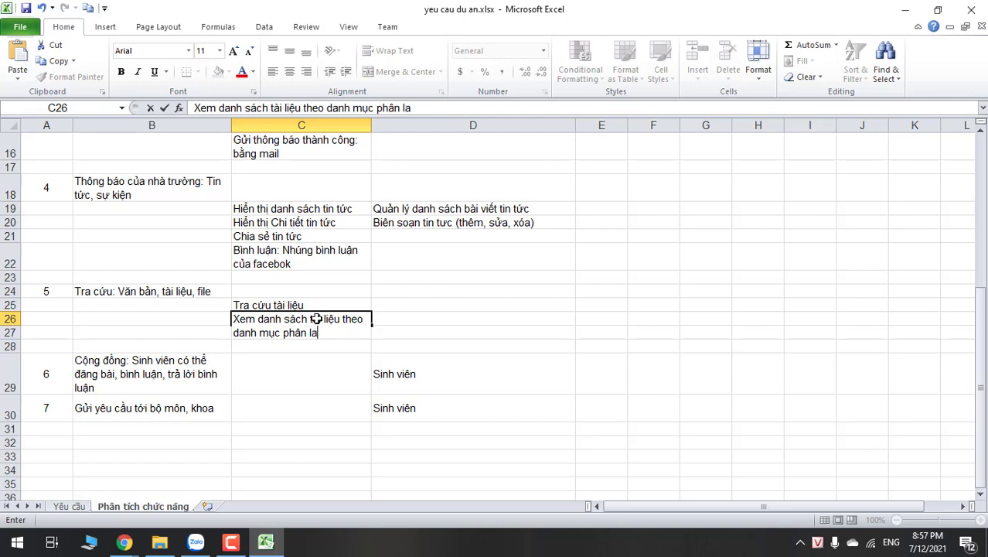
key(BackSpace)
text(oai)
drag(417, 334, 420, 338)
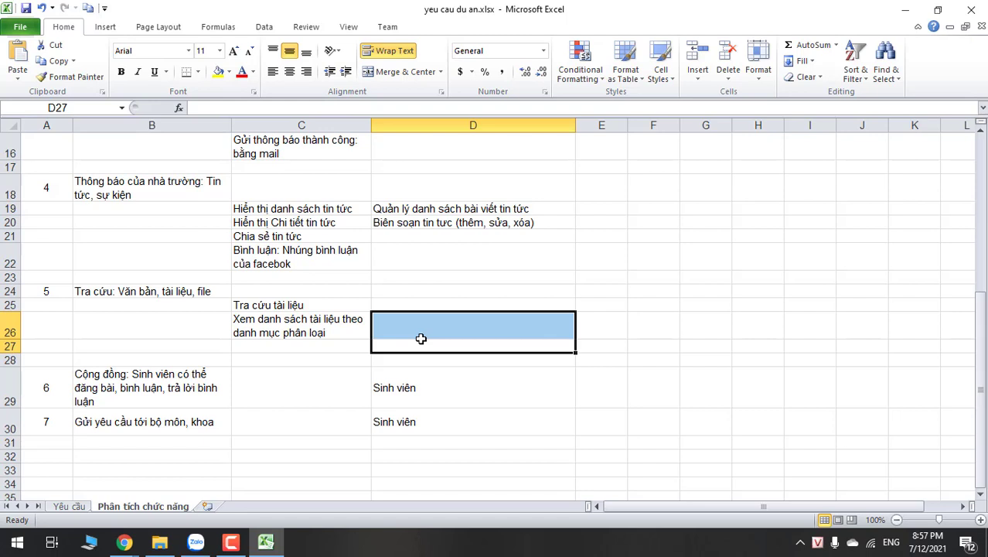
Enter "Xem chi tiết tài liệu , download" in C27 under requirement 5.
click(315, 325)
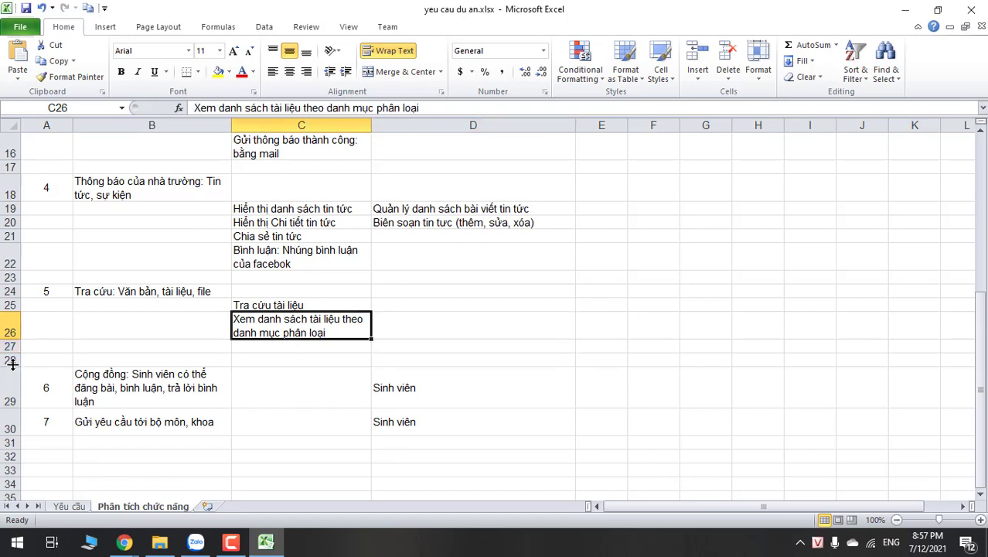
click(12, 362)
click(374, 346)
click(351, 346)
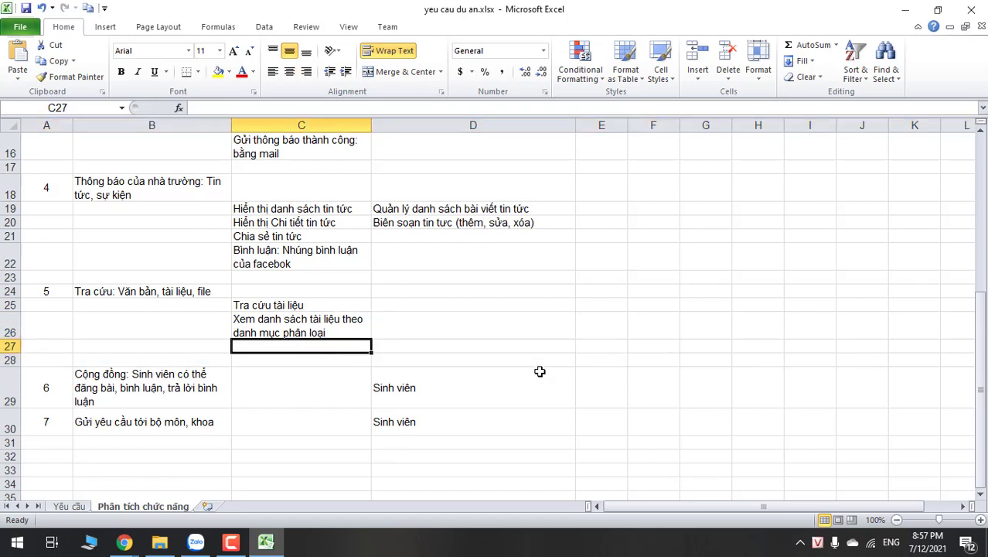
text(Xem chi ti)
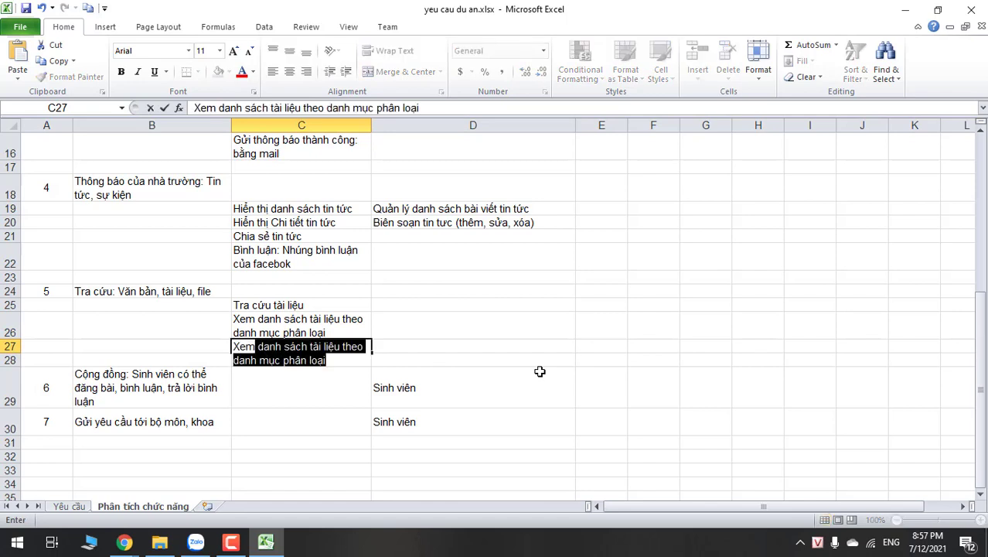
text(ết t)
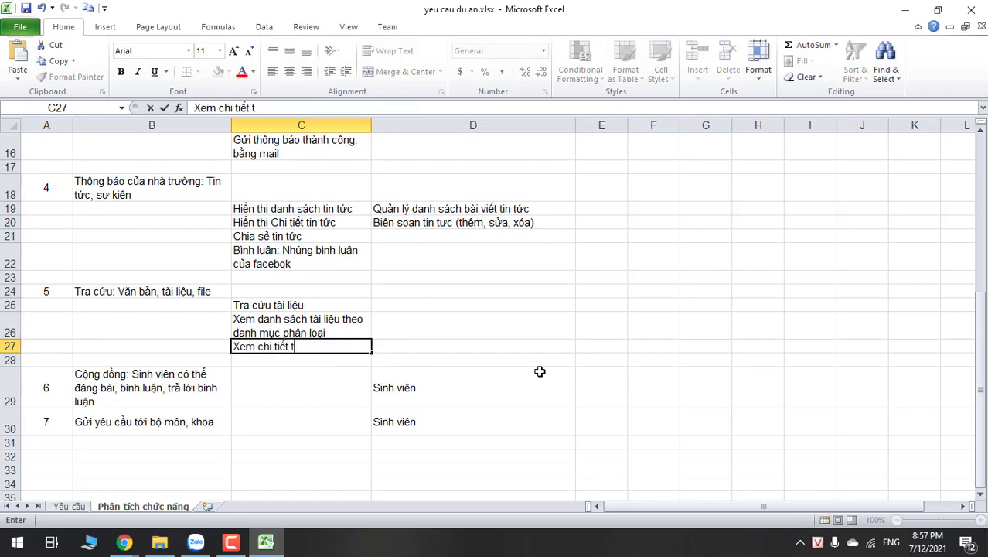
text(ài liệu , đơ)
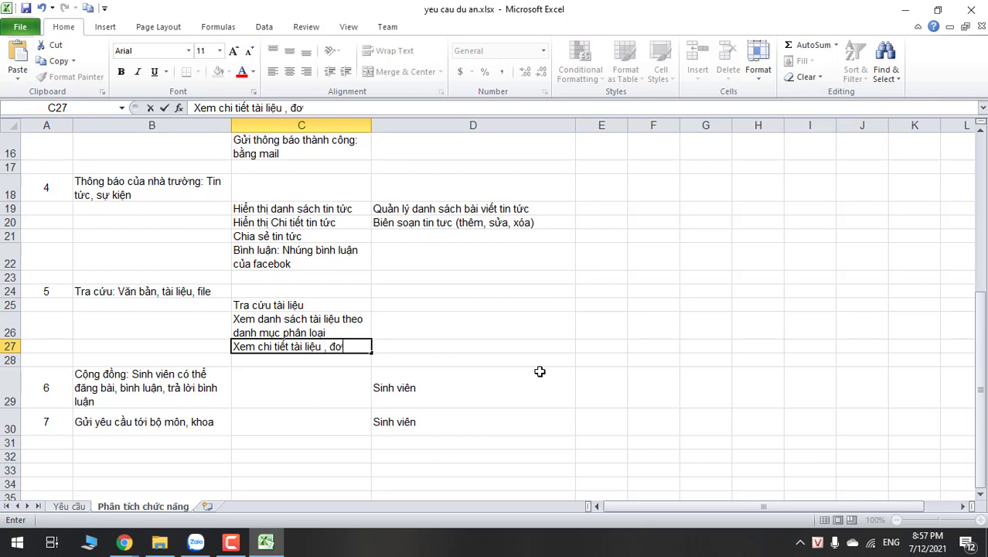
key(BackSpace)
key(BackSpace)
text(dơ)
text(wnload)
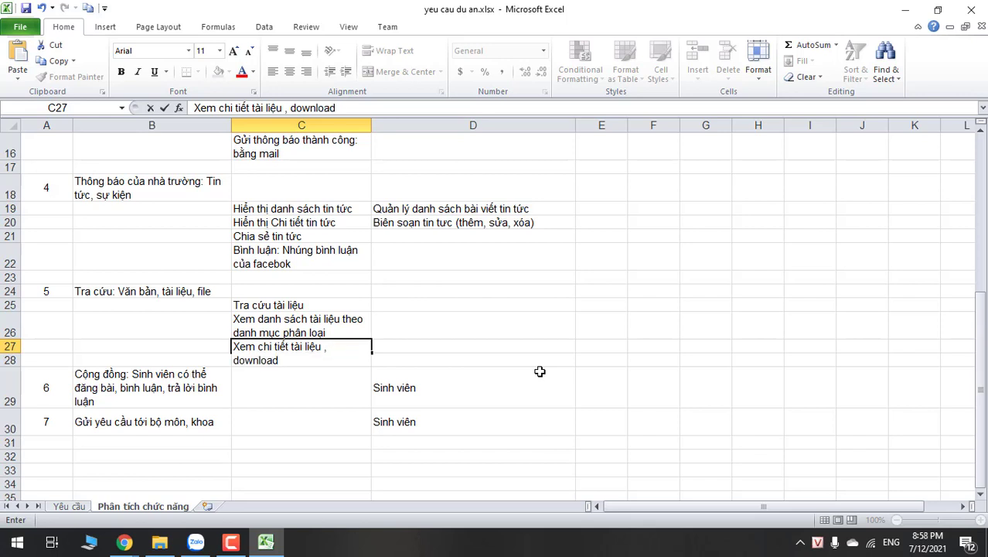
click(540, 371)
click(487, 356)
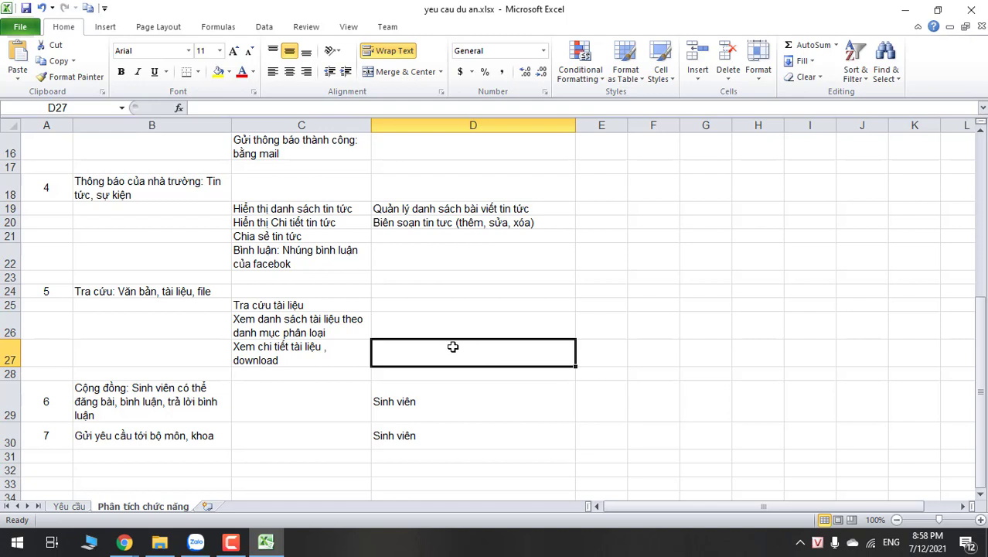
Enter "Quản lý danh sách tài liệu" as the admin function in D25.
click(415, 306)
click(336, 359)
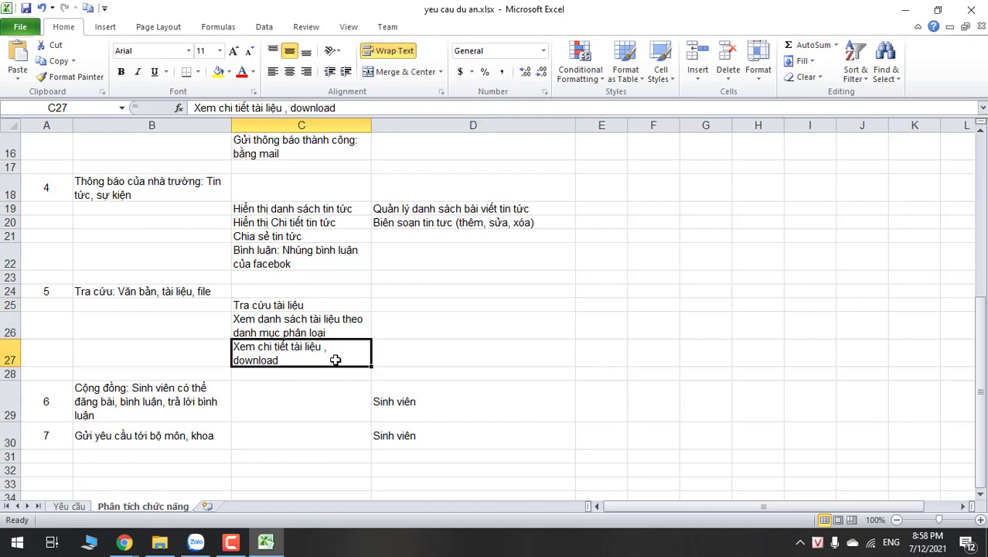
click(403, 350)
click(406, 309)
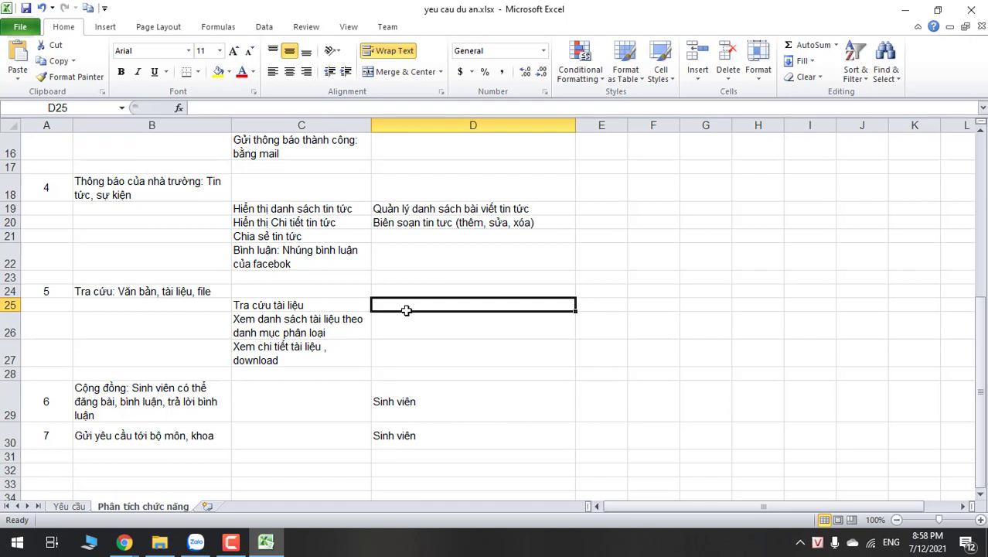
text(Quản)
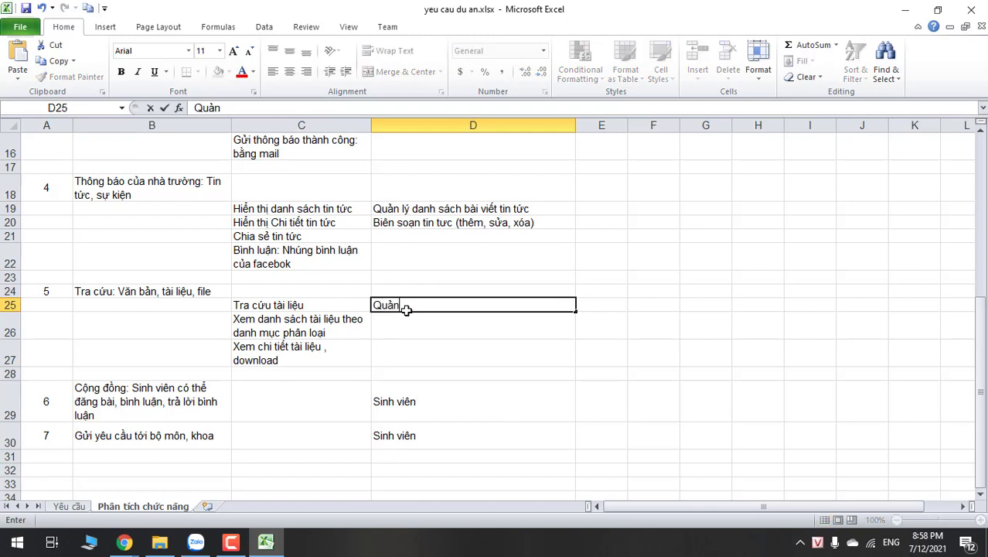
text( lý danh sách tài lieu)
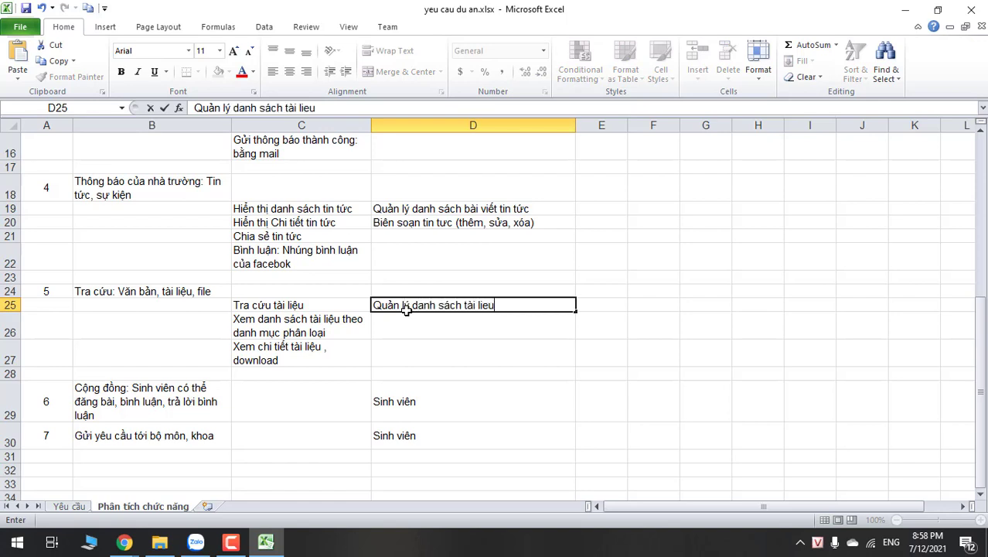
Enter "Thêm, sửa, xóa tài liệu" as the admin function in D26.
click(446, 331)
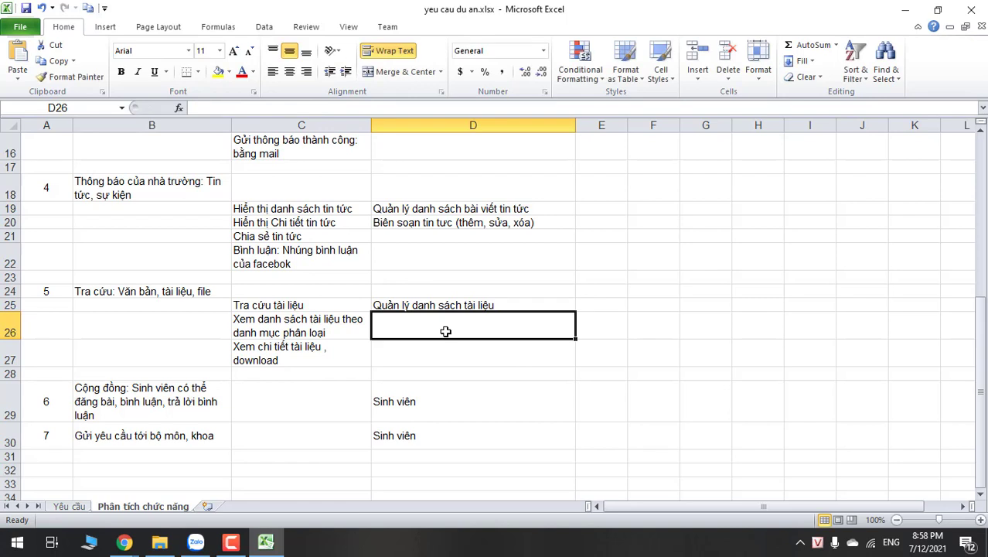
text(Quản)
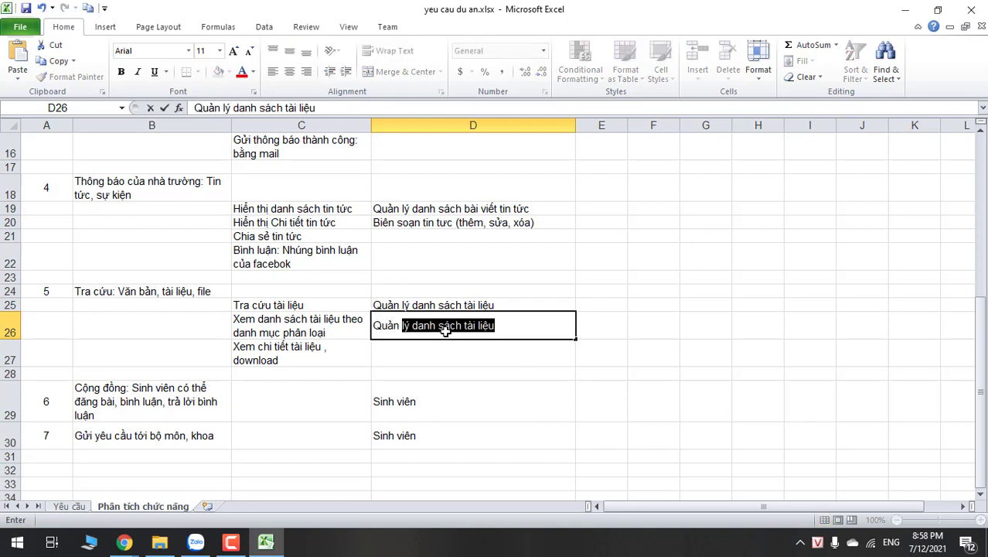
key(BackSpace)
key(BackSpace)
key(BackSpace)
key(BackSpace)
key(BackSpace)
text(T)
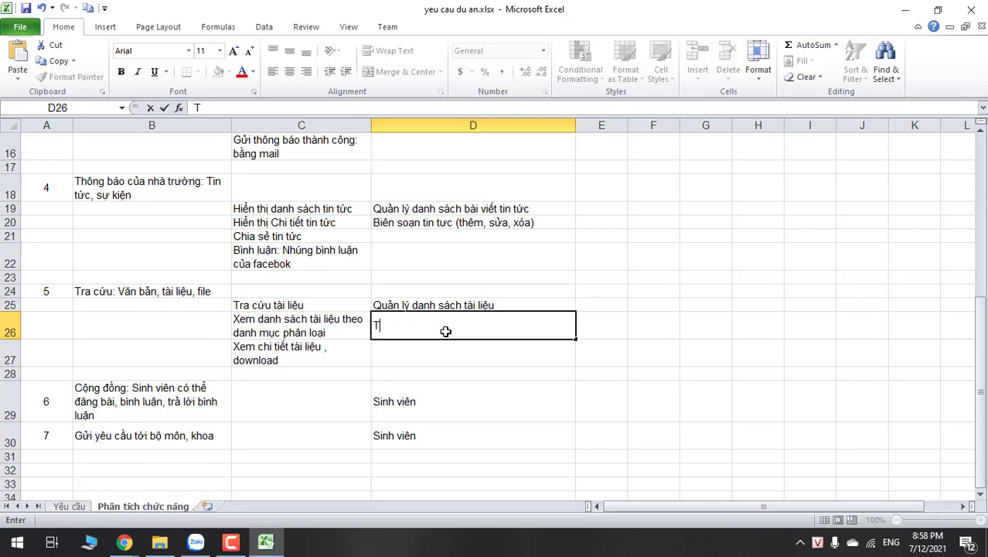
text(hểm.\, u)
key(BackSpace)
key(BackSpace)
key(BackSpace)
key(BackSpace)
key(BackSpace)
text(, sửa)
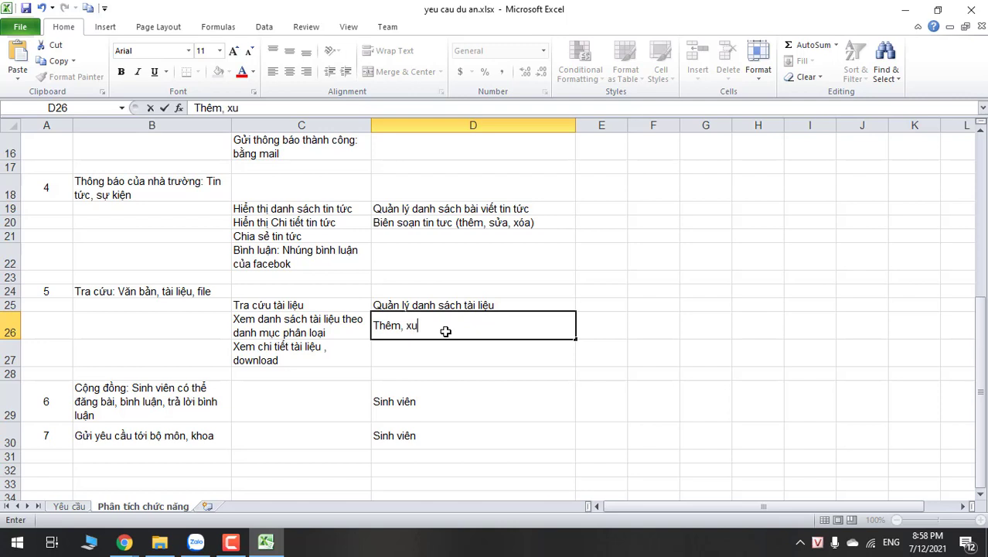
text(, xóa tài liệu)
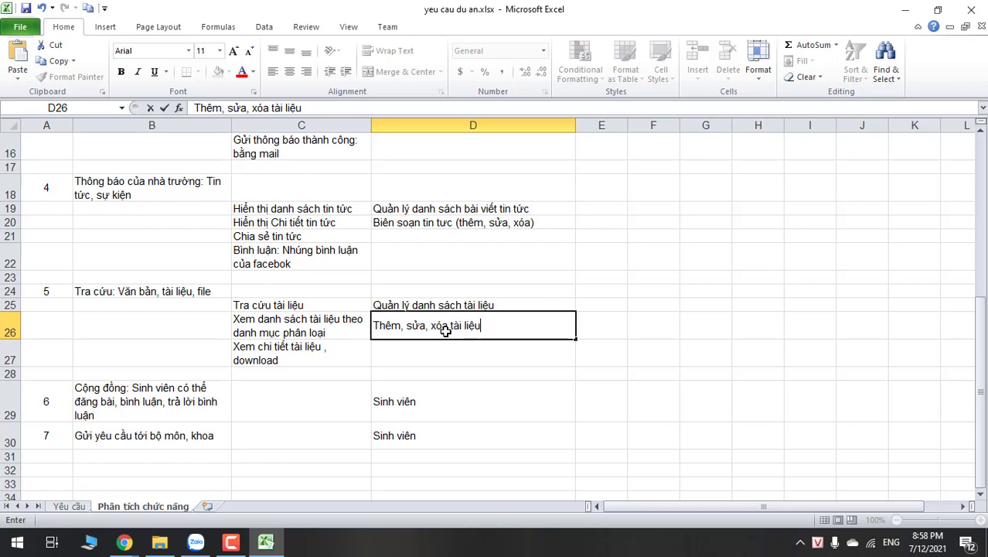
key(Return)
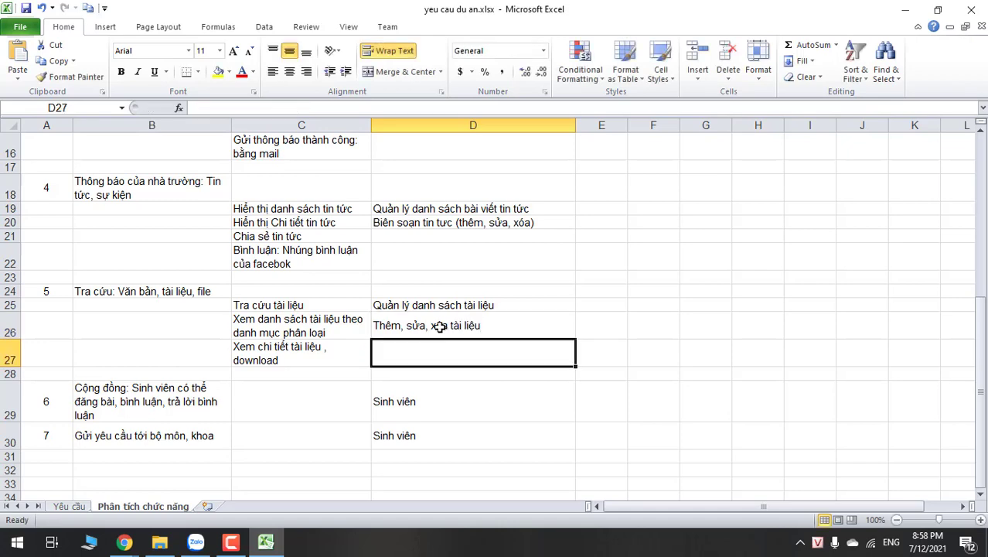
Insert two more blank rows, at rows 28 and 29, above requirement 6.
click(9, 374)
right_click(10, 373)
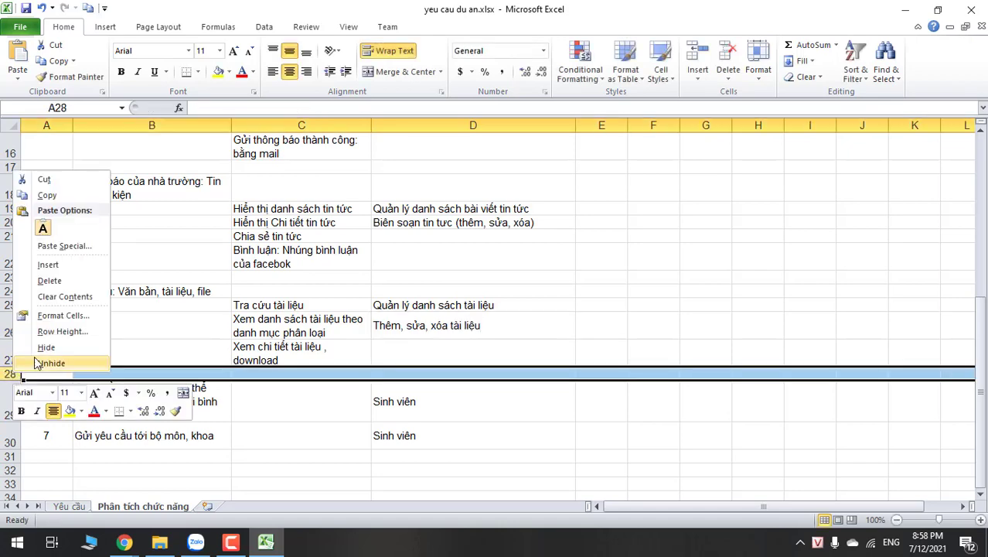
click(70, 262)
click(306, 375)
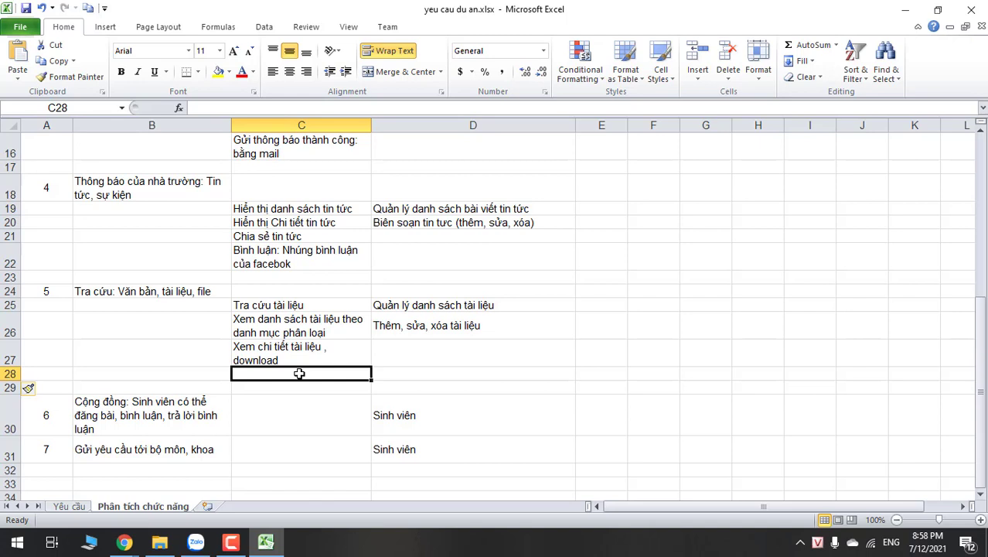
right_click(11, 387)
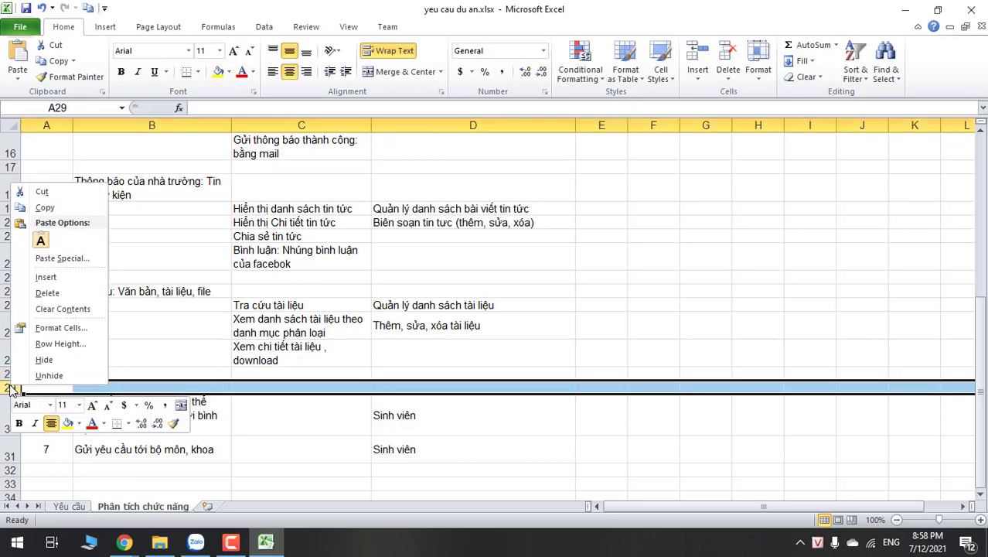
click(46, 277)
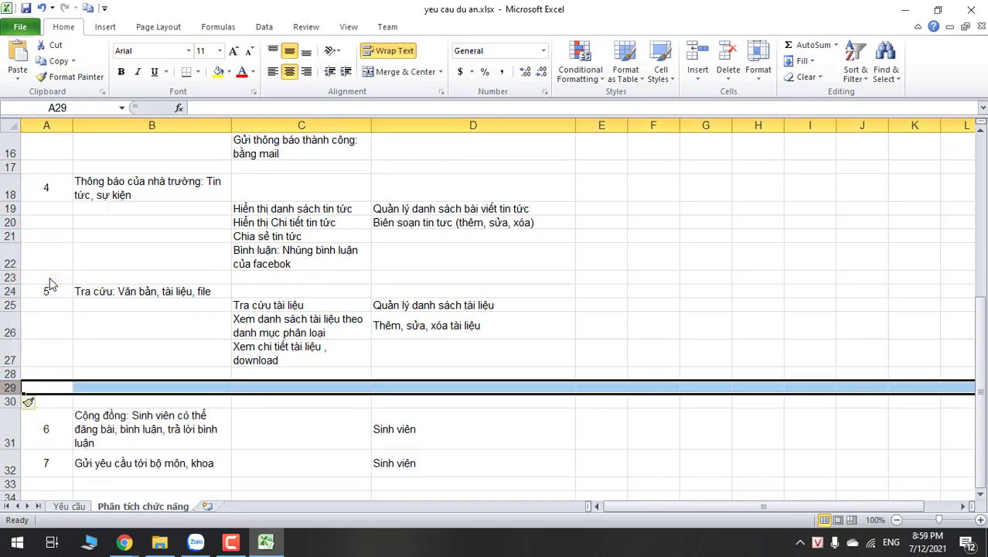
Enter "Upload tài liệu" in C28 under requirement 5.
click(308, 387)
click(294, 373)
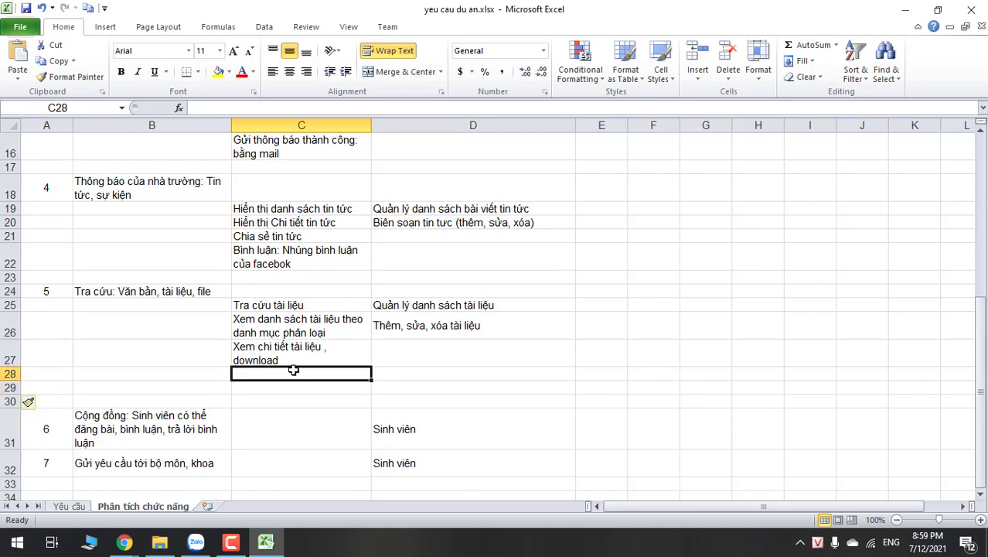
text(Upload)
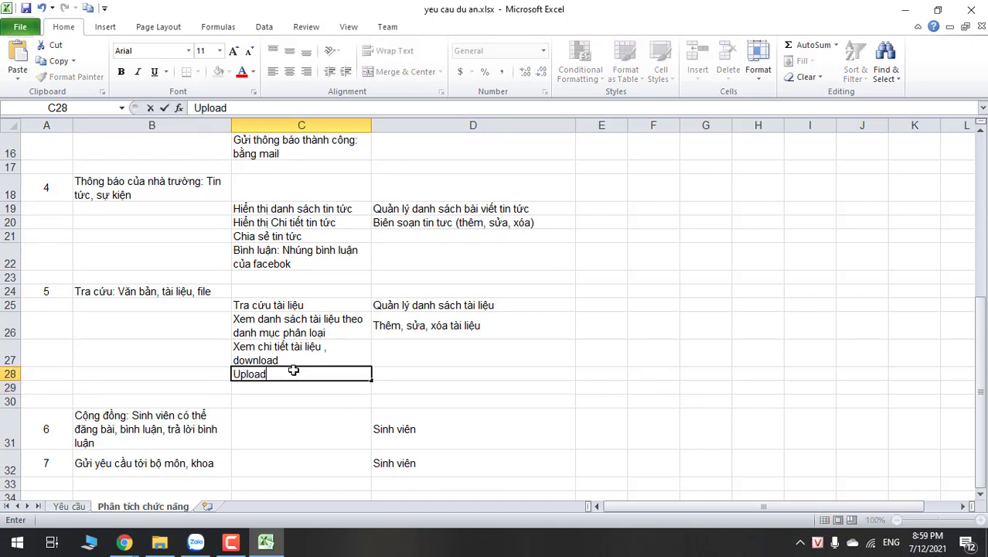
text( tài liệu)
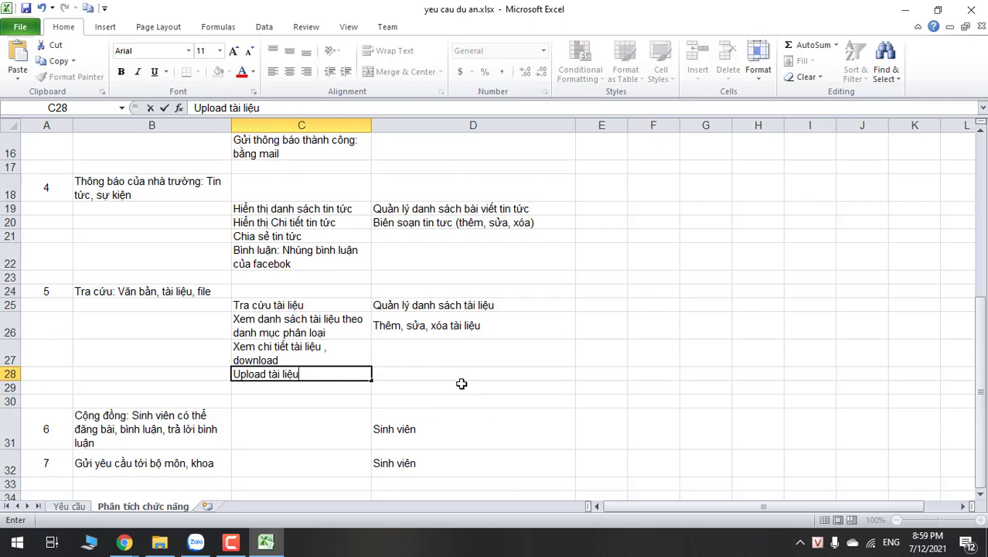
Enter "Phê duyệt tài liệu" as the admin function in D27 under requirement 5.
click(461, 383)
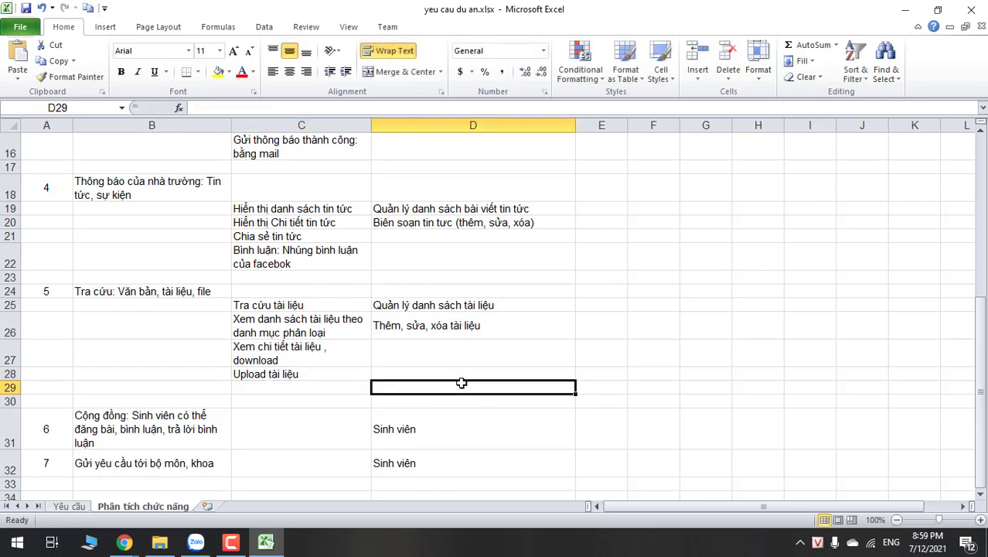
click(362, 384)
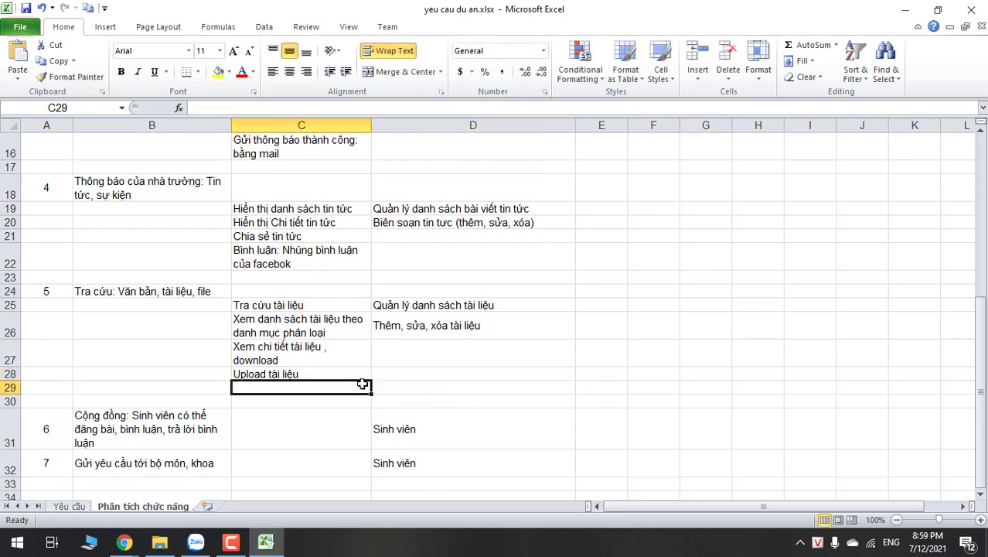
click(388, 372)
click(407, 357)
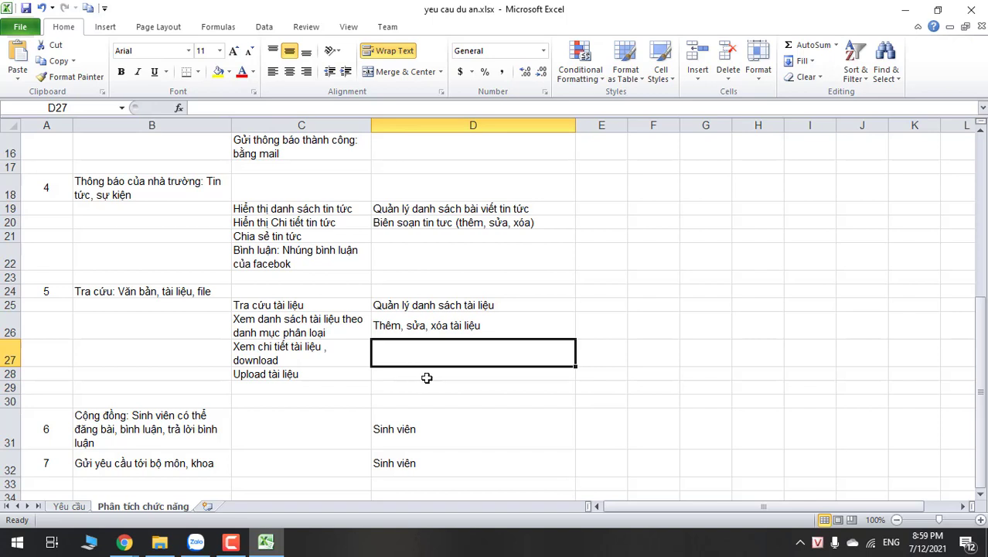
text(Phê duyệt)
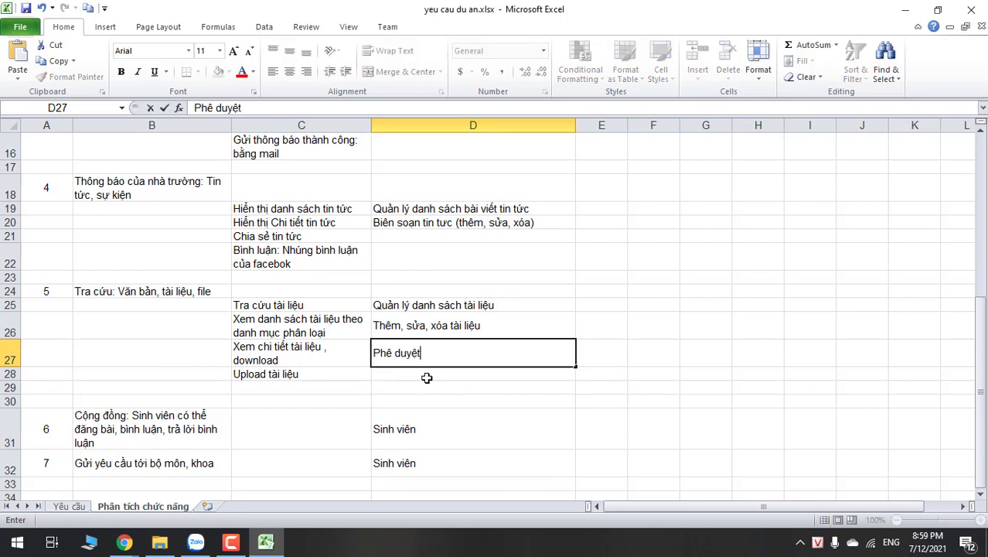
text( tài liệu)
key(Return)
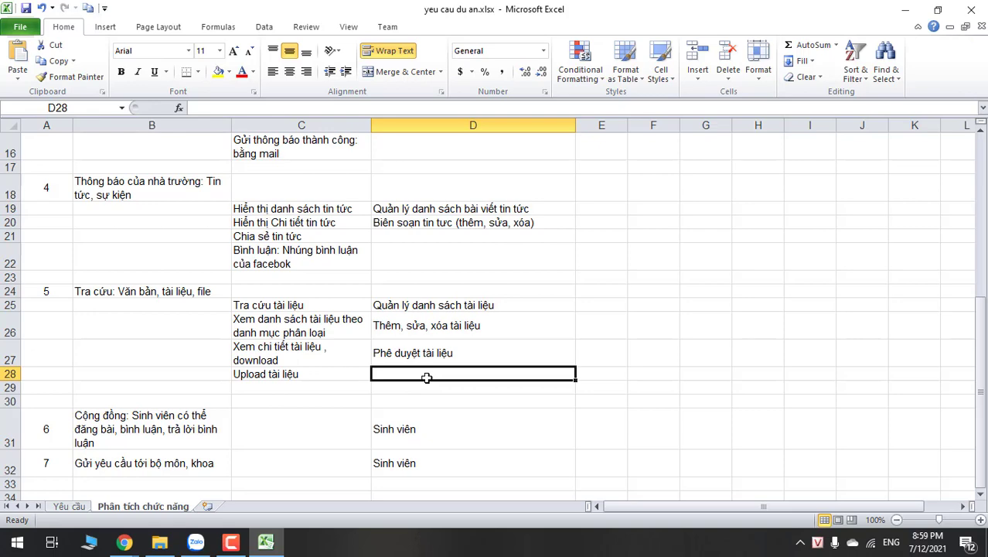
Insert three blank rows, at rows 32 to 34, between requirements 6 and 7.
scroll(382, 391, down, 1)
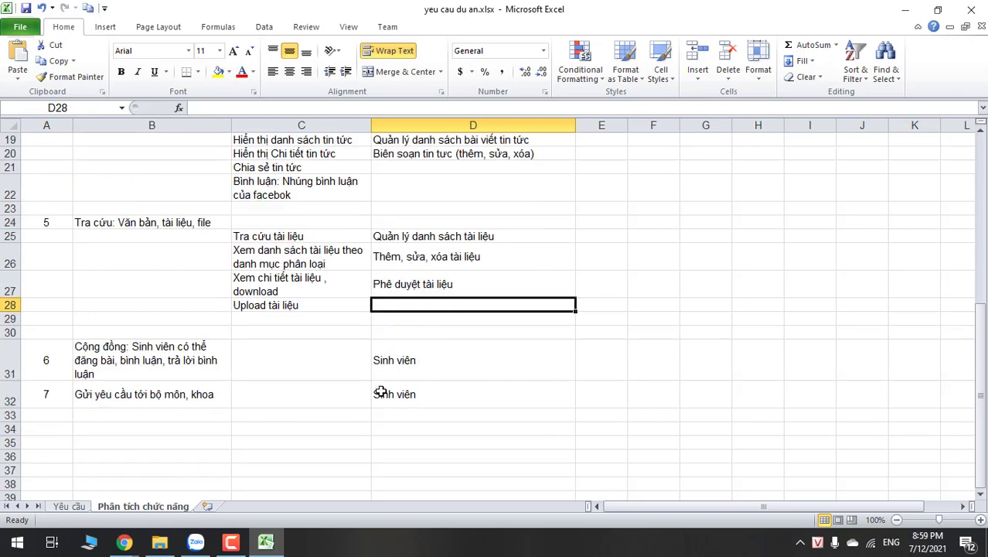
click(342, 361)
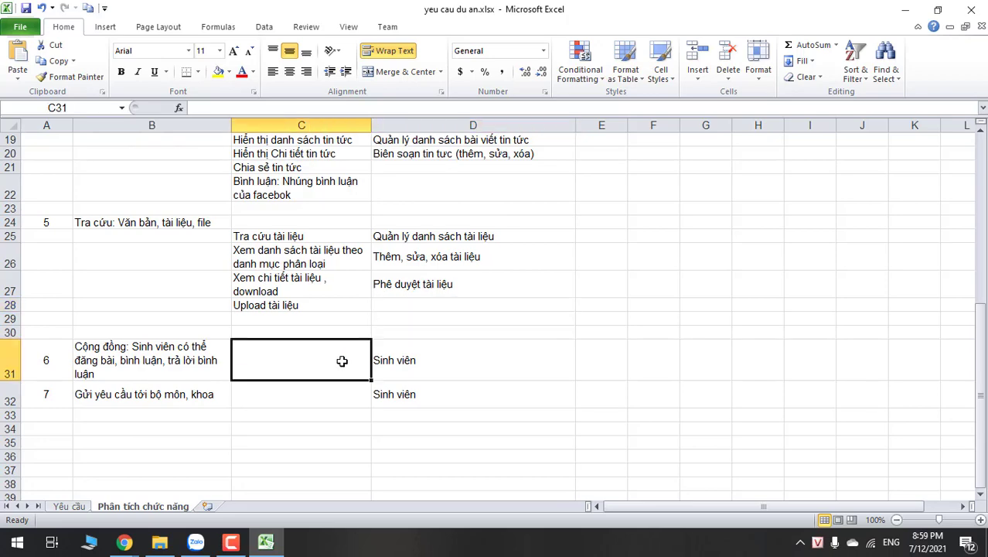
click(161, 366)
click(311, 394)
click(11, 399)
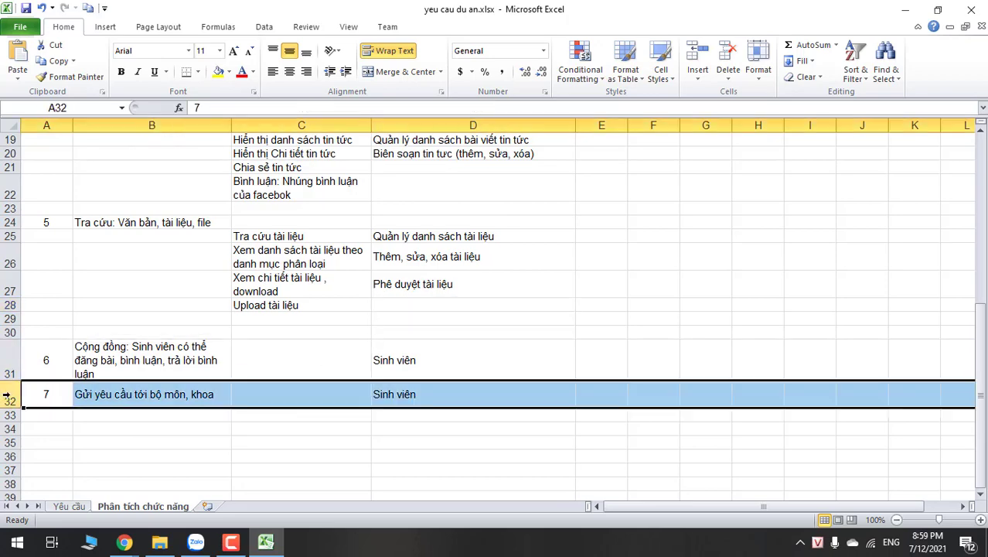
right_click(11, 399)
click(46, 287)
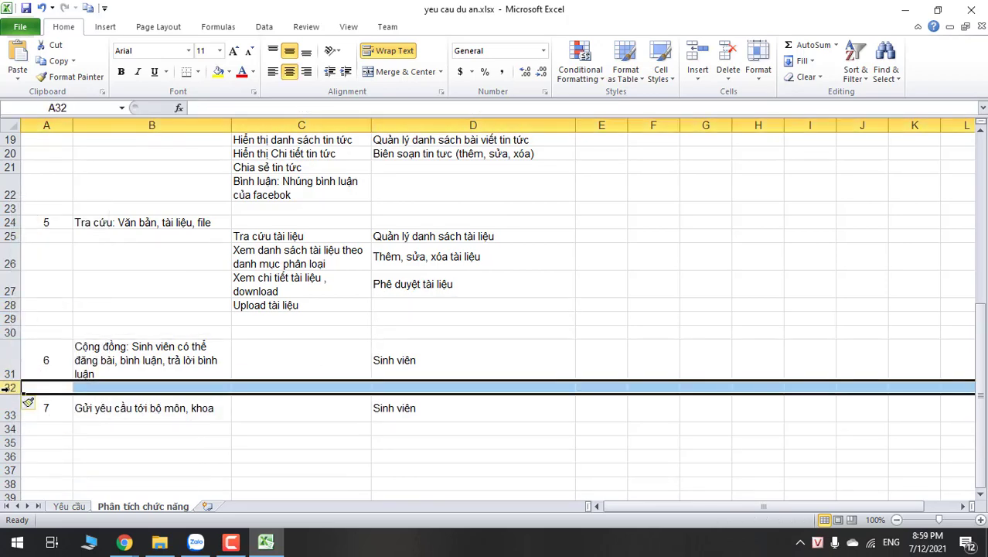
right_click(11, 388)
click(47, 281)
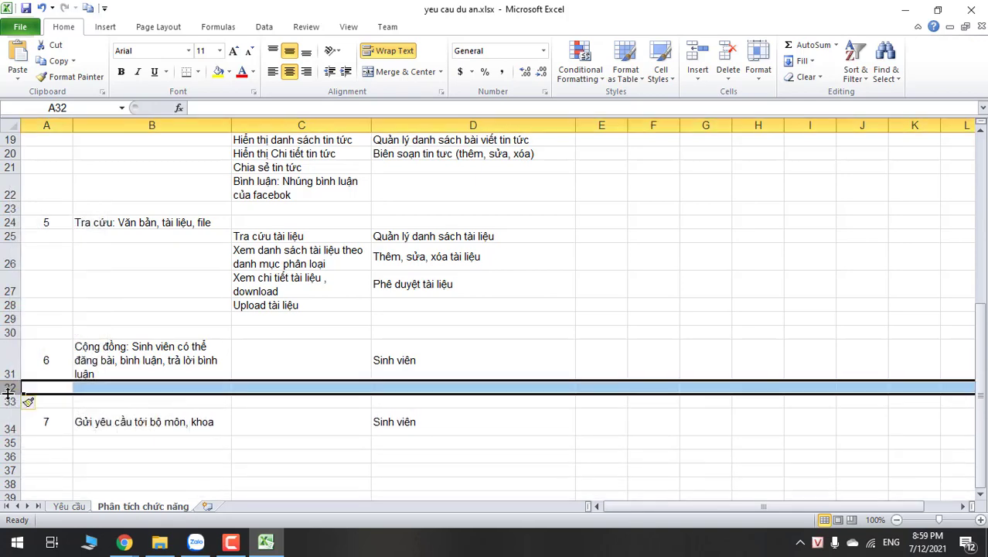
right_click(11, 389)
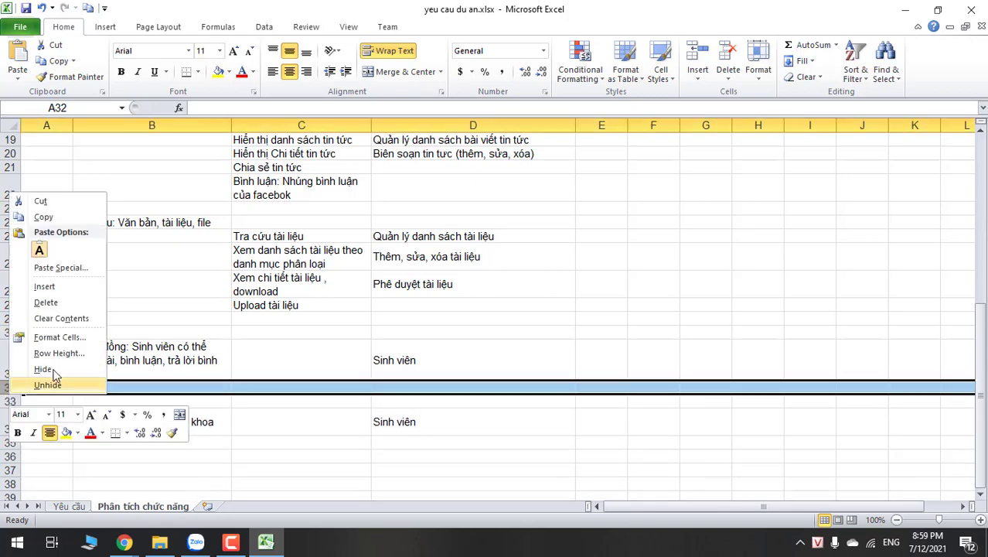
click(45, 287)
Enter "Xem danh sách bài đăng" as the guest function in C32 under requirement 6.
click(265, 388)
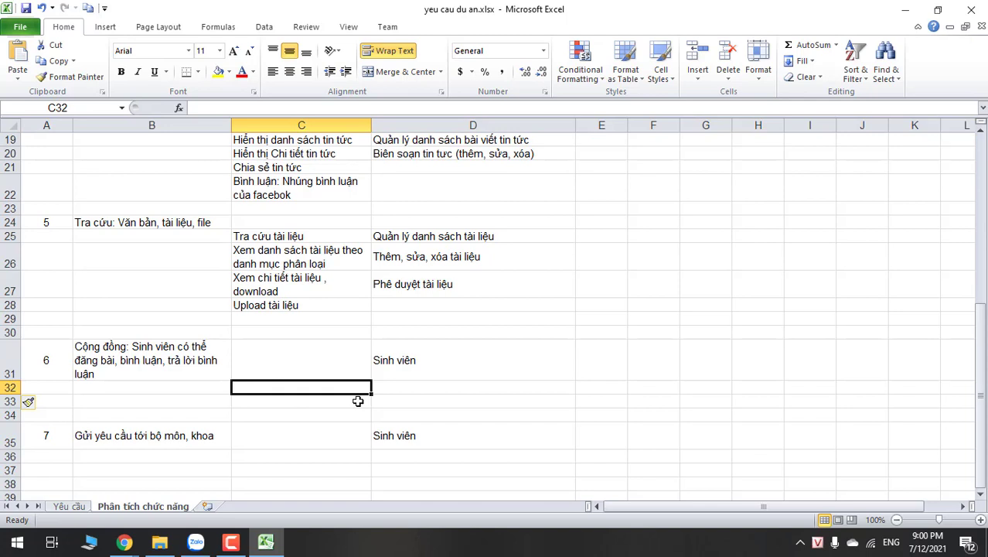
text(Xem)
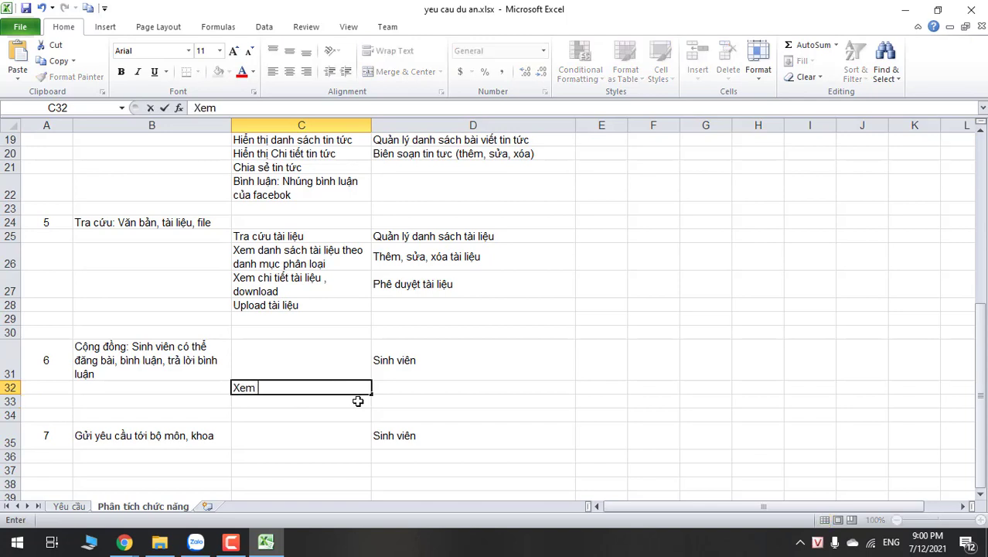
text( danh sách bài đăng)
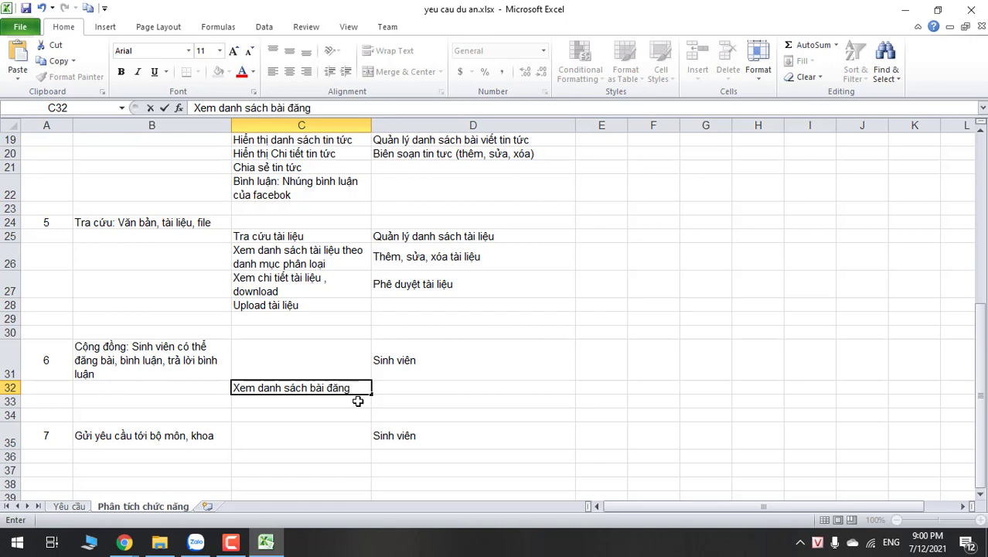
key(Return)
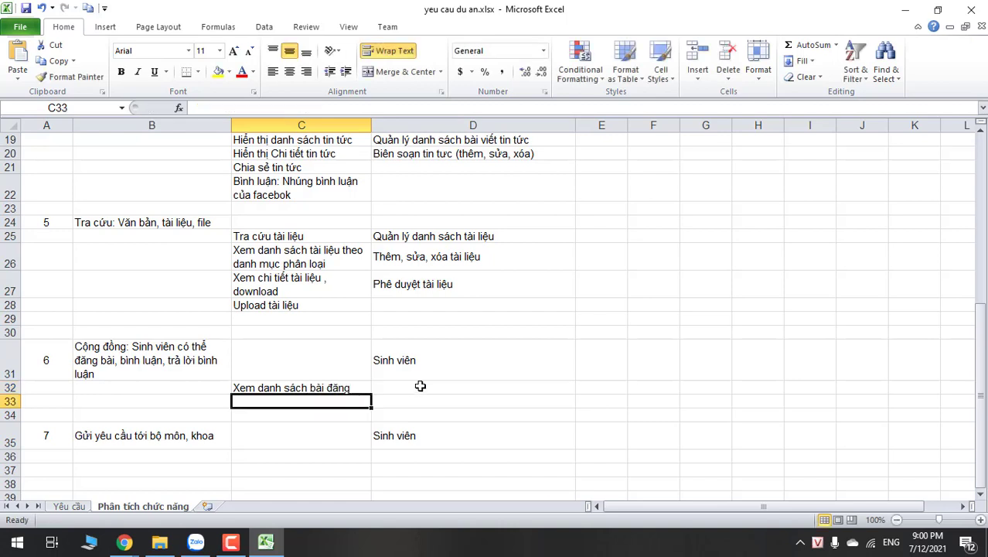
Enter "Nhúng bình luận facebook" as the guest function in C33.
click(418, 388)
scroll(425, 395, down, 1)
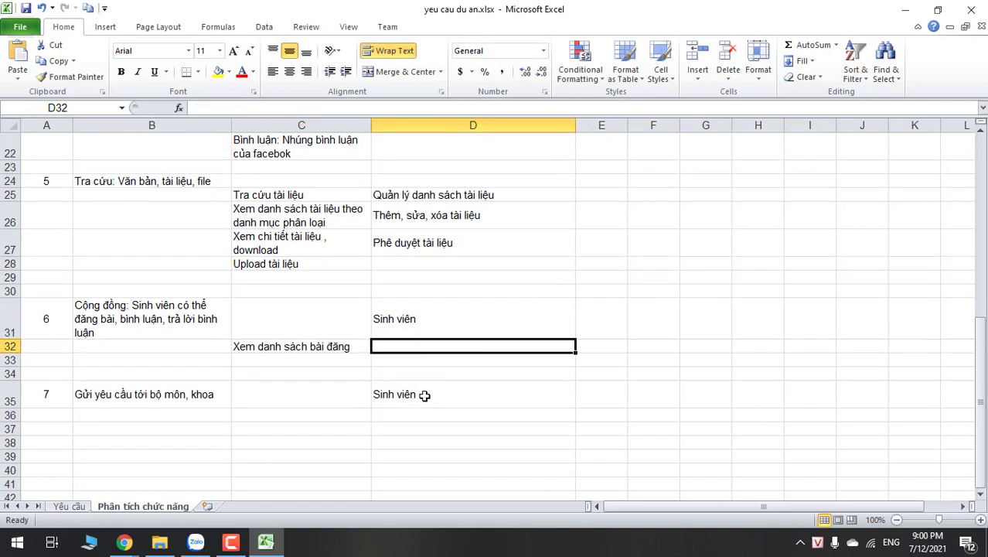
click(307, 365)
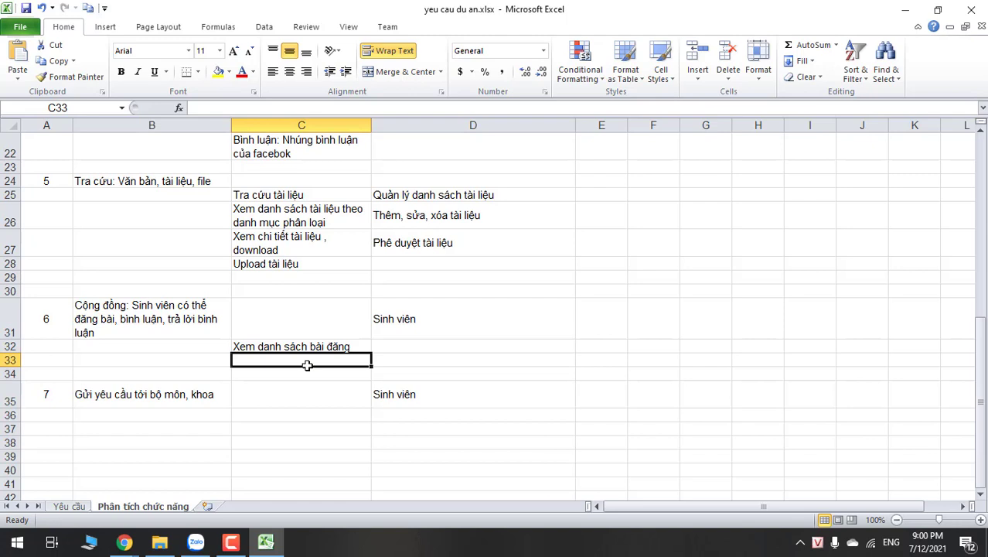
text(C)
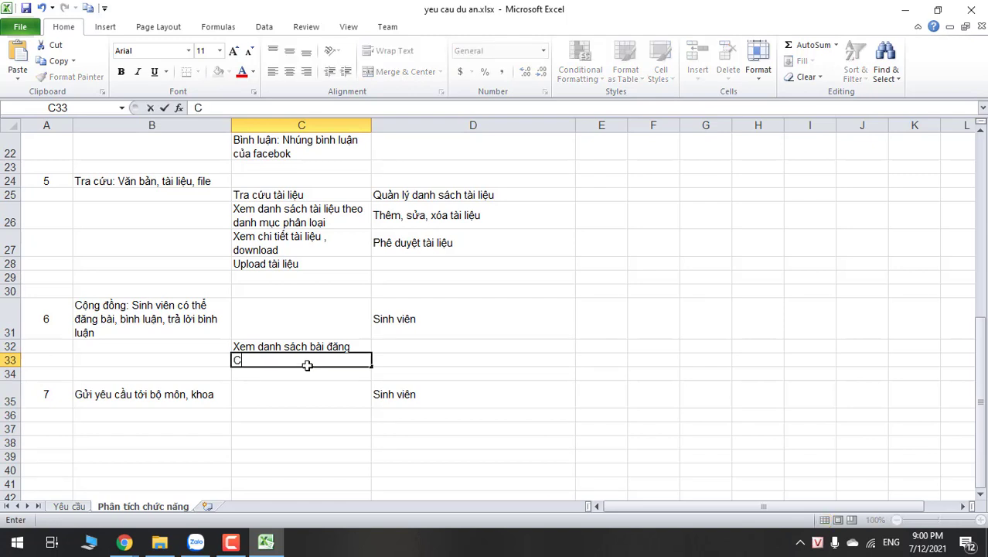
key(BackSpace)
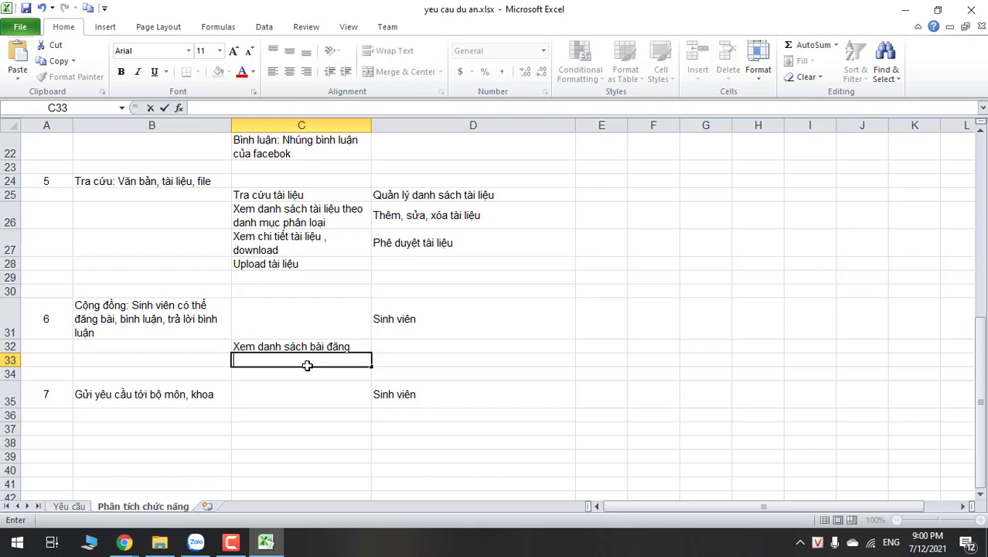
text(Nhúng )
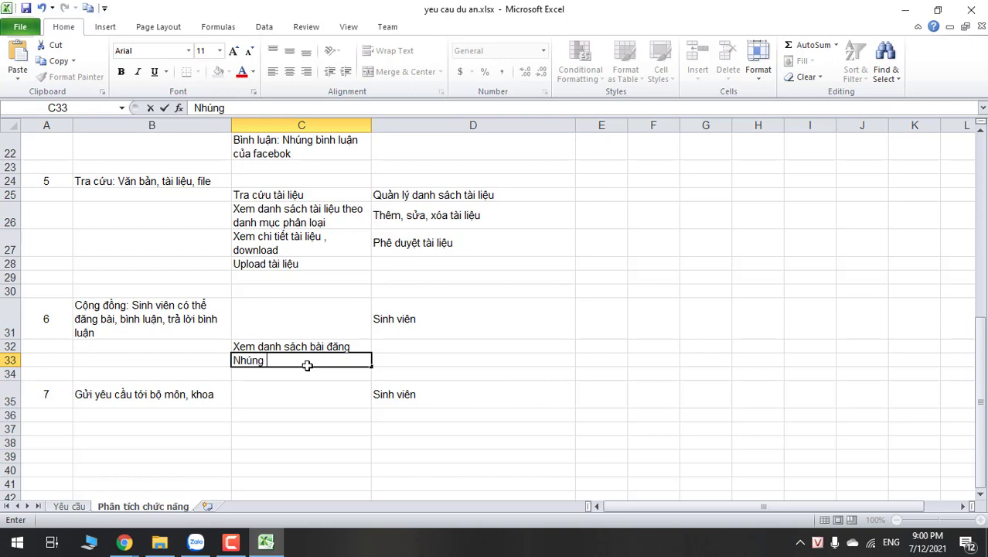
text(bình luận fa)
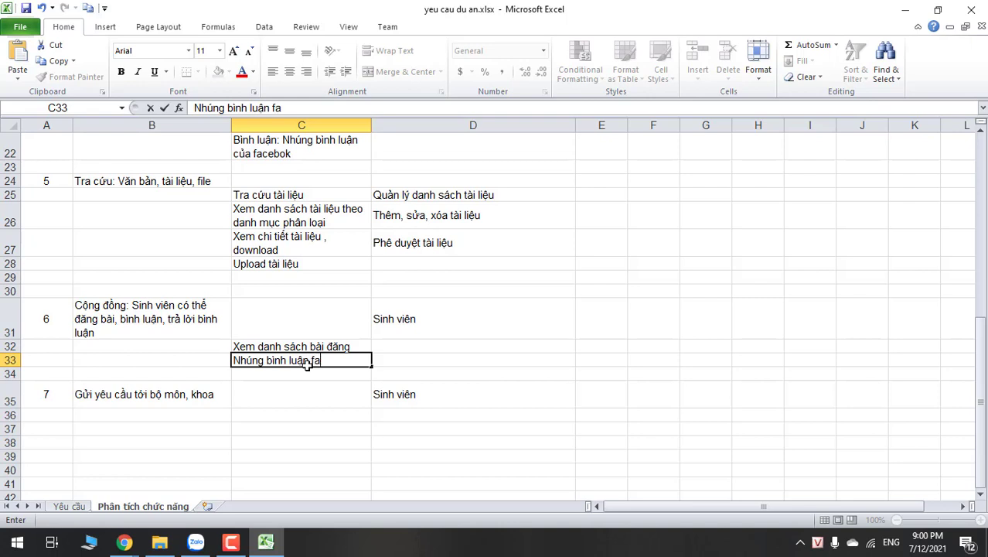
text(cebook)
key(Tab)
Enter "Gửi mail thông báo có bài đăng" as the guest function in C34.
click(304, 378)
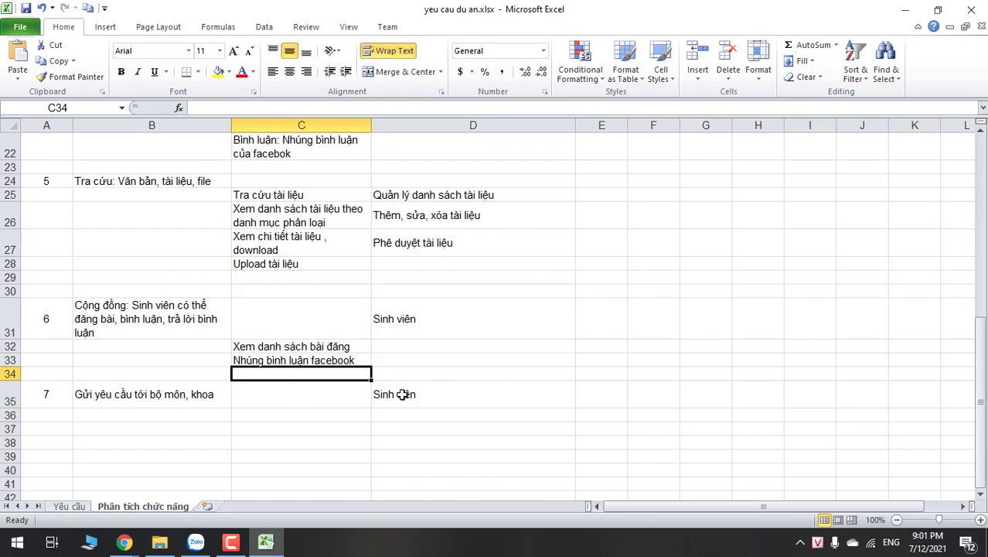
text(Gửi mail )
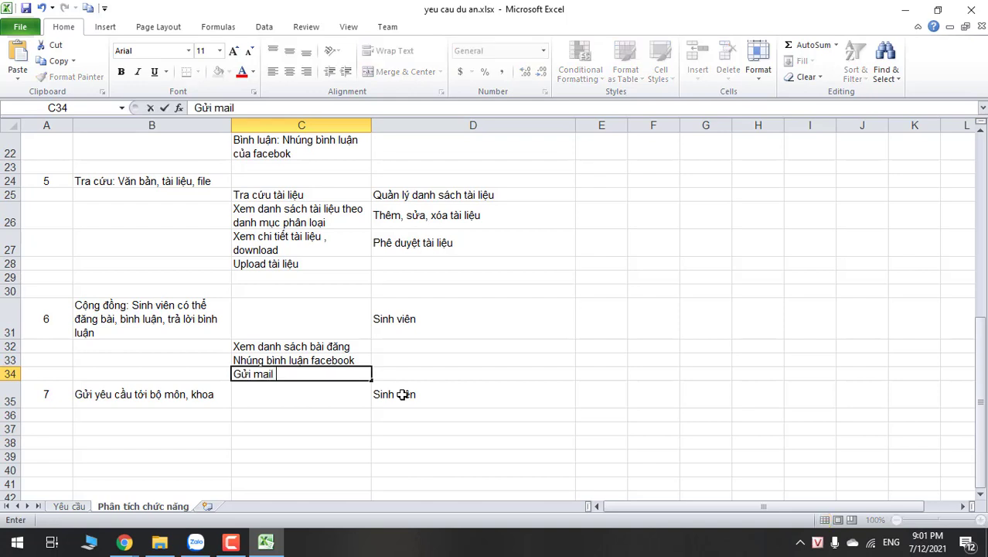
text(thông báo)
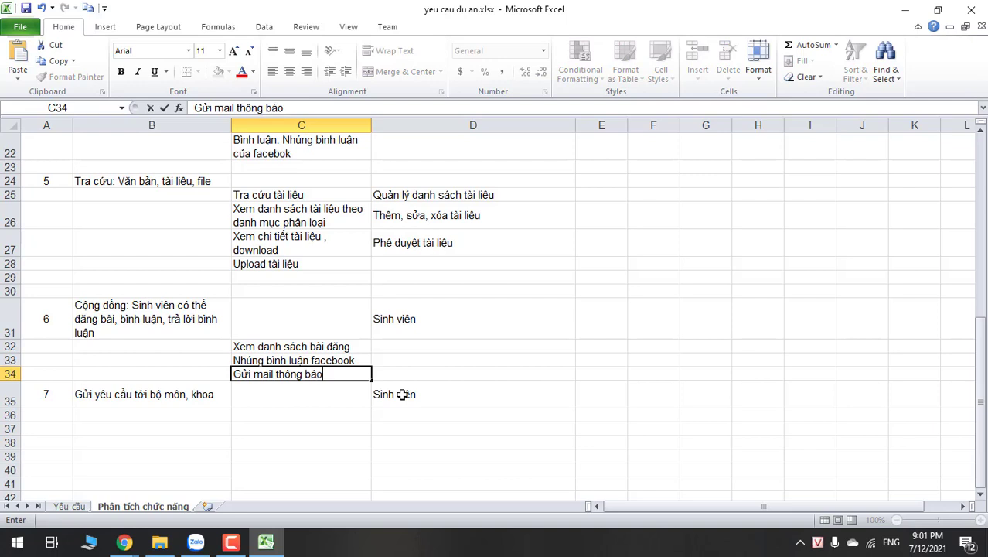
text( có ba)
text(i đang)
drag(428, 442, 428, 431)
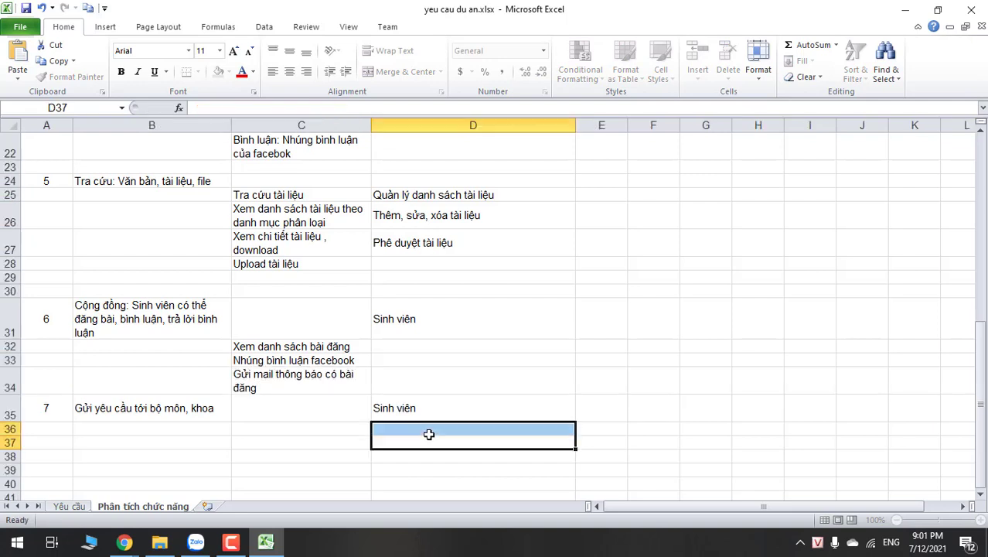
Insert two more blank rows, at rows 35 and 36, above requirement 7.
click(11, 414)
right_click(11, 413)
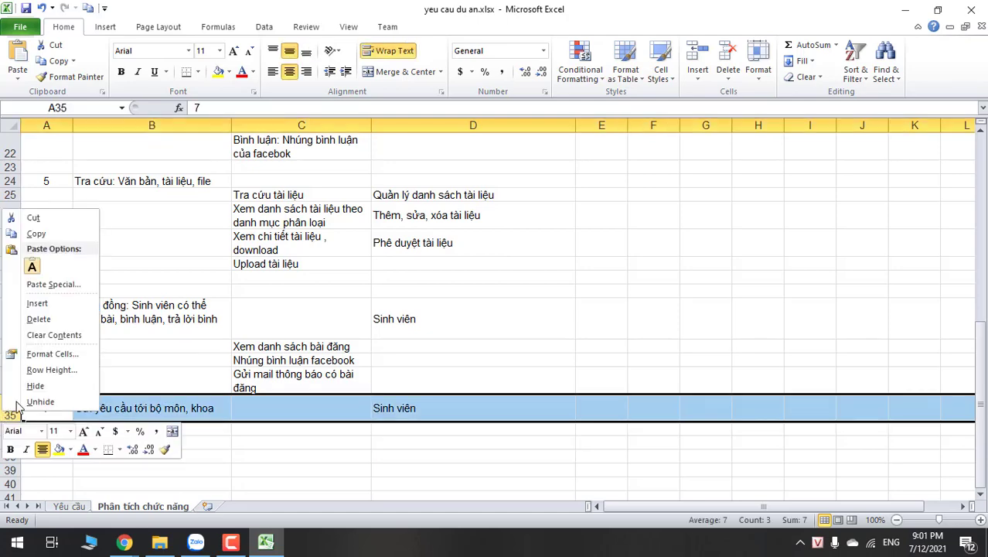
click(54, 302)
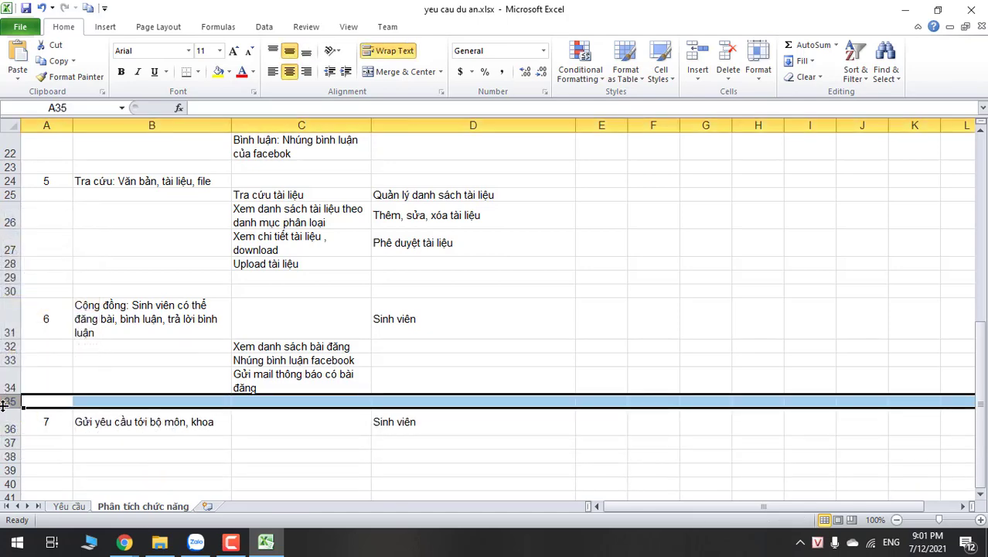
right_click(8, 404)
click(45, 301)
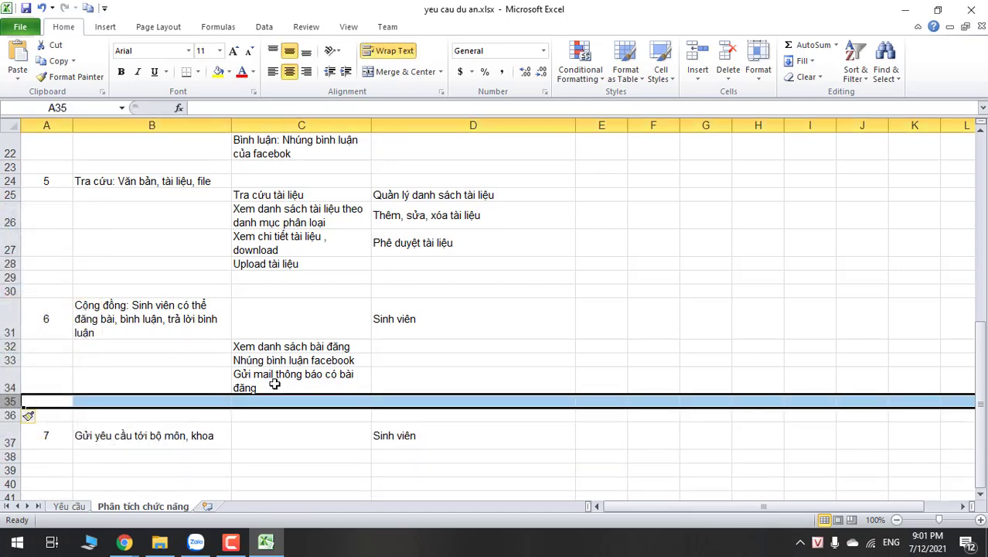
Clear the "Sinh viên" entry from D31 in the requirement 6 row.
click(448, 375)
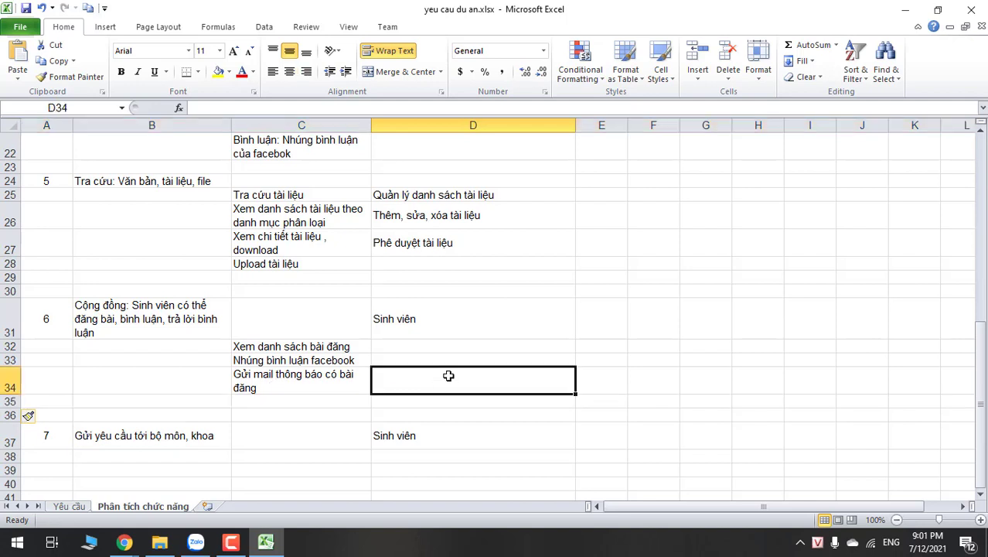
click(428, 332)
key(Delete)
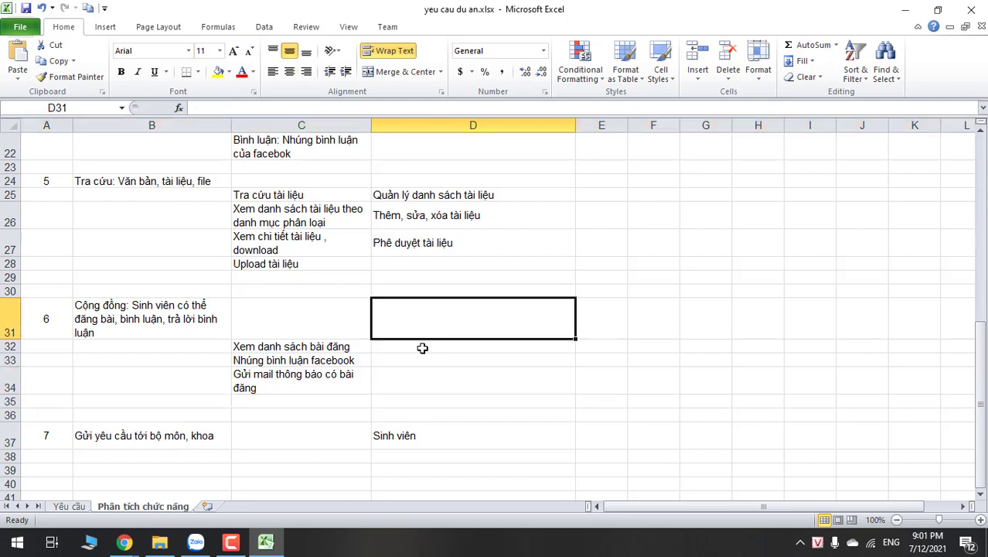
Enter "Quản lý danh sách bài đăng" as the admin function in D32 under requirement 6.
click(422, 346)
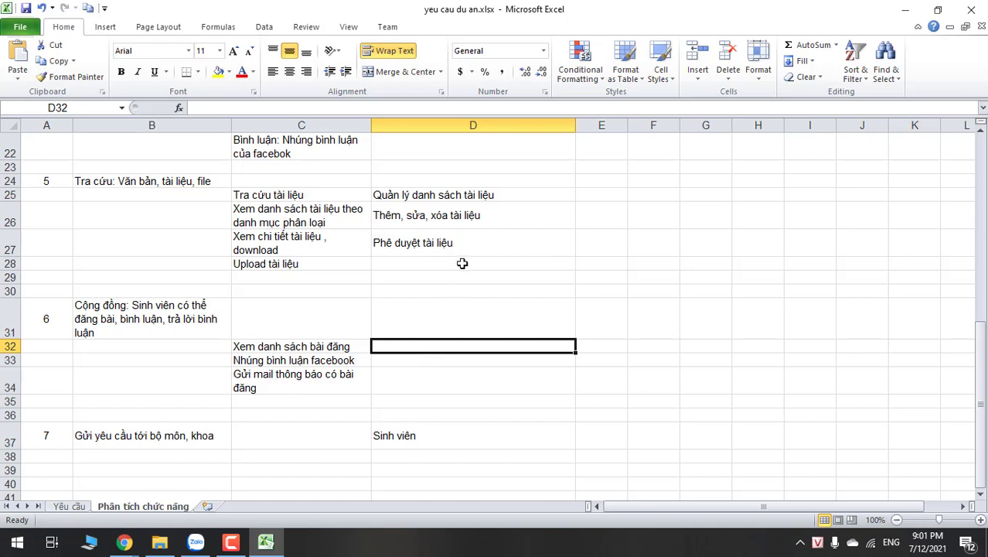
text(Quản lý danh sách )
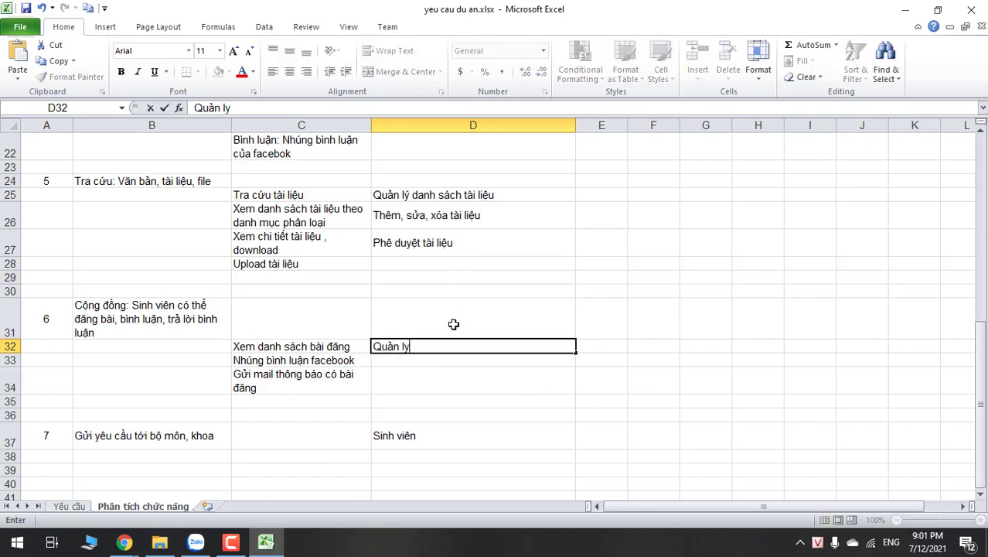
text(bài đnagư)
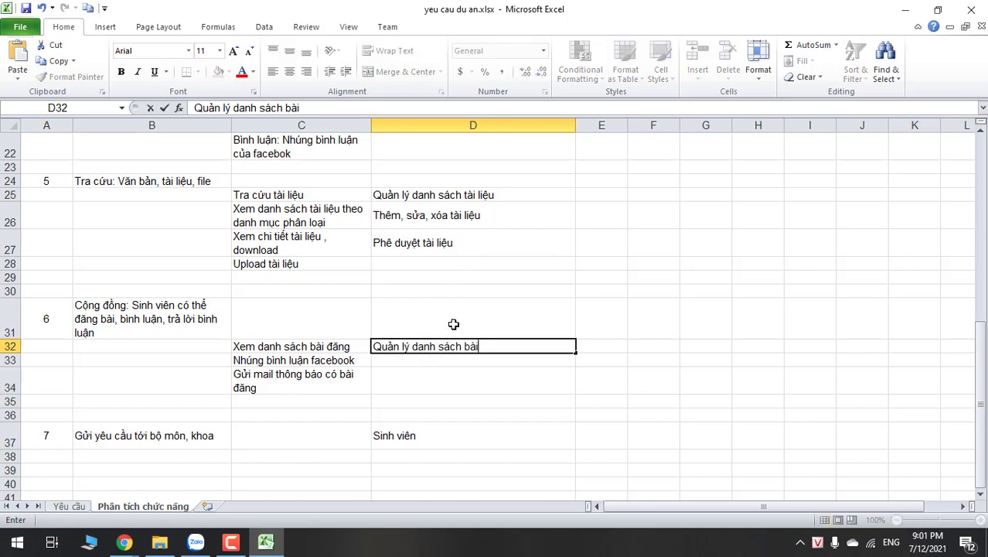
key(BackSpace)
key(BackSpace)
key(BackSpace)
key(BackSpace)
text(ăng)
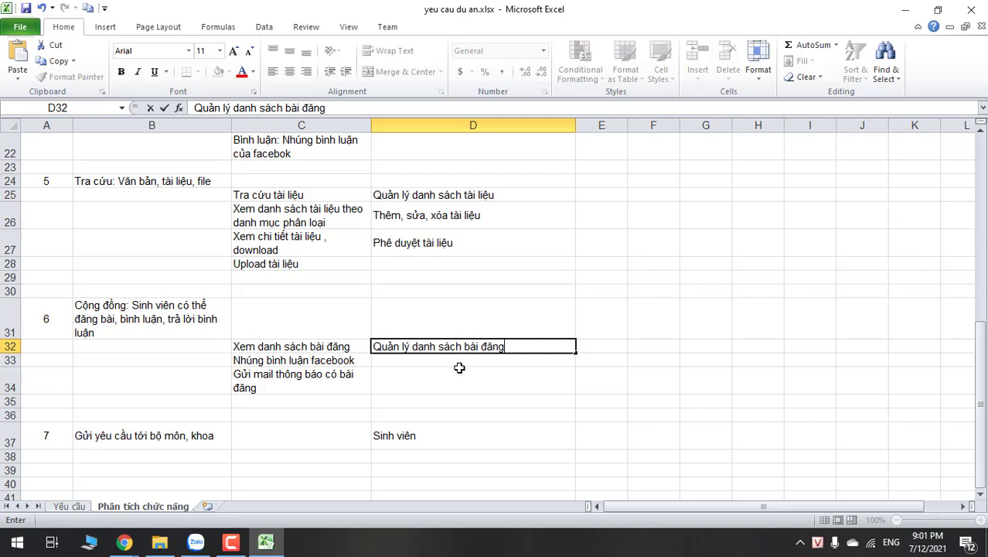
click(459, 369)
click(457, 357)
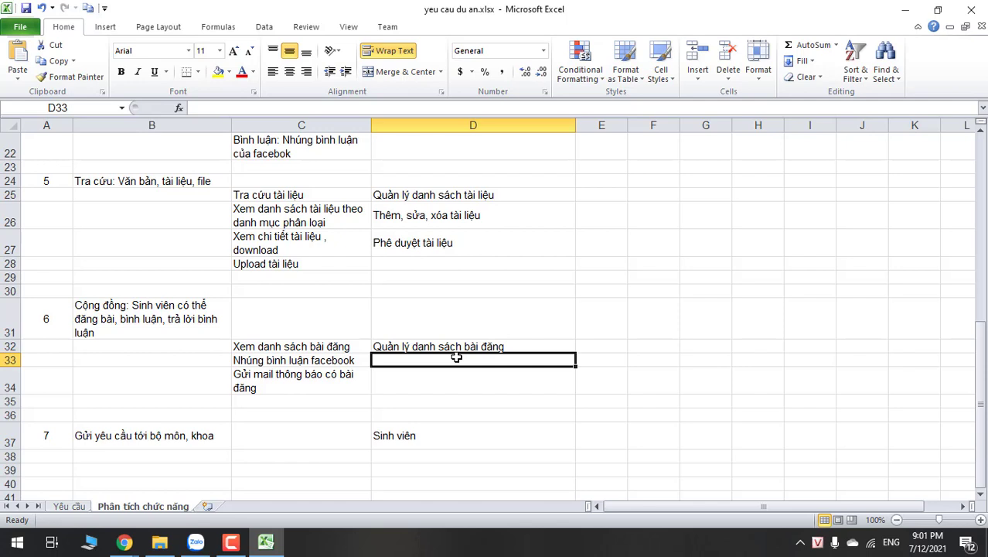
Enter "Phê duyệt bài đăng" as the admin function in D33 under requirement 6.
text(Quả)
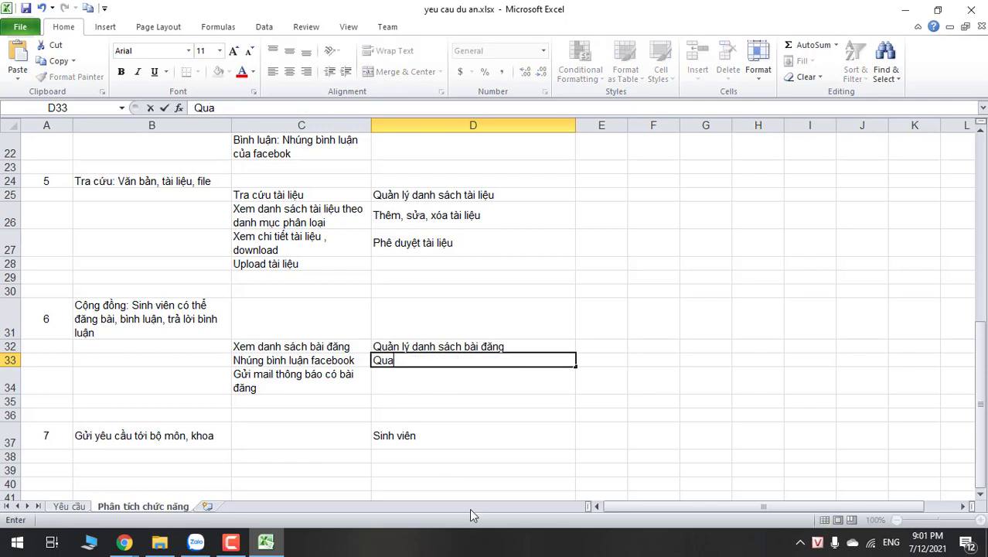
key(BackSpace)
key(BackSpace)
key(BackSpace)
text(Phê duyệt)
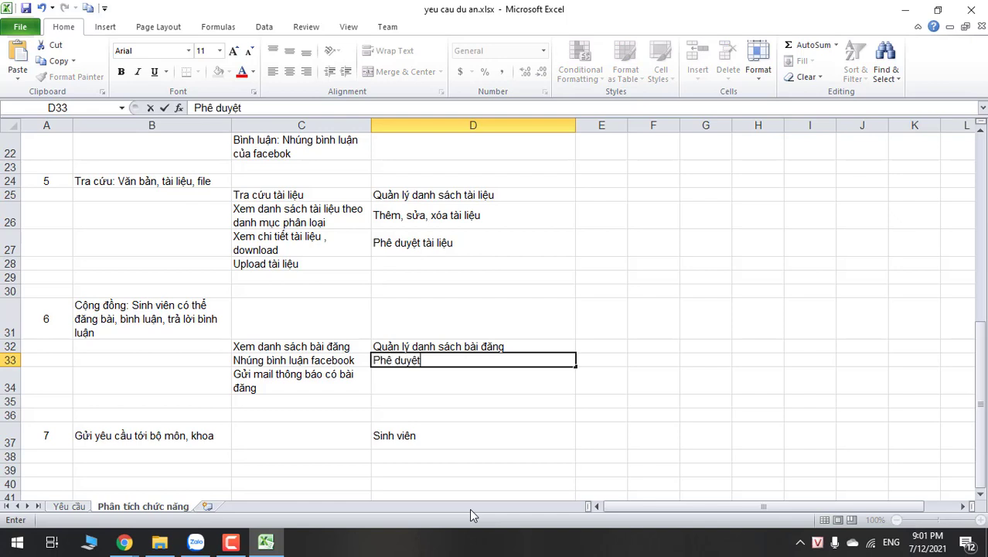
text( bài đăng)
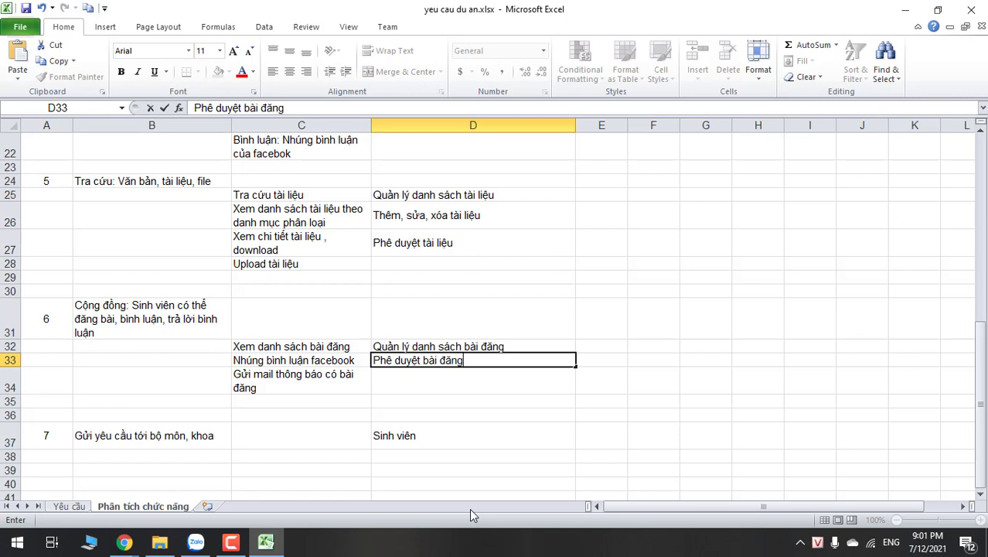
click(430, 390)
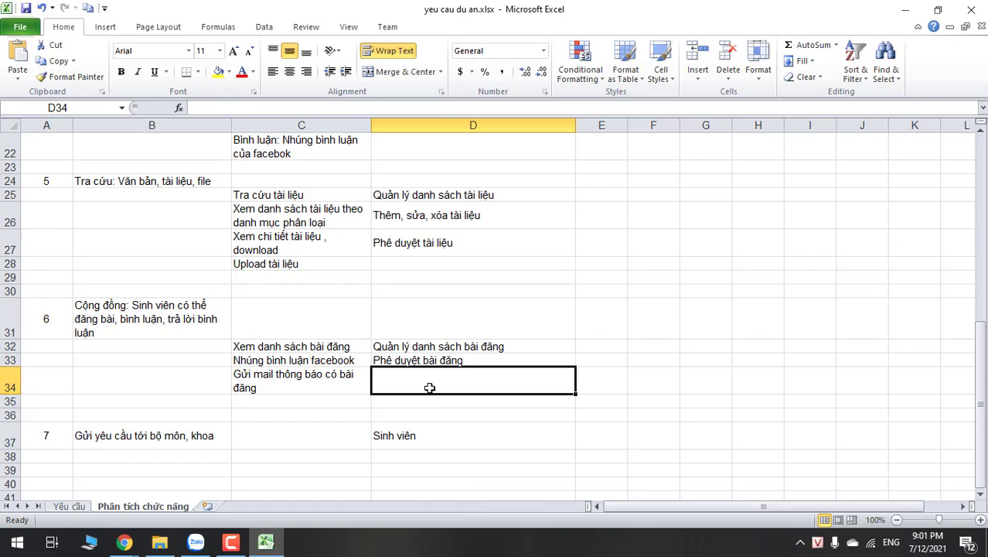
Clear the "Sinh viên" entry from D37 in the requirement 7 row.
scroll(430, 388, down, 1)
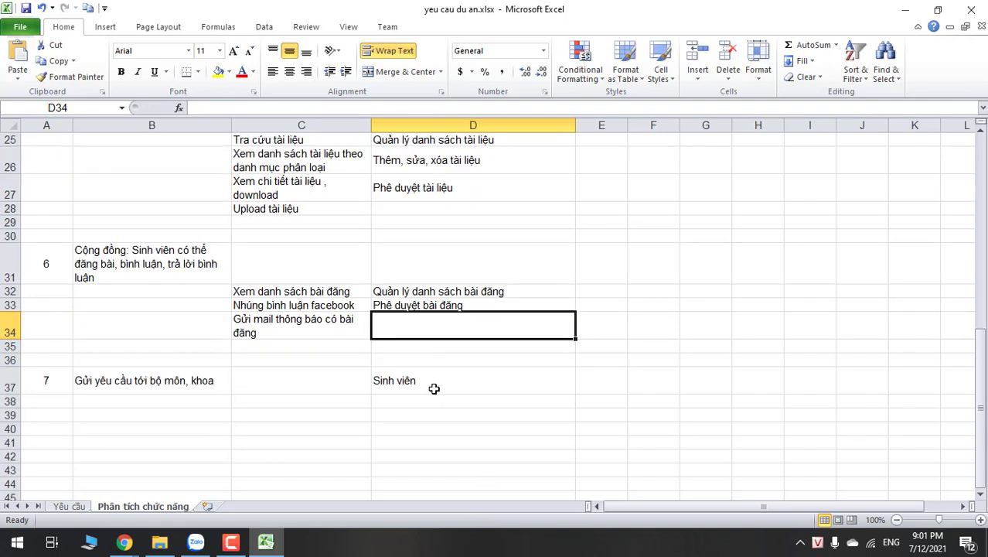
click(434, 389)
key(Delete)
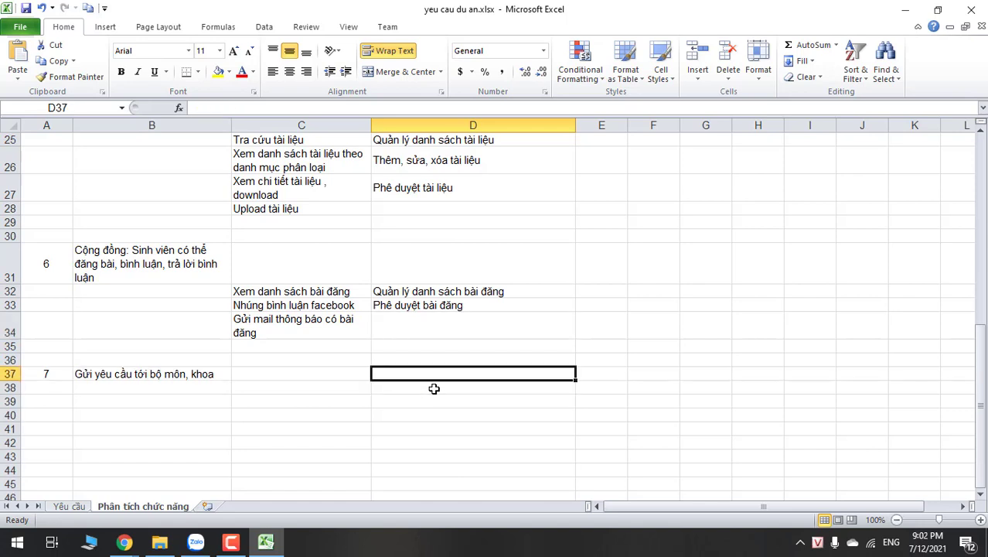
Enter "Gửi yêu cầu" as the guest function in C38 under requirement 7.
click(97, 391)
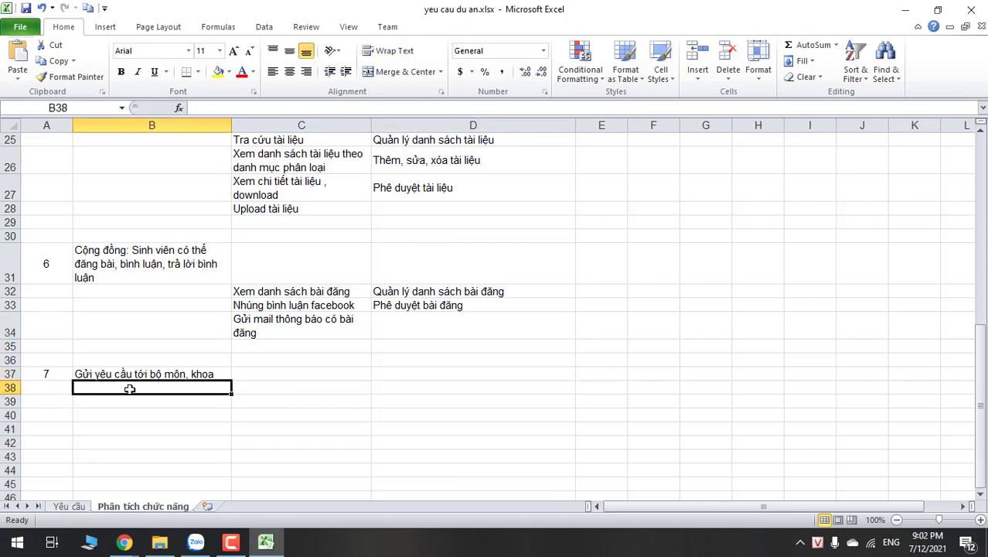
scroll(128, 388, down, 1)
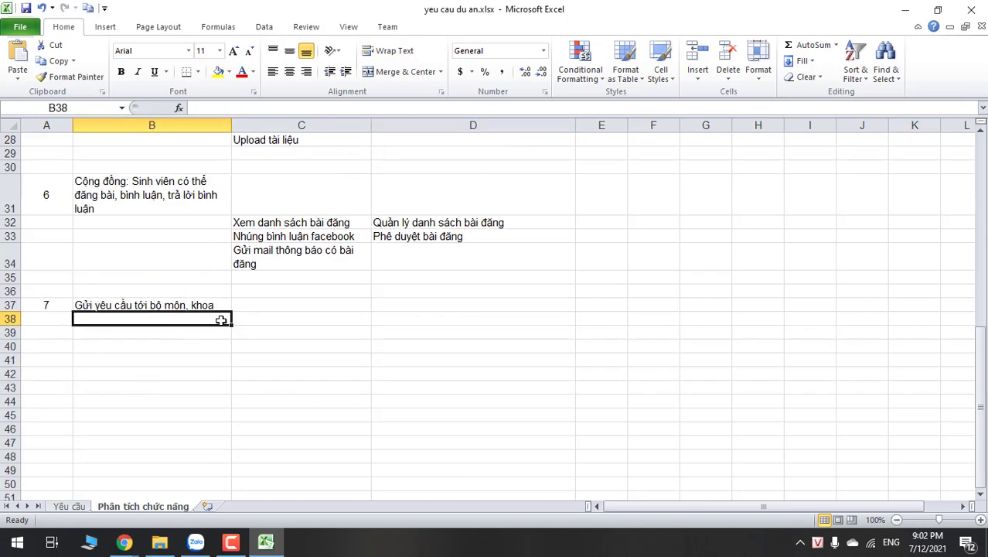
click(258, 323)
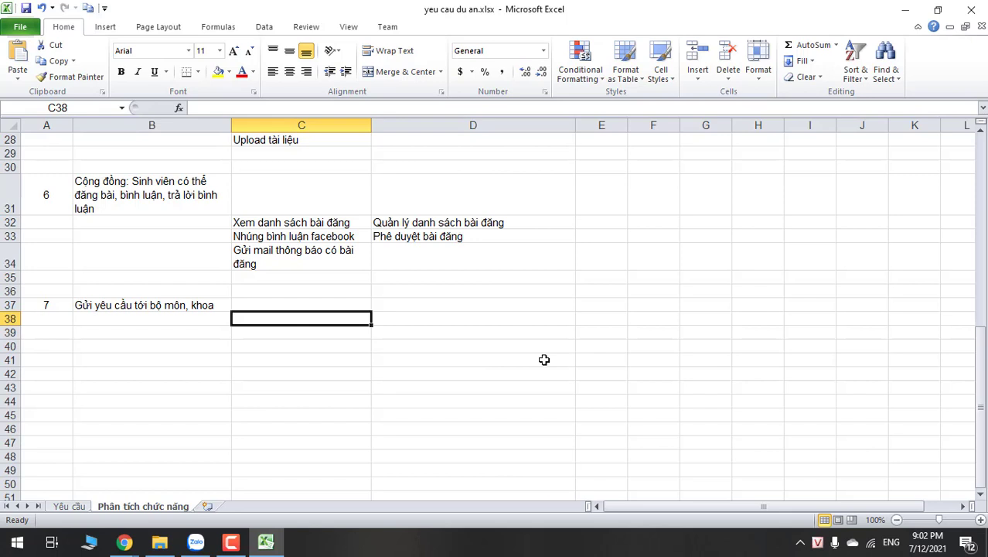
text(Gửi)
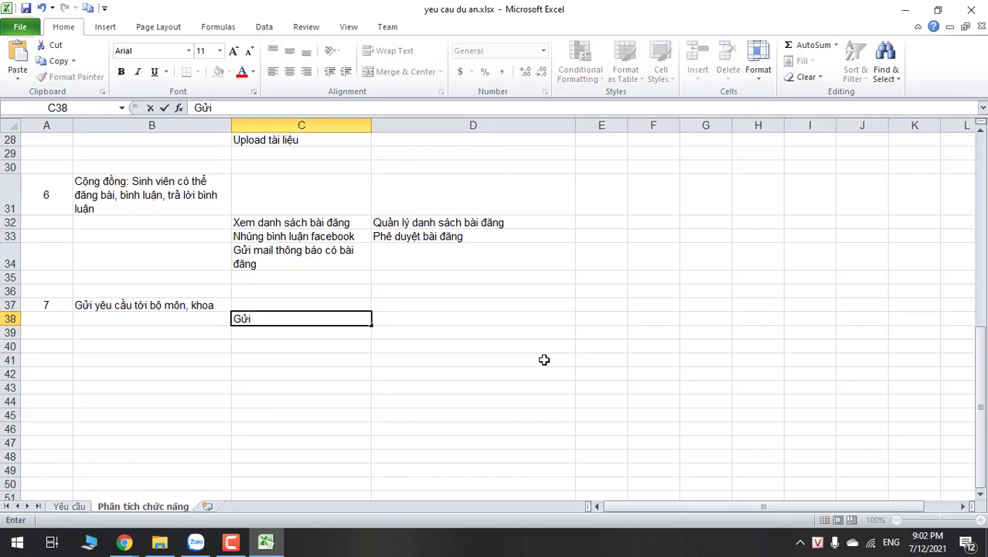
text( yêu cầu)
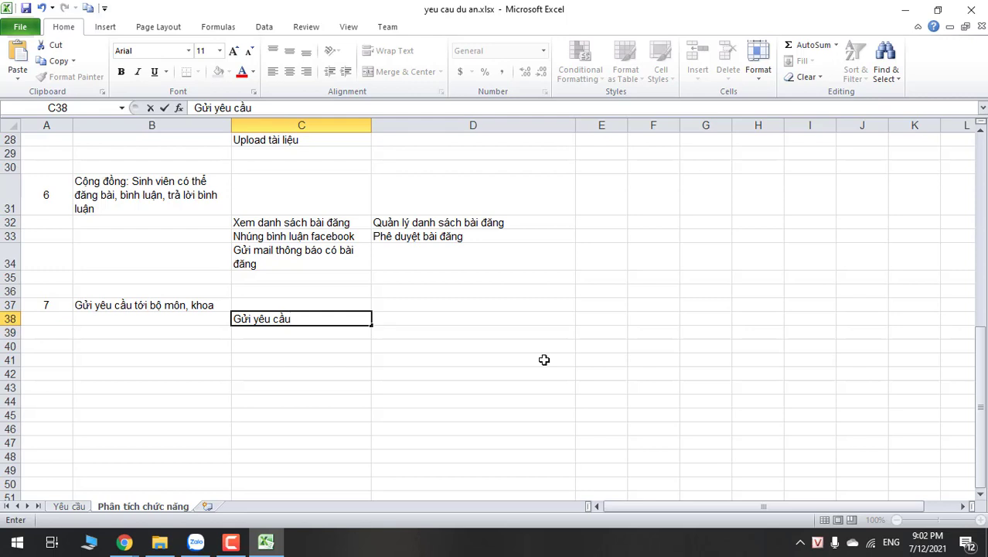
key(Return)
key(Right)
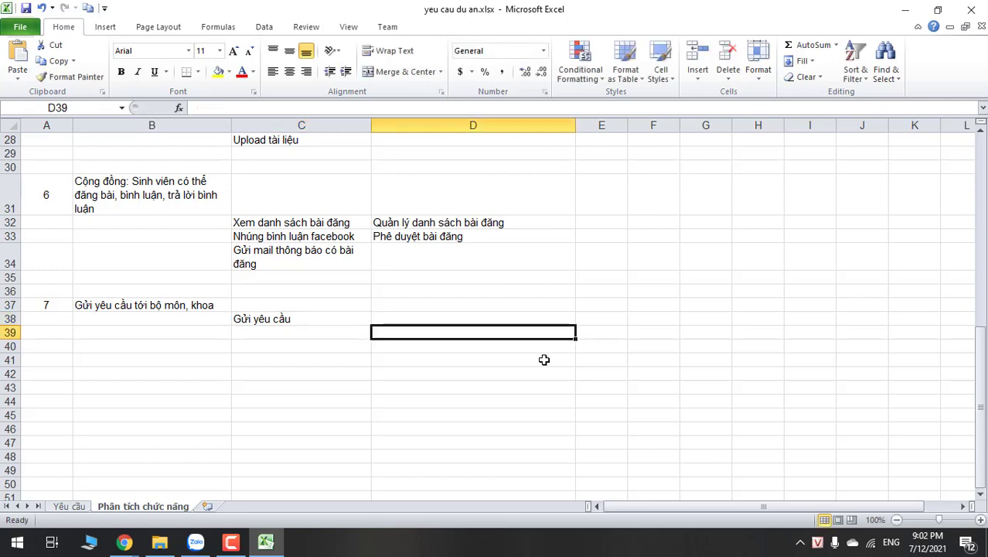
Enter "Xem kết quả trả lời yêu cầu" as the guest function in C39.
click(359, 342)
click(356, 335)
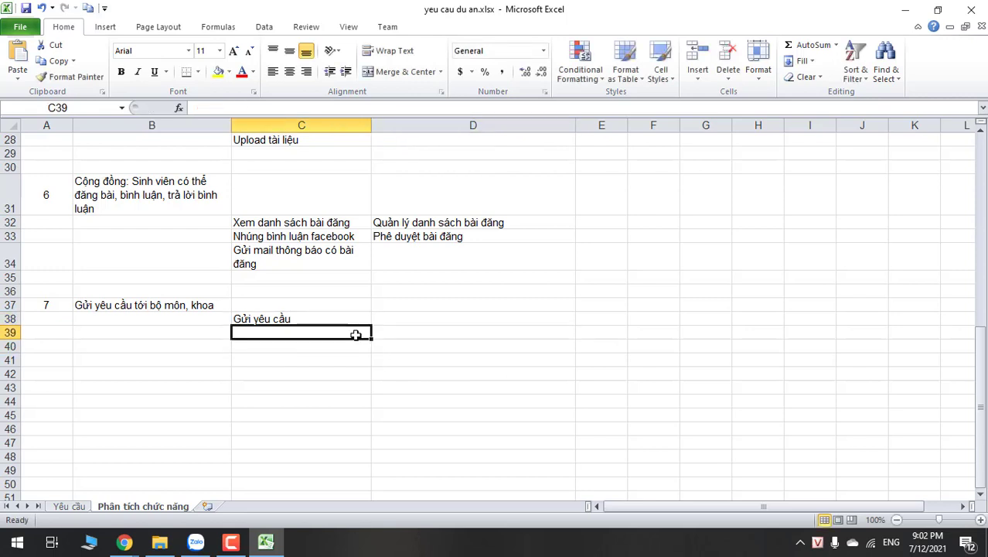
text(Xem kết quả)
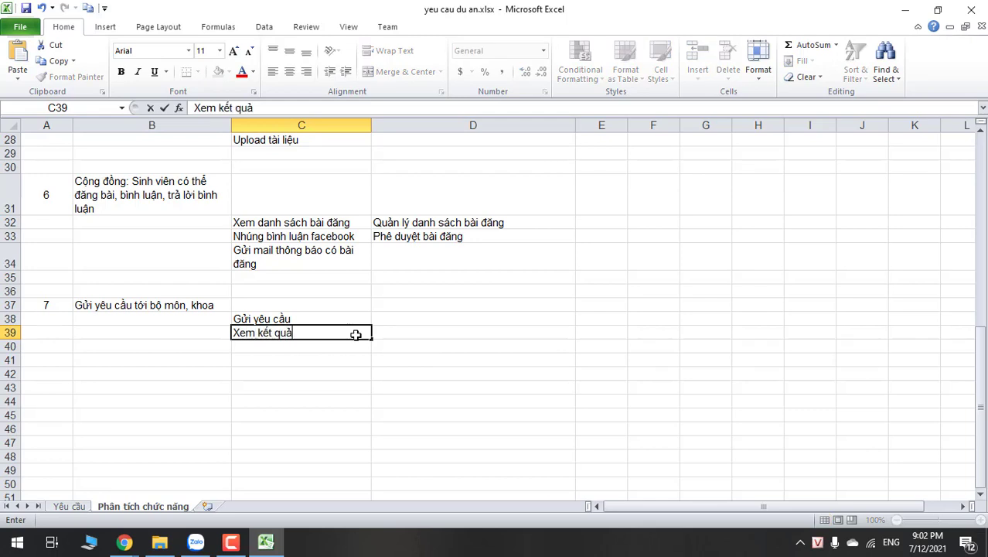
text( trả lời yêu ca)
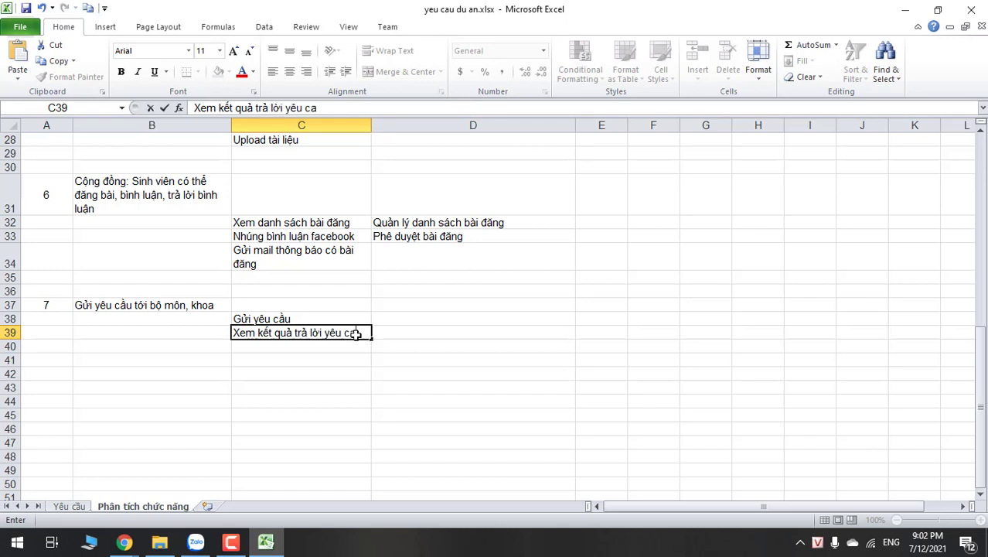
text(u)
key(Tab)
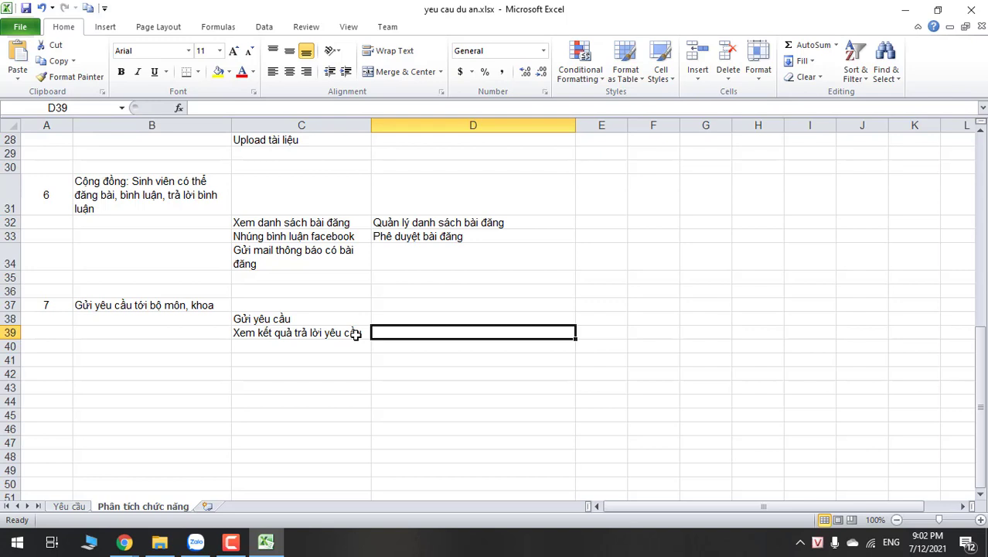
Enter "Quản lý danh sách yêu cầu" as the admin function in D38 under requirement 7.
click(422, 317)
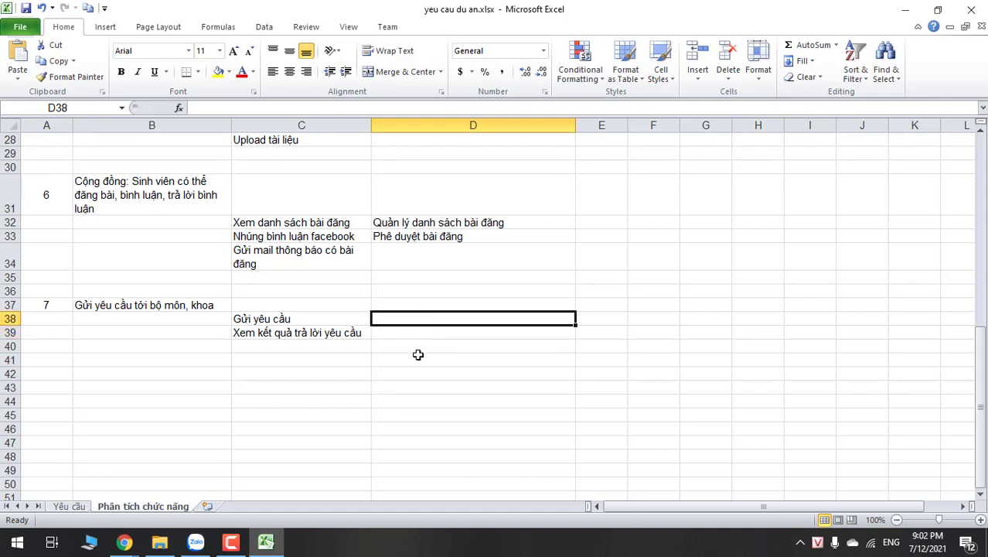
text(Quản lý )
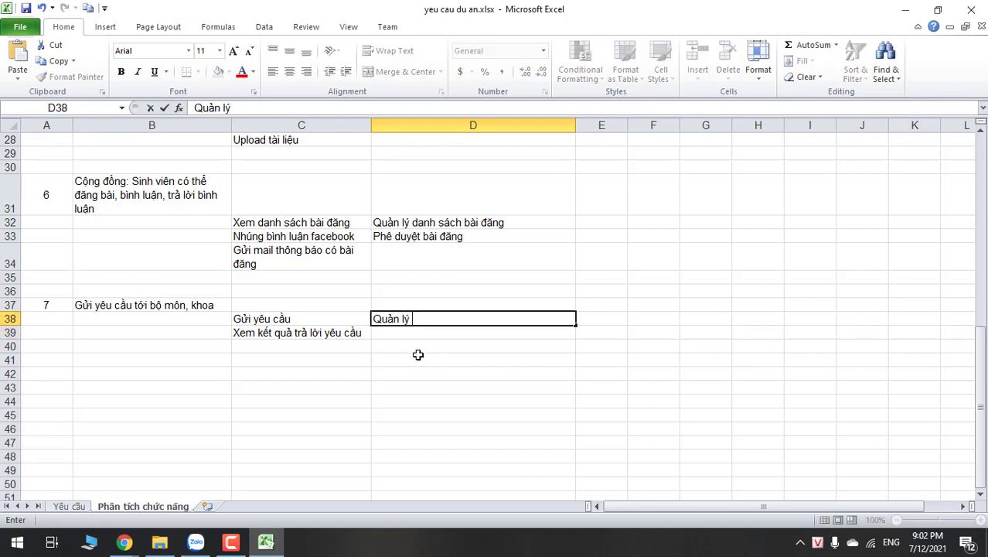
text(danh sách yêu cầu)
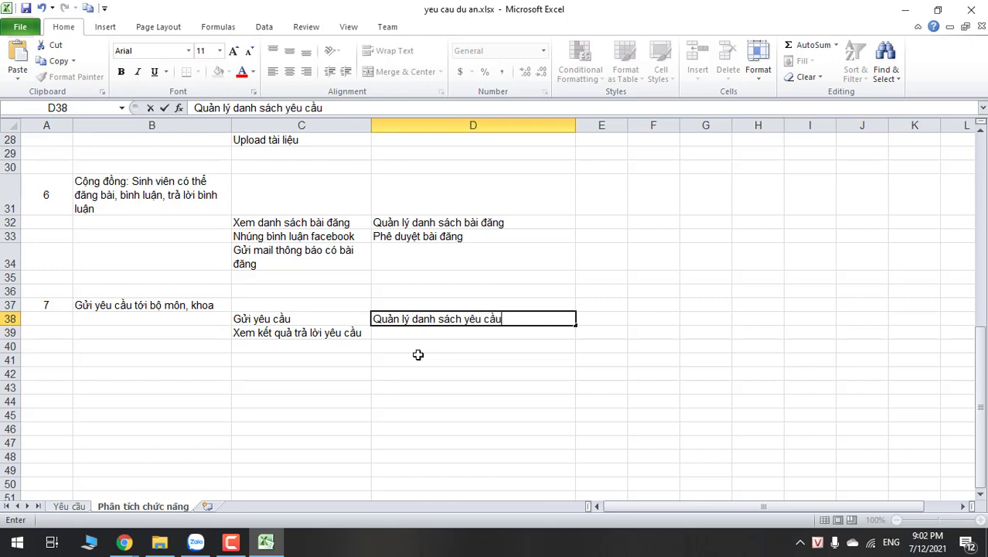
key(End)
key(Tab)
key(Tab)
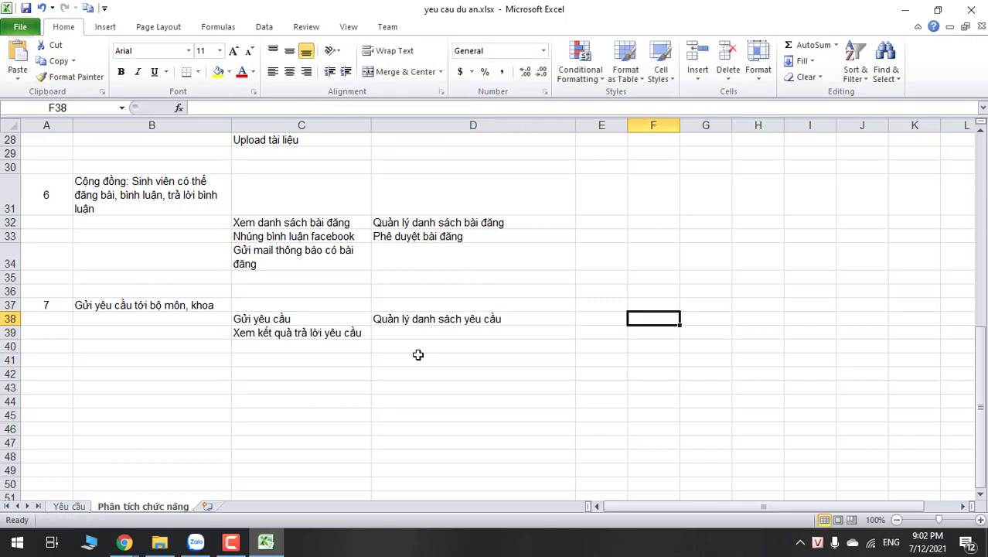
Enter "Trả lời yêu cầu" as the admin function in D39.
click(423, 345)
click(414, 332)
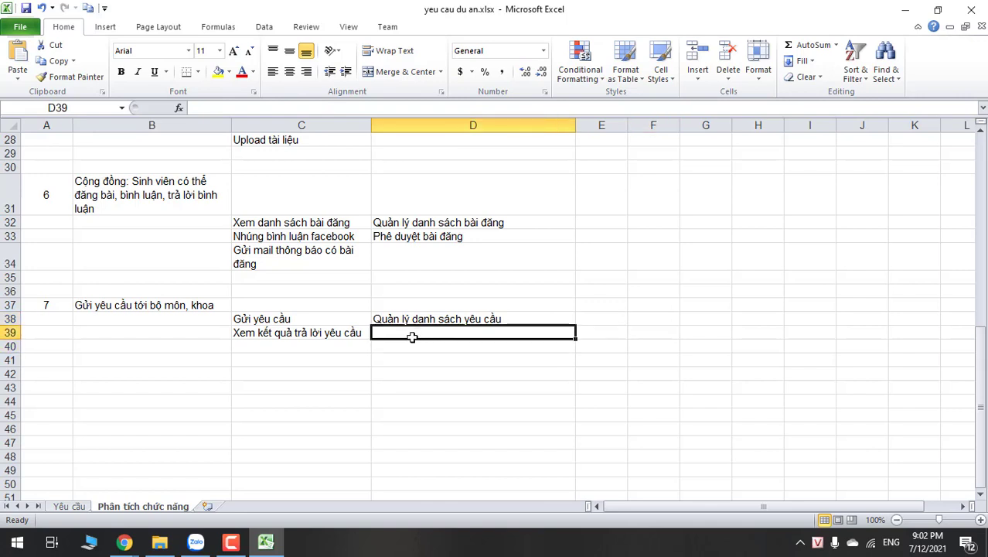
text(N)
key(BackSpace)
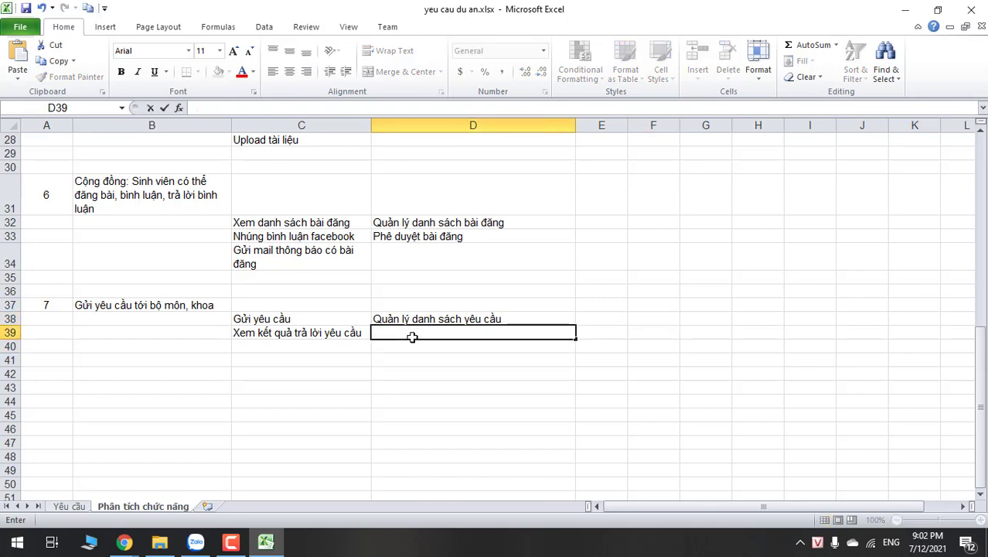
text(Trả lời y)
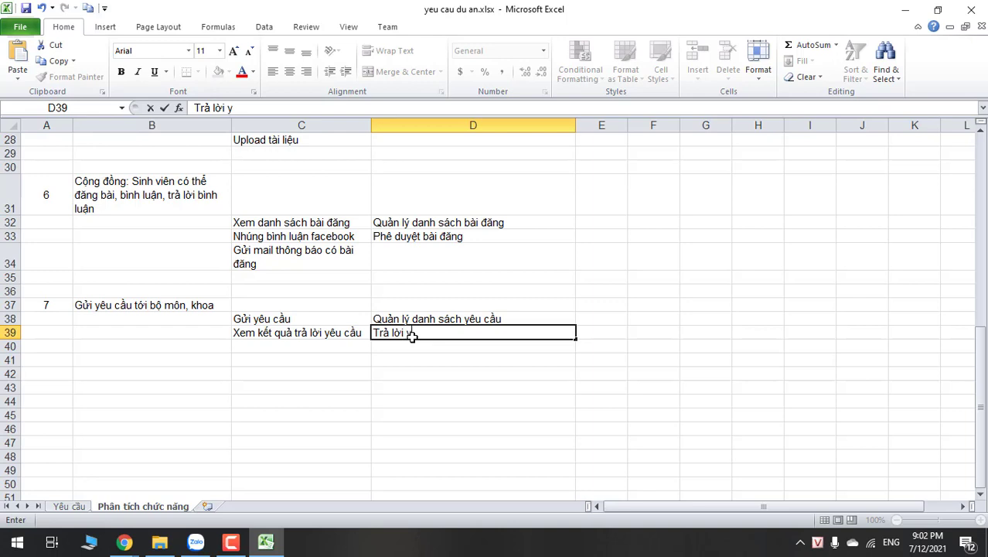
text(êu cầu)
click(430, 357)
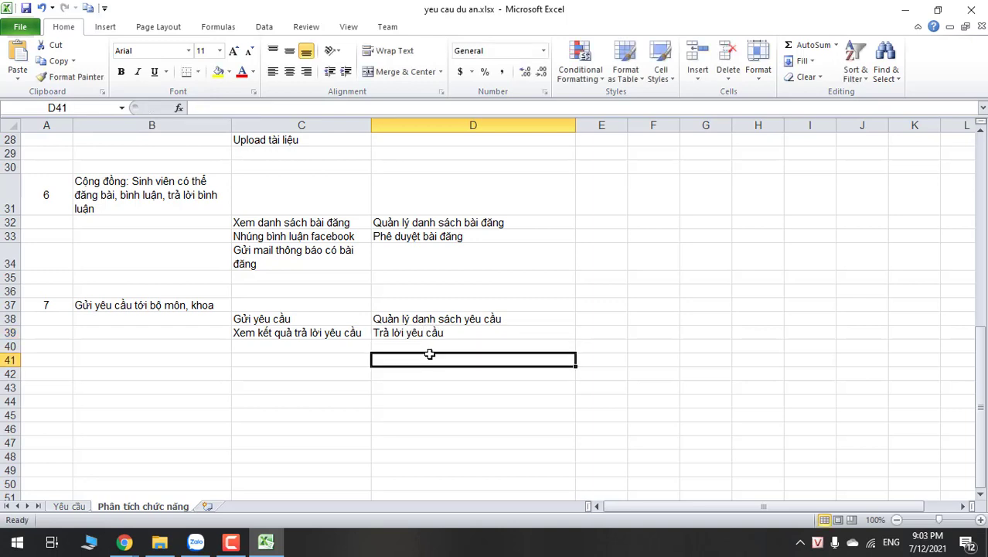
Enter "Gửi mail" as the guest function in C40 under requirement 7.
click(349, 356)
click(391, 347)
click(328, 348)
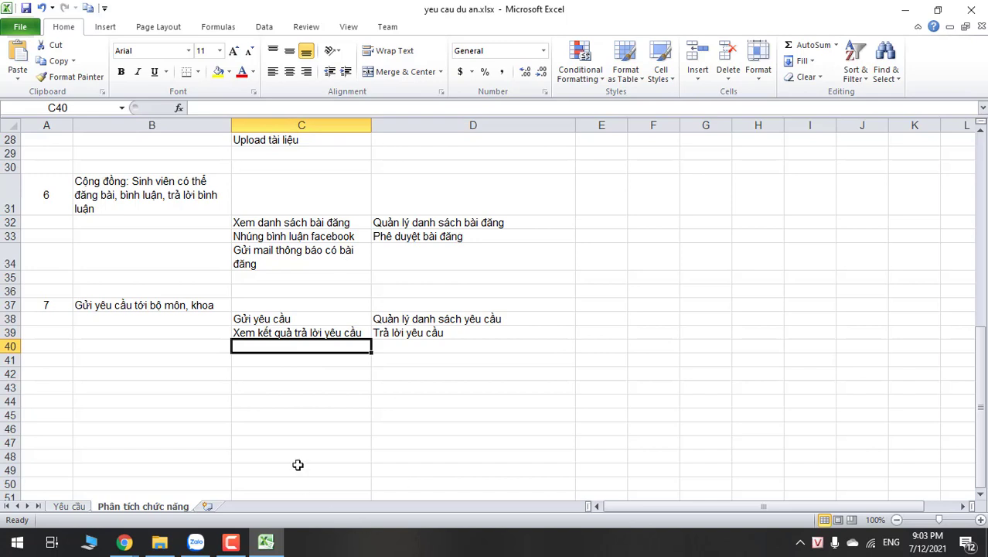
text(Gửi mail)
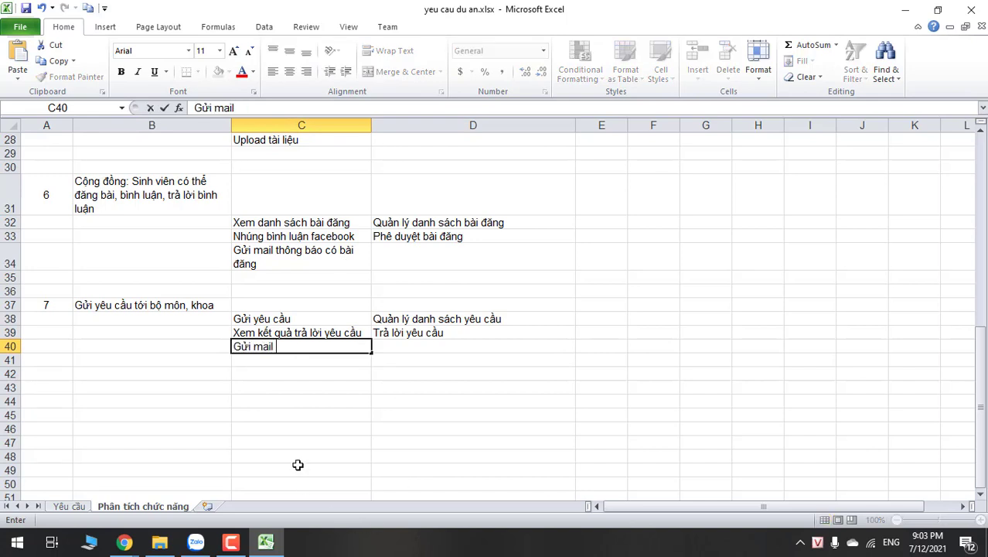
key(Tab)
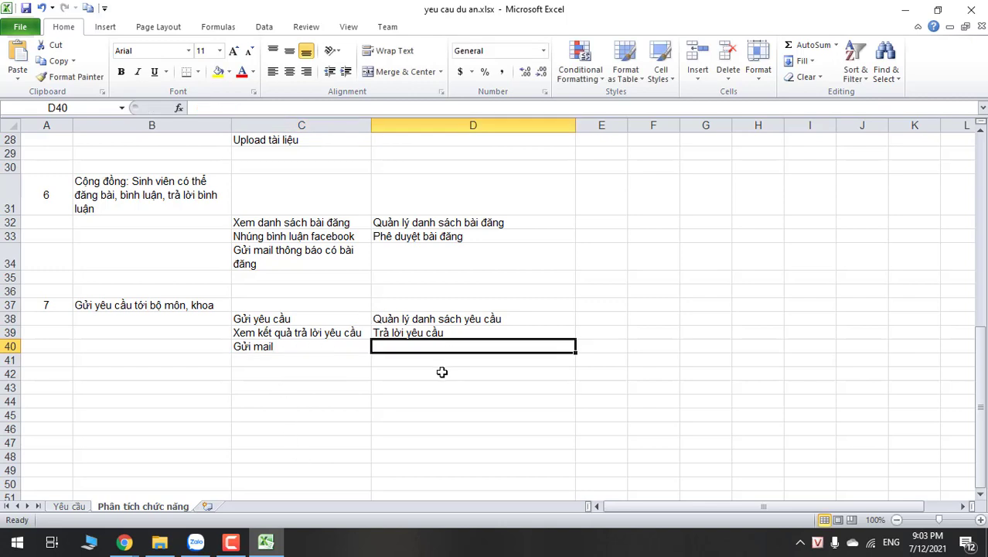
click(346, 346)
click(315, 359)
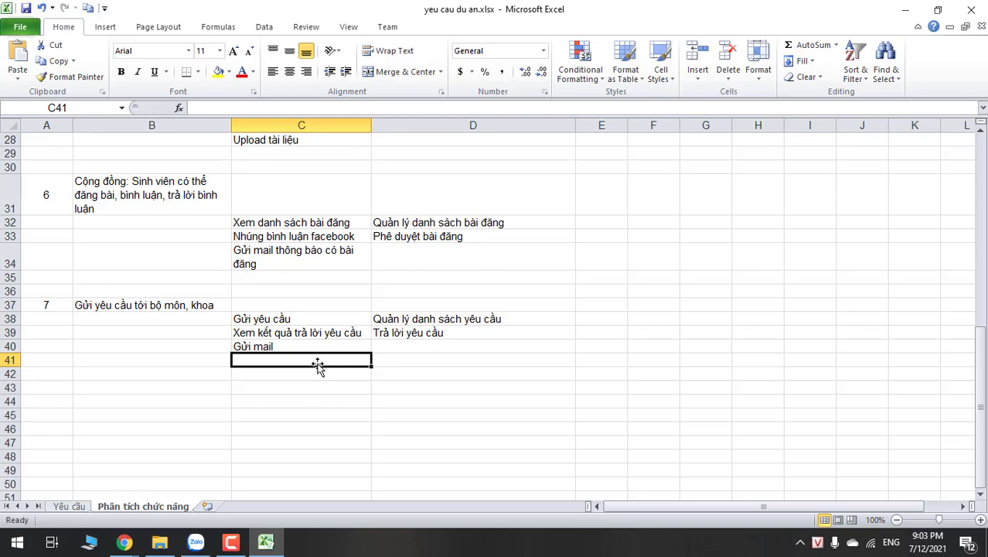
Remove the bold formatting from requirement 1 in B3 and autofit the height of row 3 to its text.
scroll(318, 366, up, 9)
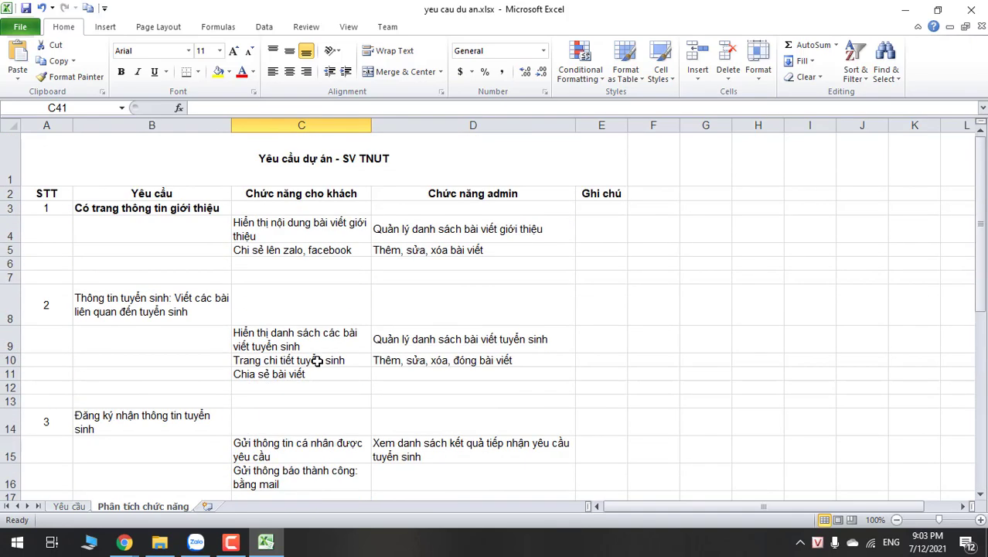
click(165, 208)
key(ctrl+b)
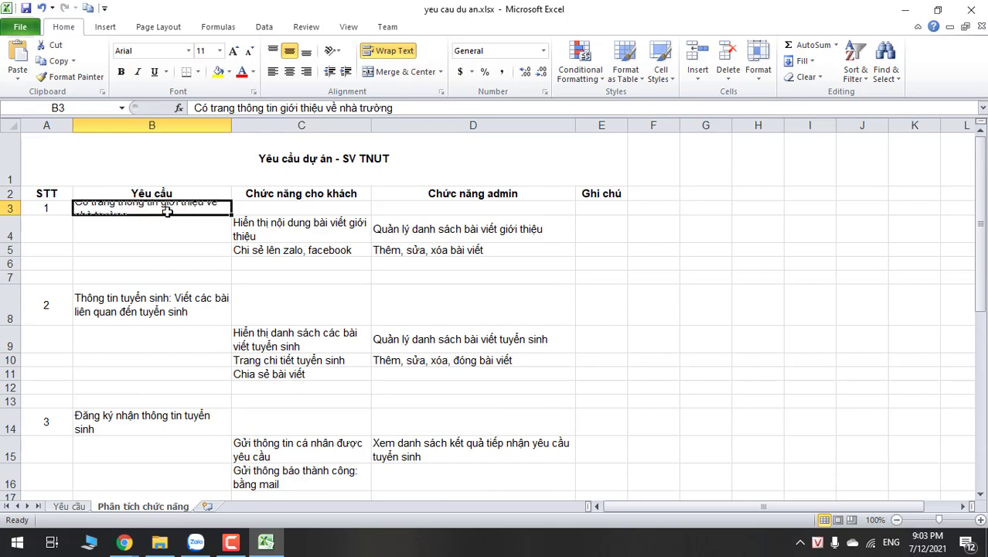
click(170, 247)
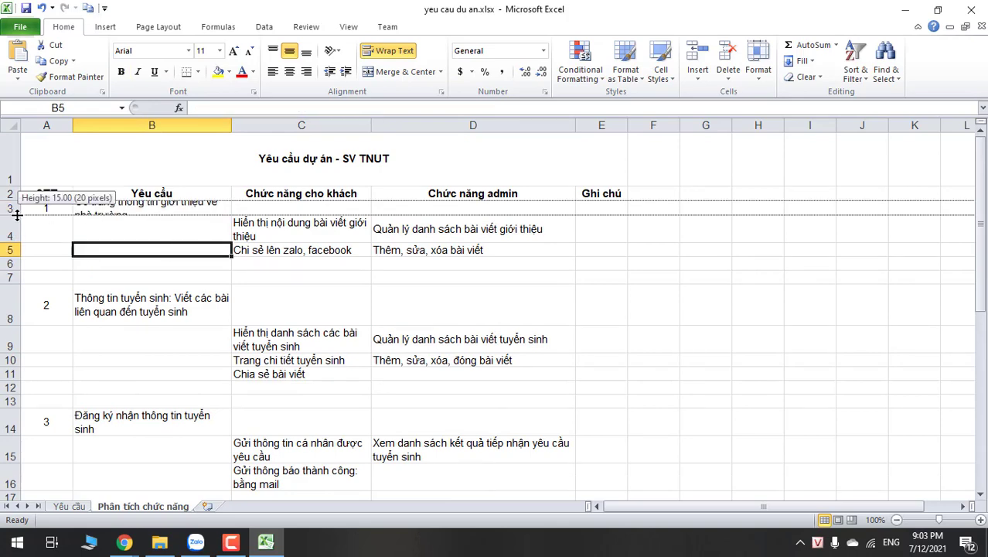
double_click(11, 215)
click(95, 241)
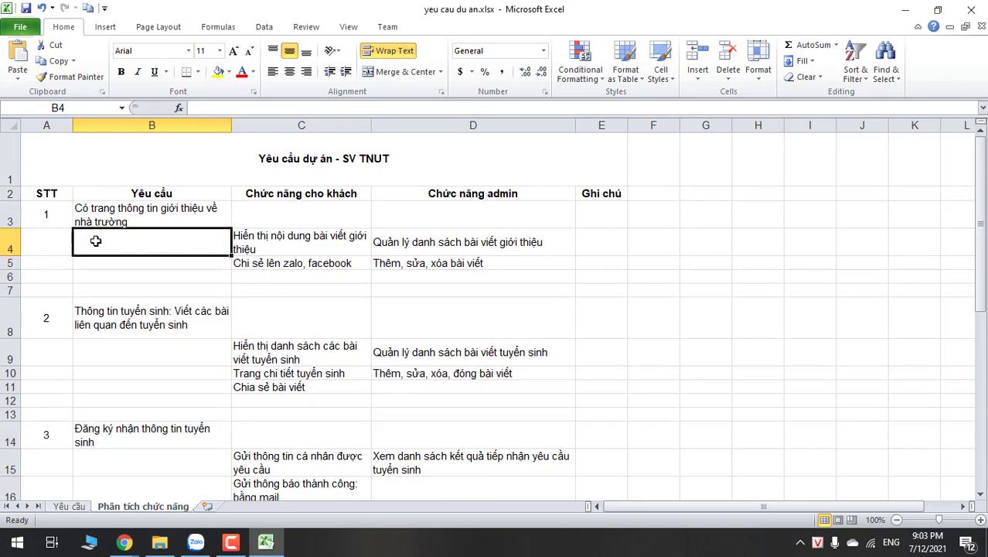
Enter 8 as the next requirement number in A42, below the requirement 7 block.
scroll(243, 350, down, 9)
scroll(243, 349, down, 1)
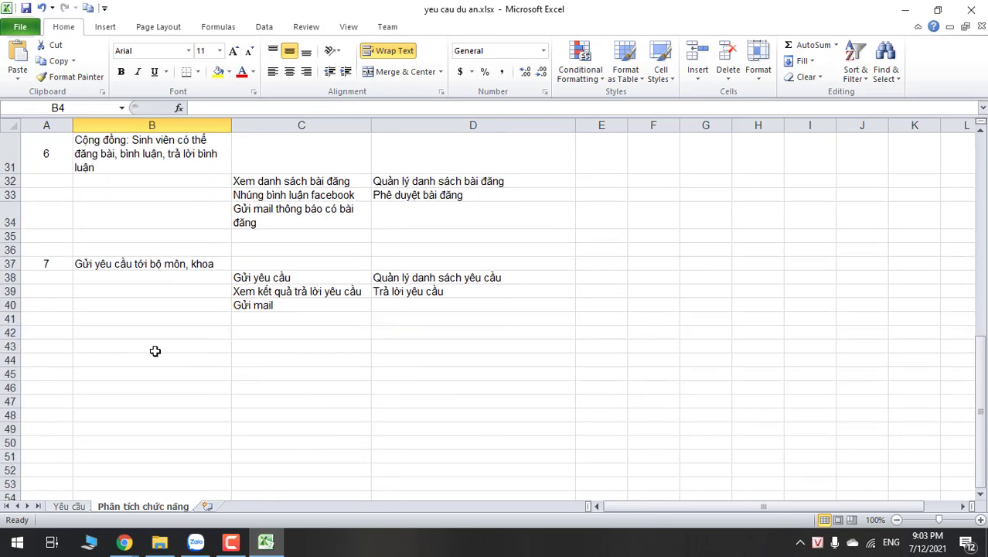
click(50, 331)
text(8)
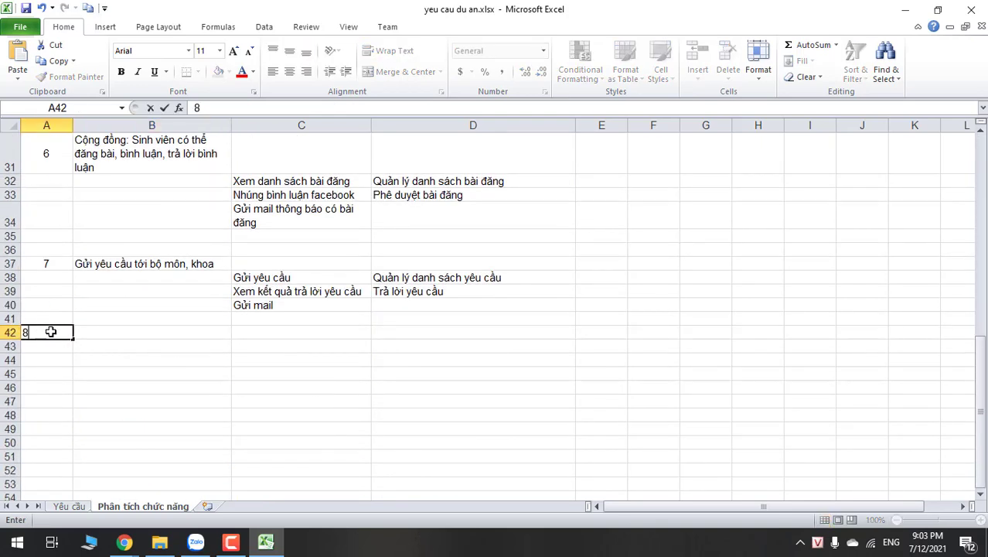
click(128, 331)
click(51, 332)
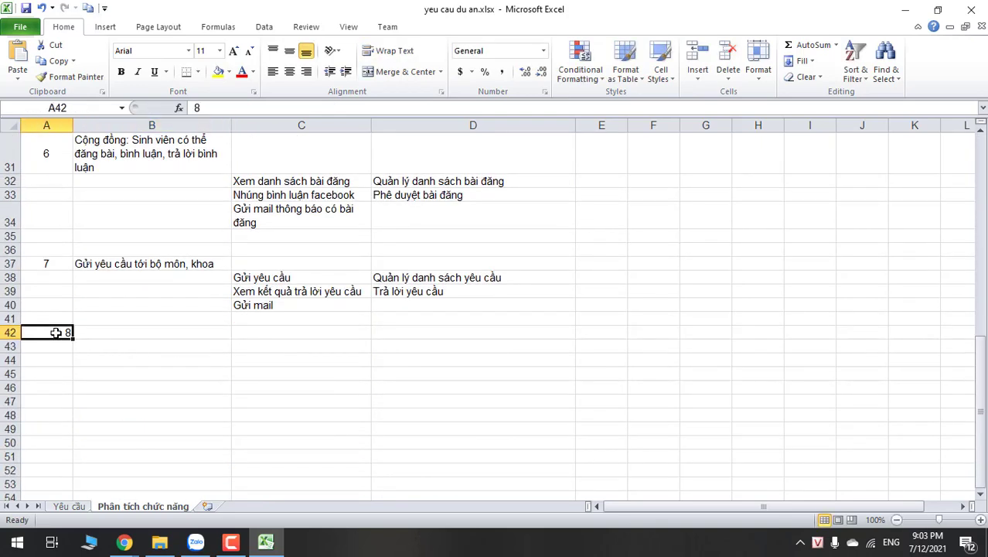
Center the number 8 in A42 and enter "Trang chủ" as the requirement in B42.
click(292, 71)
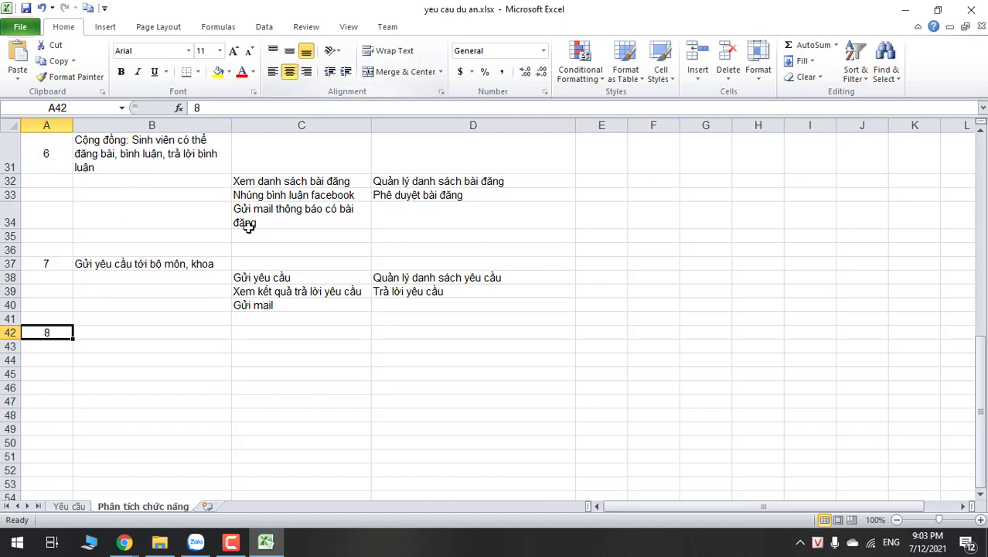
click(135, 333)
text(Trang chủ)
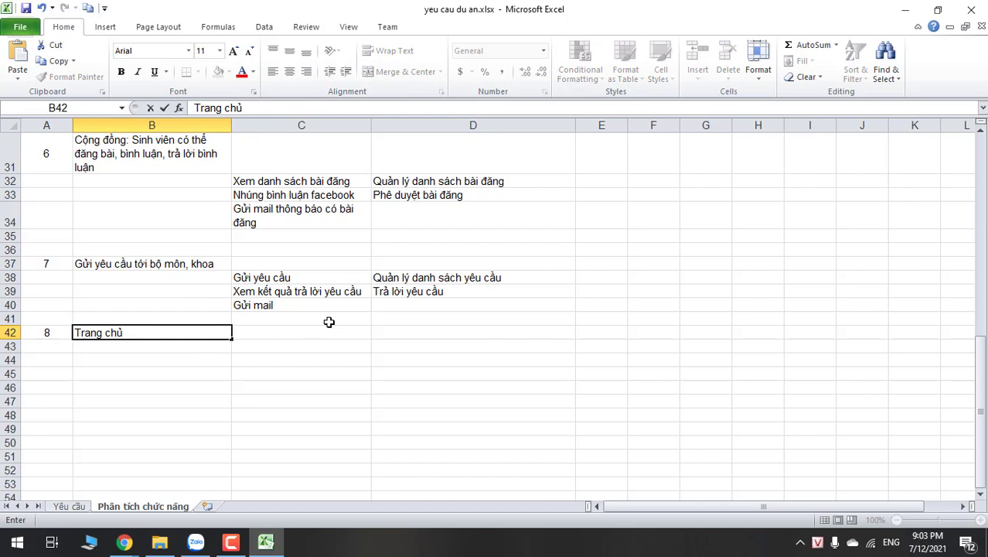
key(Tab)
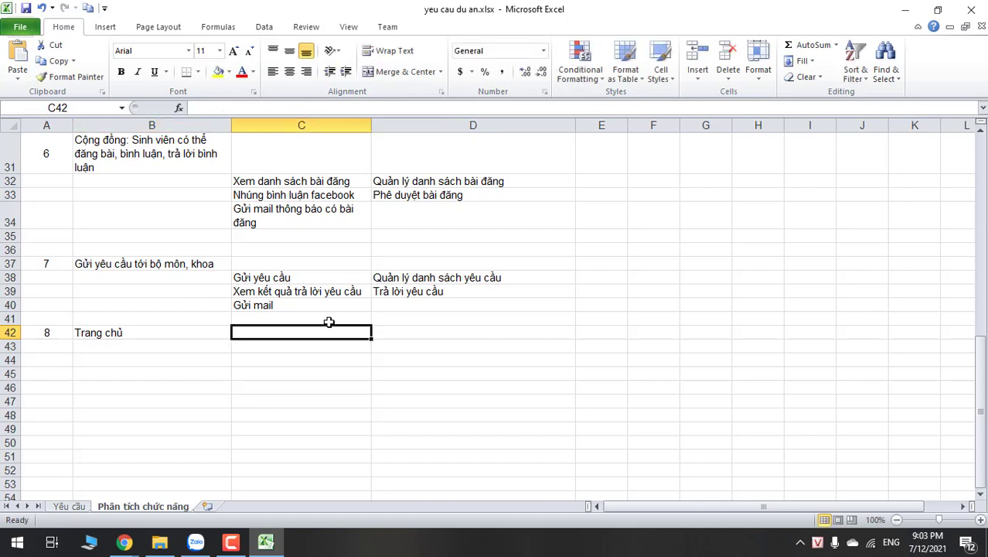
Enter "Hiển thị các thông tin sau: Sự kiện, tài liệu mới" as the guest function in C43 under requirement 8.
click(313, 348)
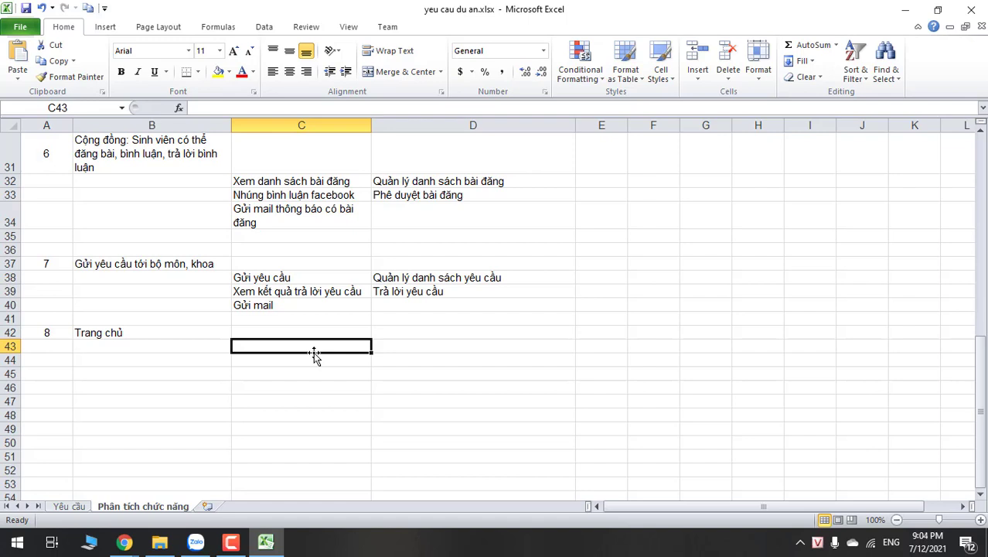
text(Hi)
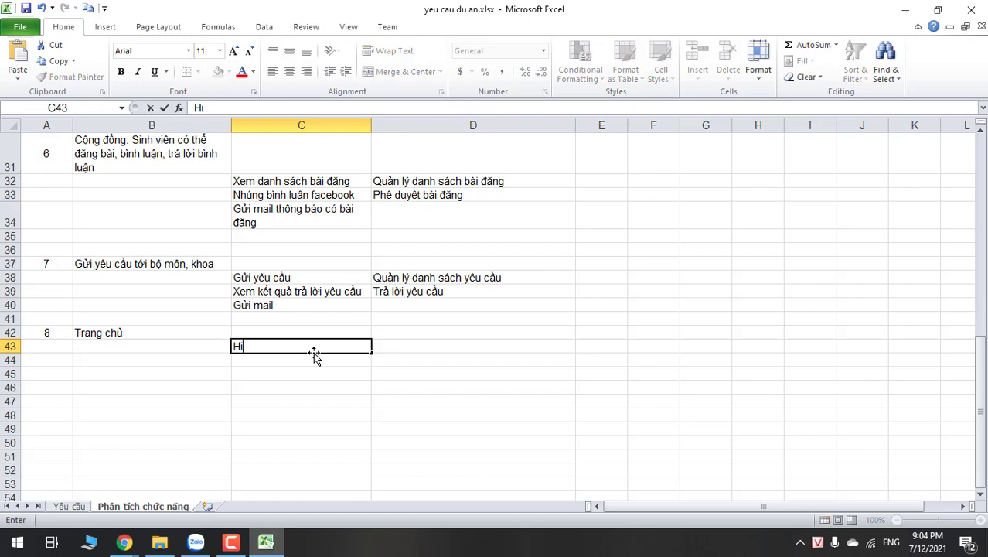
text(ển thị cac t)
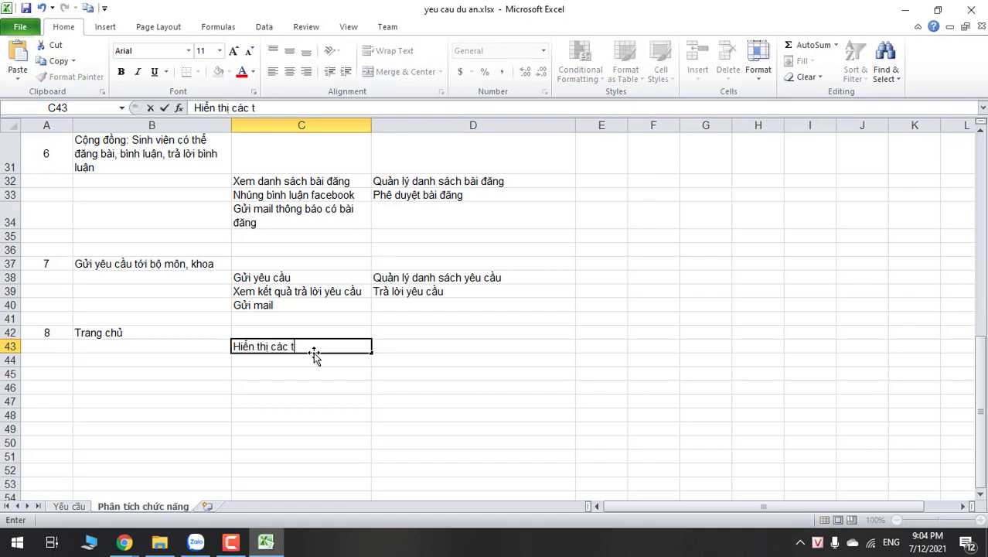
text(hông tin sau)
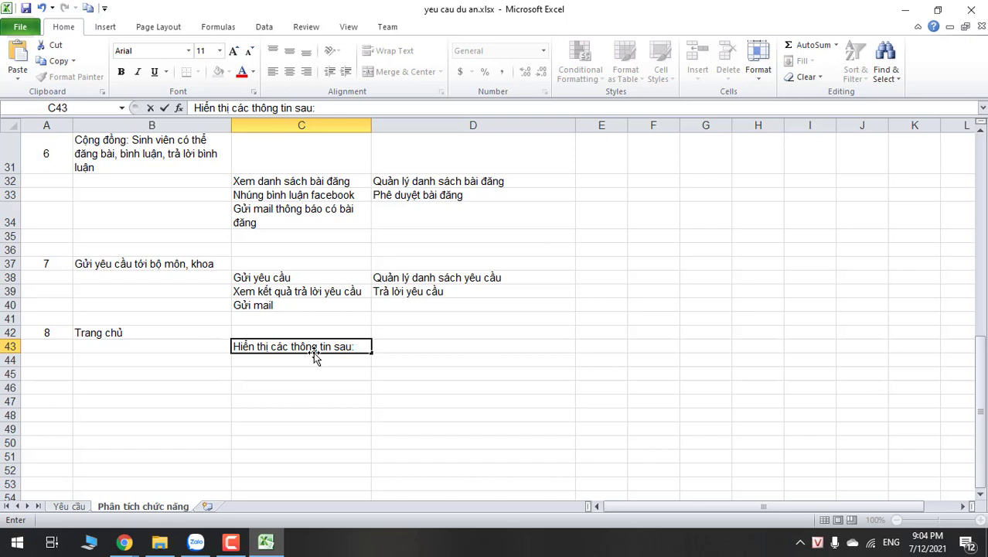
text(: Sư)
text( kiện)
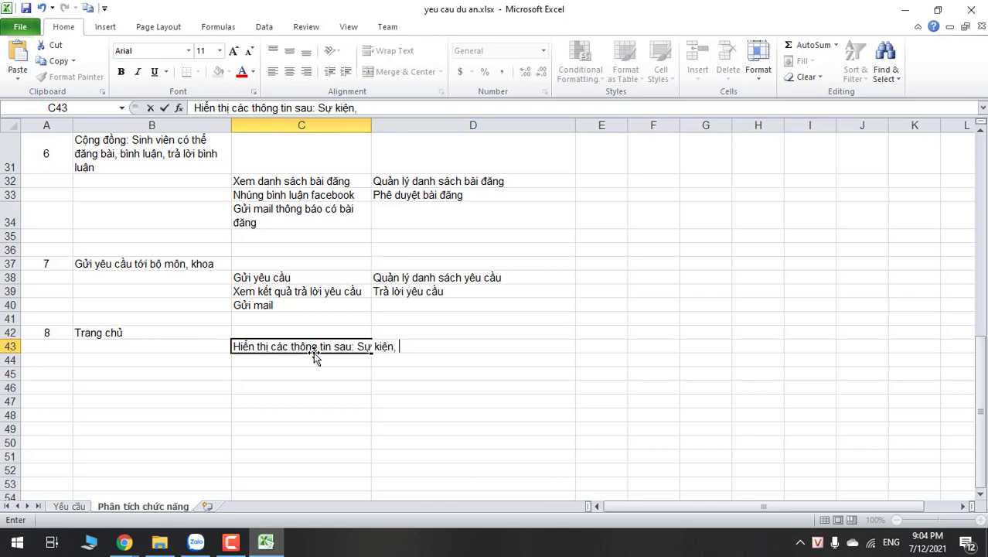
text(, Ta)
key(BackSpace)
key(BackSpace)
text(tài liệu mo)
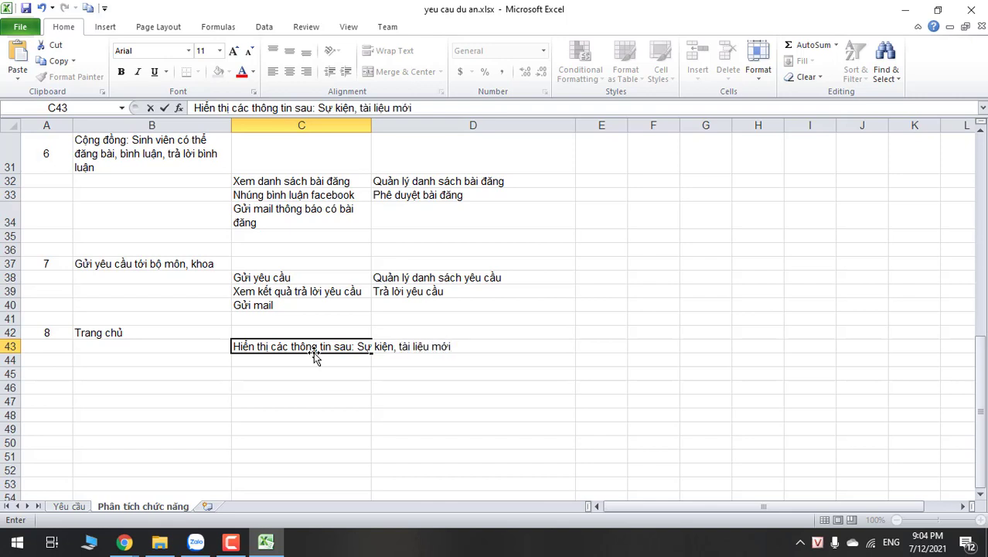
Review the guest and admin functions listed under the earlier requirements for more content the home page should show.
scroll(315, 356, up, 3)
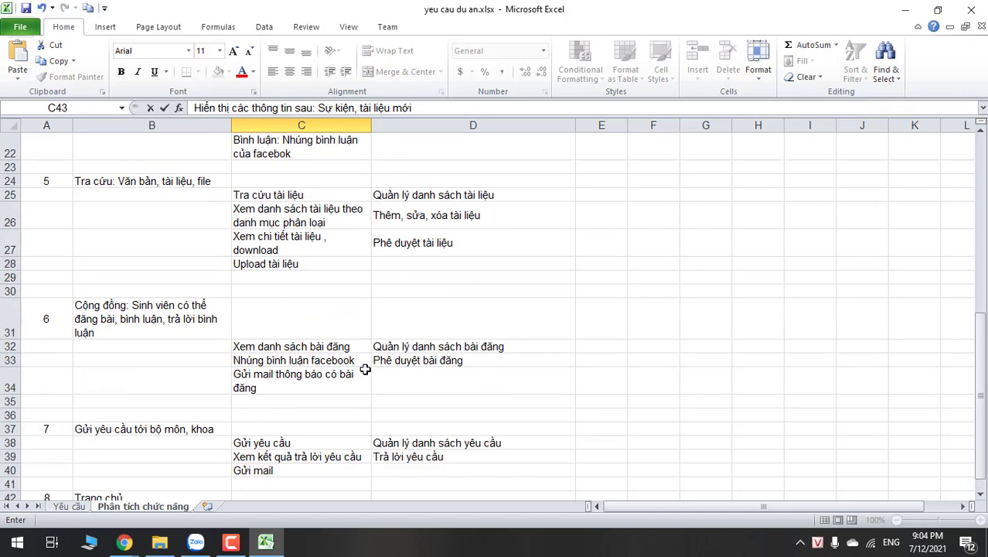
scroll(385, 320, up, 2)
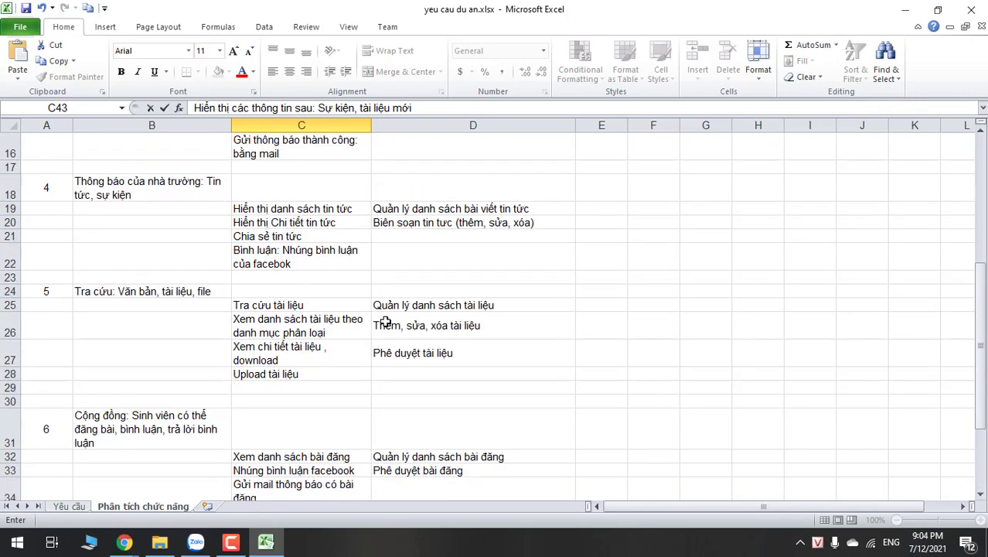
scroll(294, 317, up, 2)
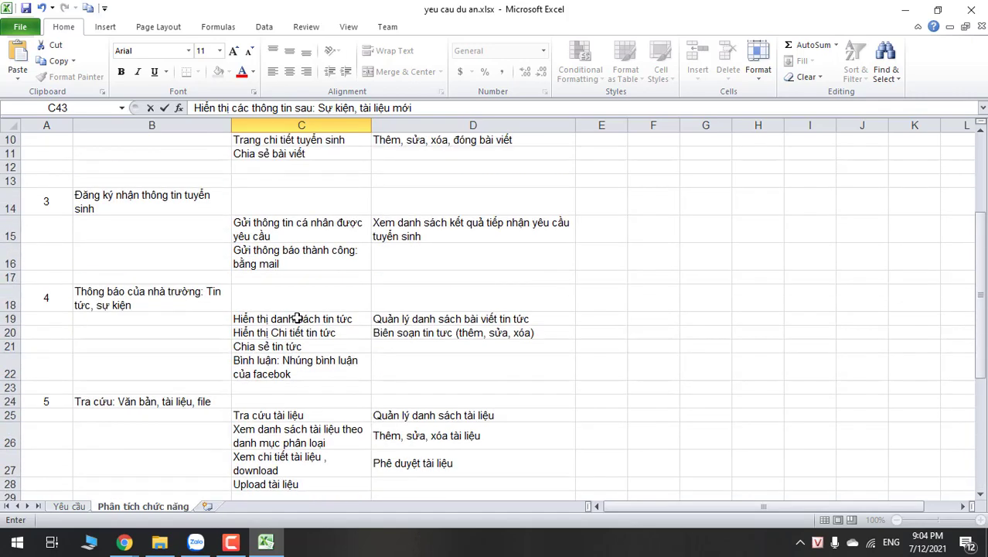
scroll(242, 324, up, 1)
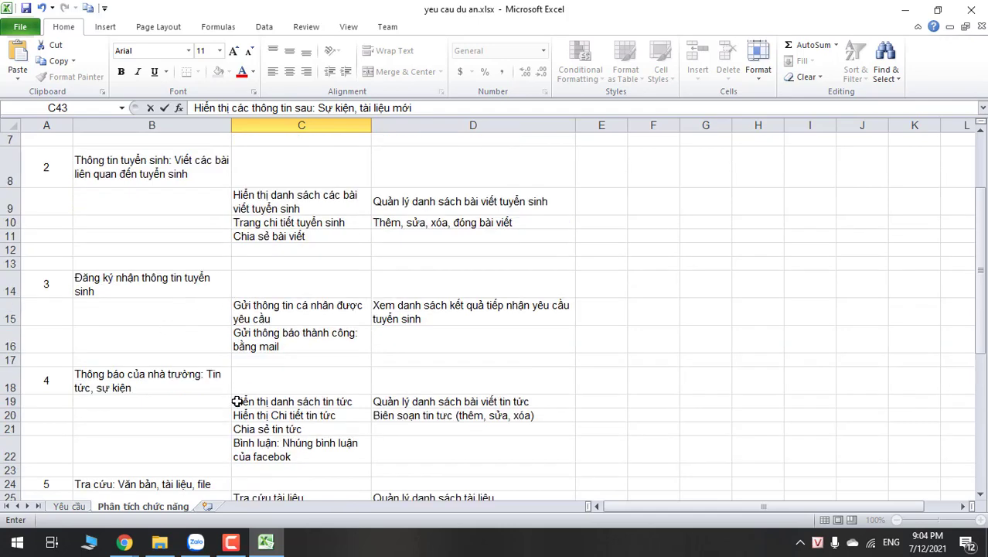
scroll(239, 399, up, 1)
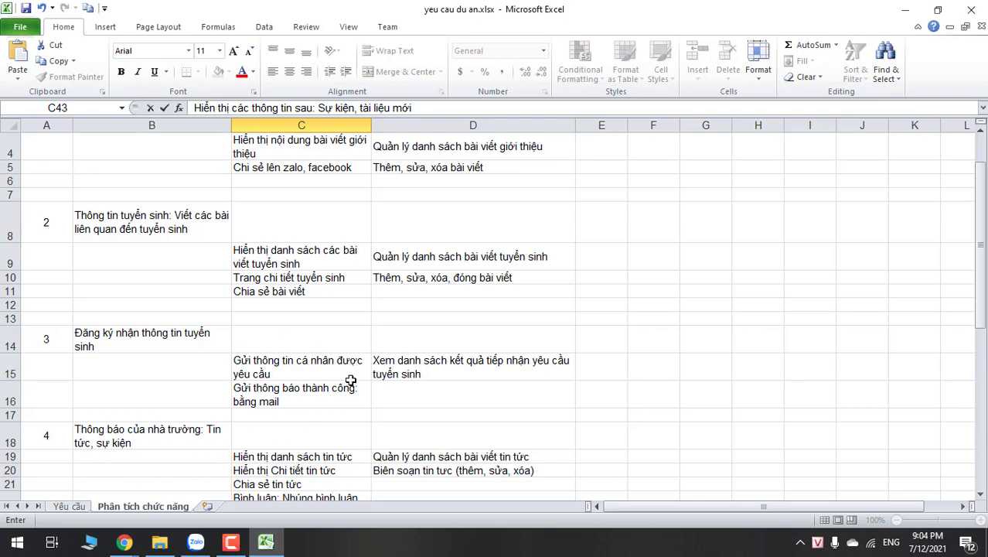
scroll(300, 384, down, 3)
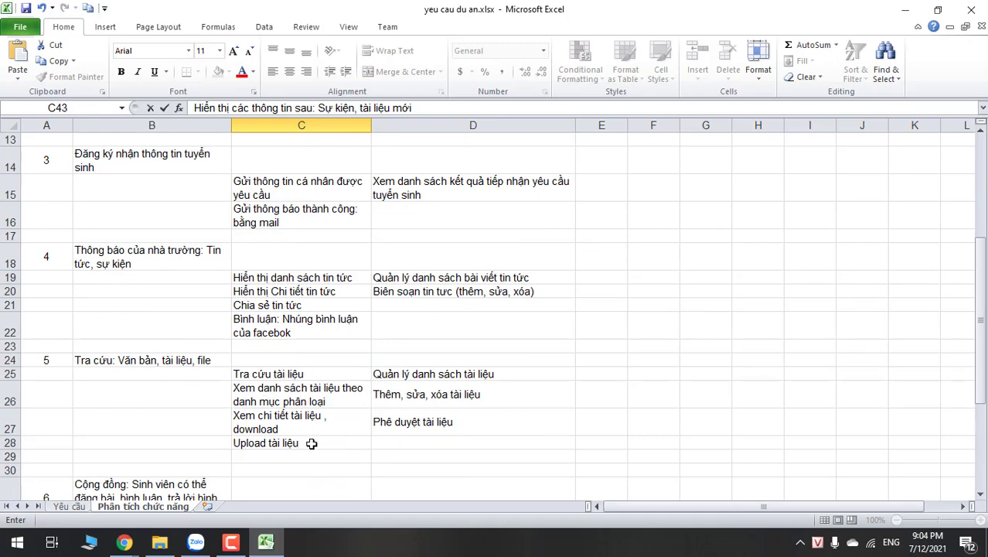
scroll(311, 443, down, 6)
Commit the guest function text in C43 and wrap it within the cell.
click(388, 392)
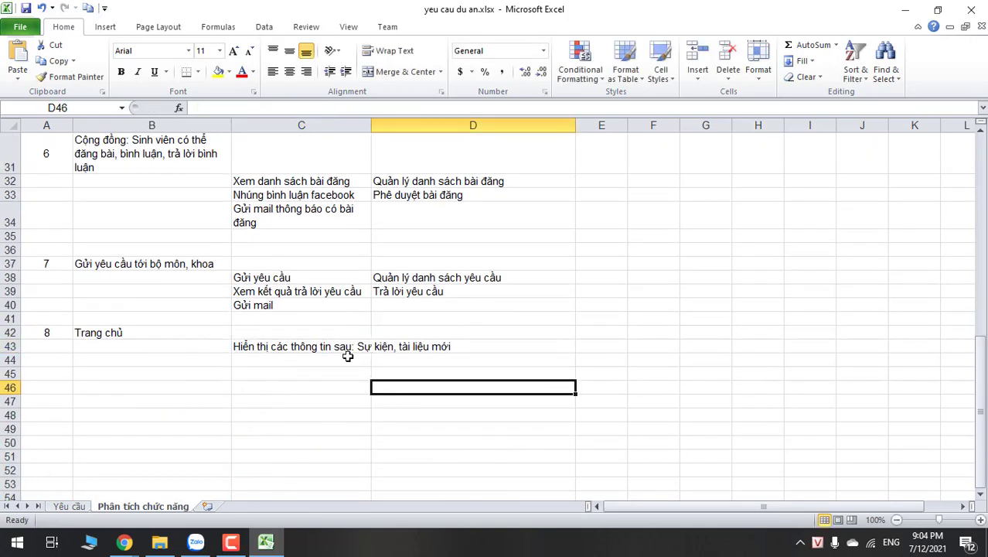
click(340, 347)
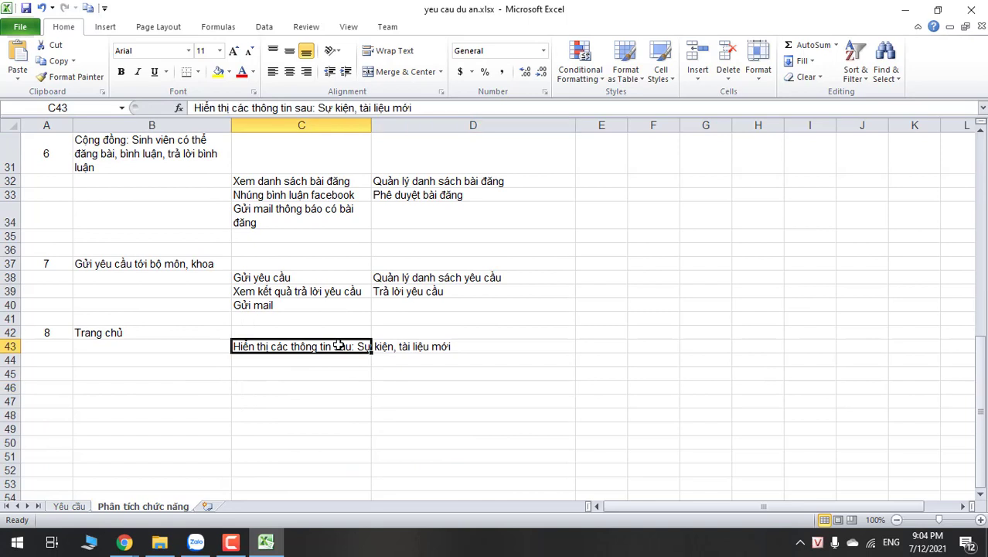
click(391, 51)
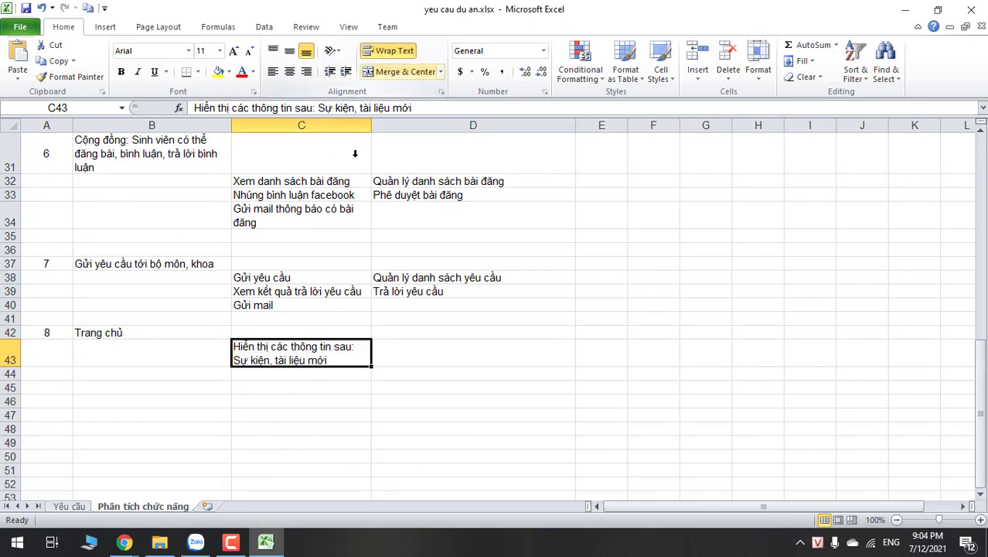
click(324, 373)
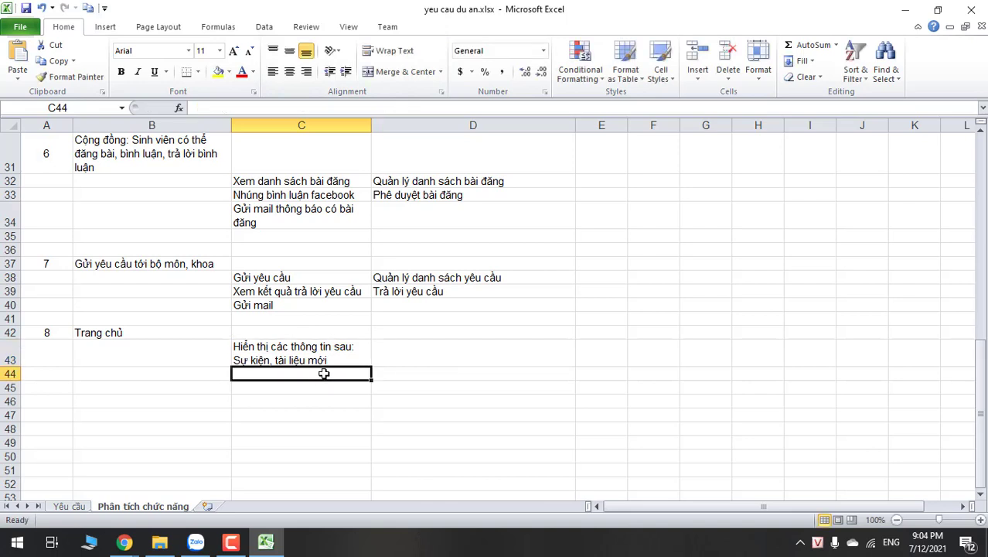
click(338, 361)
click(317, 376)
text(Hiển thị)
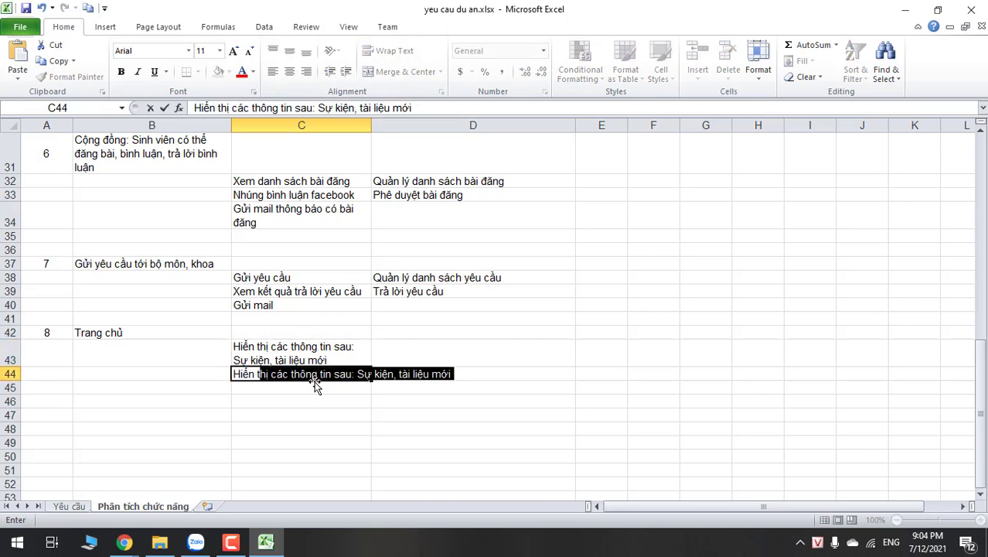
text( các th)
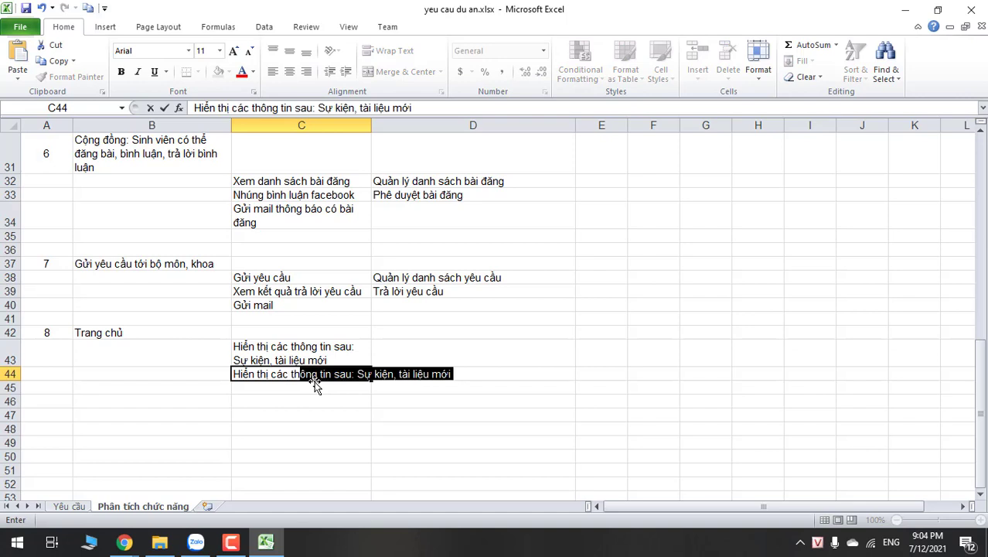
key(Delete)
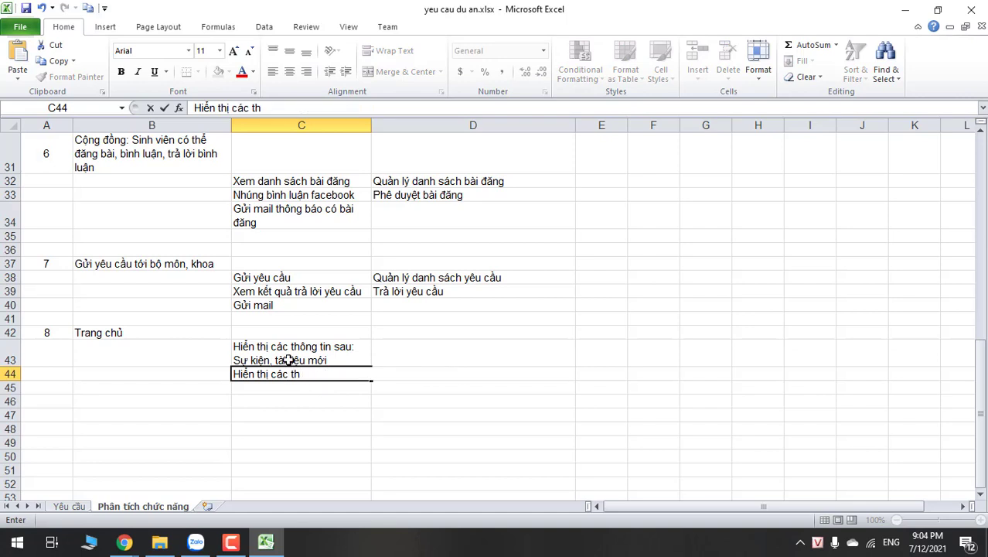
drag(310, 377, 204, 377)
key(Delete)
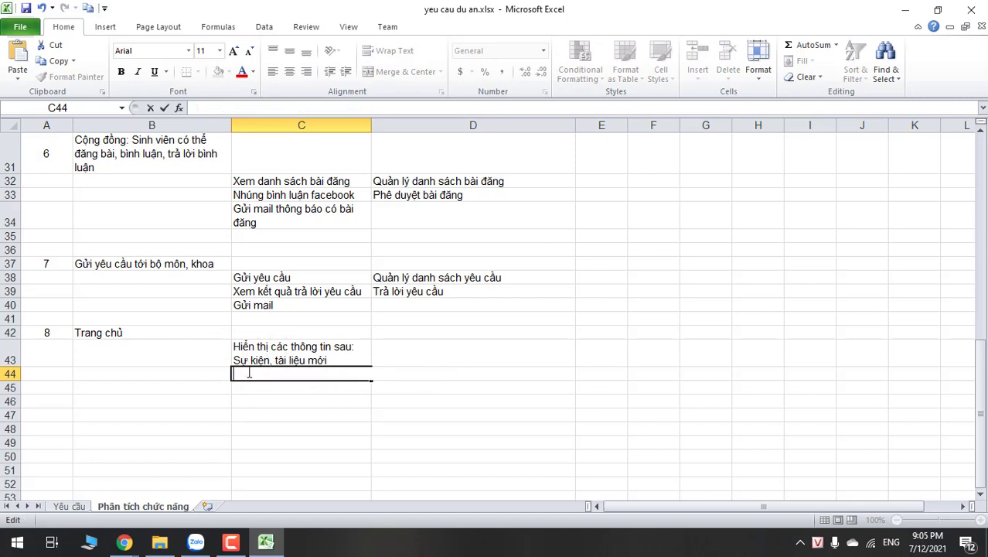
Append ", tin tức" to the end of the guest function text in C43.
click(360, 360)
double_click(359, 360)
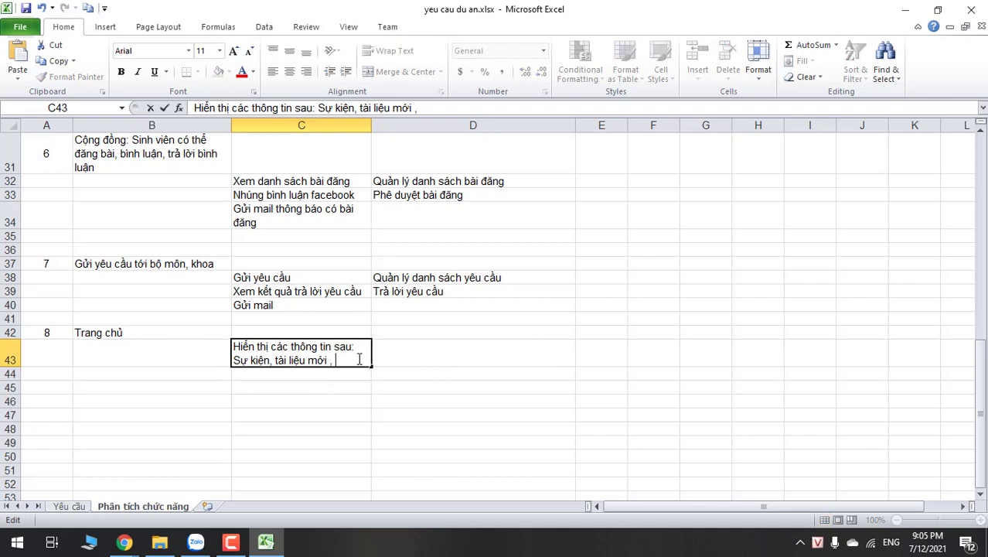
text(, tin tức)
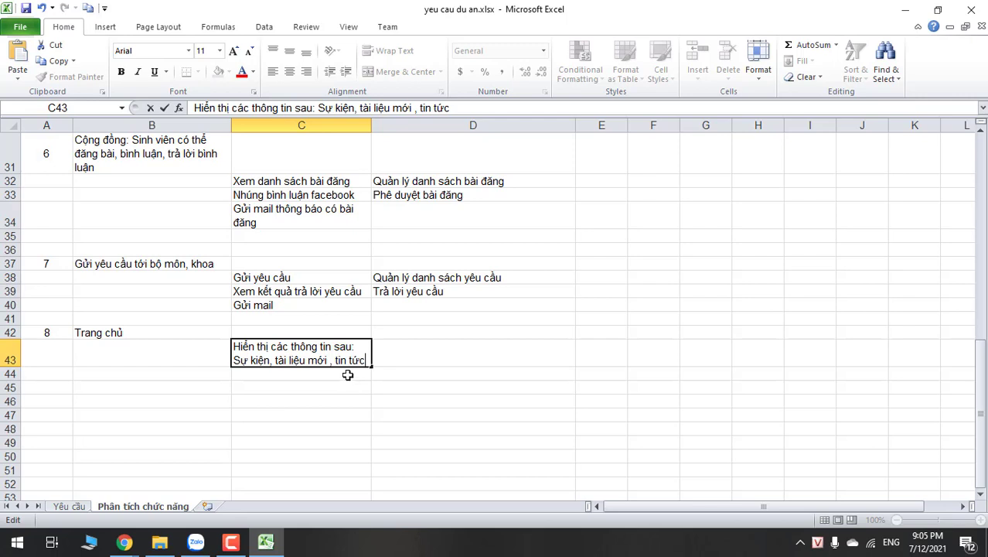
key(Return)
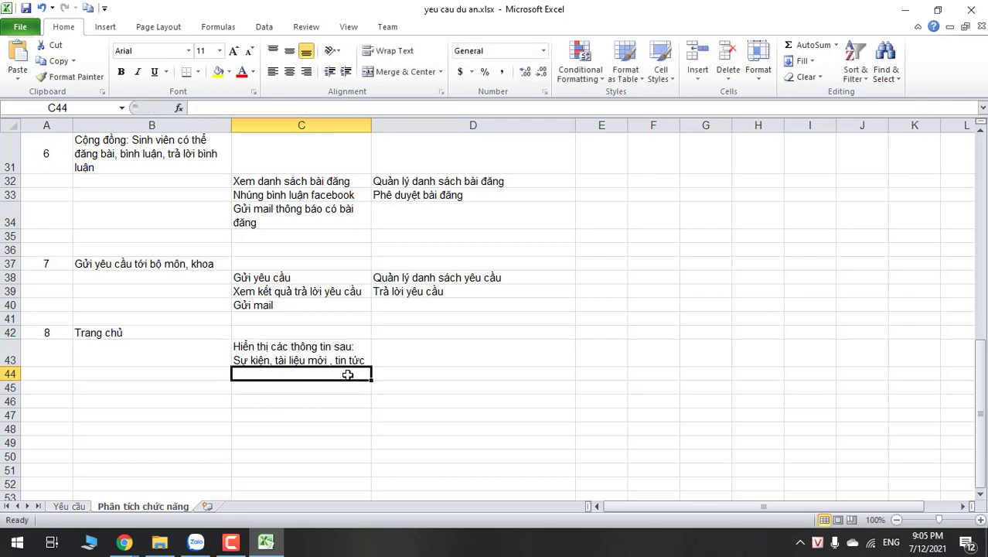
Reorder the list in C43 so that "tài liệu mới" comes last, after "Sự kiện" and "tin tức".
double_click(325, 360)
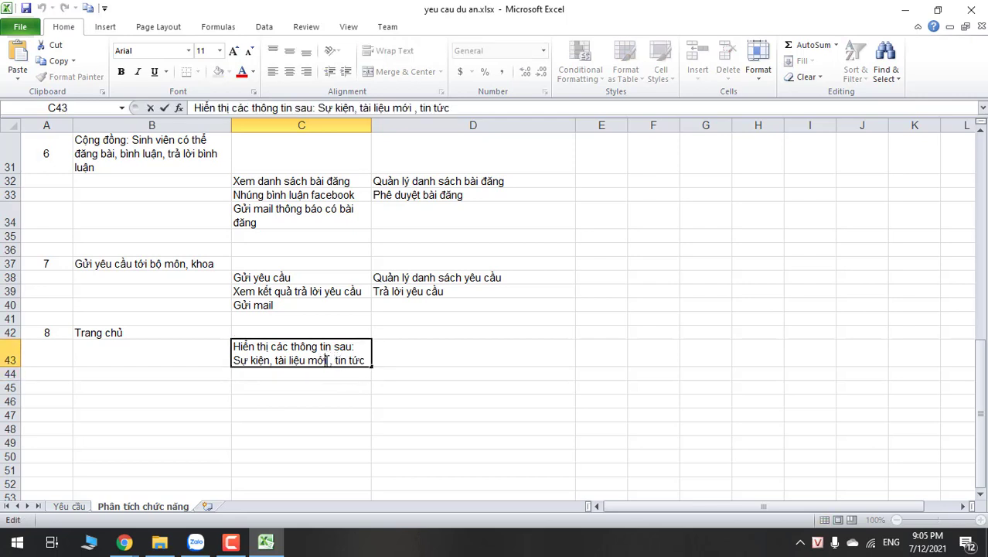
drag(325, 360, 273, 360)
key(BackSpace)
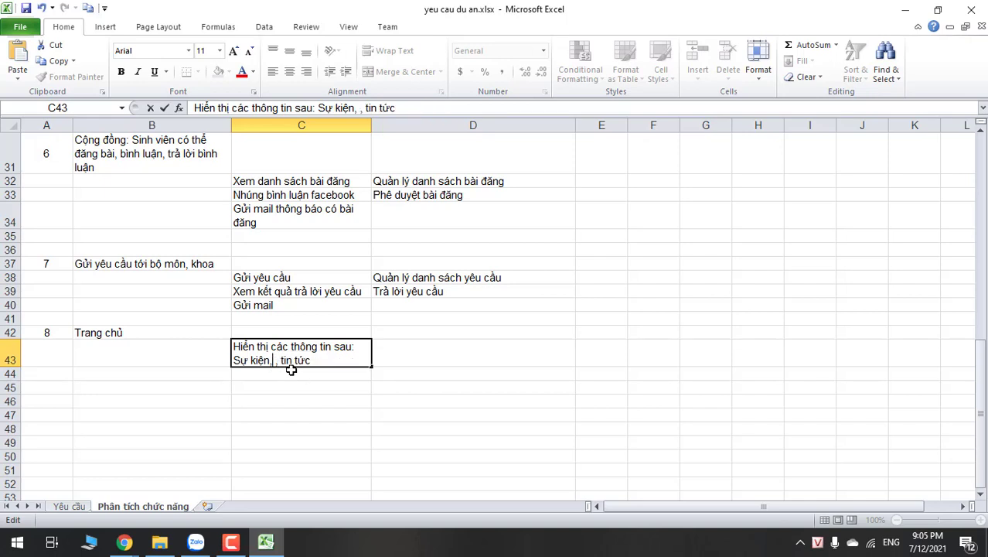
key(BackSpace)
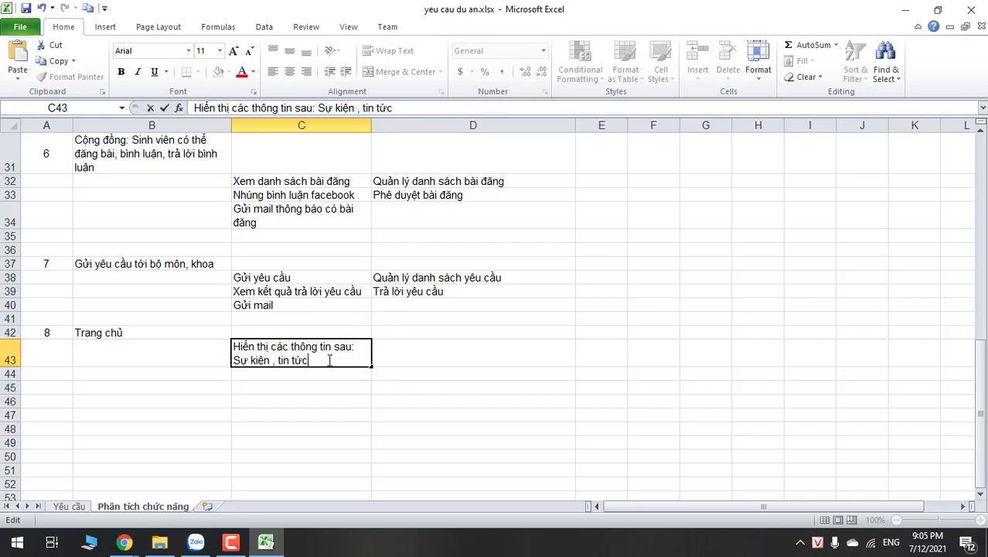
key(ctrl+z)
click(311, 370)
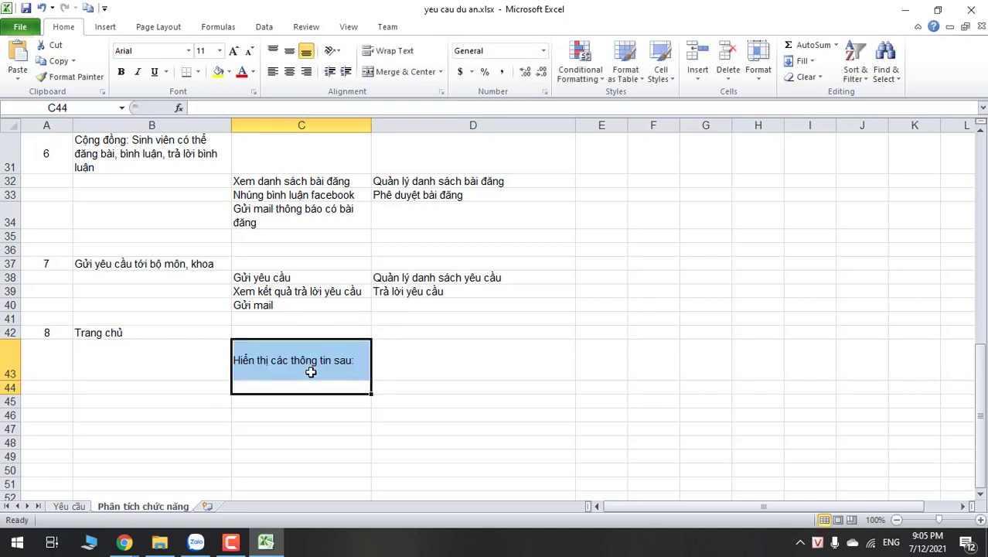
drag(280, 398, 283, 380)
click(293, 389)
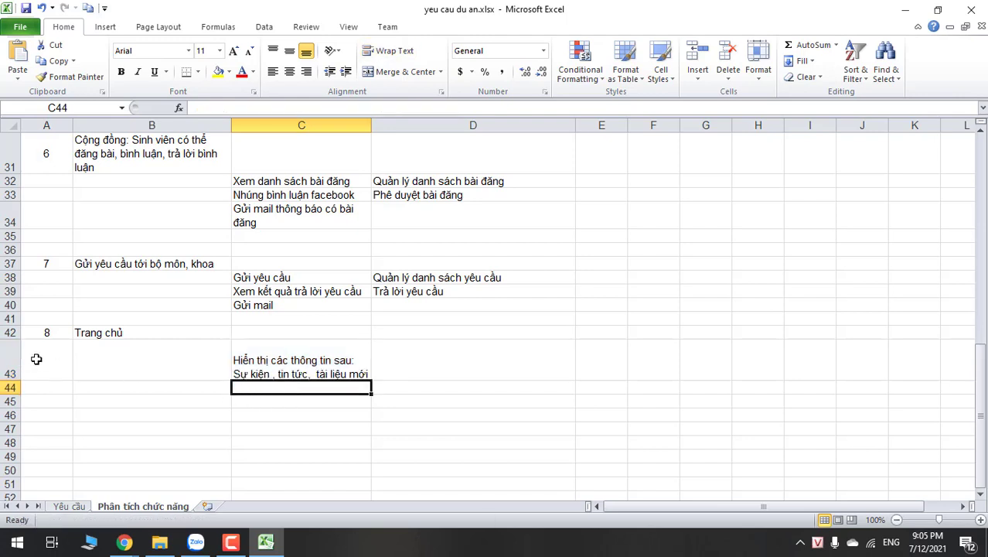
Apply text wrapping to the whole of row 43.
click(9, 351)
click(388, 50)
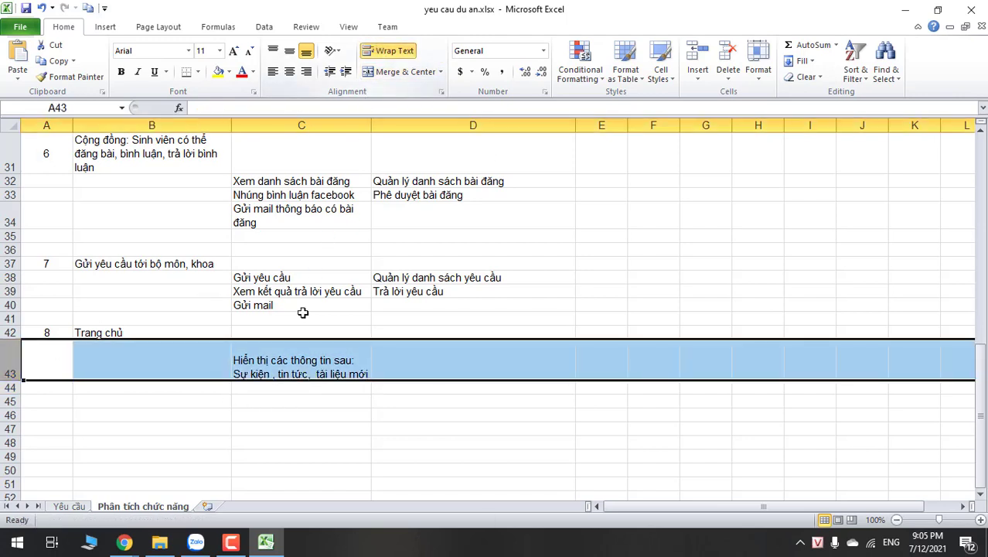
click(280, 347)
key(ctrl+z)
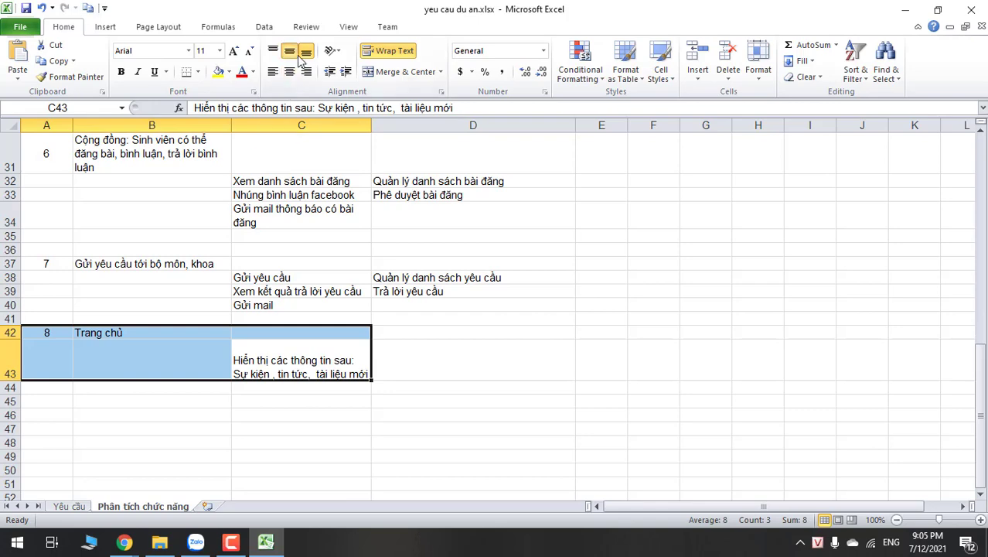
Review the guest and admin functions listed for every requirement in the function analysis sheet.
click(301, 411)
scroll(320, 390, up, 5)
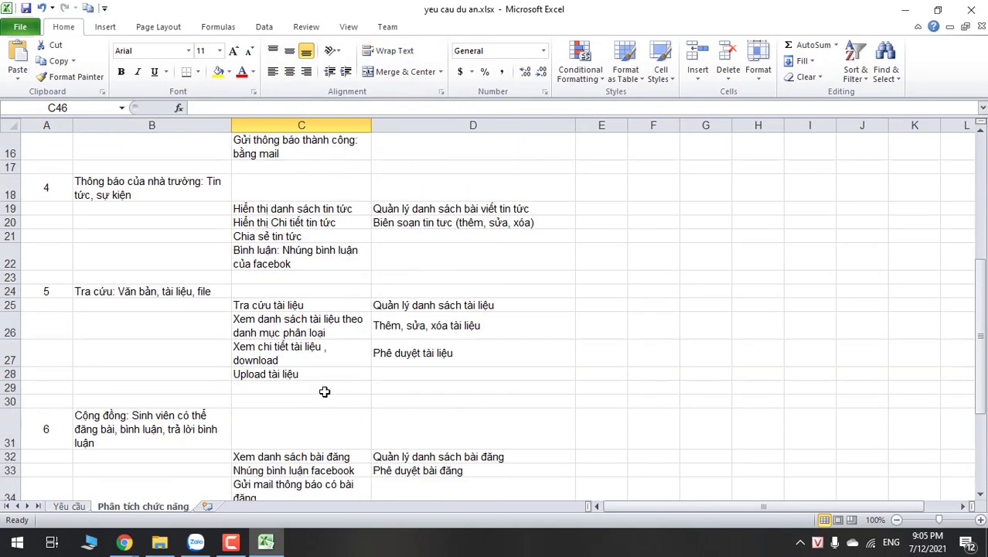
scroll(208, 340, up, 3)
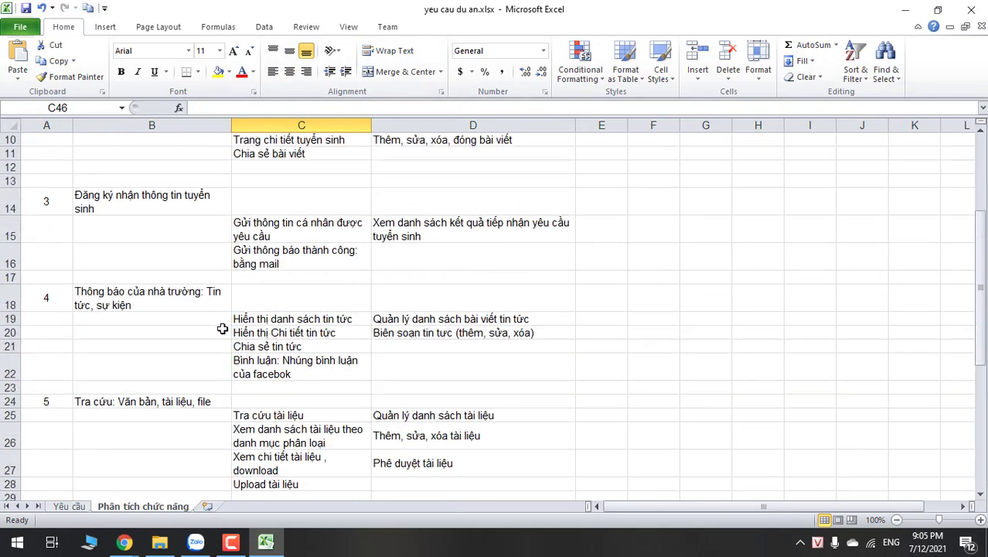
scroll(223, 328, up, 2)
scroll(225, 327, up, 2)
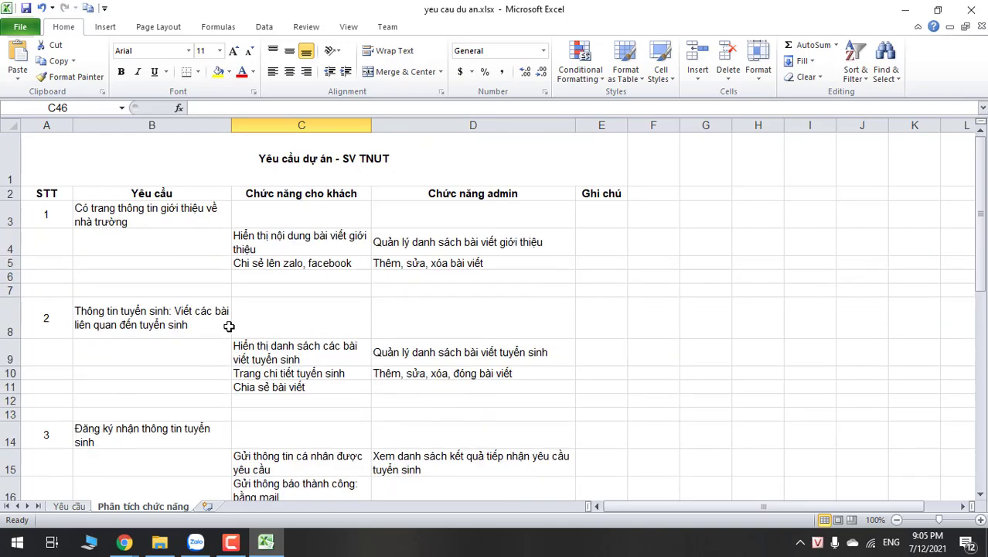
scroll(232, 328, down, 6)
scroll(245, 331, down, 1)
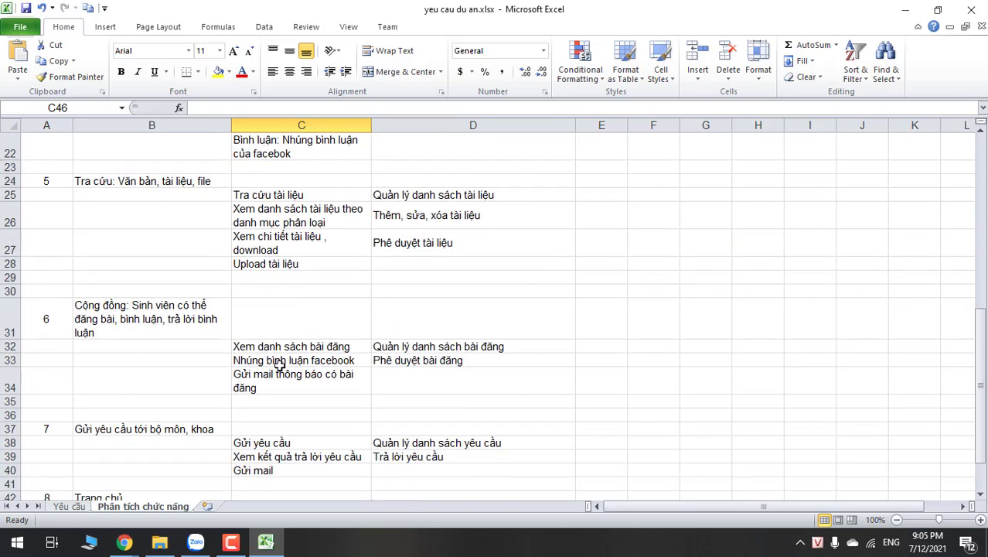
scroll(256, 336, down, 1)
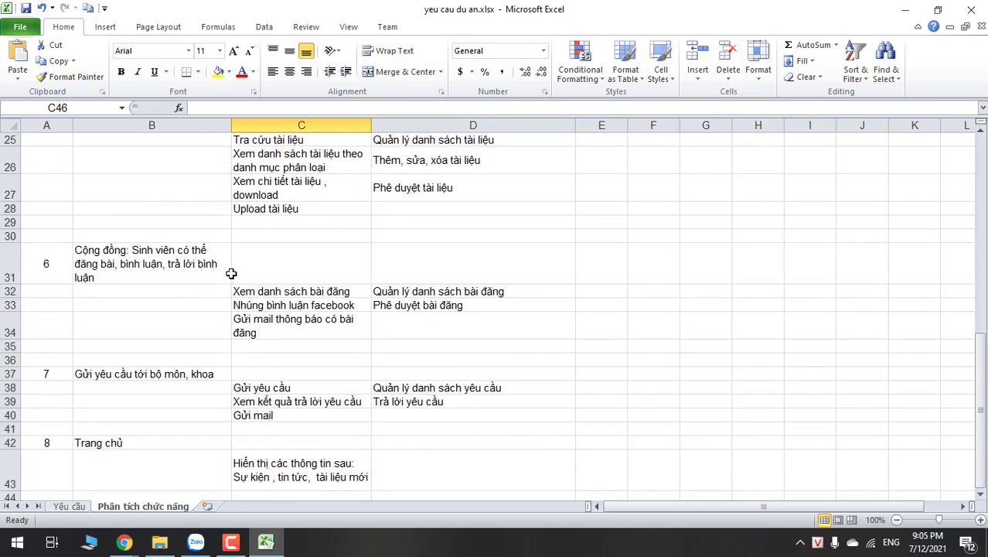
Enter "hiển thị các bài đăng của sinh viên" in C44 as another guest function of the home page.
scroll(231, 274, down, 1)
scroll(255, 301, down, 3)
click(274, 275)
click(267, 263)
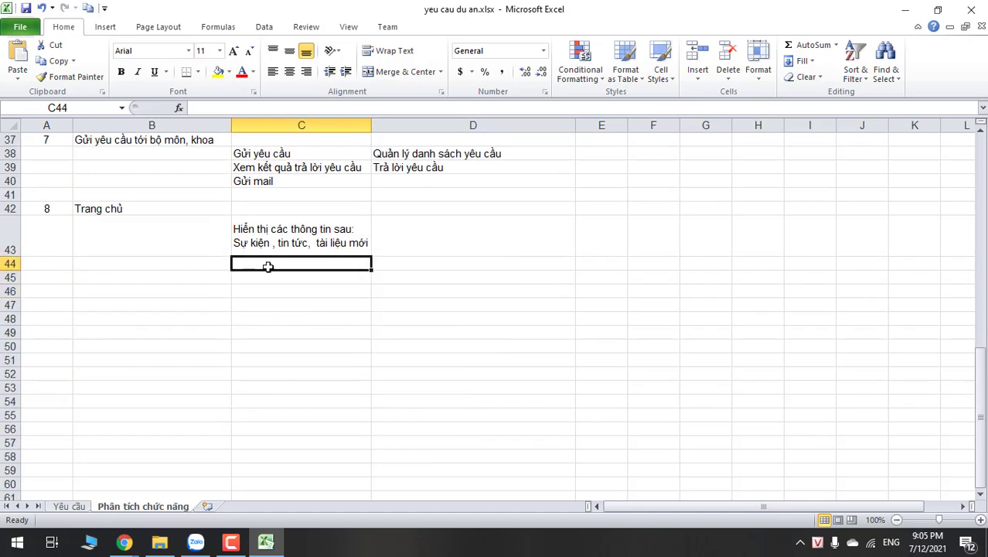
click(266, 276)
click(266, 263)
text(hiển)
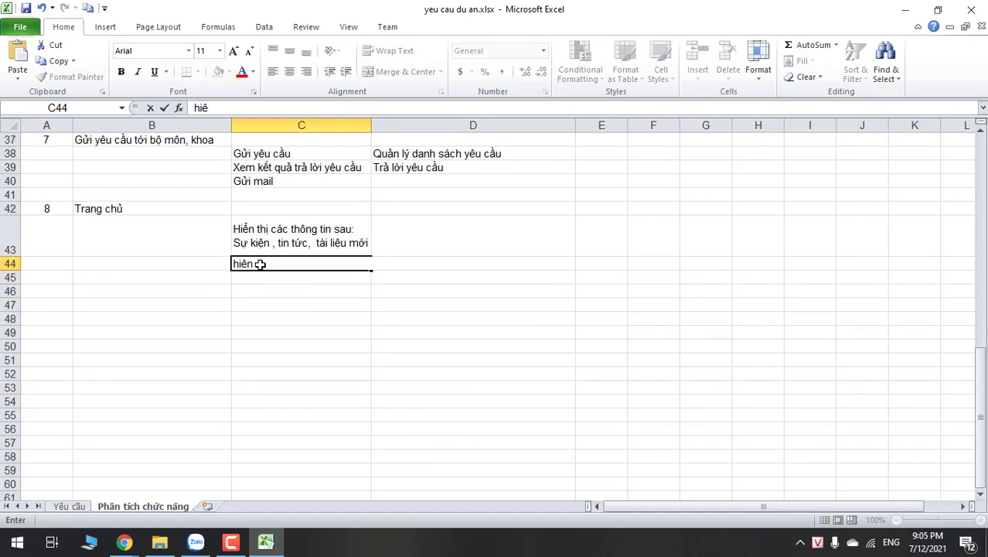
text( thị các bài)
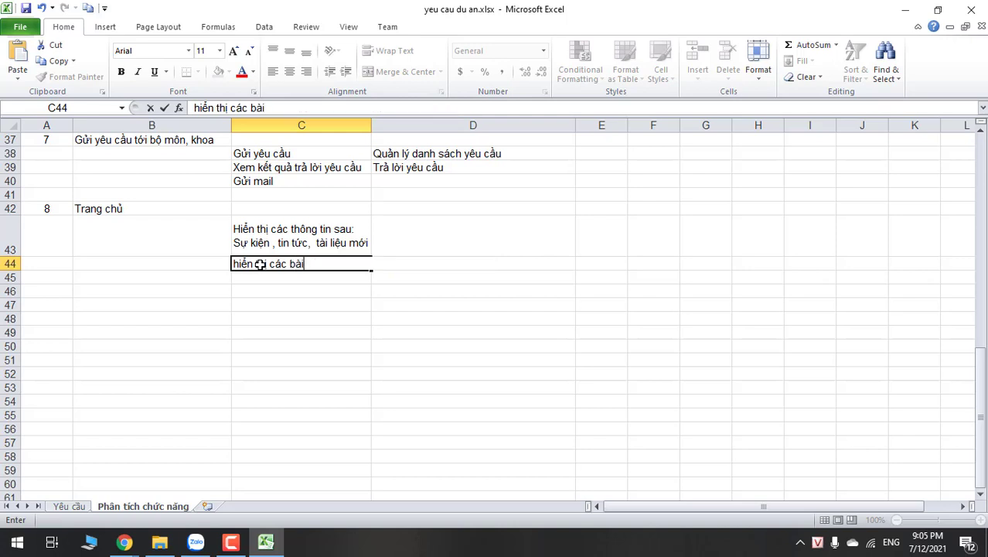
text( đang của sin)
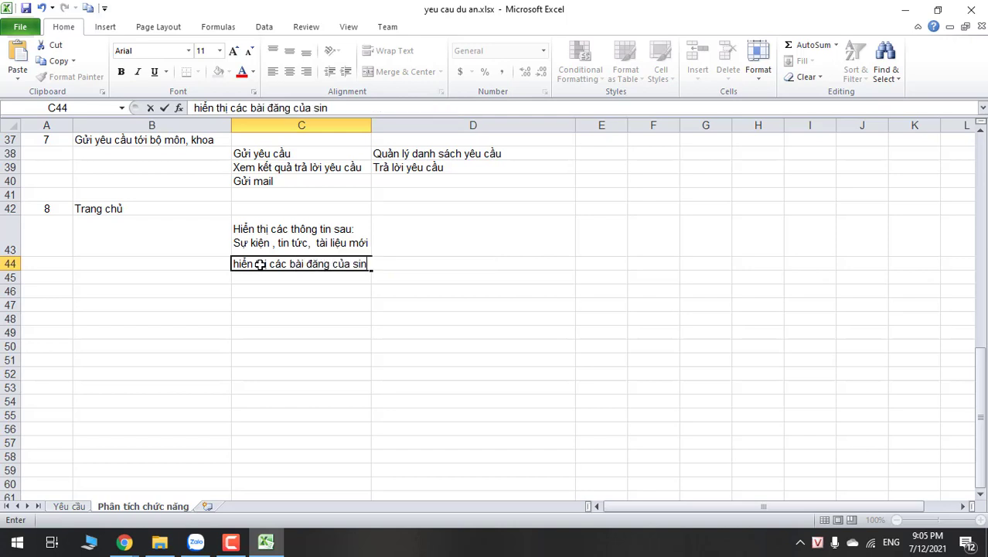
text(h viên)
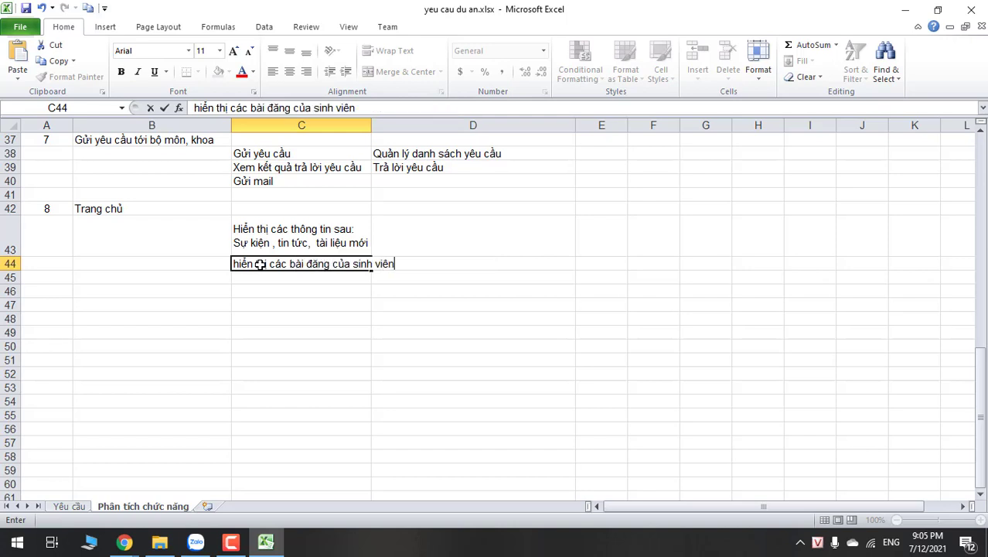
click(265, 305)
Apply text wrapping to the whole of column C, then deselect the column.
click(316, 124)
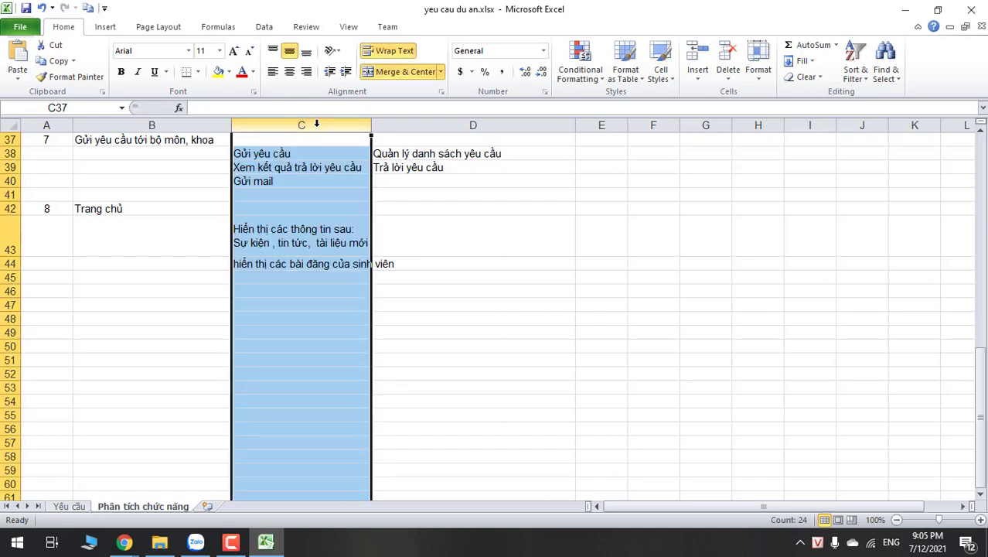
click(394, 51)
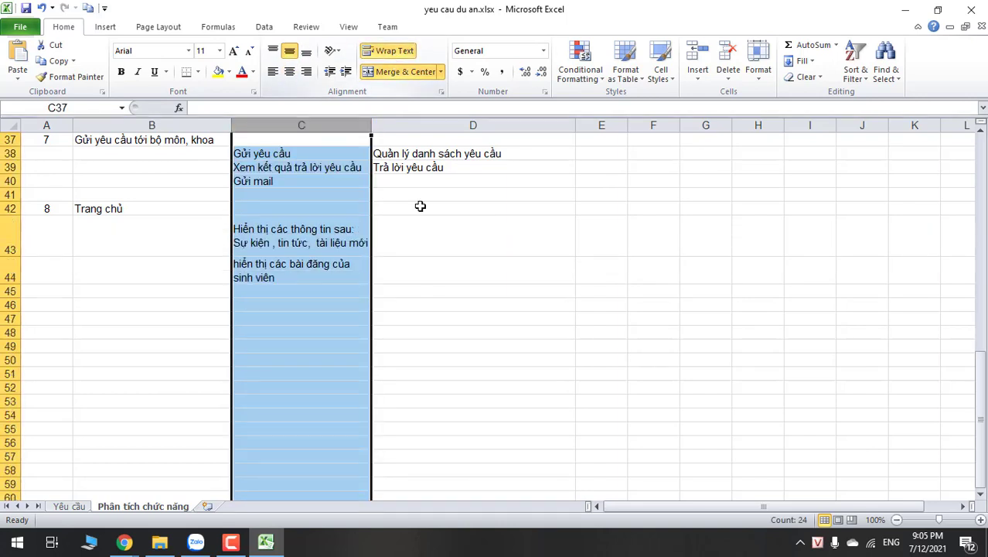
click(429, 235)
click(437, 271)
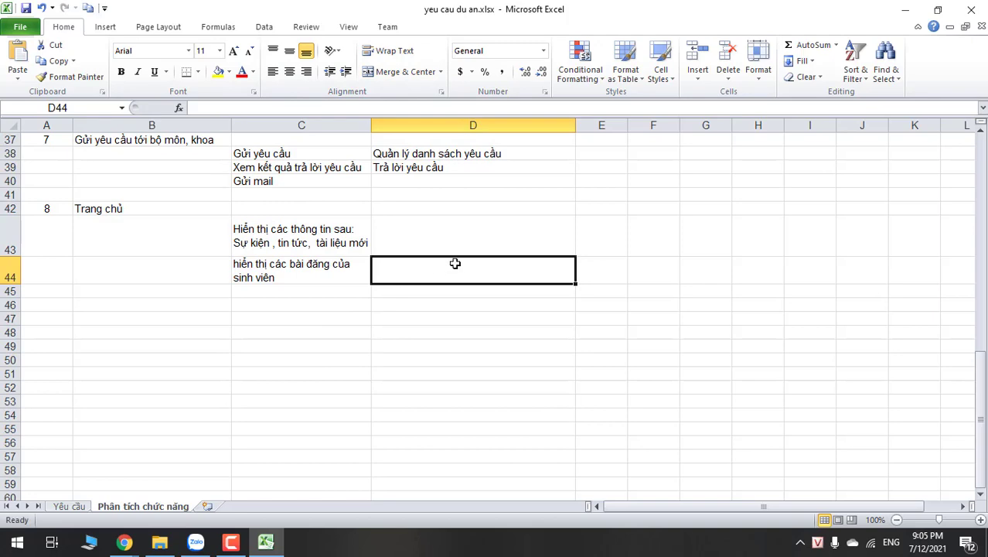
Check the completed function analysis from the home page requirement up to the sheet title and back.
scroll(449, 263, up, 5)
scroll(443, 263, down, 4)
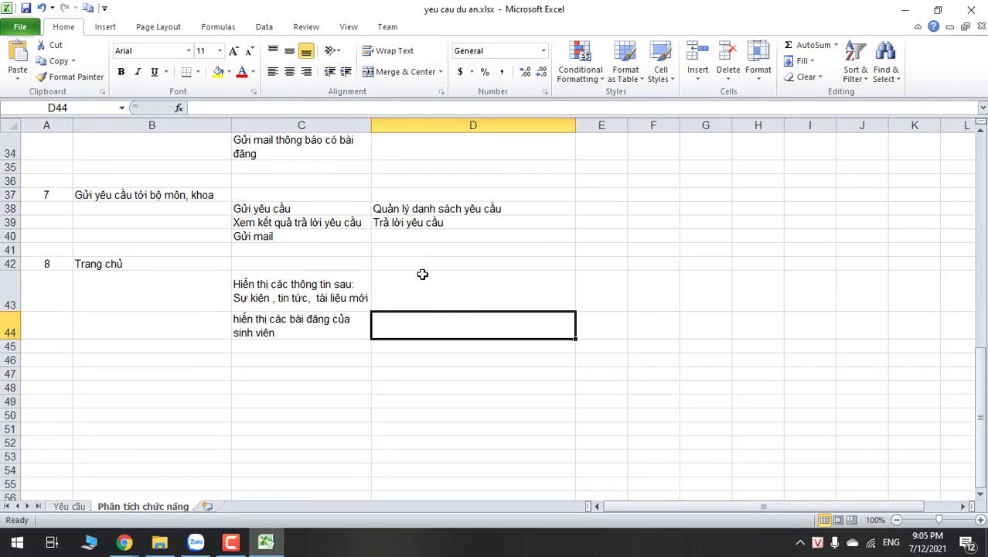
scroll(418, 265, up, 5)
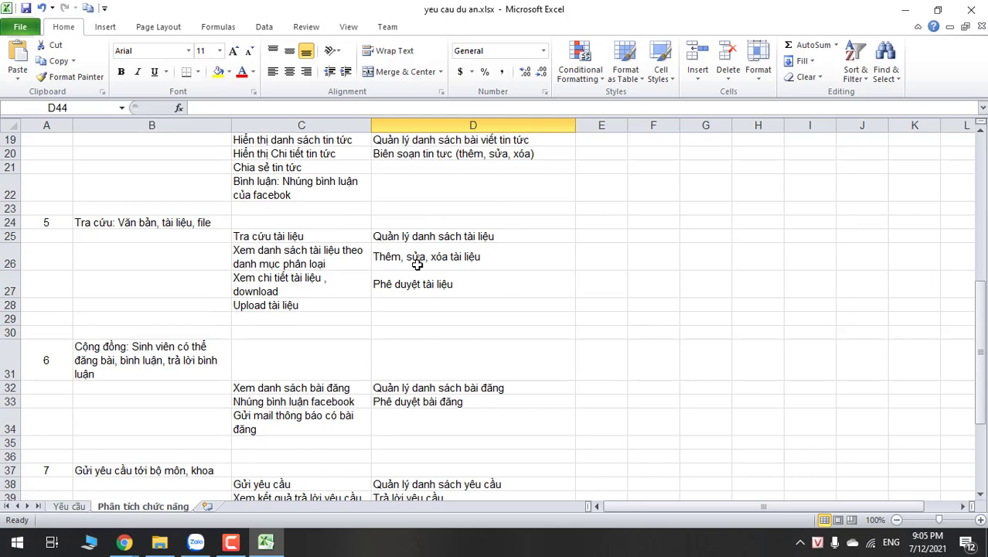
scroll(418, 264, up, 6)
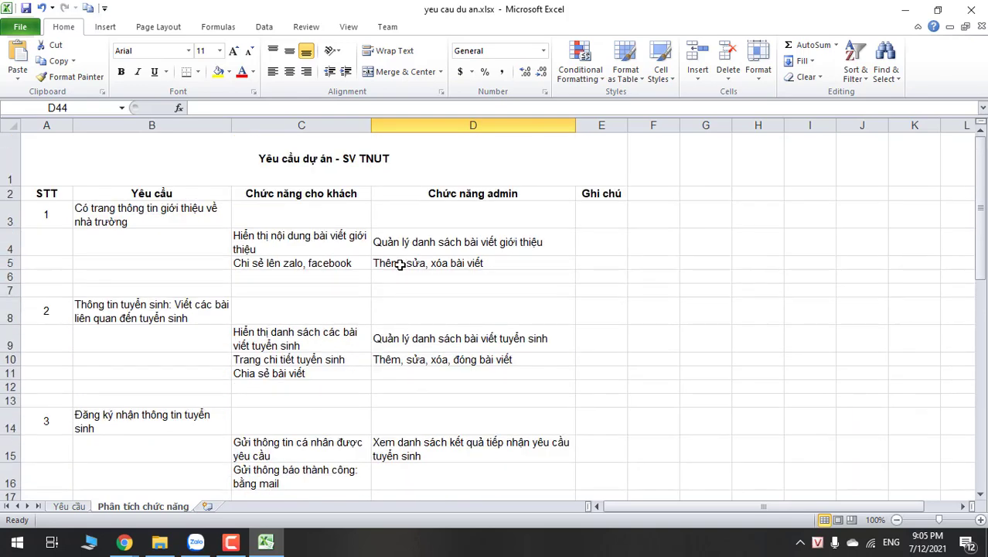
click(441, 276)
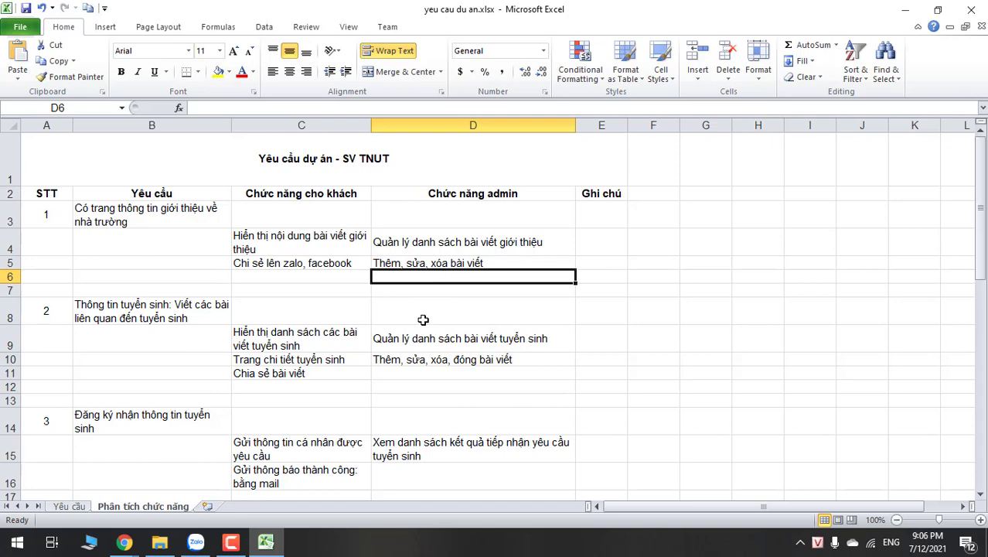
scroll(814, 341, down, 10)
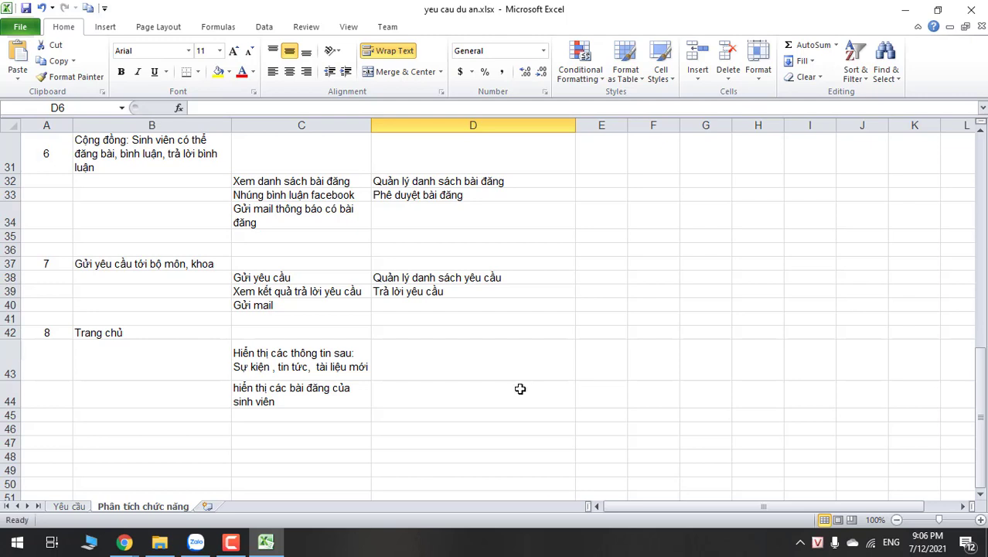
click(231, 542)
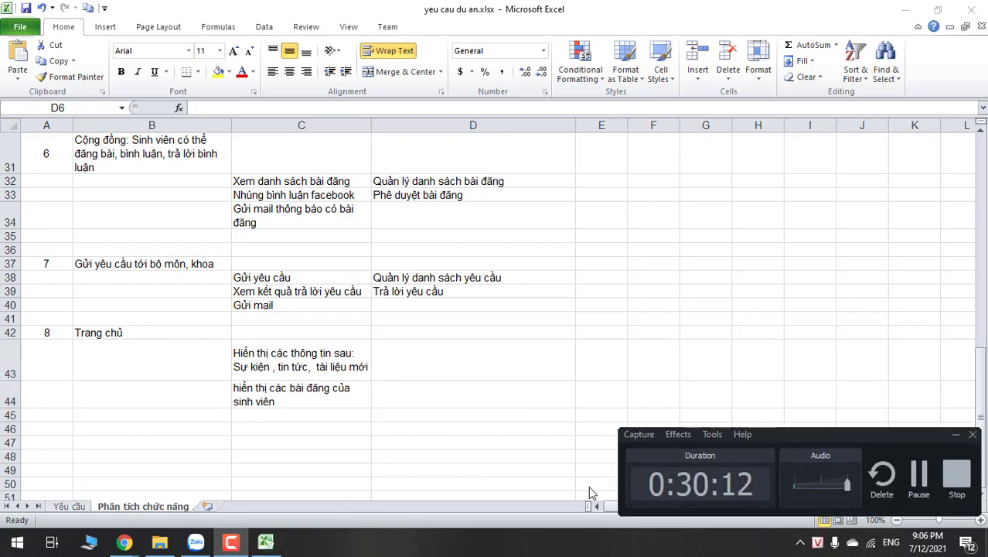